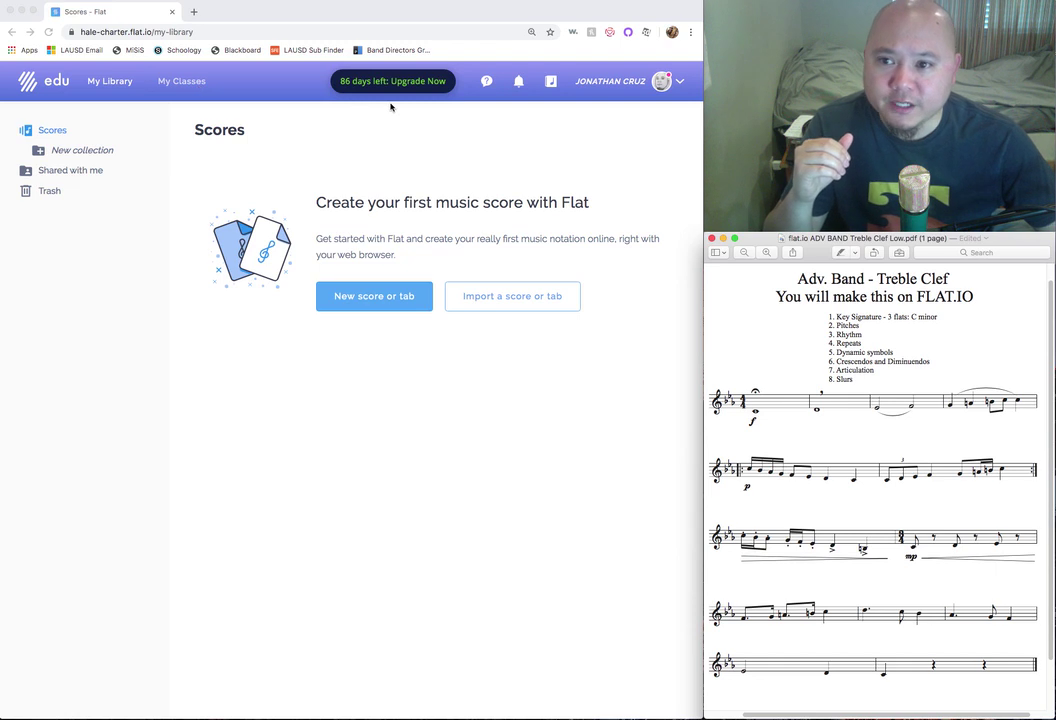
Review the assignment sheet's list of eight notation elements and its staves of music
{"action": "left_click", "coordinate": [450, 178]}
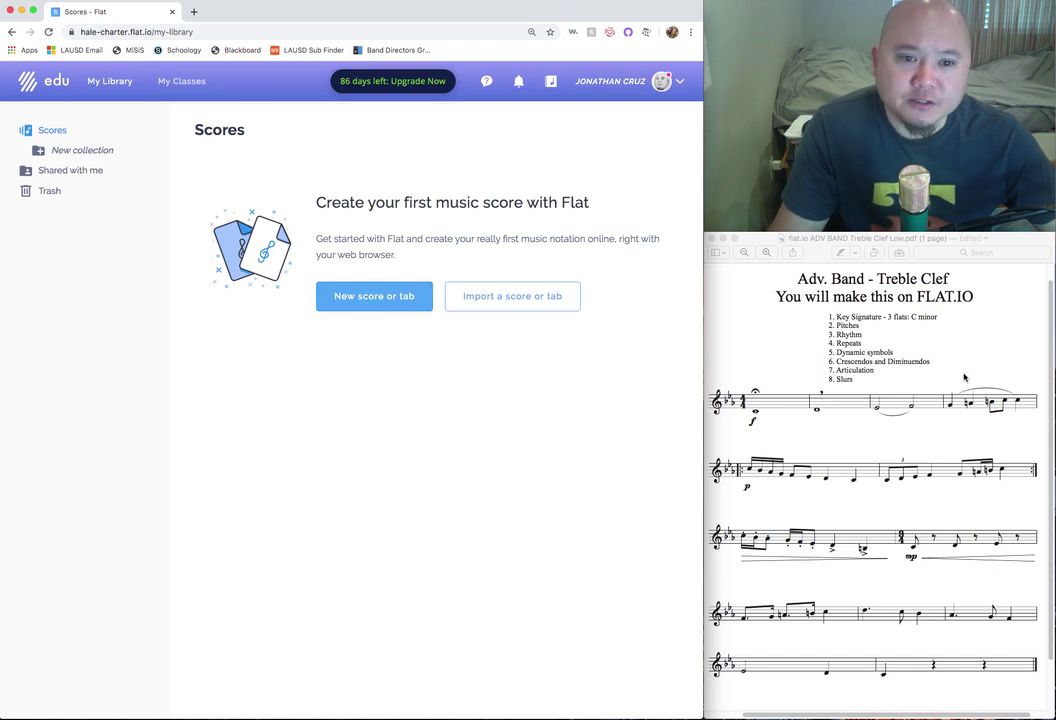
{"action": "left_click", "coordinate": [767, 333]}
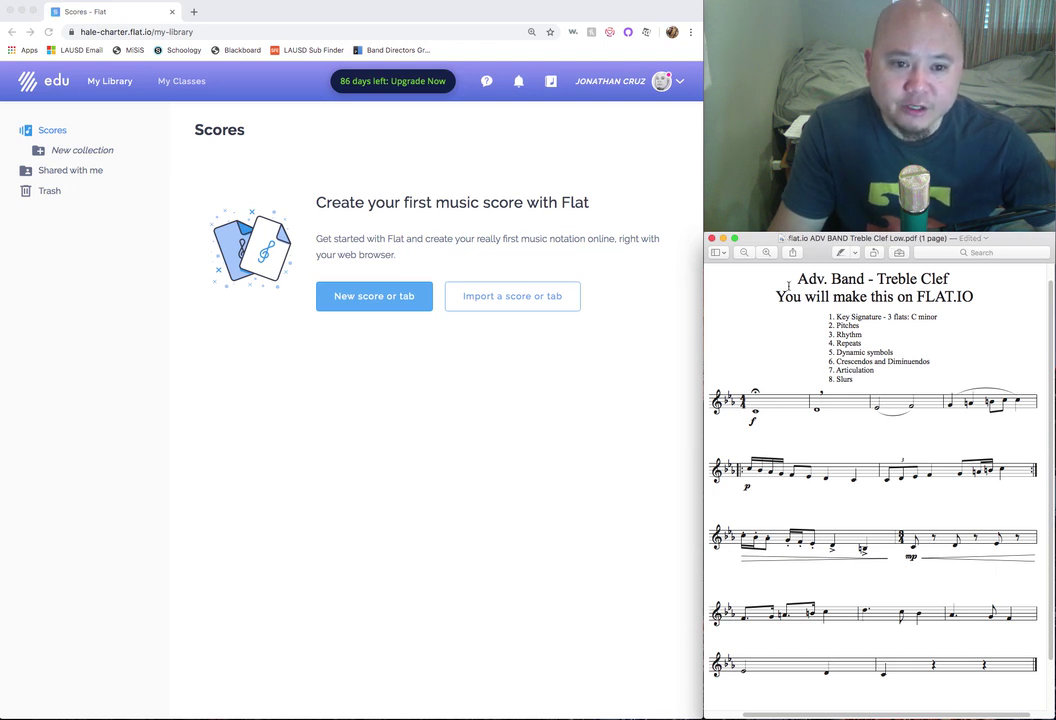
{"action": "left_click_drag", "start_coordinate": [770, 329], "coordinate": [1000, 716]}
{"action": "left_click", "coordinate": [1030, 685]}
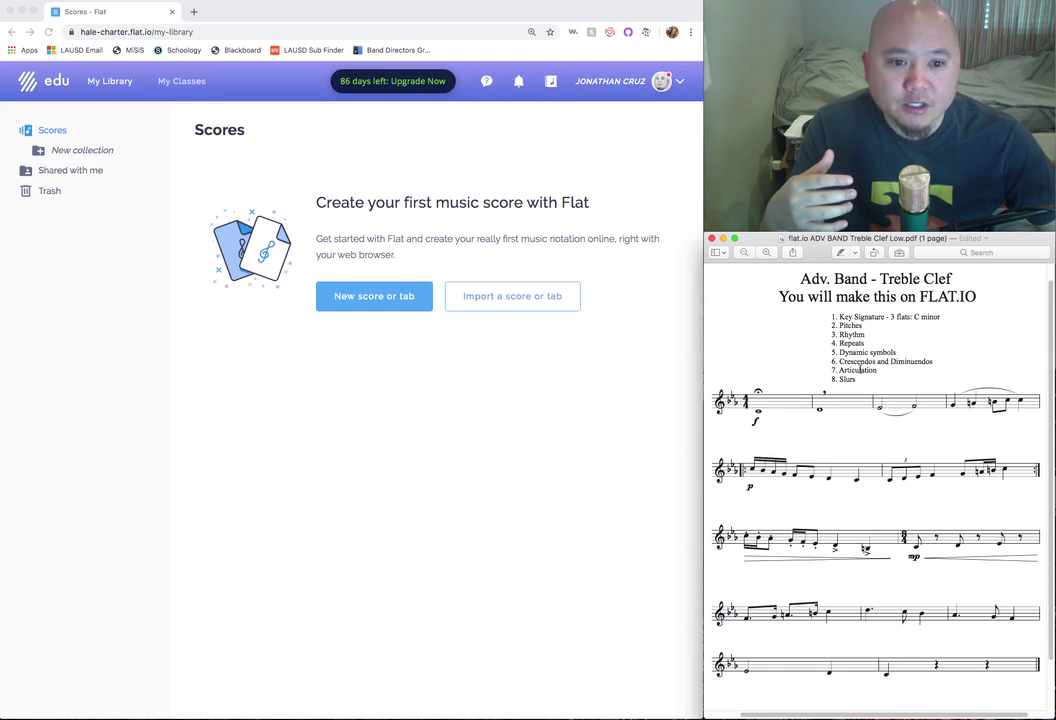
{"action": "mouse_move", "coordinate": [837, 316]}
{"action": "left_mouse_down"}
{"action": "mouse_move", "coordinate": [842, 425]}
{"action": "mouse_move", "coordinate": [876, 375]}
{"action": "left_mouse_up"}
{"action": "left_click", "coordinate": [876, 375]}
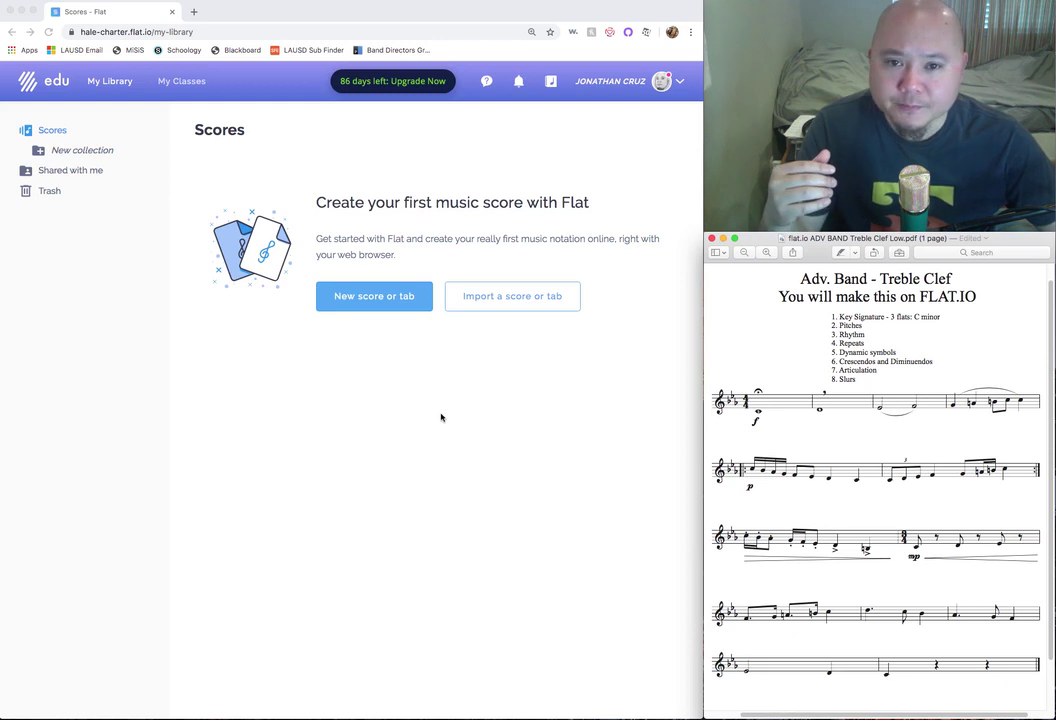
{"action": "left_click", "coordinate": [462, 343]}
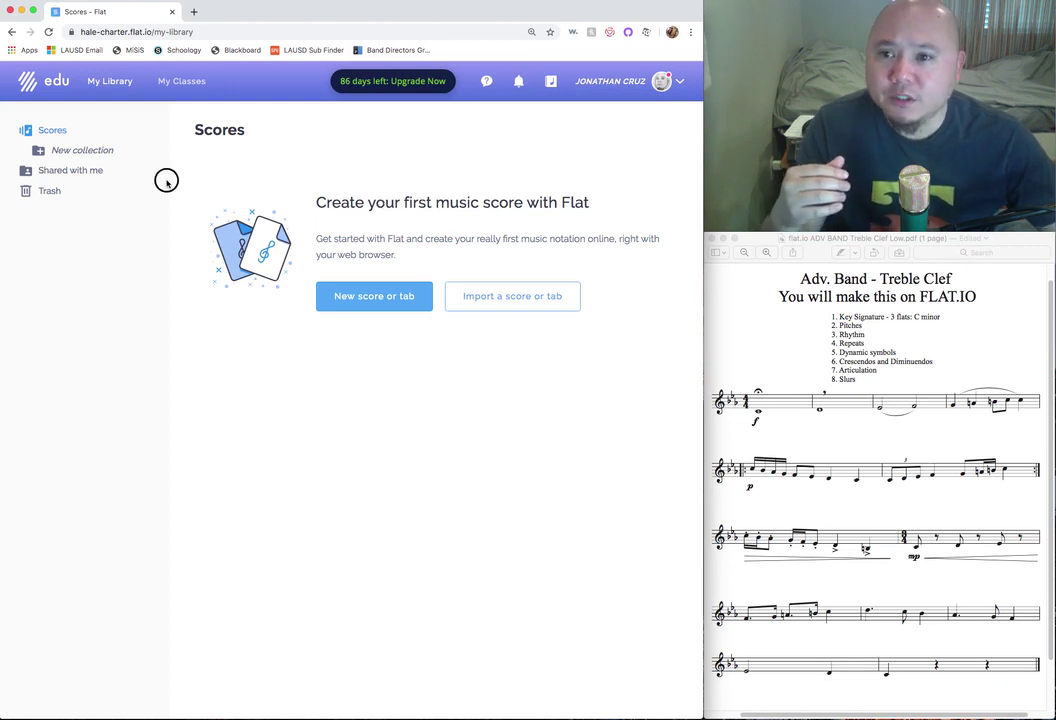
Create a new private score in the library, titled with the teacher's name
{"action": "left_click", "coordinate": [100, 85]}
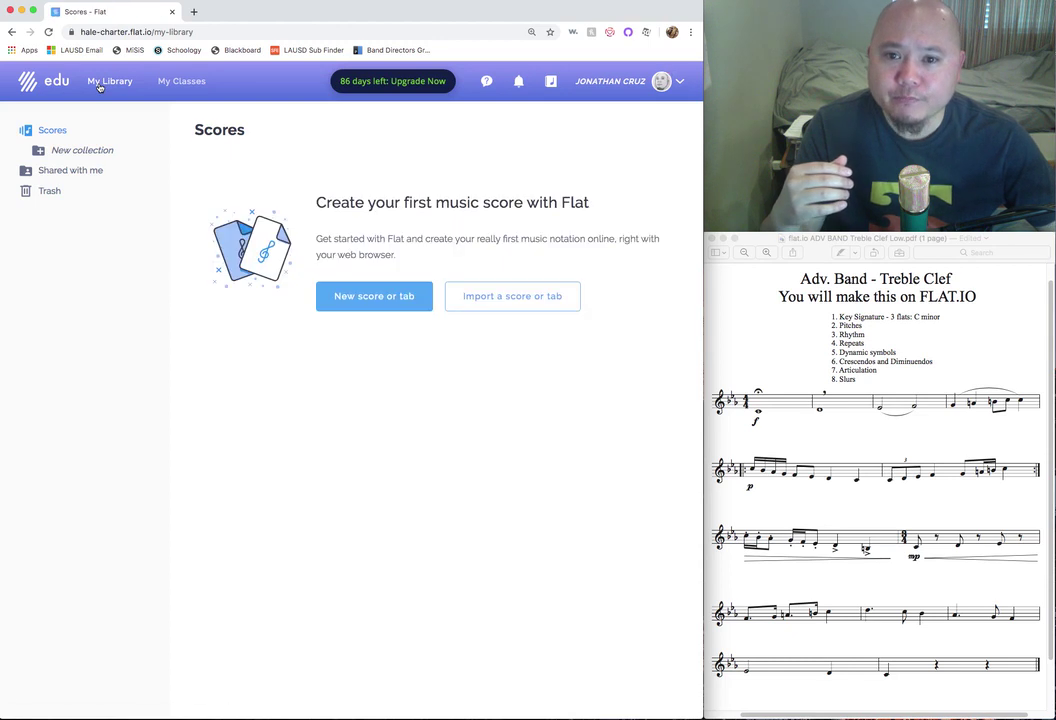
{"action": "left_click", "coordinate": [378, 308]}
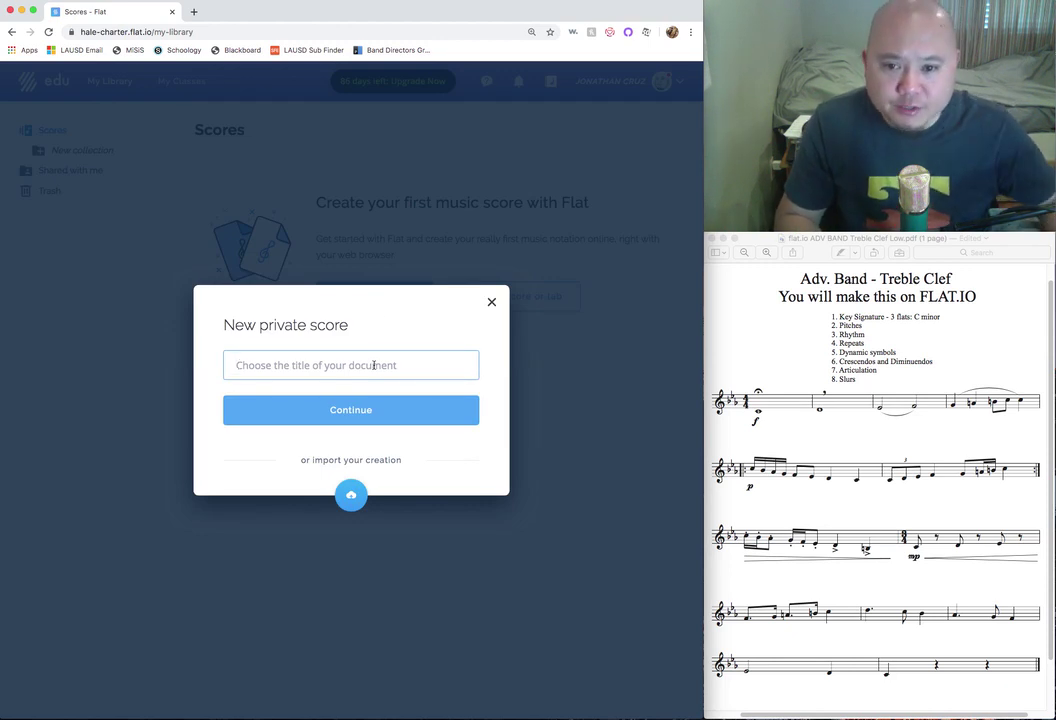
{"action": "left_click", "coordinate": [793, 296]}
{"action": "left_click_drag", "start_coordinate": [796, 280], "coordinate": [856, 583]}
{"action": "left_click", "coordinate": [849, 537]}
{"action": "left_click_drag", "start_coordinate": [748, 390], "coordinate": [945, 664]}
{"action": "left_click", "coordinate": [945, 664]}
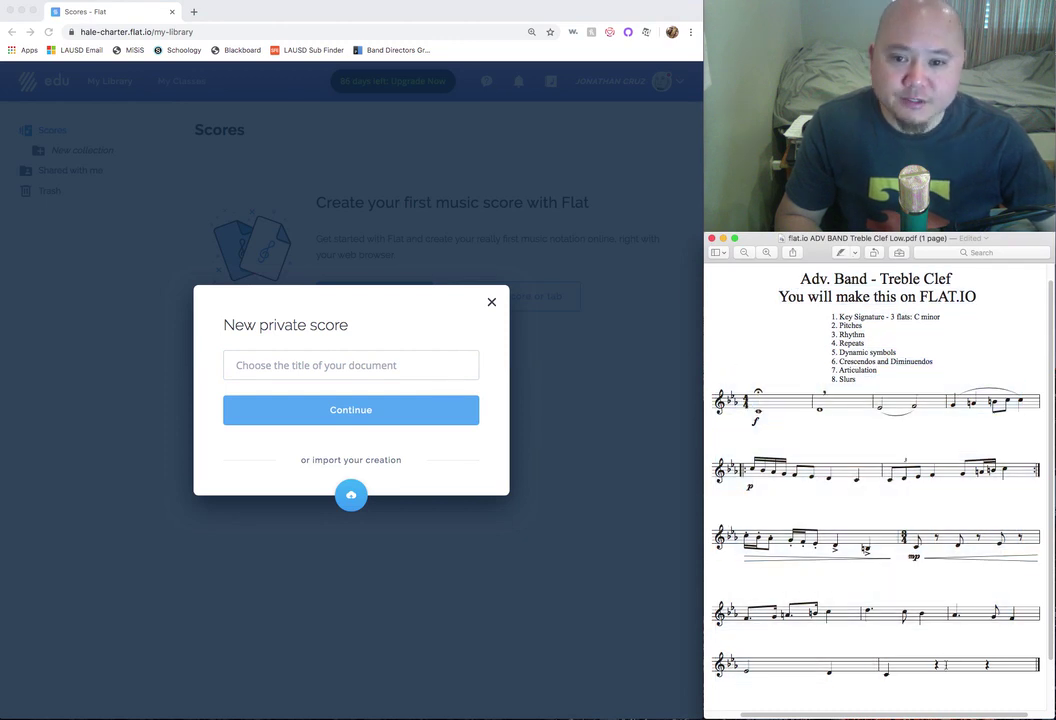
{"action": "left_click", "coordinate": [338, 366]}
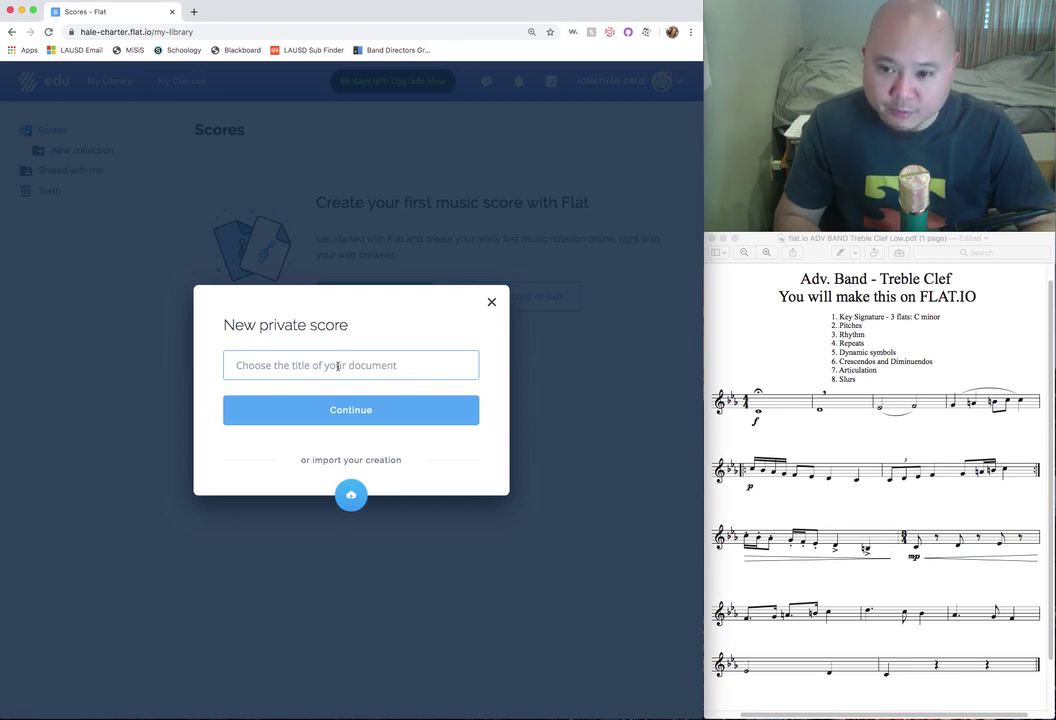
{"action": "type", "text": "Mr. Cruz"}
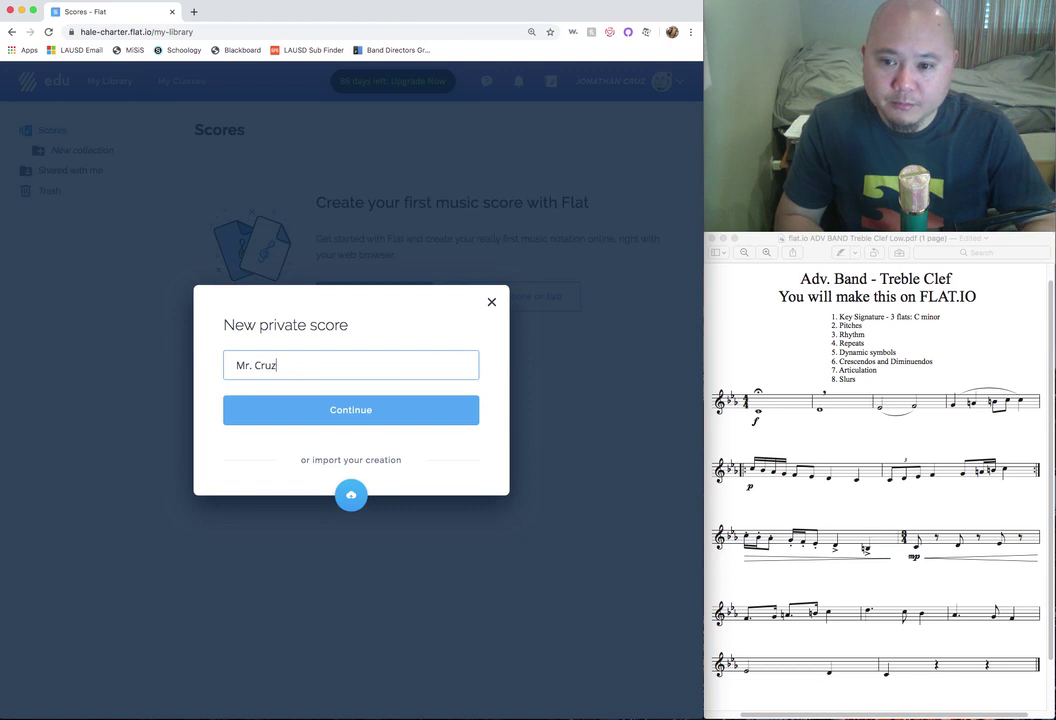
{"action": "left_click", "coordinate": [357, 414]}
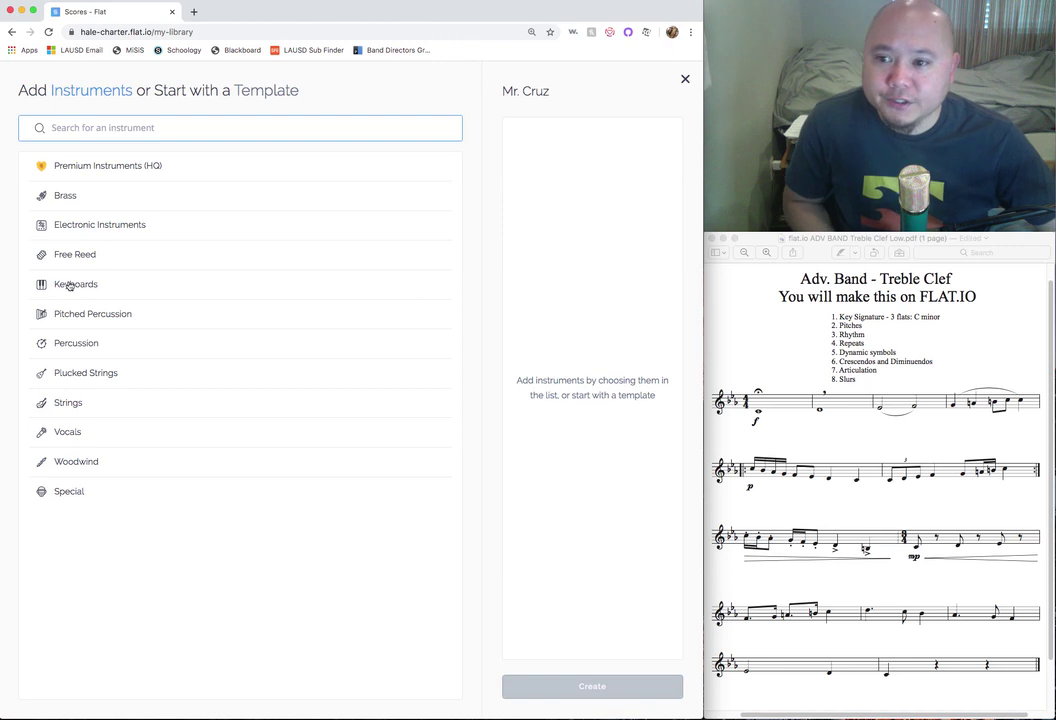
Add a Clarinet from the woodwind instruments to the new score
{"action": "left_click", "coordinate": [754, 338]}
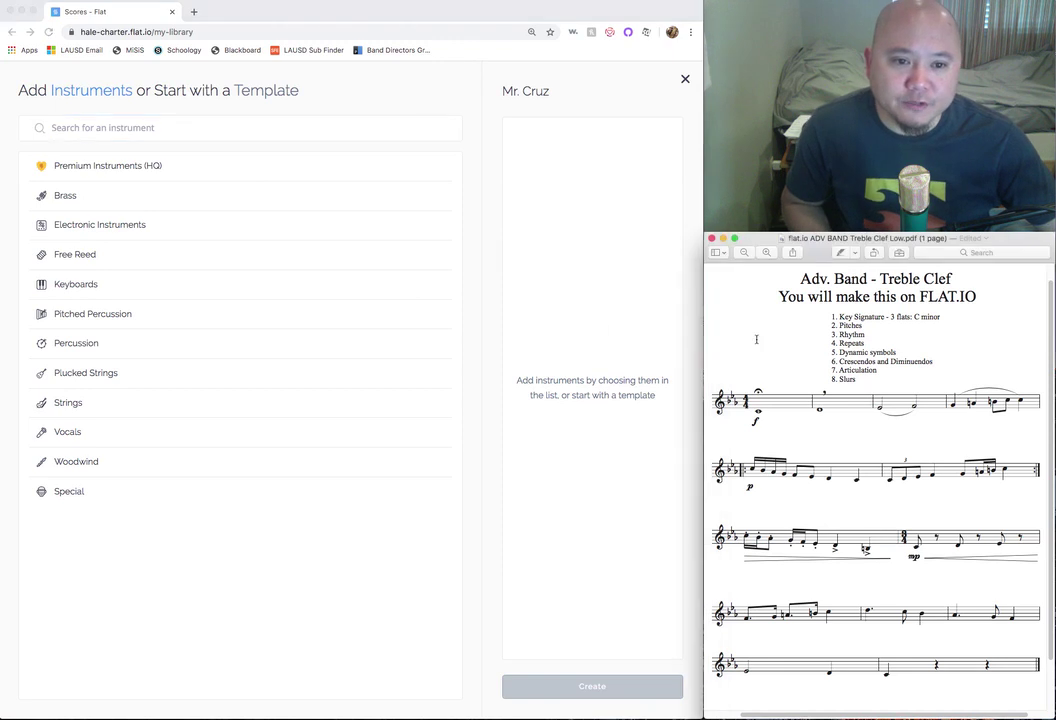
{"action": "left_click", "coordinate": [693, 419]}
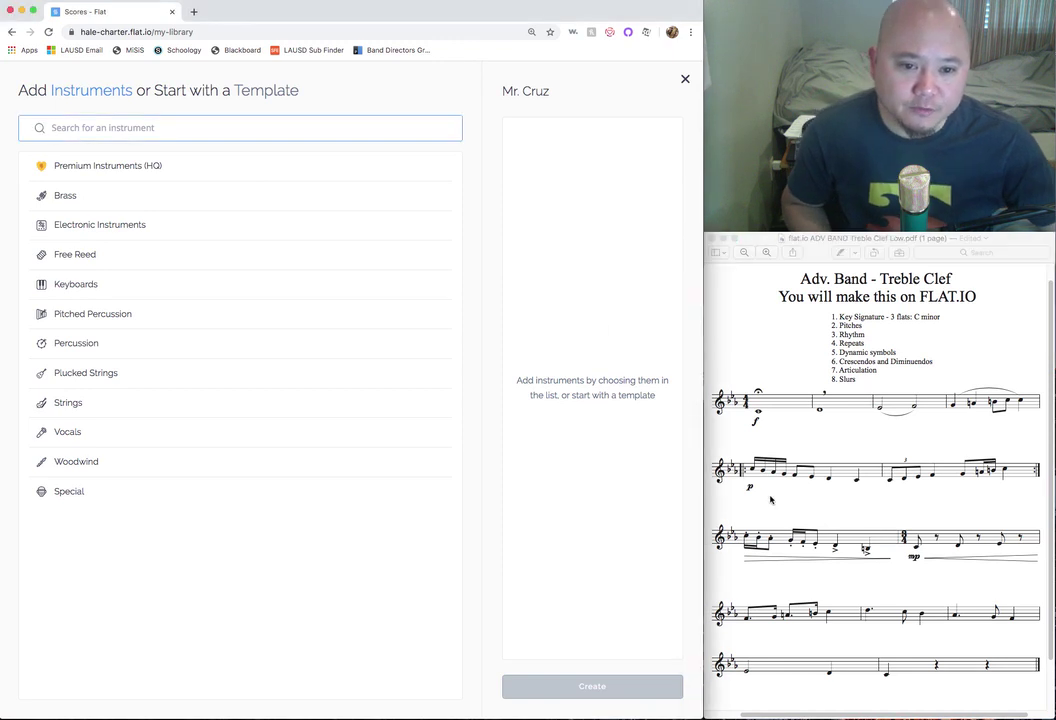
{"action": "left_click", "coordinate": [306, 533]}
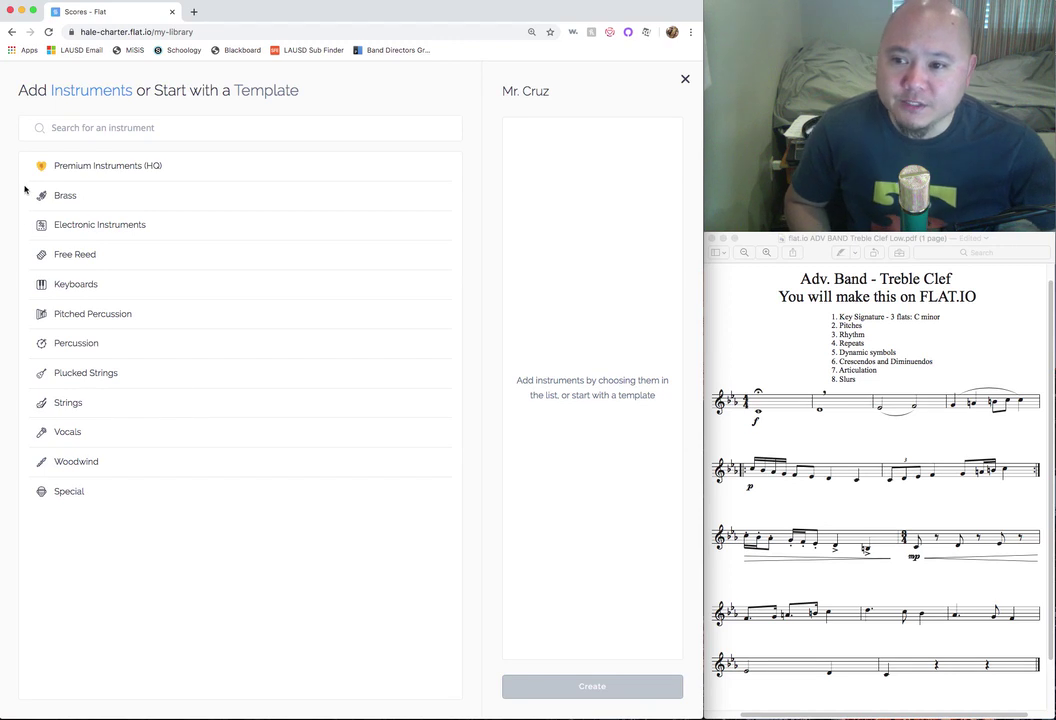
{"action": "left_click", "coordinate": [68, 464]}
{"action": "scroll", "coordinate": [196, 525], "scroll_direction": "down", "scroll_amount": 2}
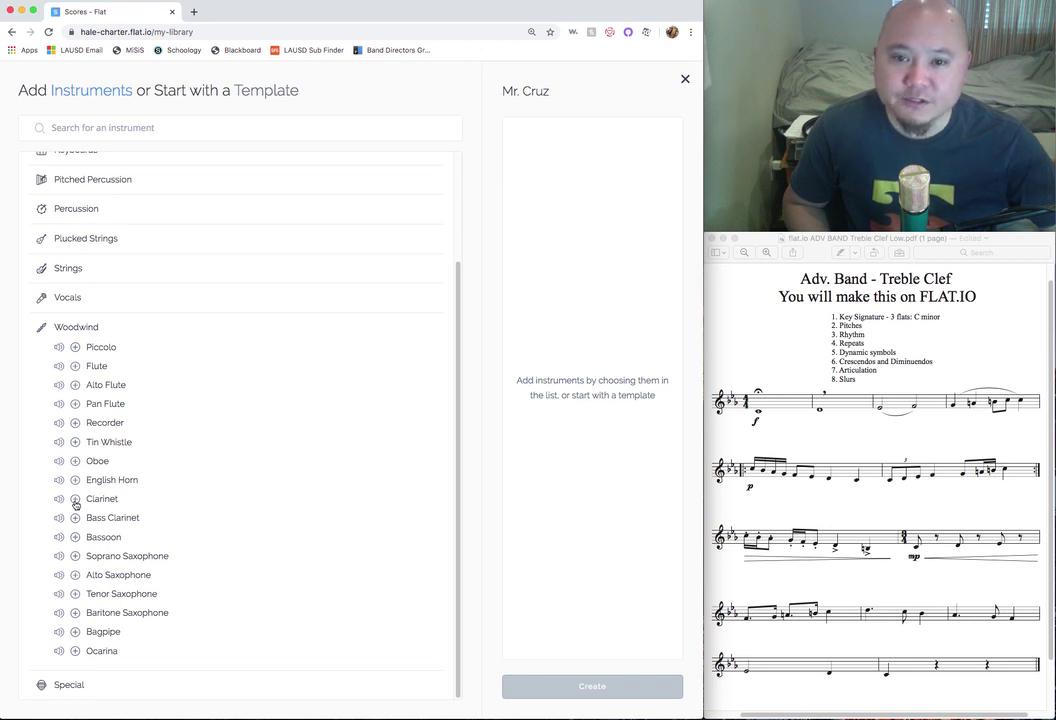
{"action": "left_click", "coordinate": [75, 500]}
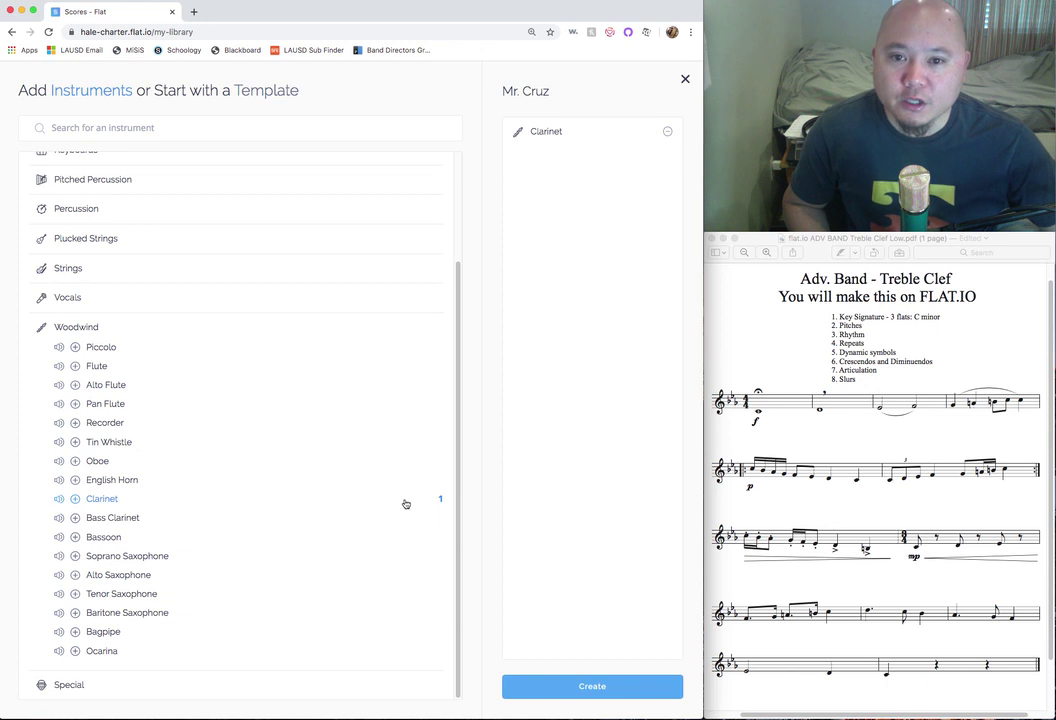
{"action": "scroll", "coordinate": [291, 491], "scroll_direction": "up", "scroll_amount": 2}
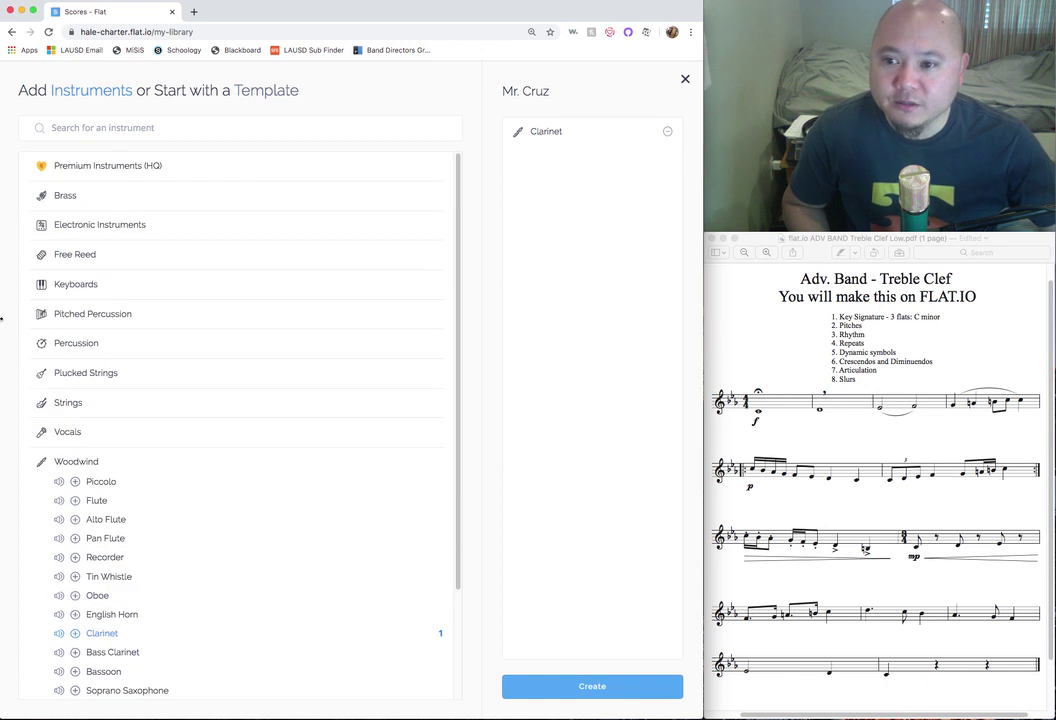
{"action": "left_click", "coordinate": [66, 197]}
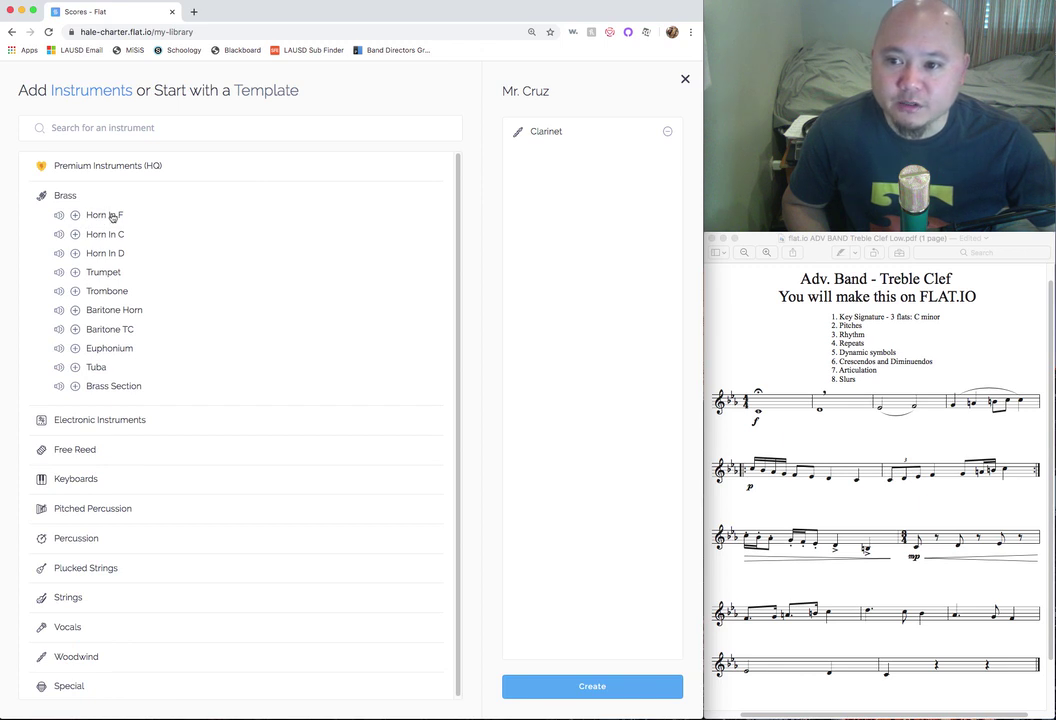
{"action": "left_click", "coordinate": [75, 272]}
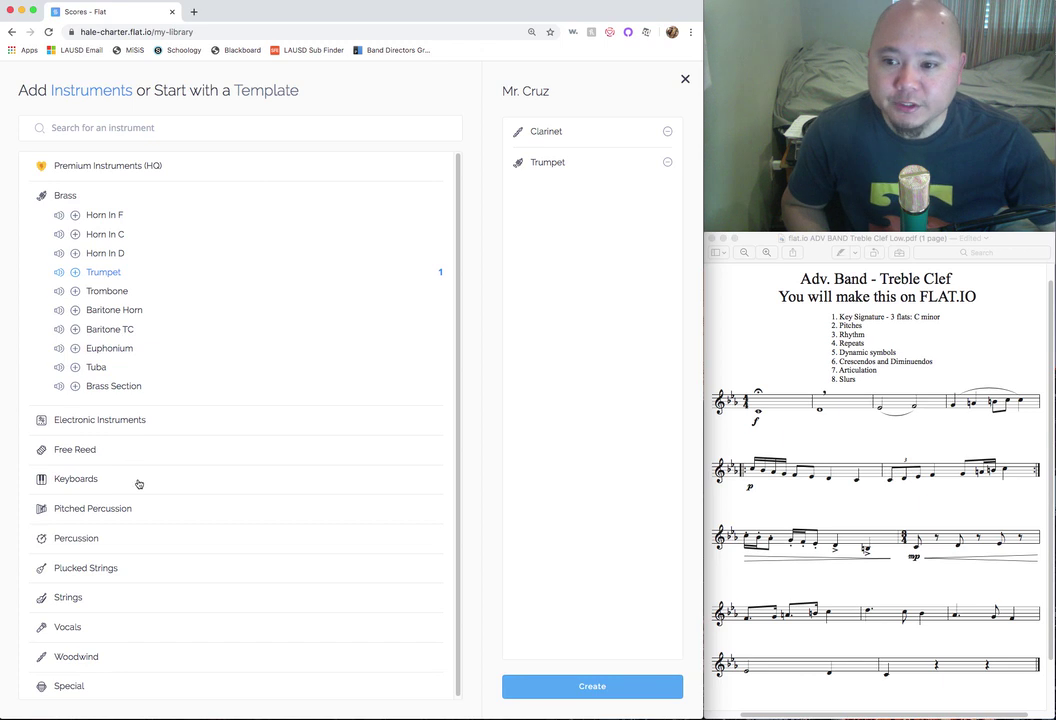
{"action": "scroll", "coordinate": [138, 484], "scroll_direction": "down", "scroll_amount": 1}
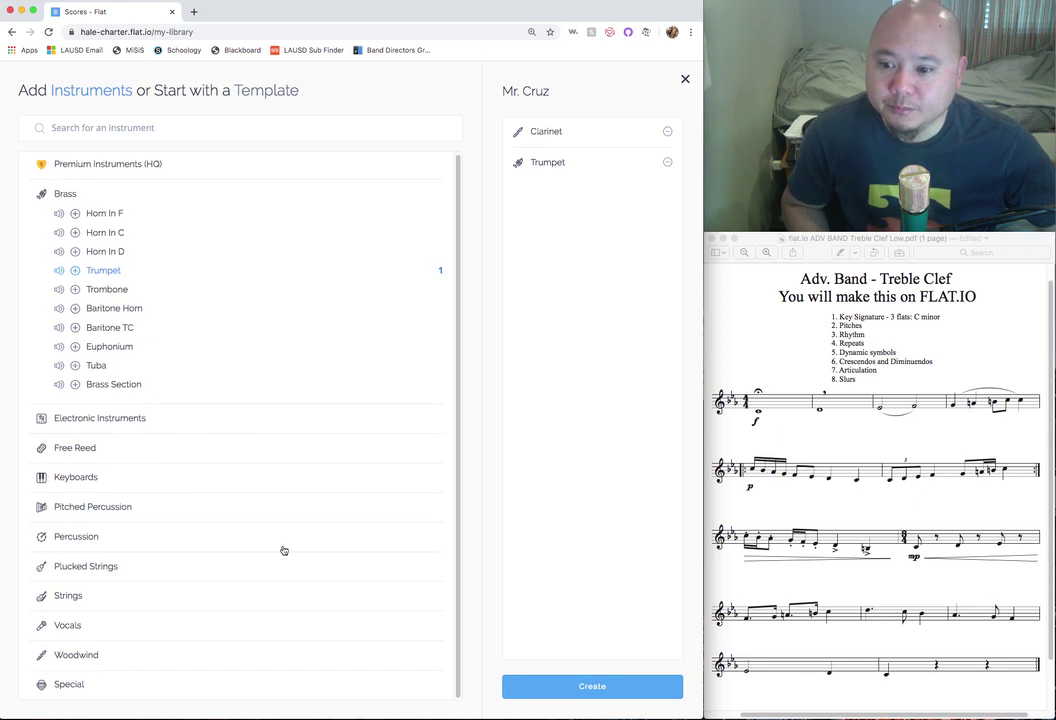
{"action": "left_click", "coordinate": [668, 164]}
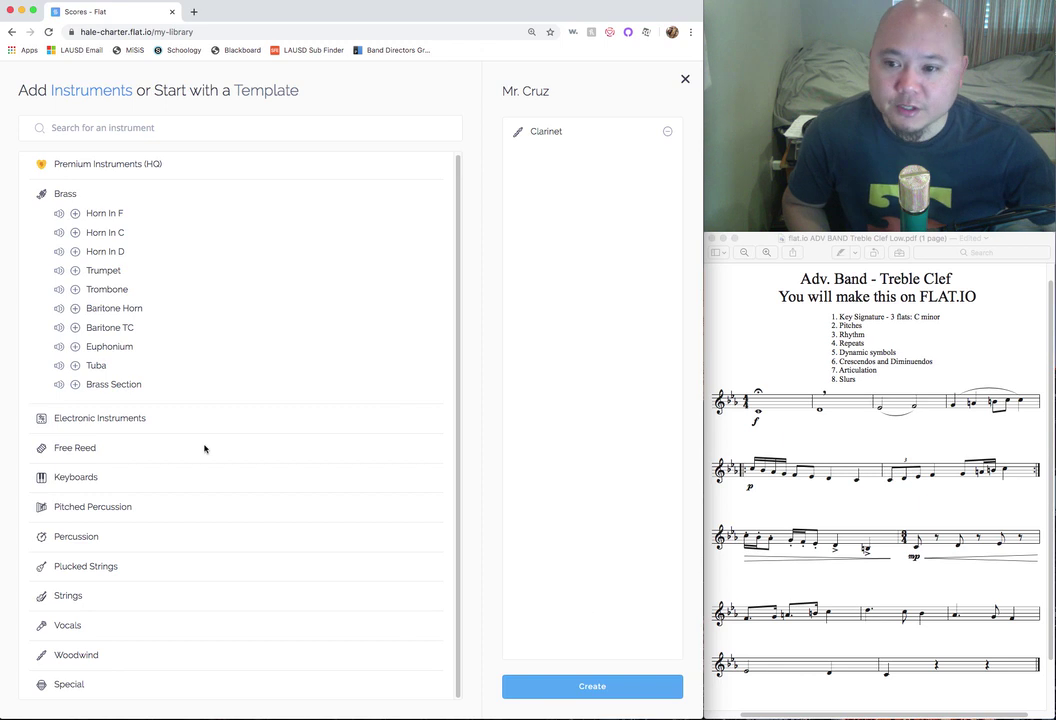
Check the woodwind selection and create the score with Clarinet as its only instrument
{"action": "left_click", "coordinate": [86, 657]}
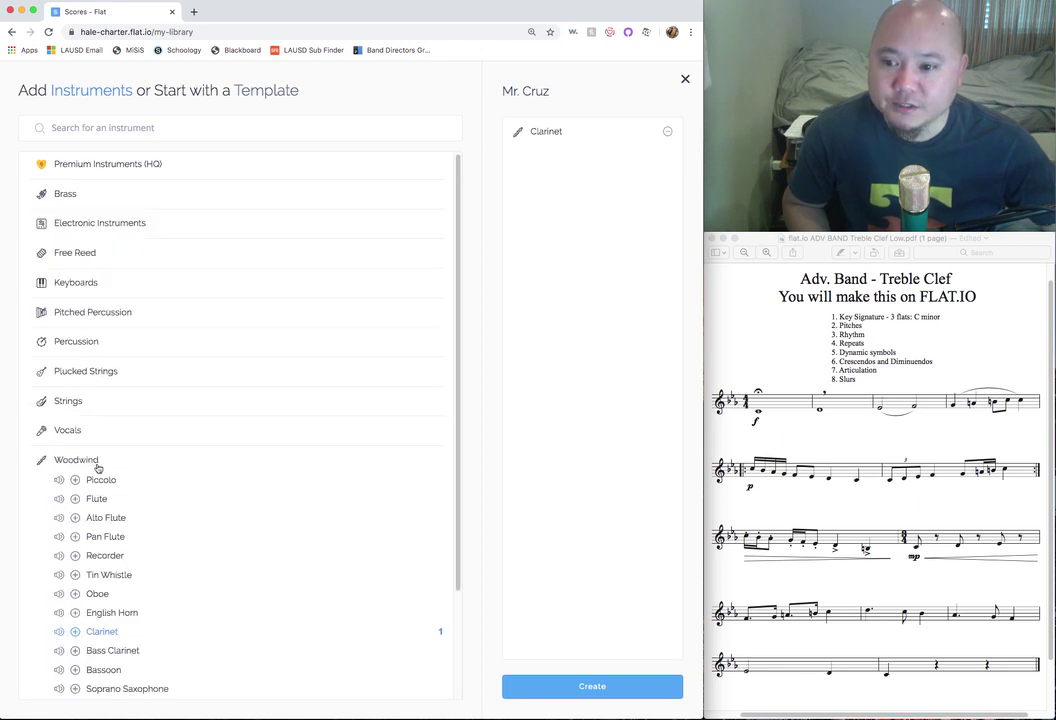
{"action": "scroll", "coordinate": [176, 608], "scroll_direction": "down", "scroll_amount": 3}
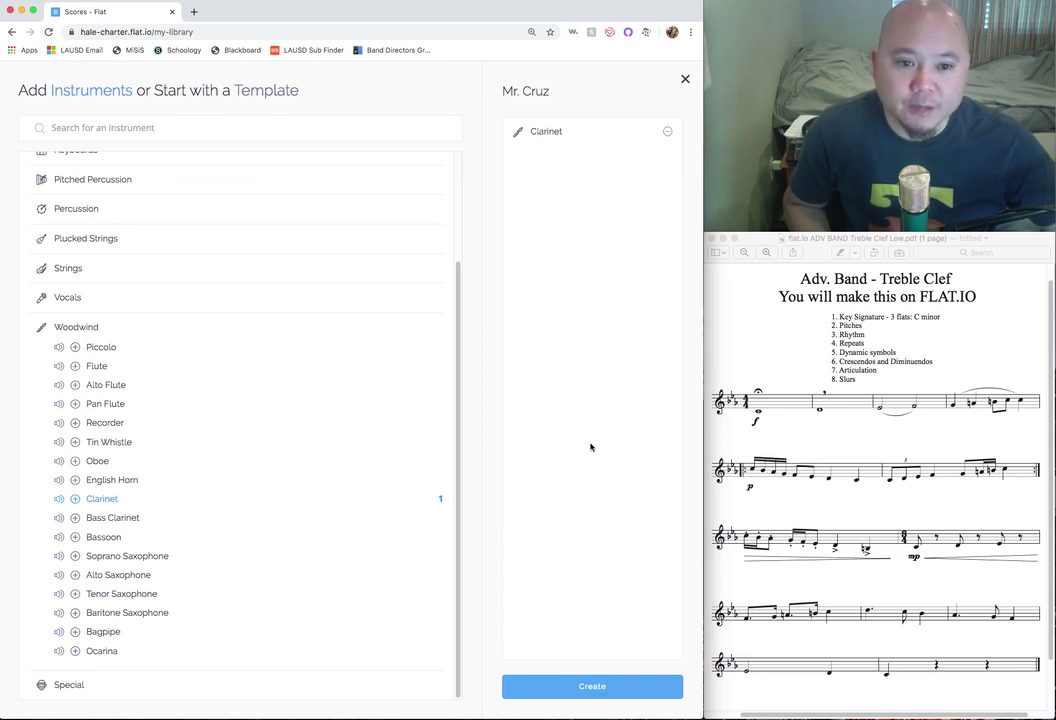
{"action": "left_click", "coordinate": [611, 687]}
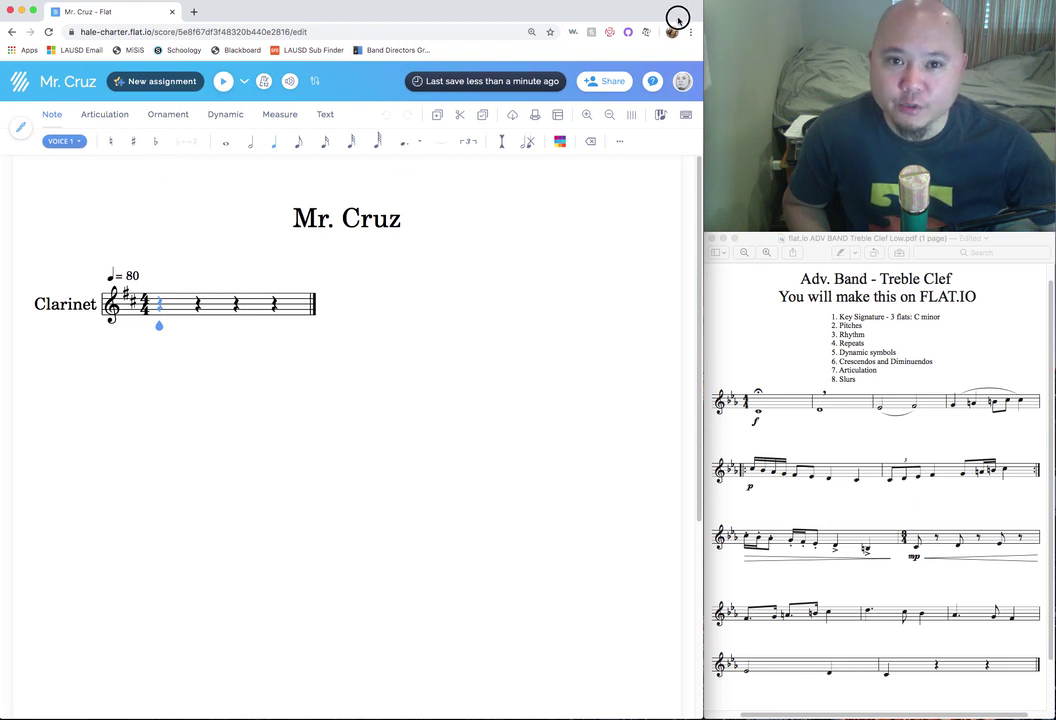
{"action": "left_click_drag", "start_coordinate": [701, 11], "coordinate": [627, 12]}
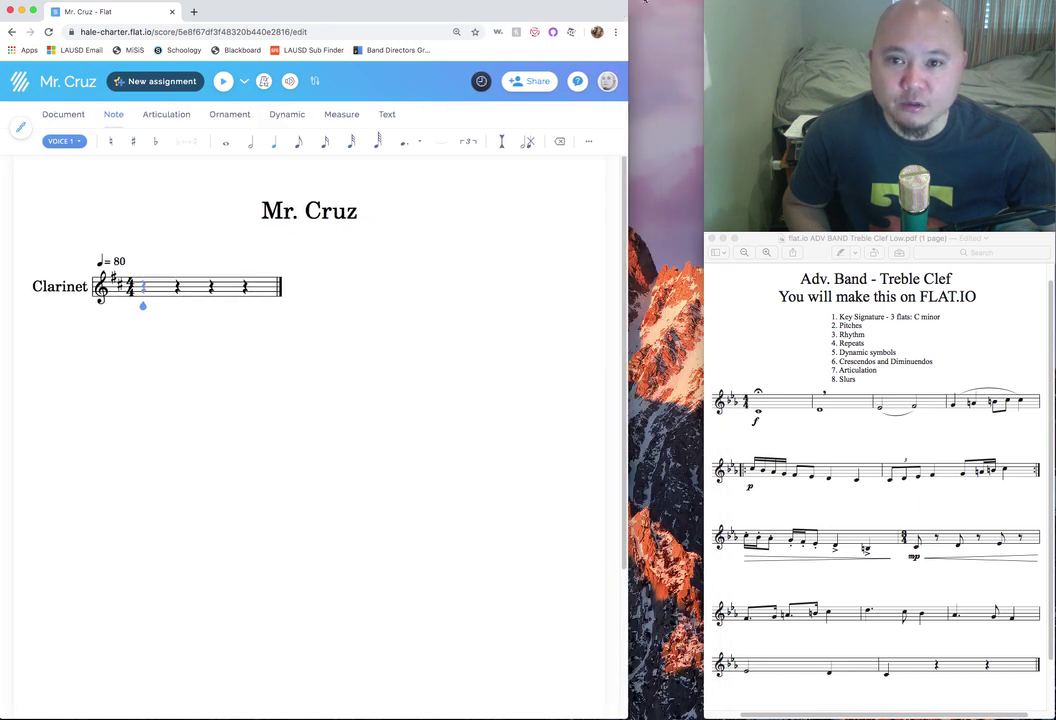
{"action": "left_click", "coordinate": [65, 117]}
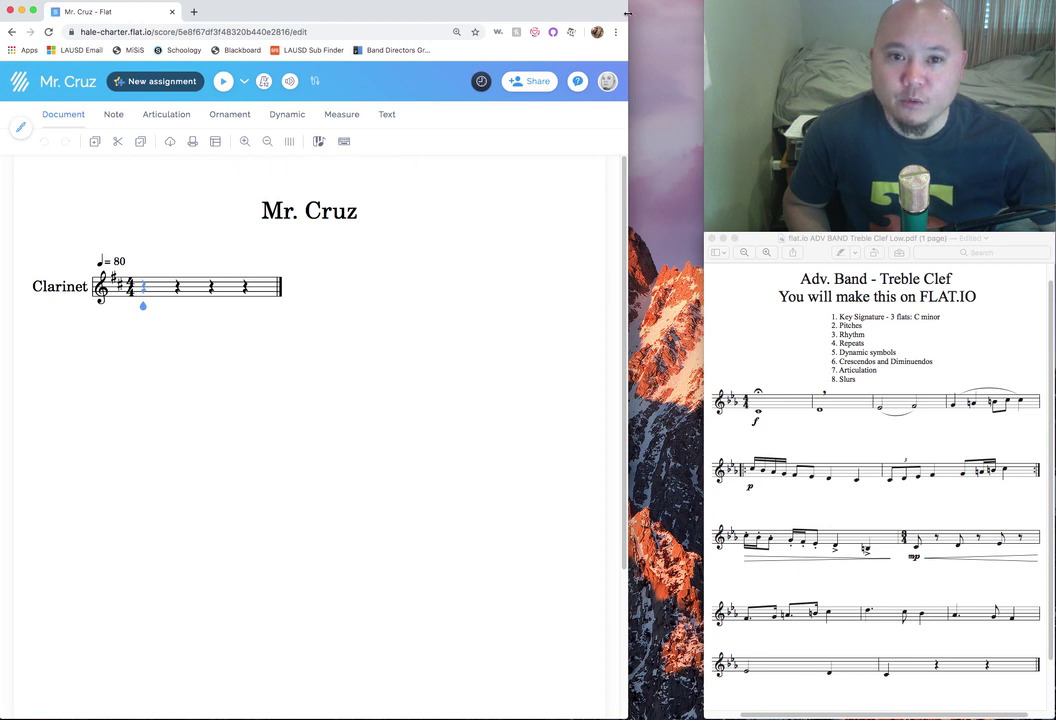
{"action": "left_click_drag", "start_coordinate": [629, 14], "coordinate": [705, 19]}
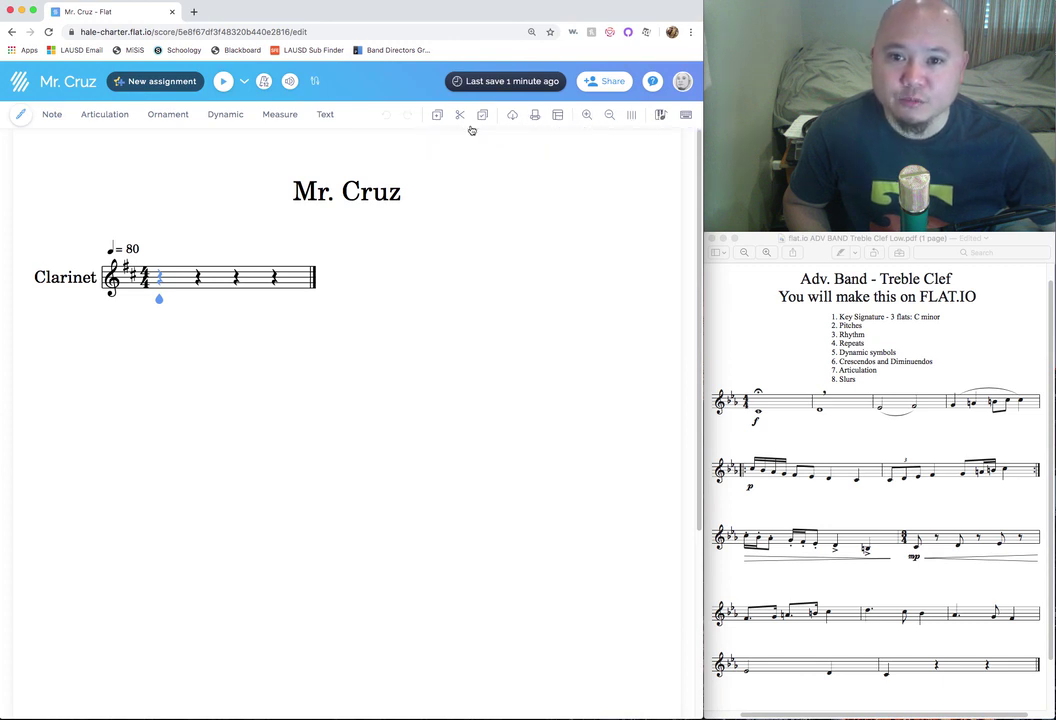
Look over the available note, articulation, ornament and dynamic notation tools for the score
{"action": "left_click", "coordinate": [48, 114]}
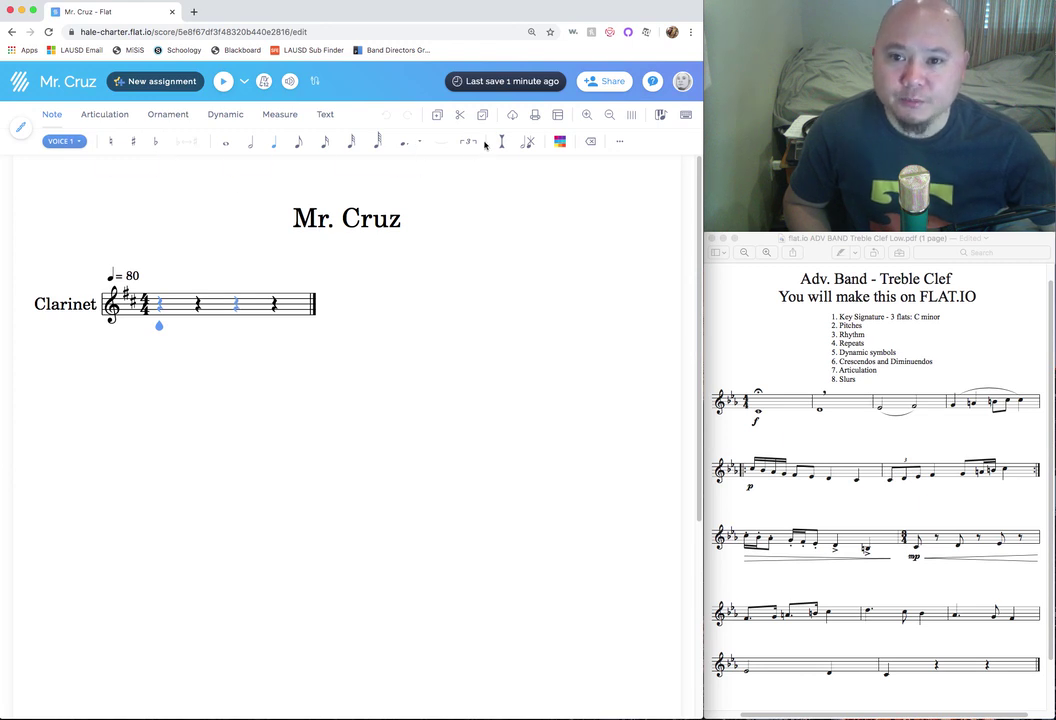
{"action": "left_click", "coordinate": [107, 115]}
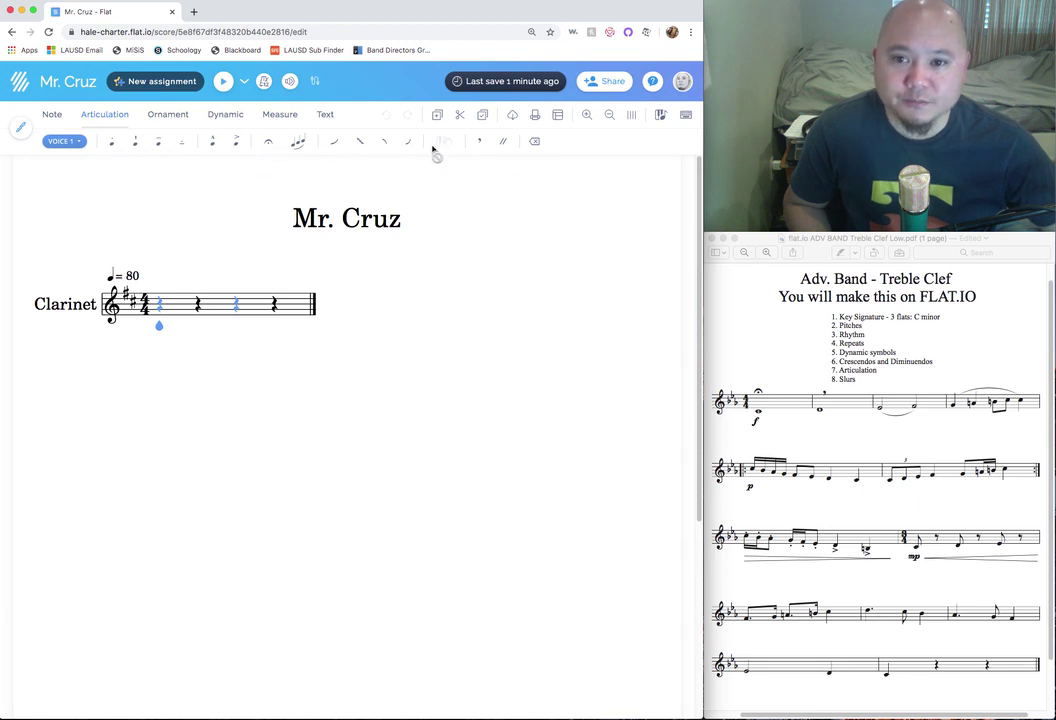
{"action": "left_click", "coordinate": [168, 113]}
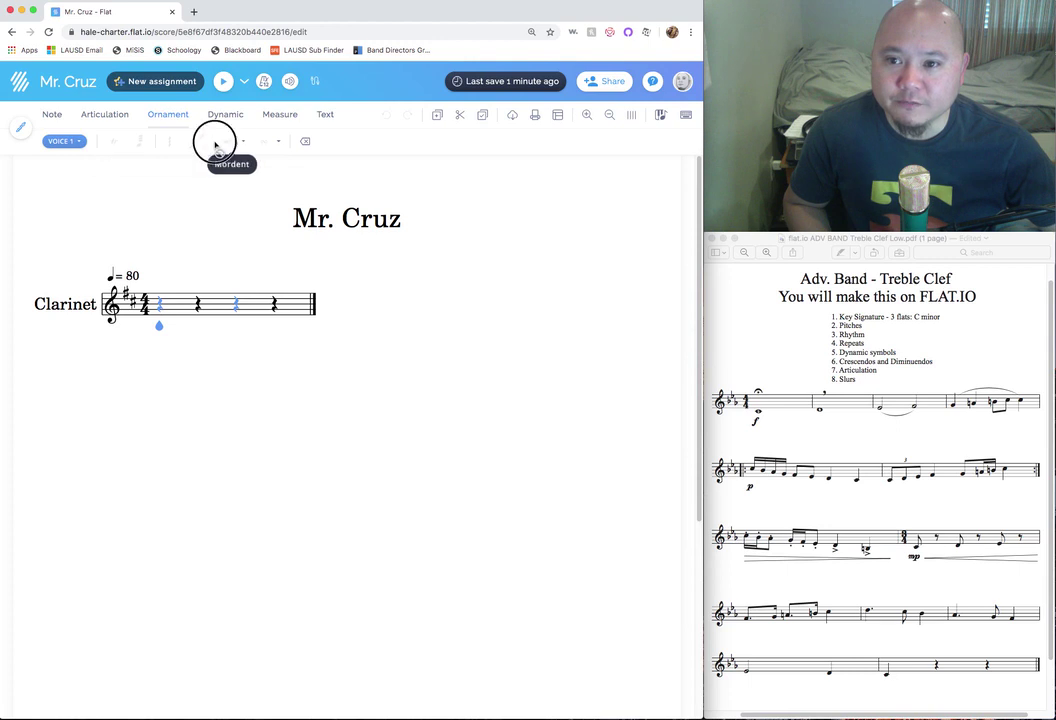
{"action": "left_click", "coordinate": [220, 141]}
{"action": "left_click", "coordinate": [342, 206]}
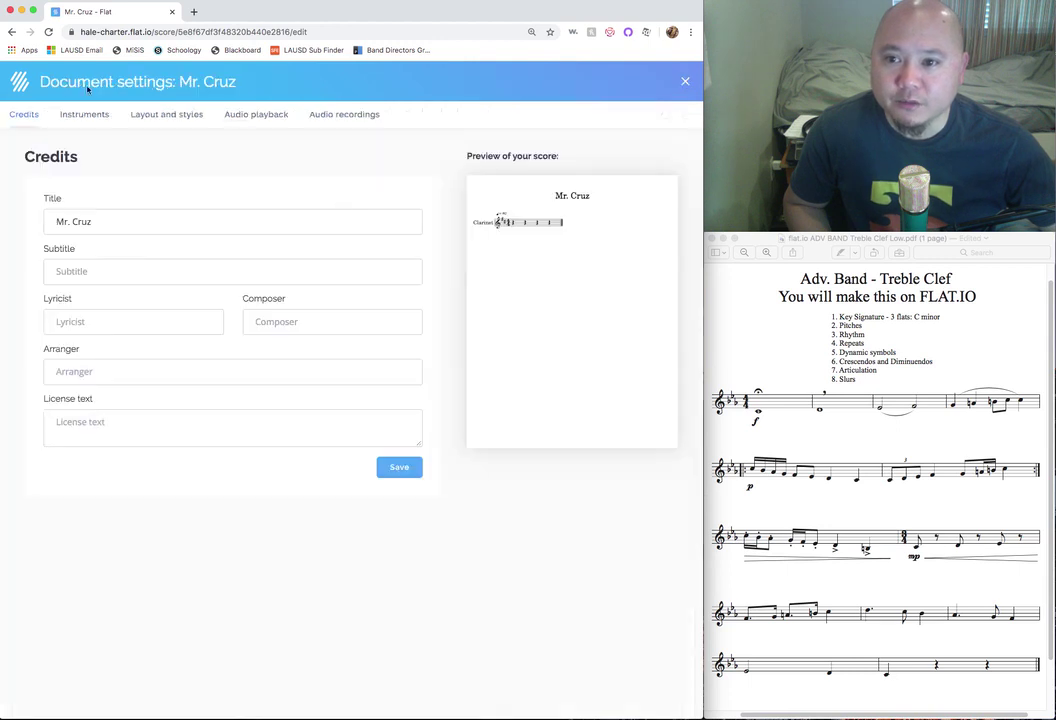
{"action": "left_click", "coordinate": [686, 83]}
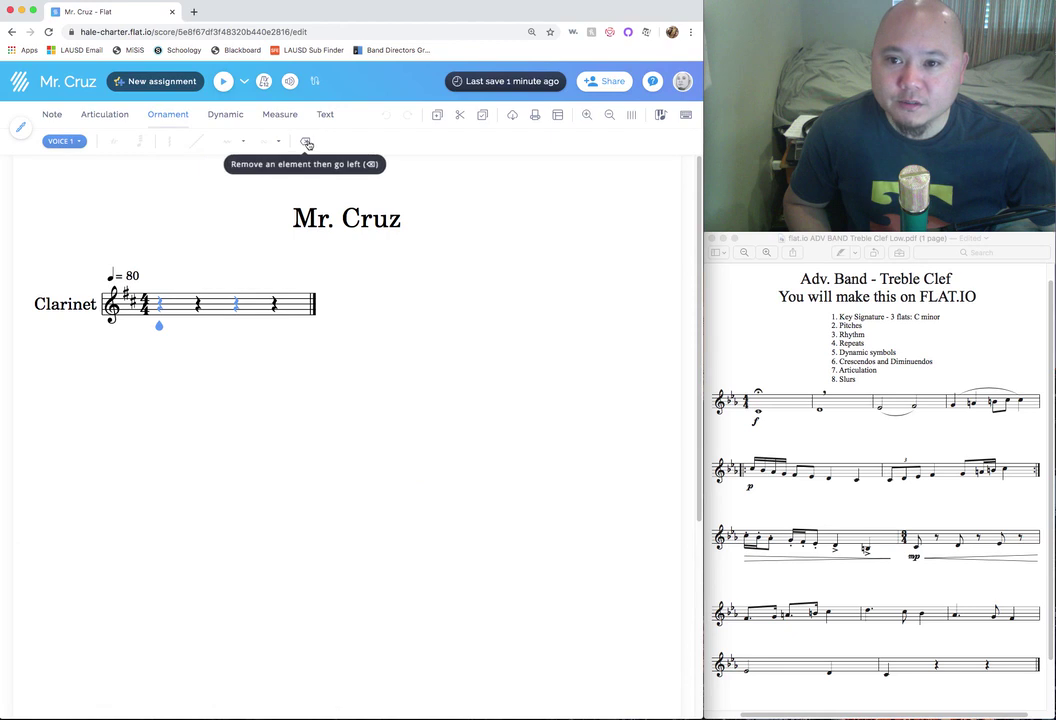
{"action": "left_click", "coordinate": [220, 114]}
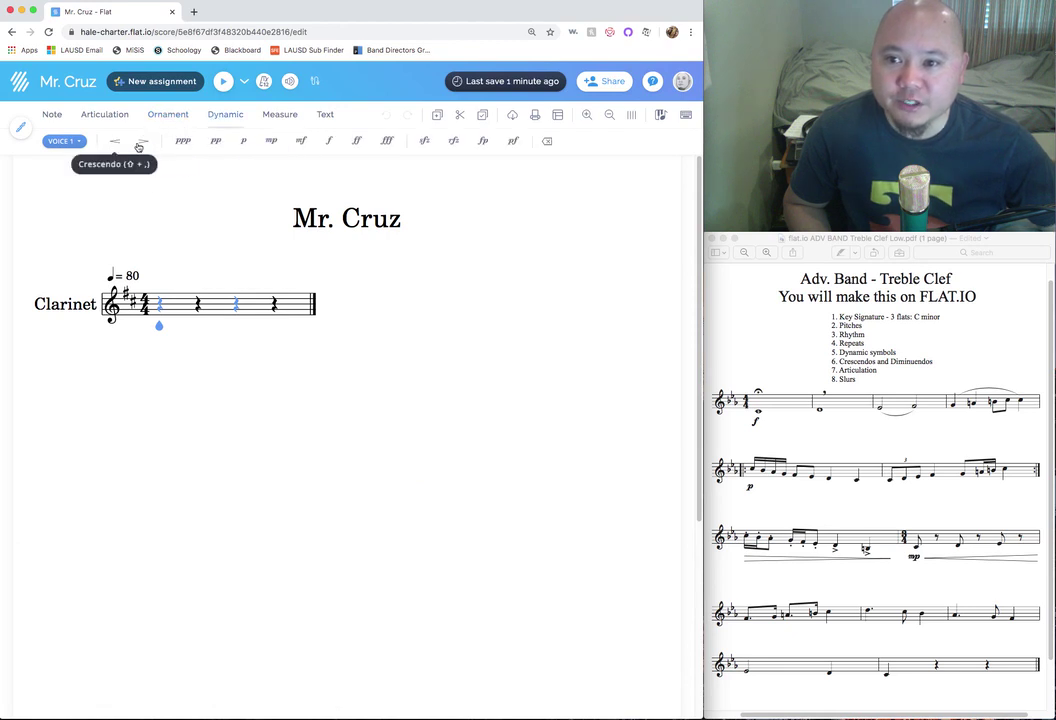
Look over the measure tools, including the coda, Dal segno, ending and tempo-change options, and the text tools
{"action": "left_click", "coordinate": [280, 116]}
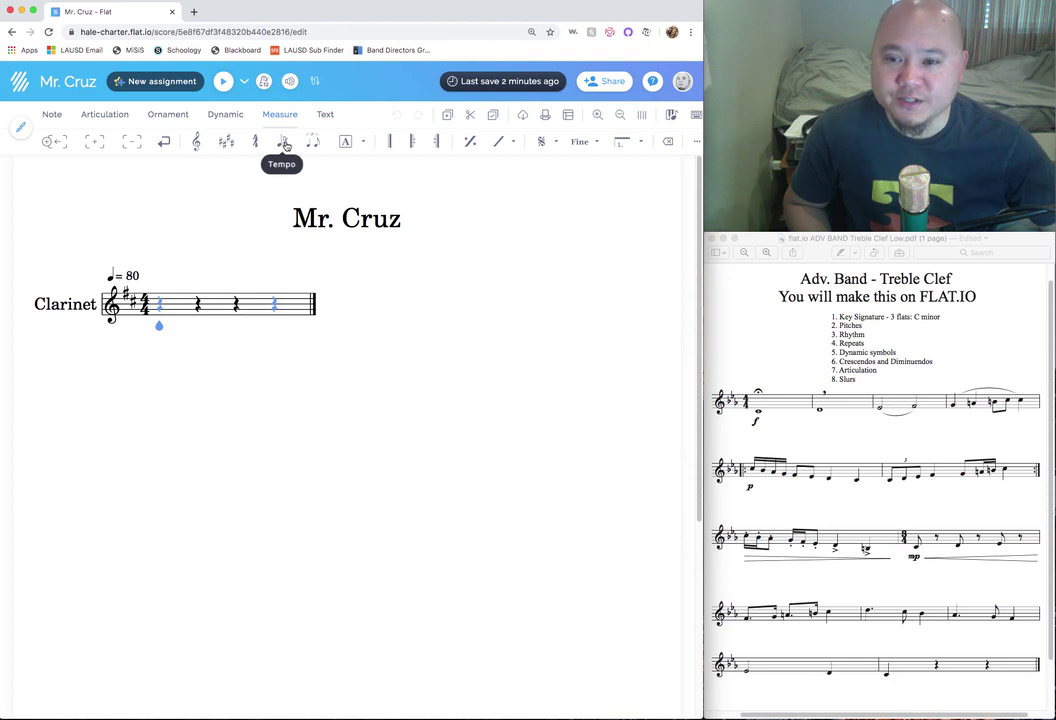
{"action": "left_click", "coordinate": [364, 146]}
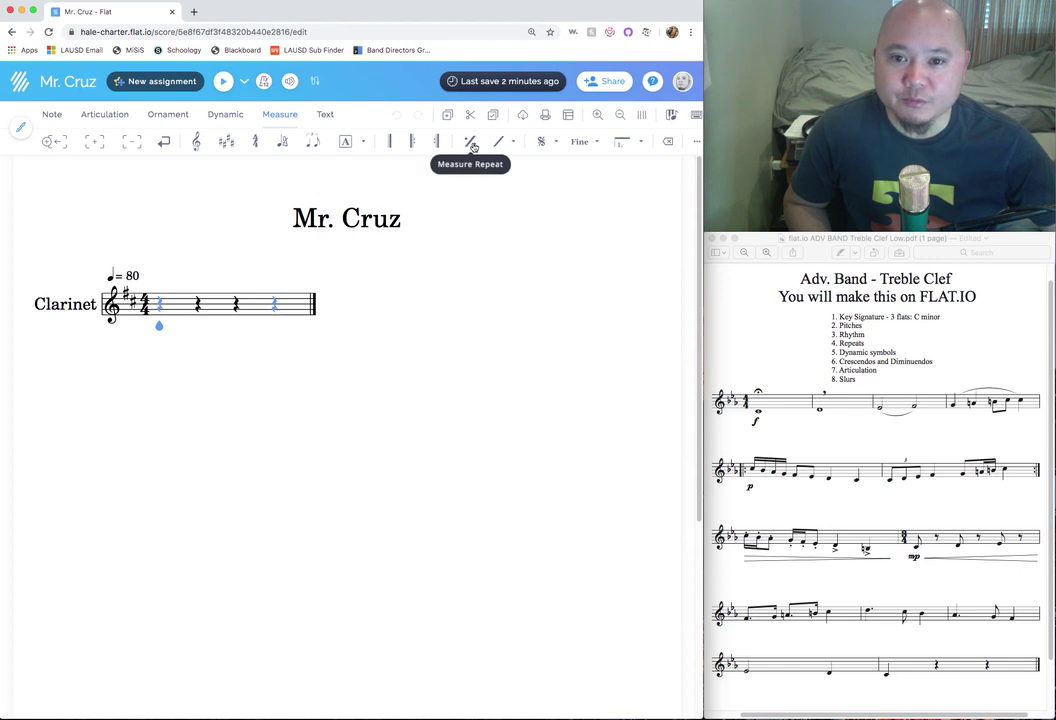
{"action": "left_click", "coordinate": [556, 143]}
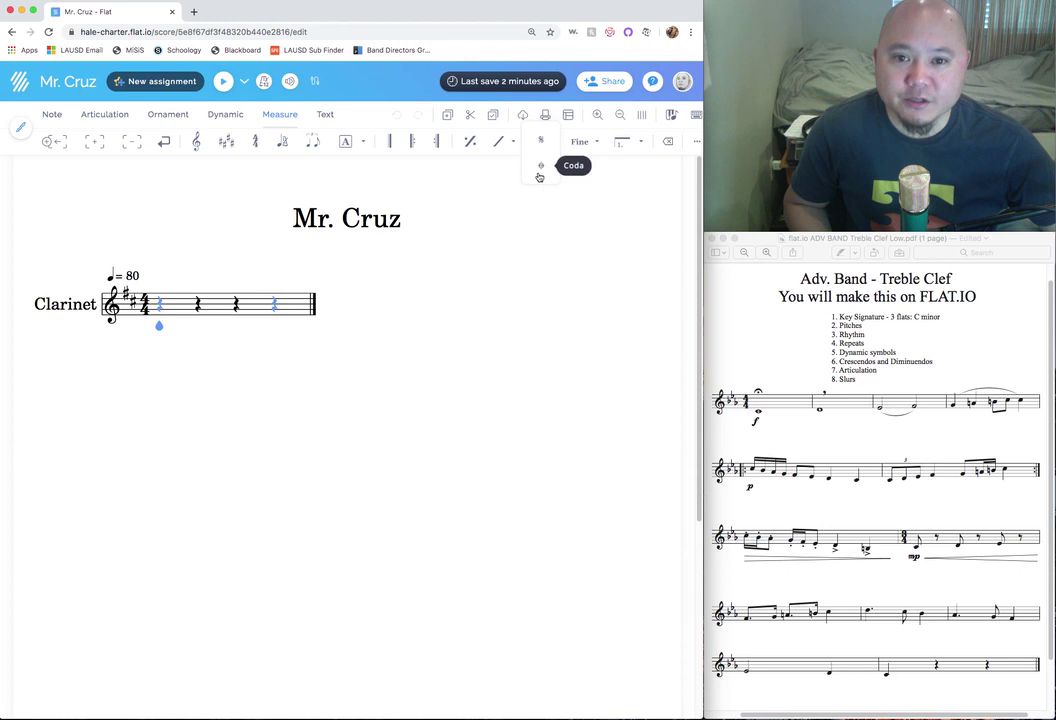
{"action": "left_click", "coordinate": [592, 143]}
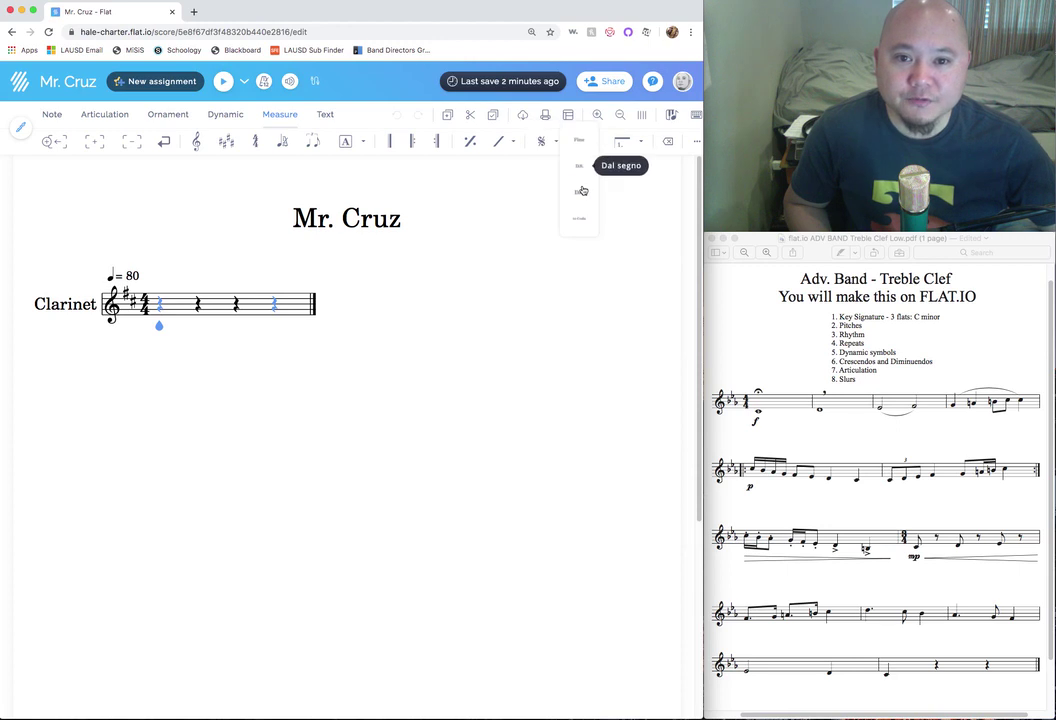
{"action": "left_click", "coordinate": [519, 220]}
{"action": "left_click", "coordinate": [640, 142]}
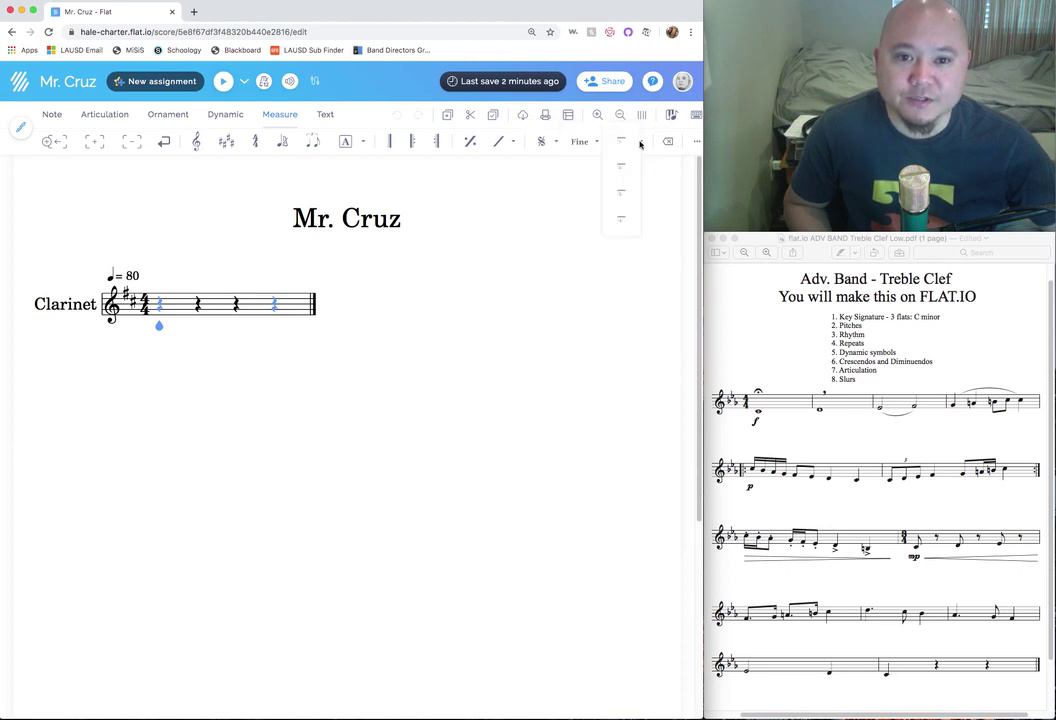
{"action": "left_click", "coordinate": [699, 146]}
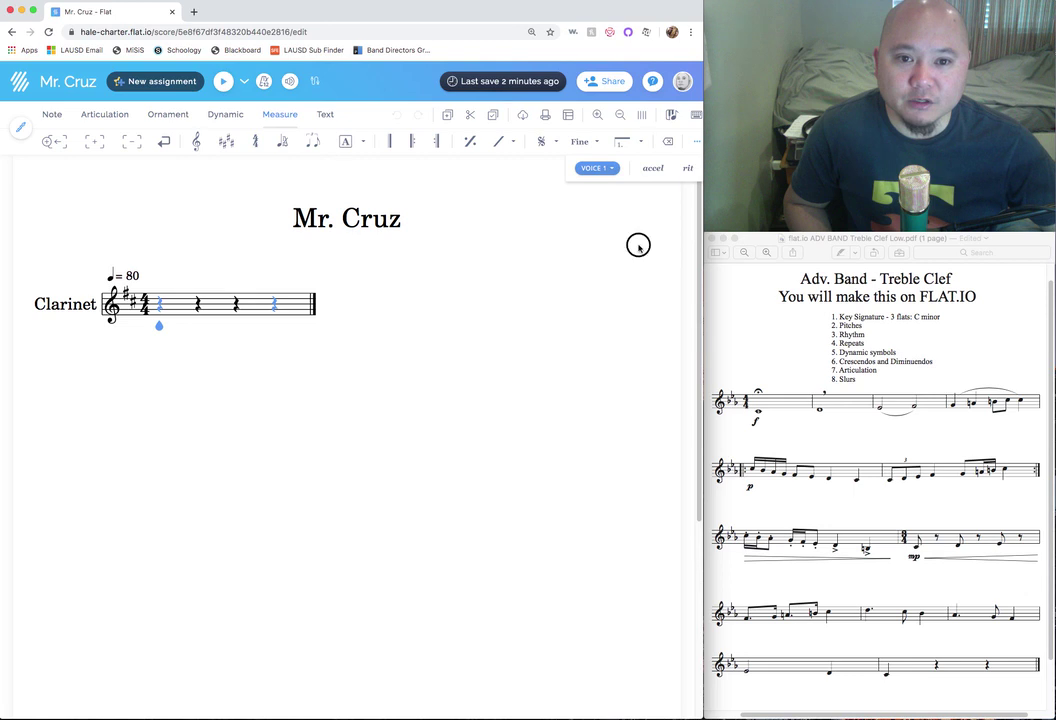
{"action": "left_click", "coordinate": [321, 116]}
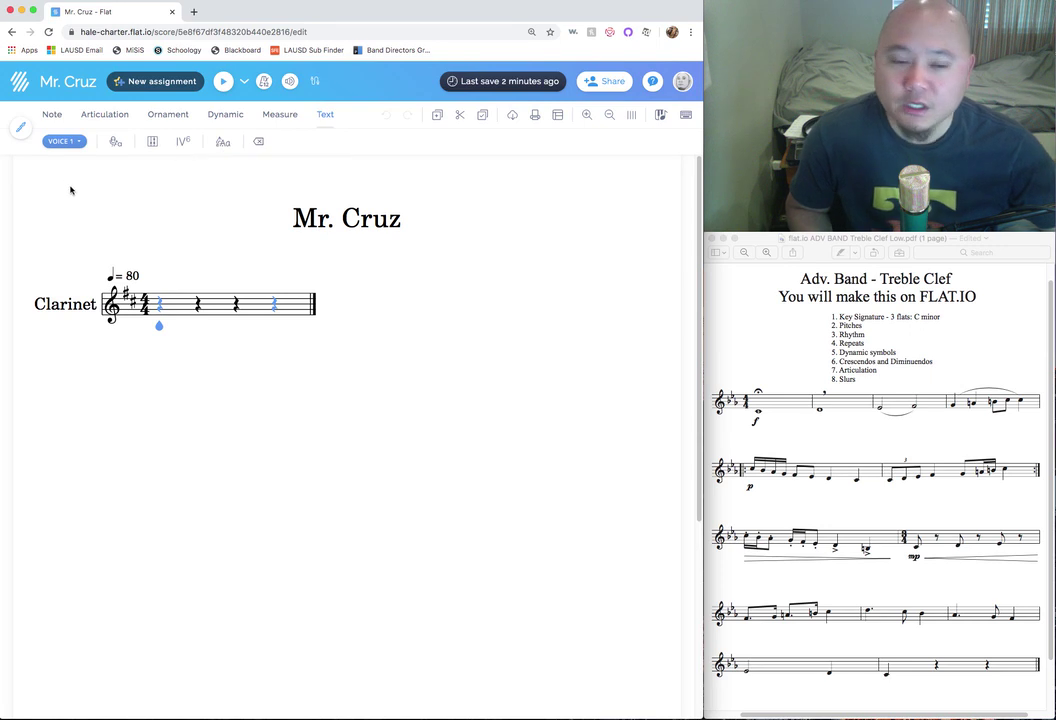
Read the assignment sheet's element list and compare its required key signature, 3 flats: C minor, with the clarinet staff
{"action": "left_click", "coordinate": [742, 334]}
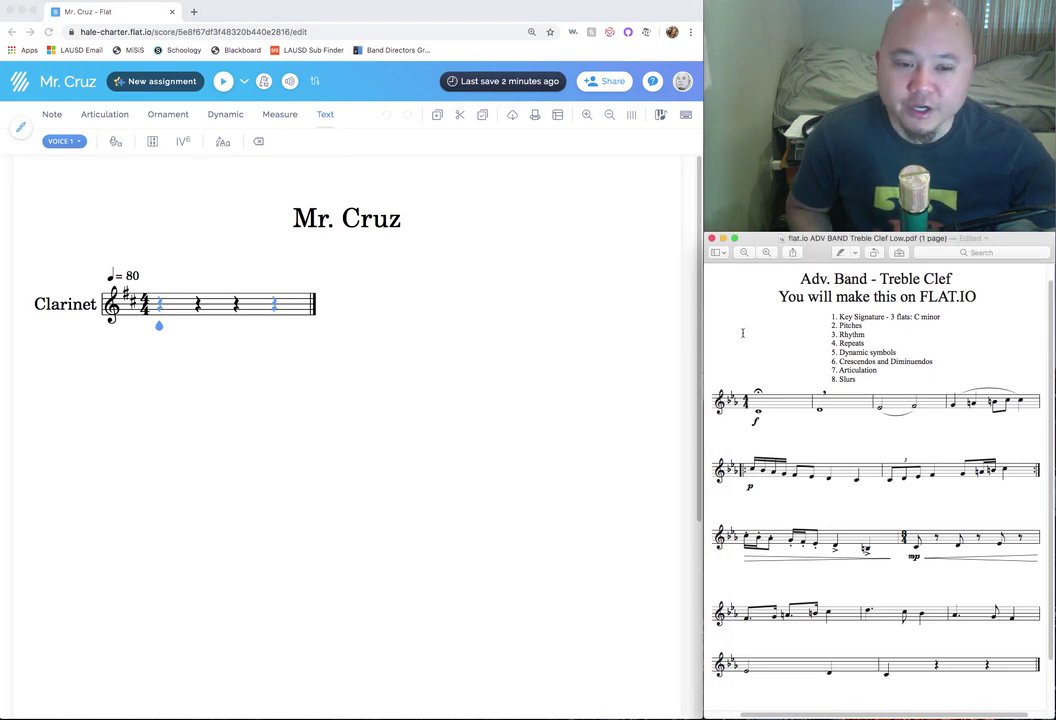
{"action": "left_click_drag", "start_coordinate": [838, 316], "coordinate": [877, 380]}
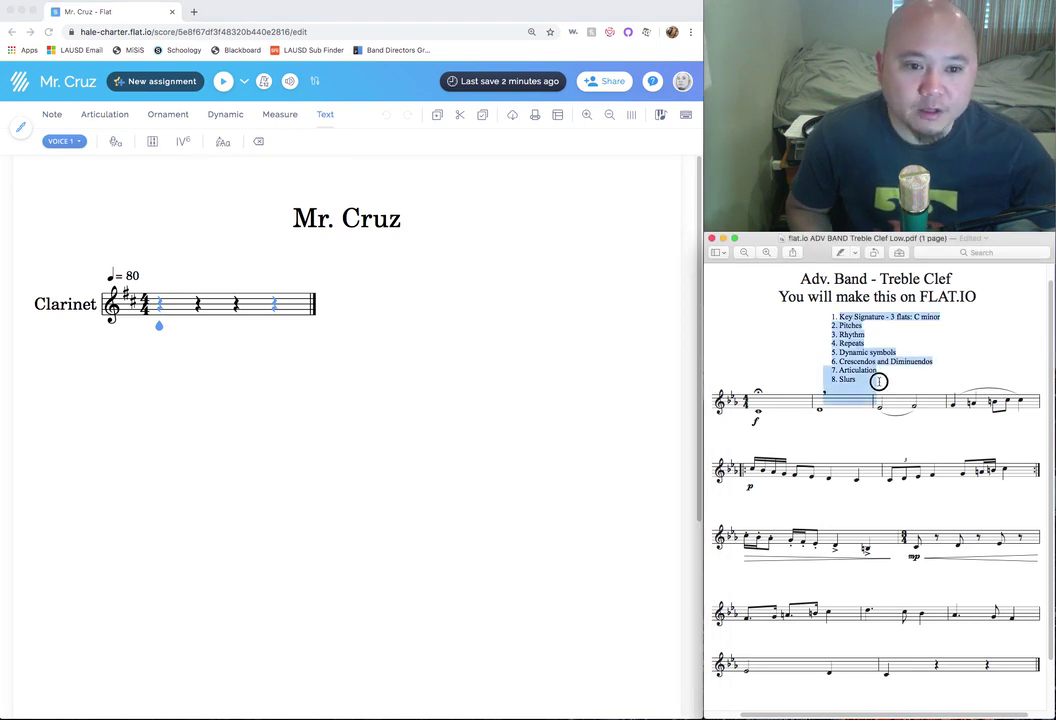
{"action": "left_click", "coordinate": [760, 388]}
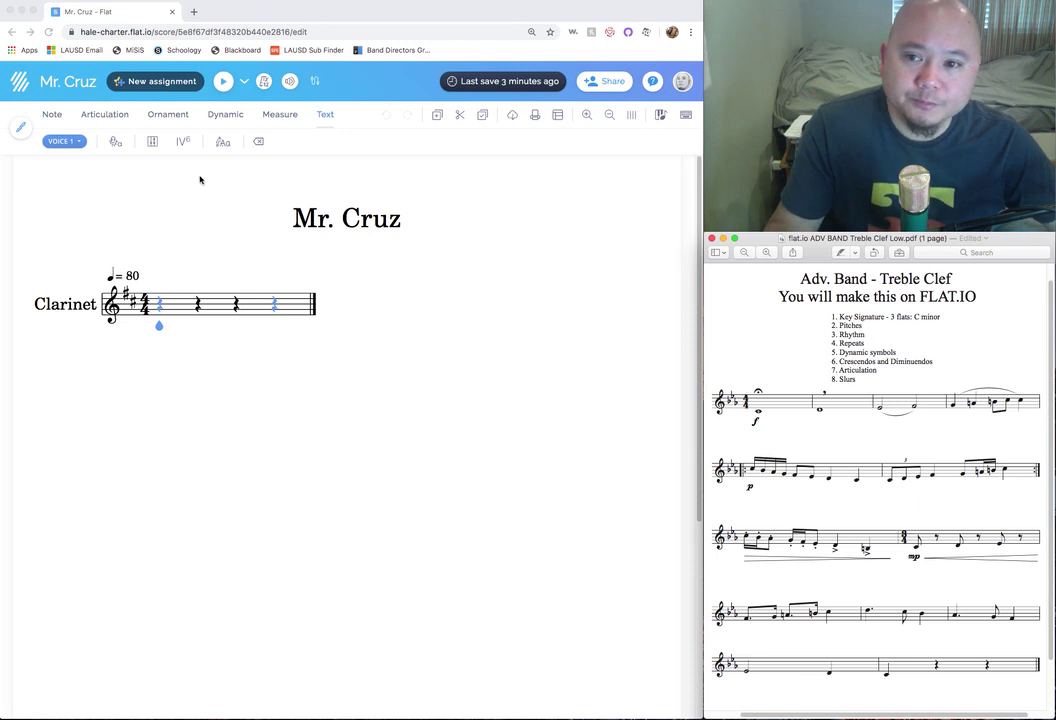
{"action": "left_click", "coordinate": [113, 337]}
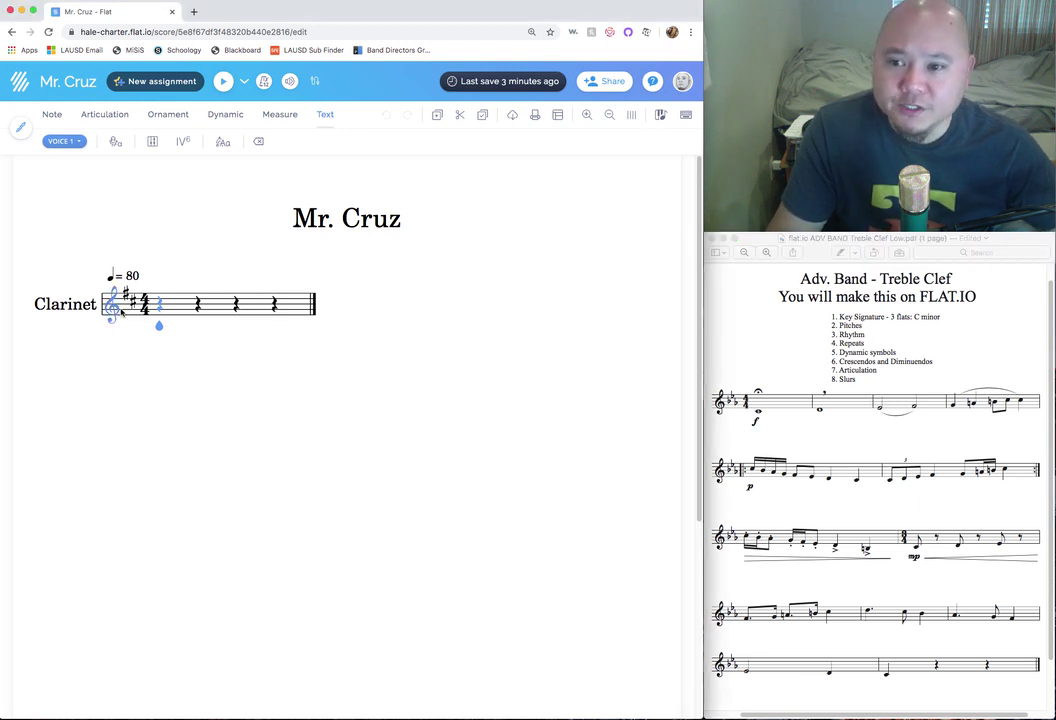
{"action": "left_click", "coordinate": [842, 318]}
{"action": "left_click_drag", "start_coordinate": [853, 317], "coordinate": [921, 317]}
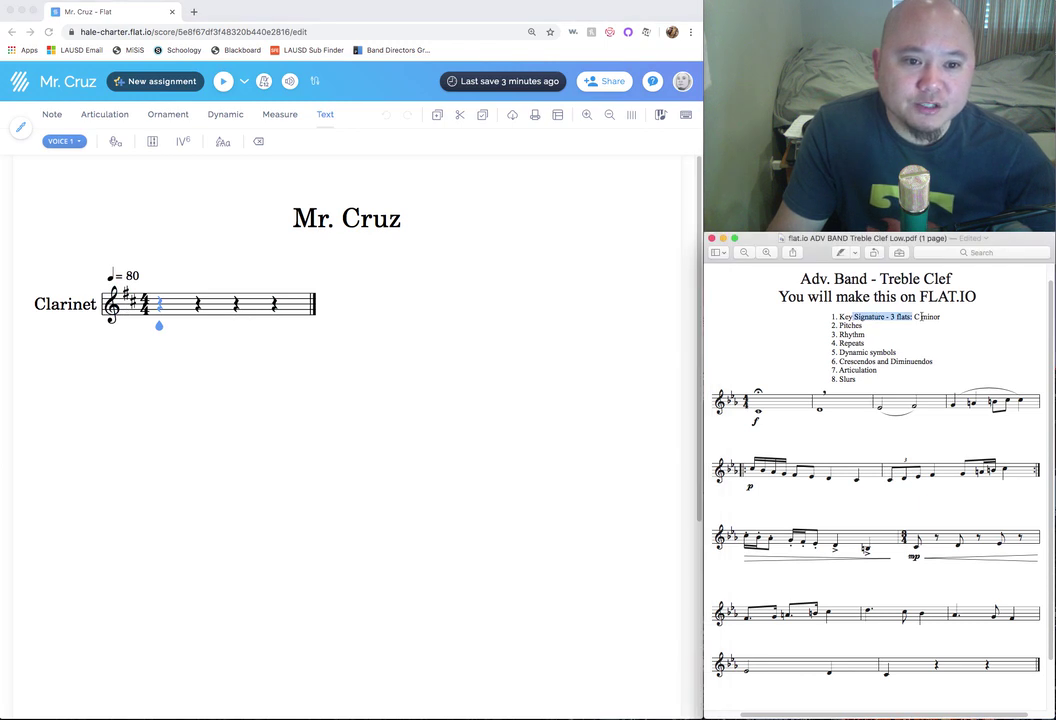
{"action": "left_click", "coordinate": [949, 318]}
{"action": "left_click", "coordinate": [193, 373]}
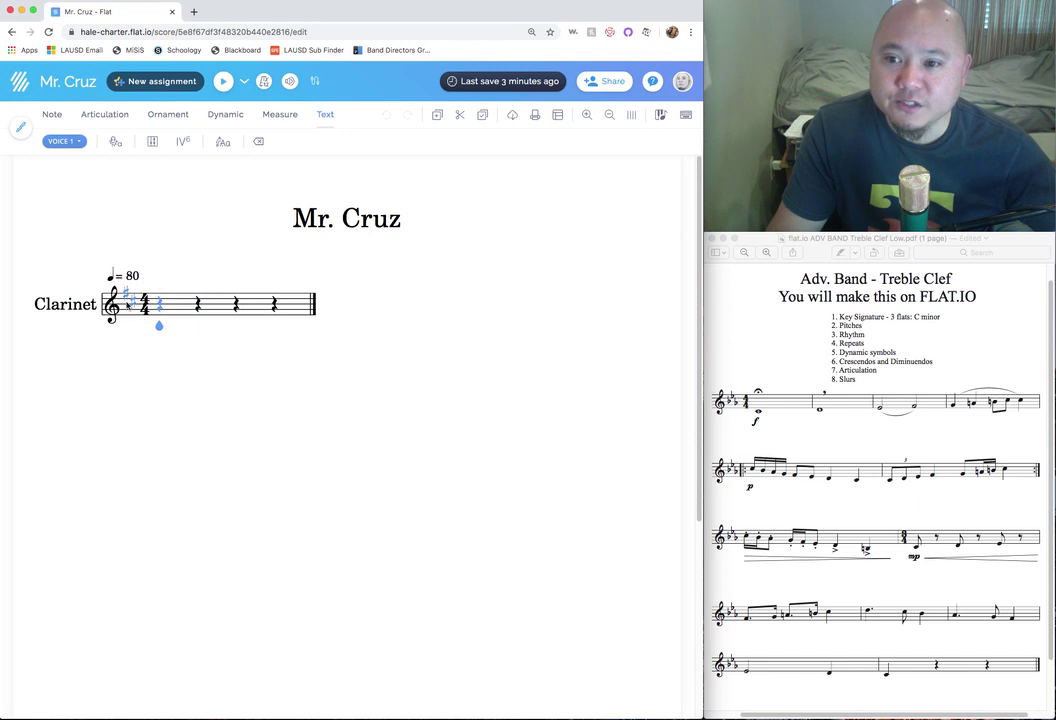
{"action": "left_click", "coordinate": [750, 413]}
{"action": "double_click", "coordinate": [735, 415]}
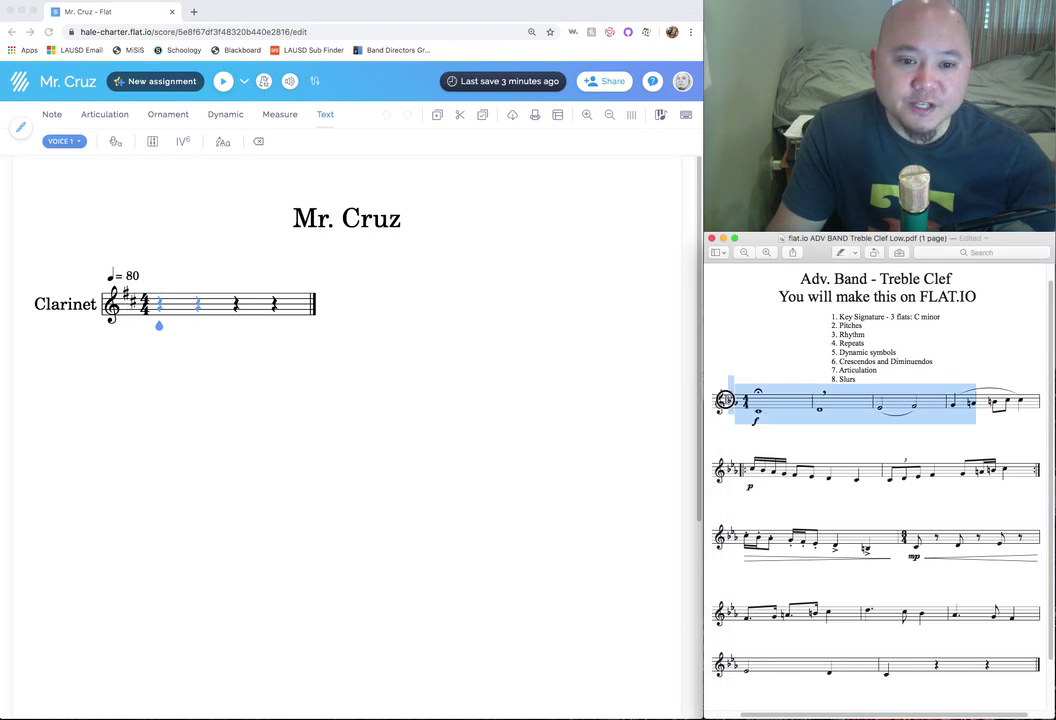
{"action": "left_click", "coordinate": [730, 420]}
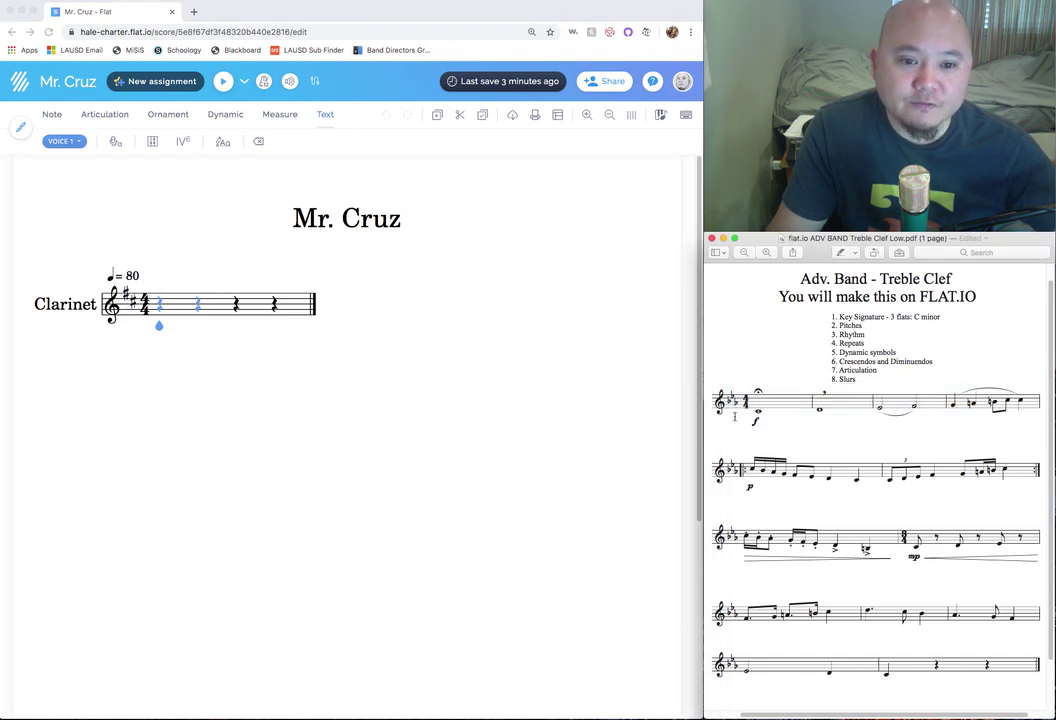
{"action": "left_click", "coordinate": [125, 335]}
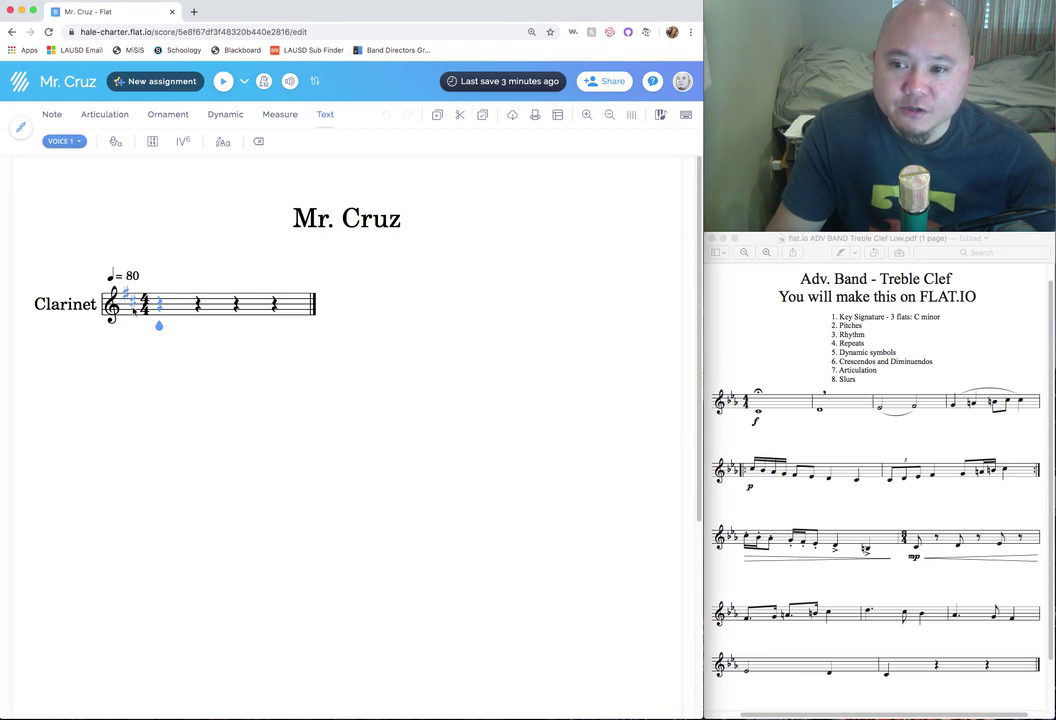
Change the clarinet staff's key signature to three flats and undo the change
{"action": "left_click", "coordinate": [126, 298]}
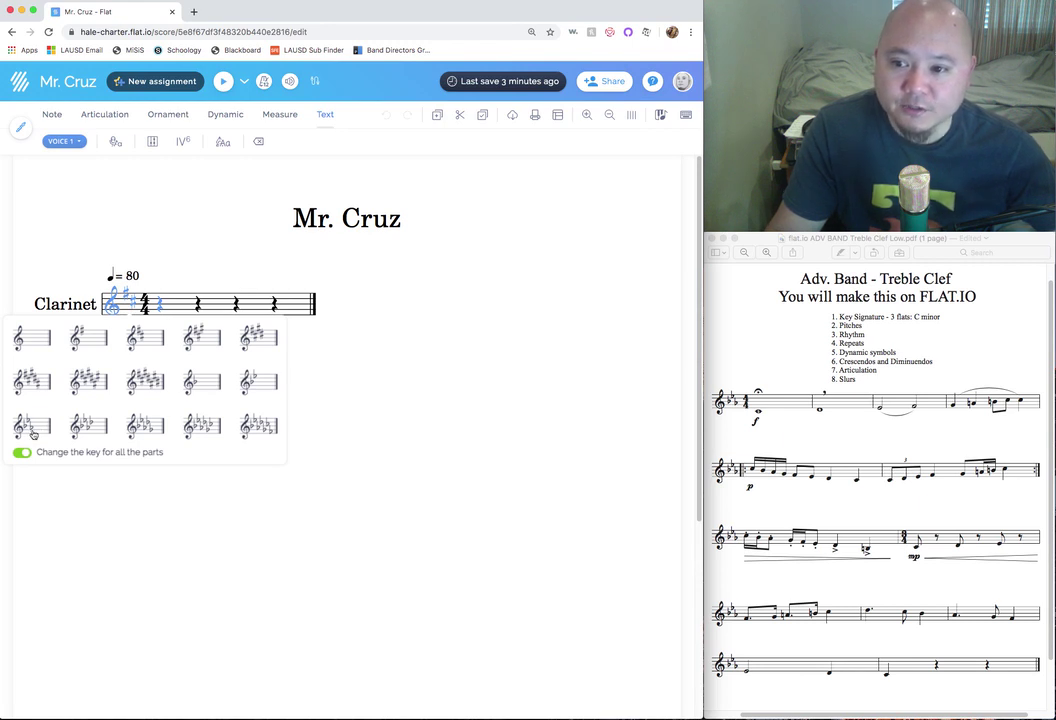
{"action": "left_click", "coordinate": [37, 428]}
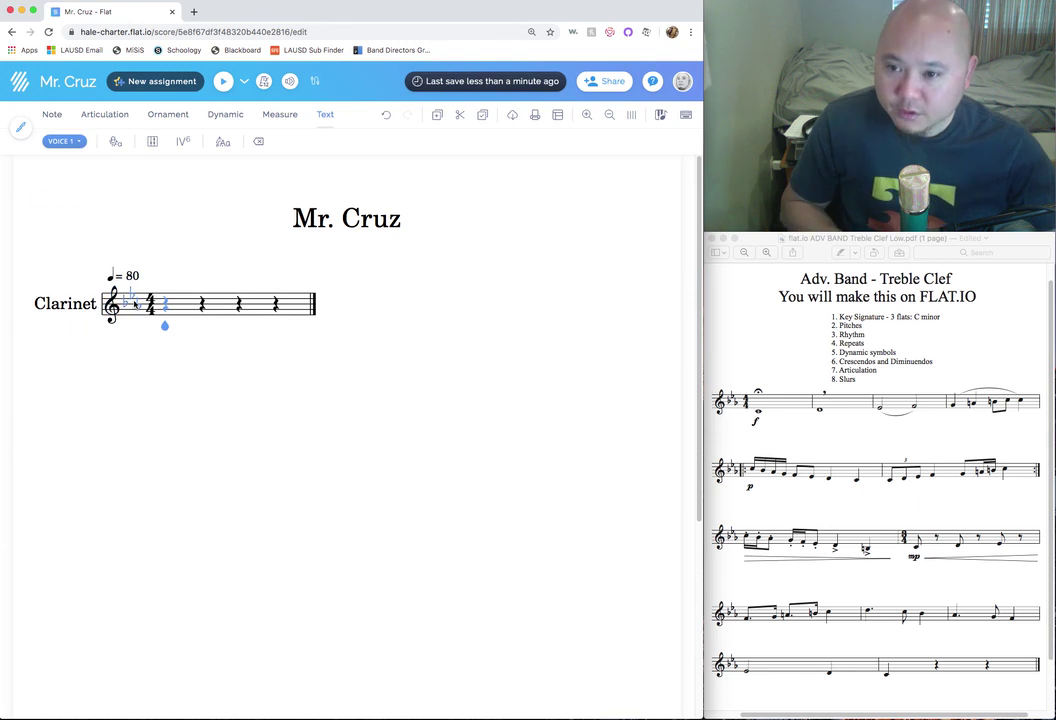
{"action": "key", "text": "super+z"}
{"action": "scroll", "coordinate": [127, 299], "scroll_direction": "up", "scroll_amount": 3}
{"action": "scroll", "coordinate": [146, 226], "scroll_direction": "down", "scroll_amount": 3}
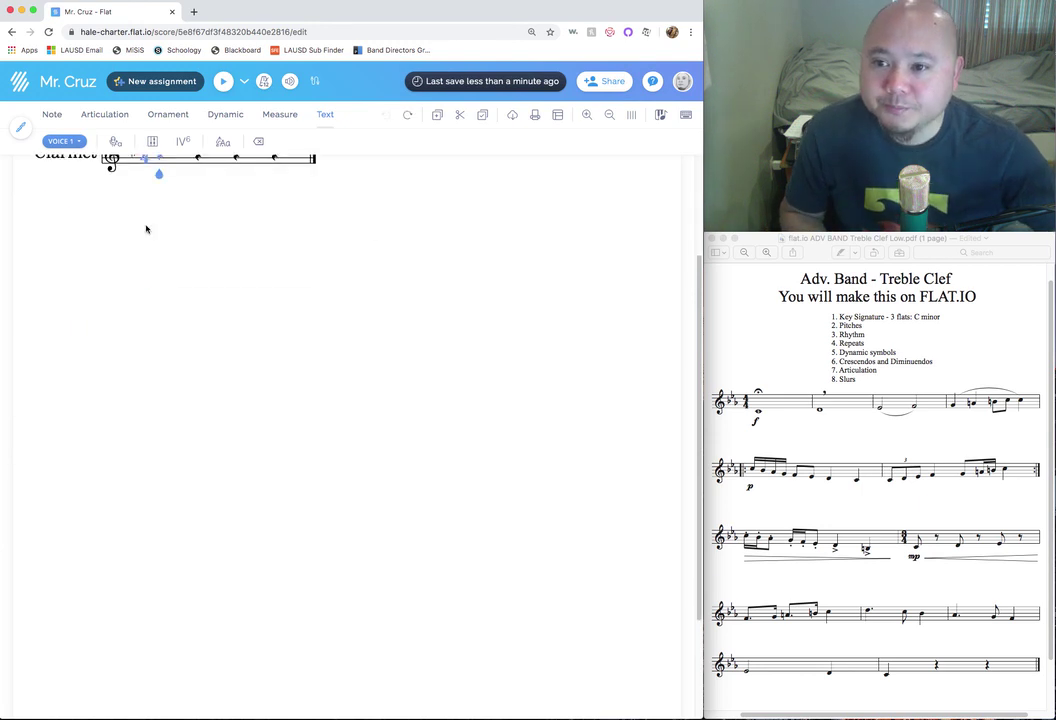
{"action": "scroll", "coordinate": [135, 160], "scroll_direction": "up", "scroll_amount": 2}
Set the clarinet staff's key signature to three flats for all parts using the measure tools
{"action": "left_click", "coordinate": [127, 222]}
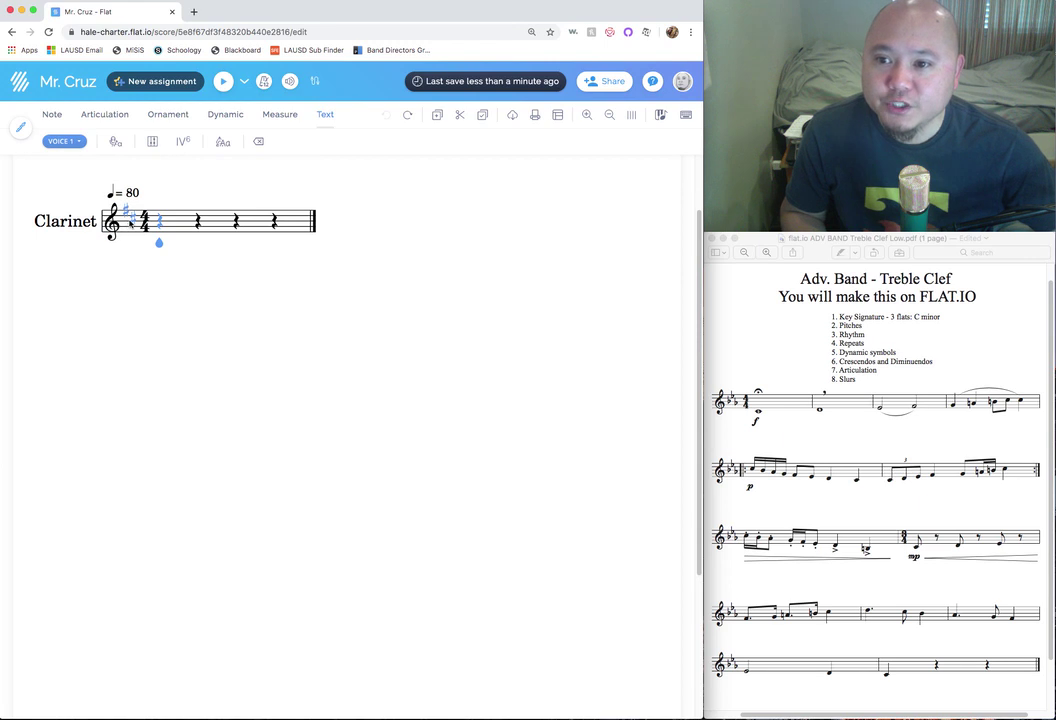
{"action": "left_click", "coordinate": [283, 113]}
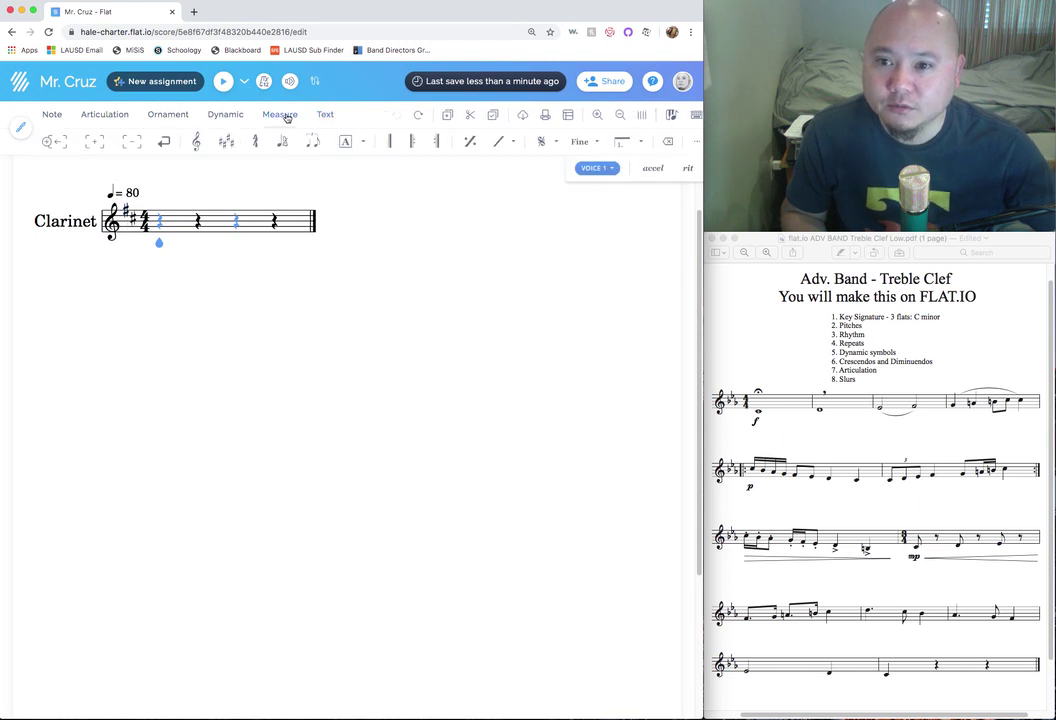
{"action": "left_click", "coordinate": [225, 142]}
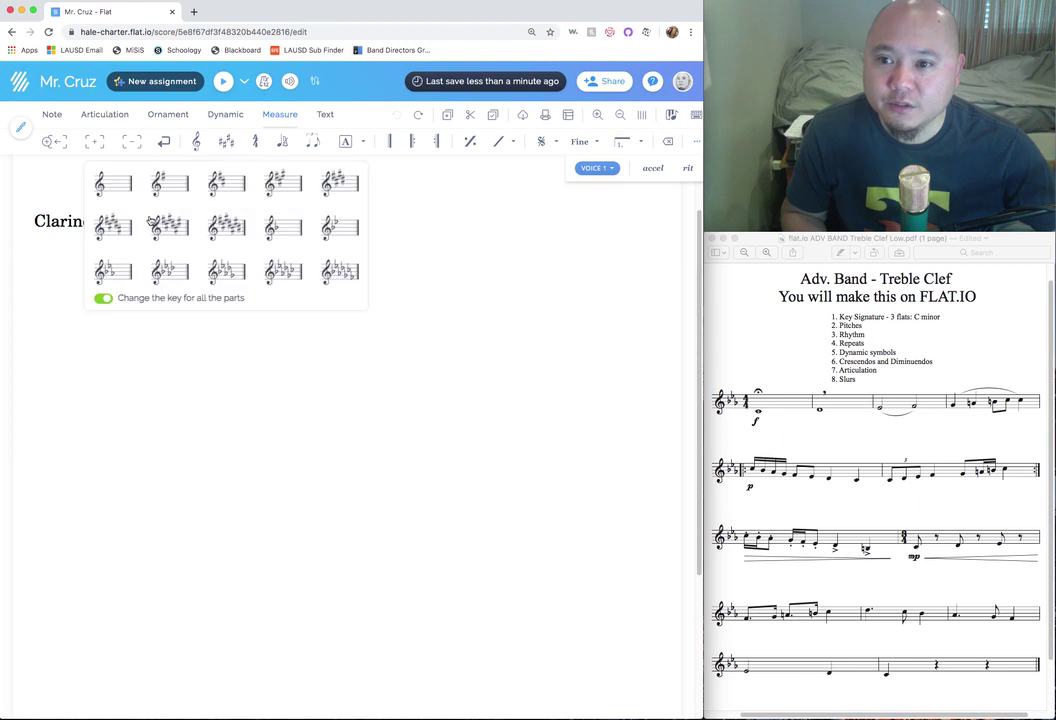
{"action": "left_click", "coordinate": [114, 273]}
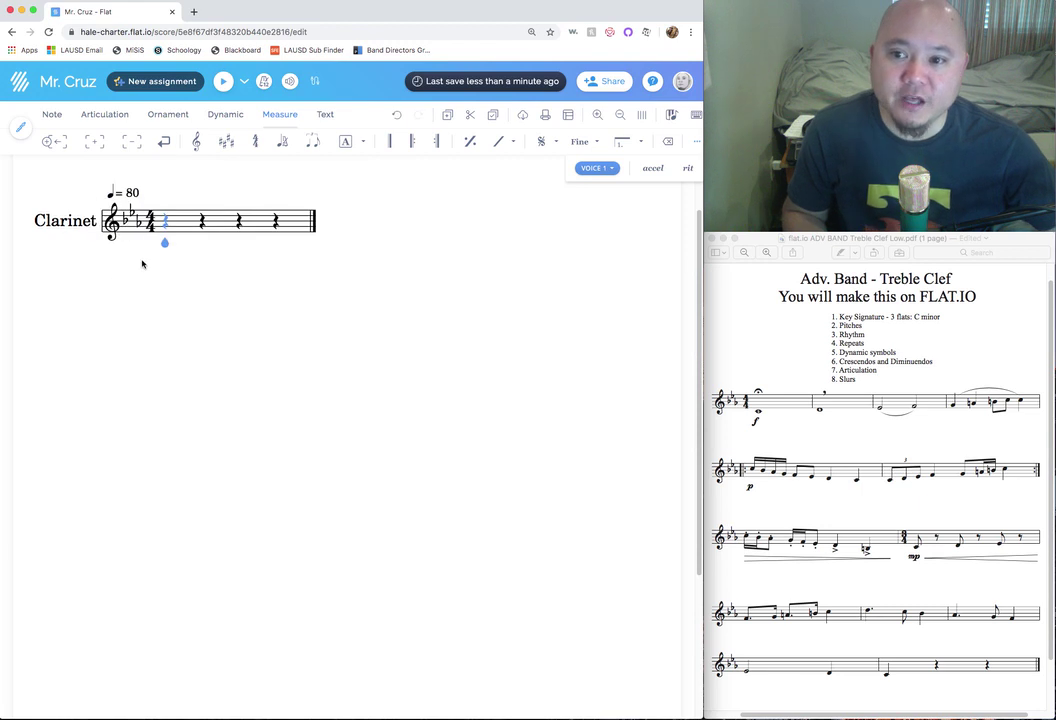
Switch the key signature to no sharps or flats directly on the staff and set it back to three flats
{"action": "left_click", "coordinate": [131, 219]}
{"action": "left_click", "coordinate": [33, 259]}
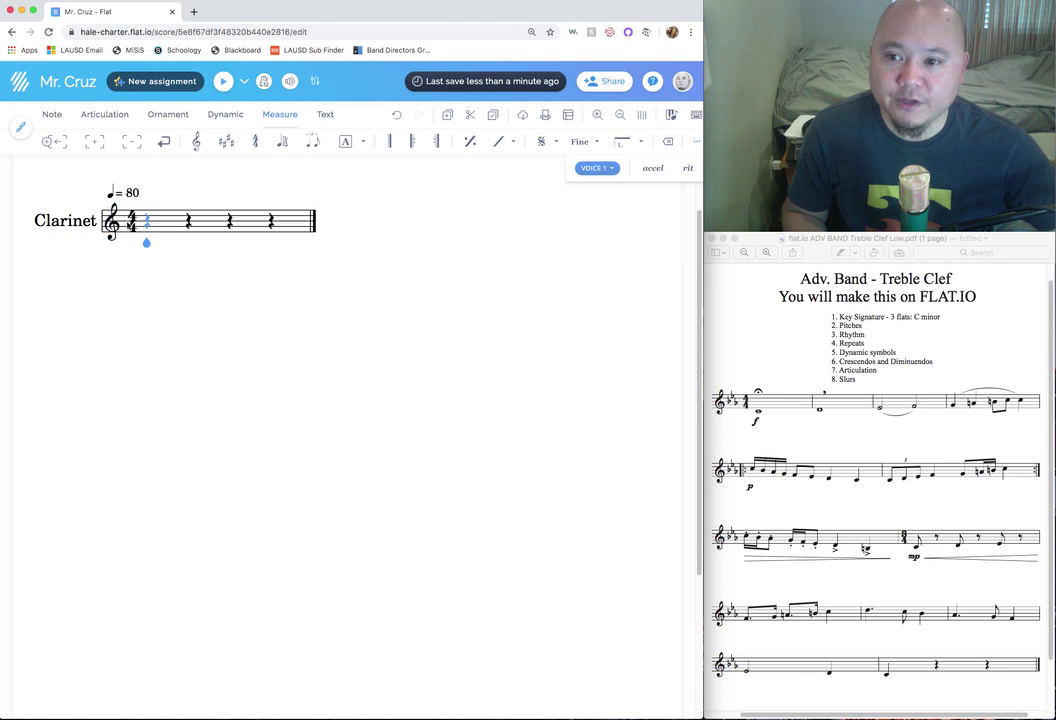
{"action": "left_click", "coordinate": [123, 217]}
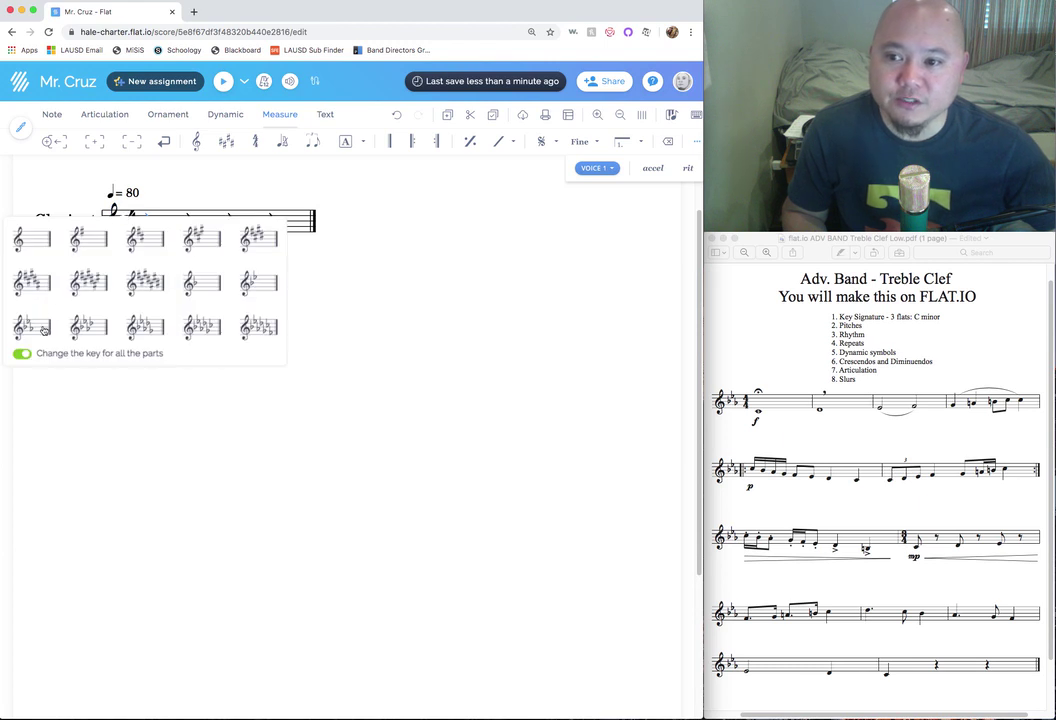
{"action": "left_click", "coordinate": [40, 328]}
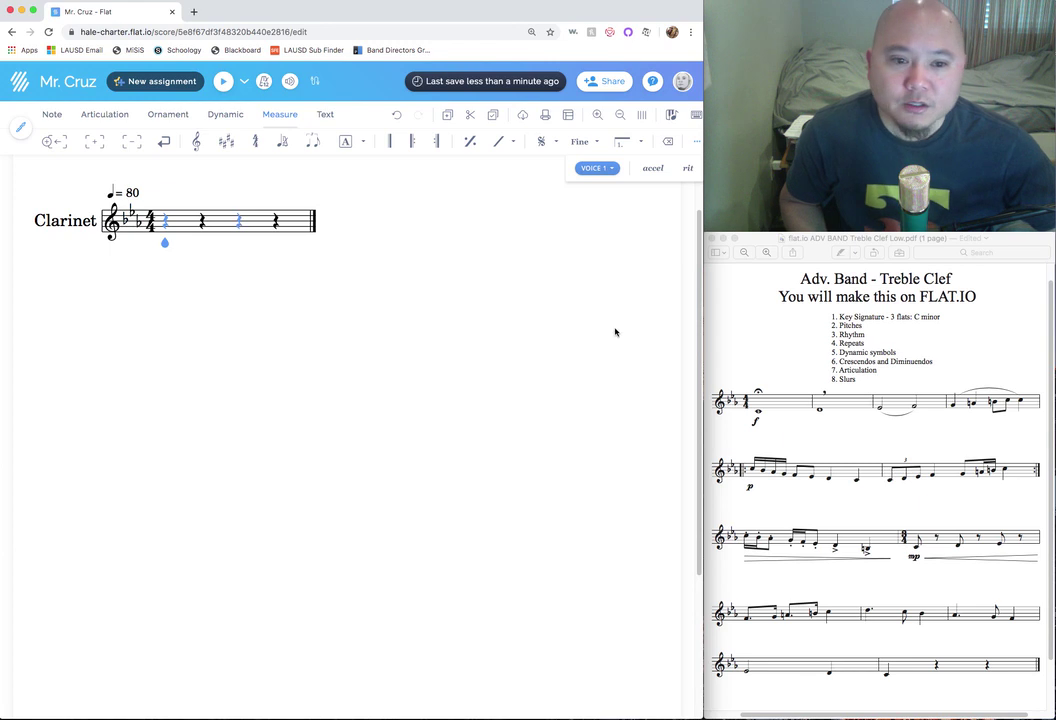
Check the time signature at the start of the assignment sheet's first staff against the score
{"action": "left_click", "coordinate": [804, 330]}
{"action": "left_click_drag", "start_coordinate": [744, 386], "coordinate": [752, 421]}
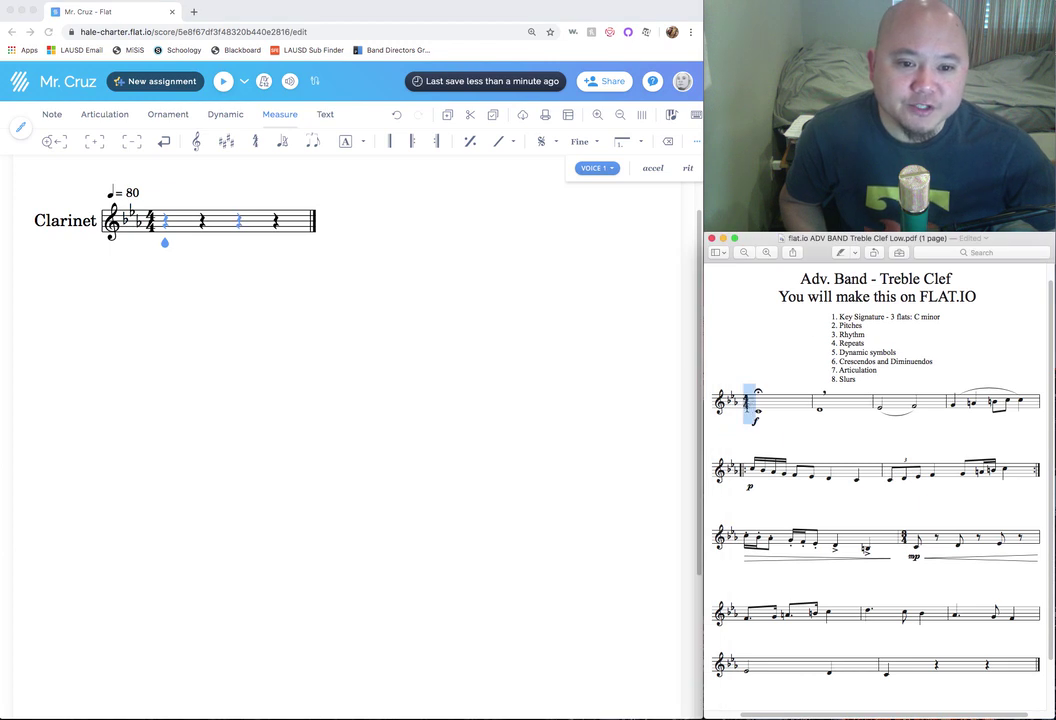
{"action": "key", "text": "Escape"}
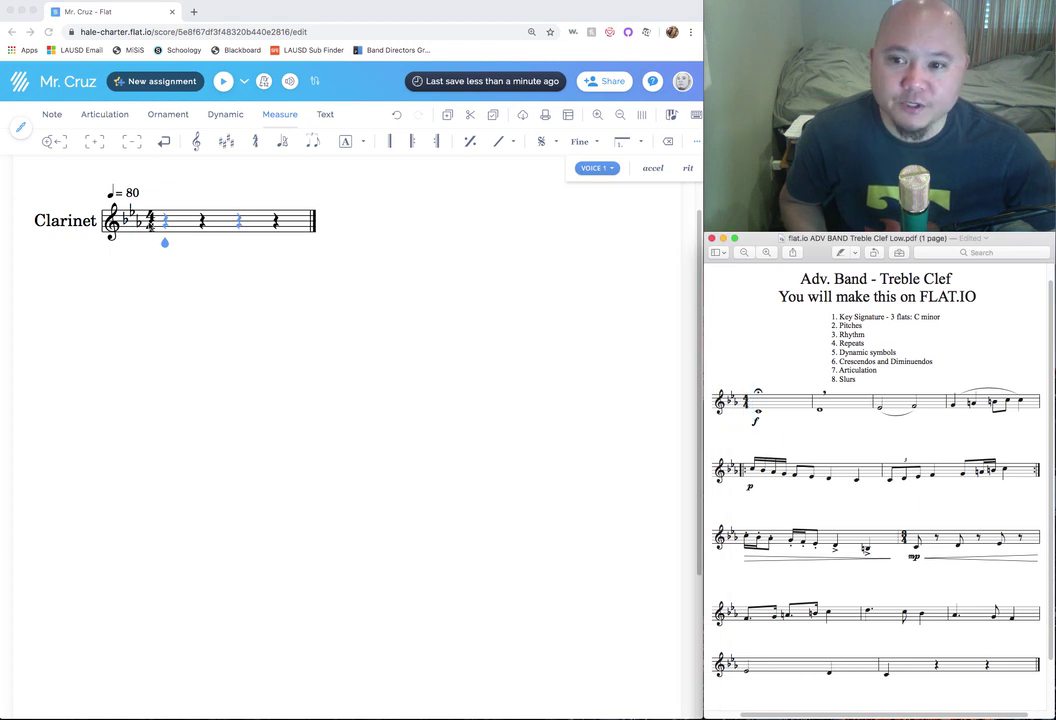
{"action": "left_click", "coordinate": [329, 312]}
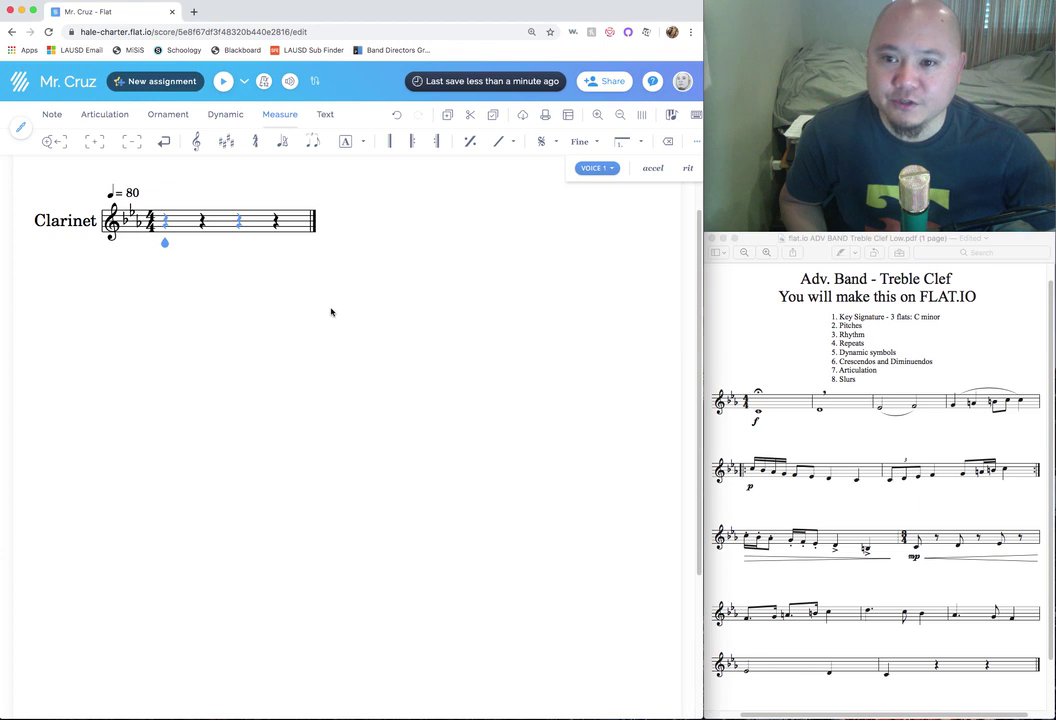
Change the clarinet staff's time signature directly on the staff to common time, and to 3/4
{"action": "left_click", "coordinate": [150, 226]}
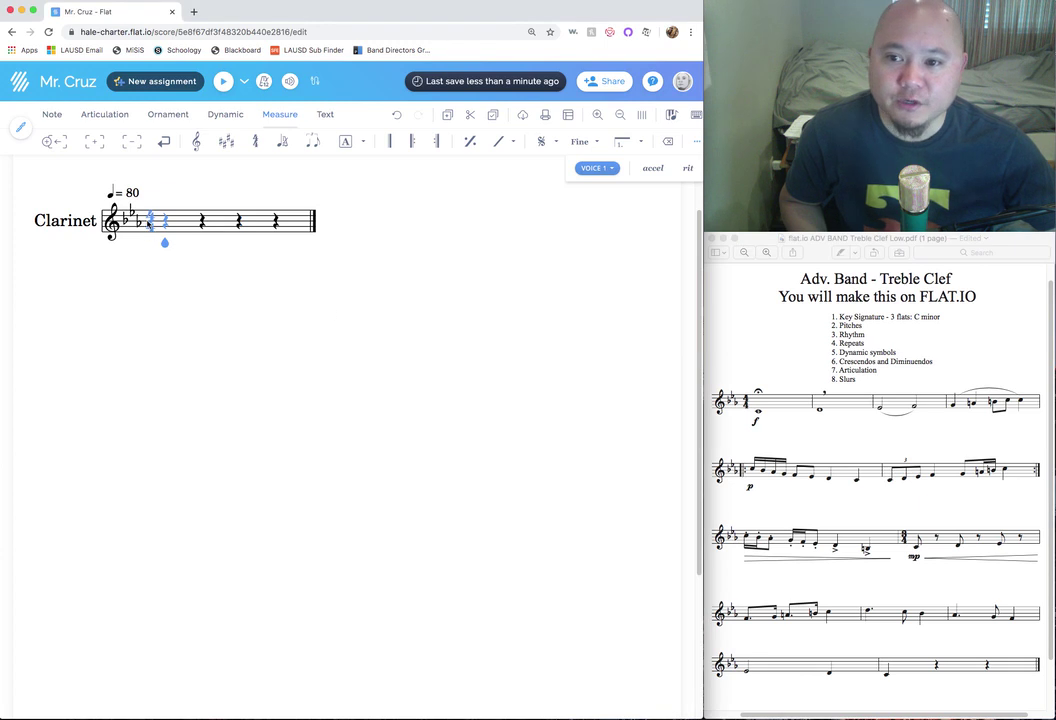
{"action": "left_click", "coordinate": [150, 226]}
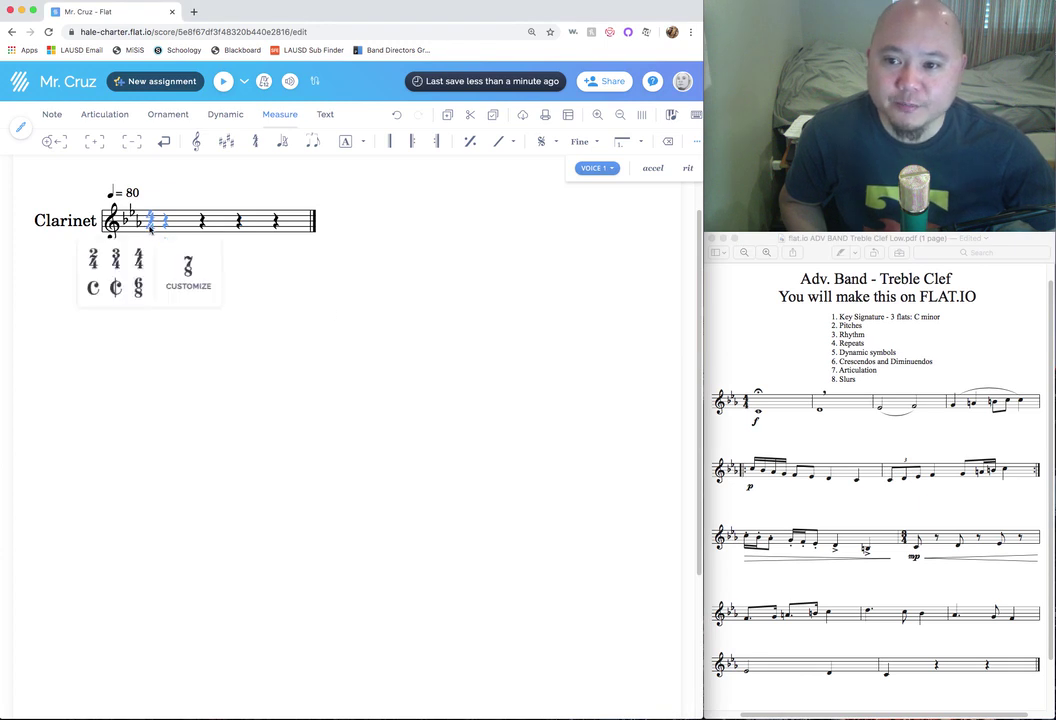
{"action": "left_click", "coordinate": [95, 290]}
{"action": "left_click", "coordinate": [148, 229]}
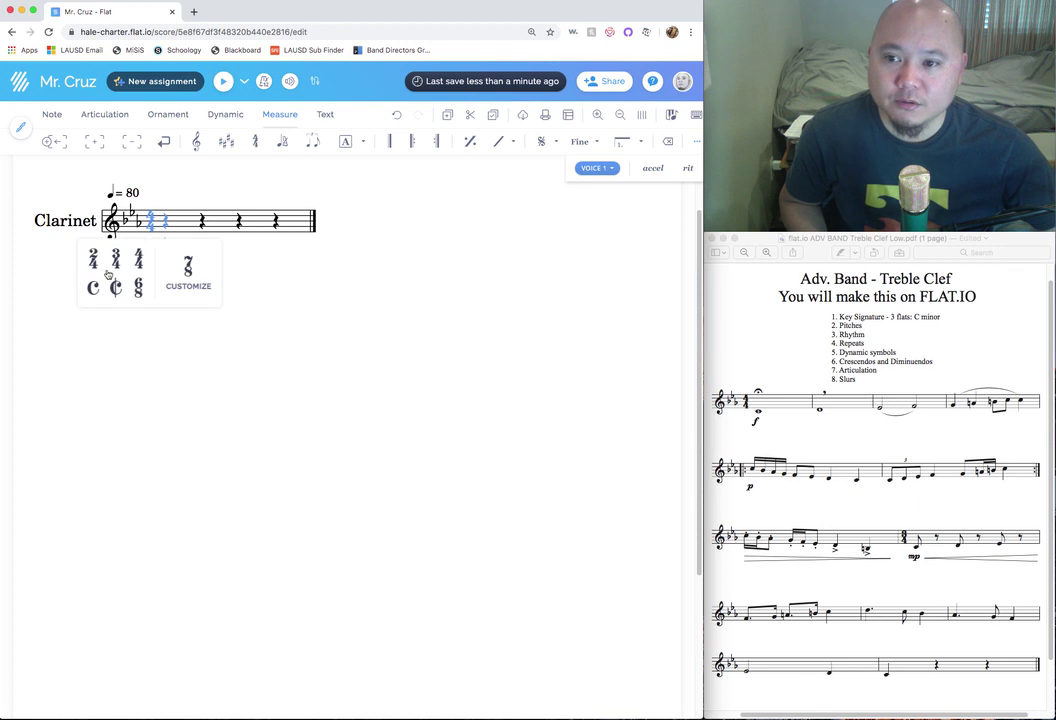
{"action": "left_click", "coordinate": [94, 290]}
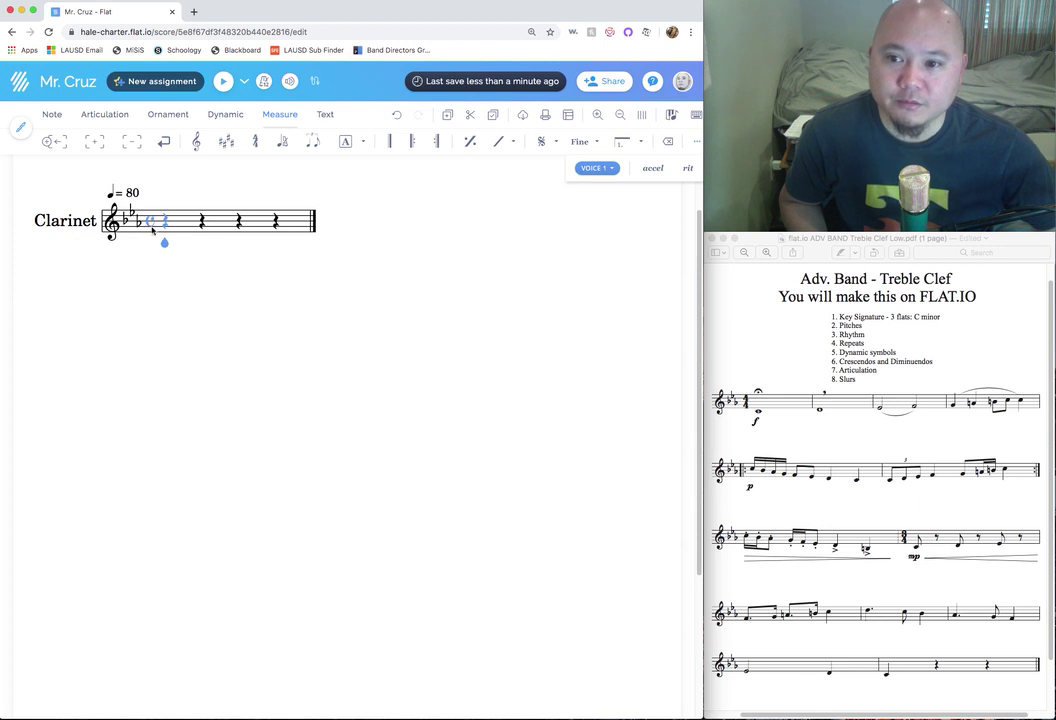
{"action": "left_click", "coordinate": [151, 227]}
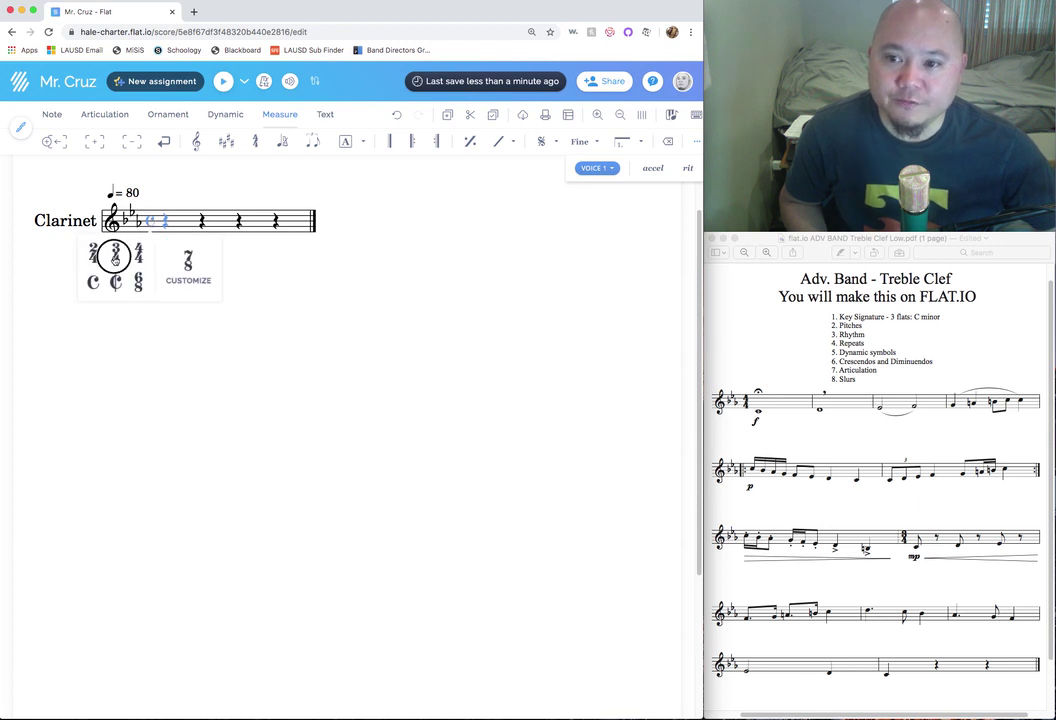
{"action": "left_click", "coordinate": [115, 257]}
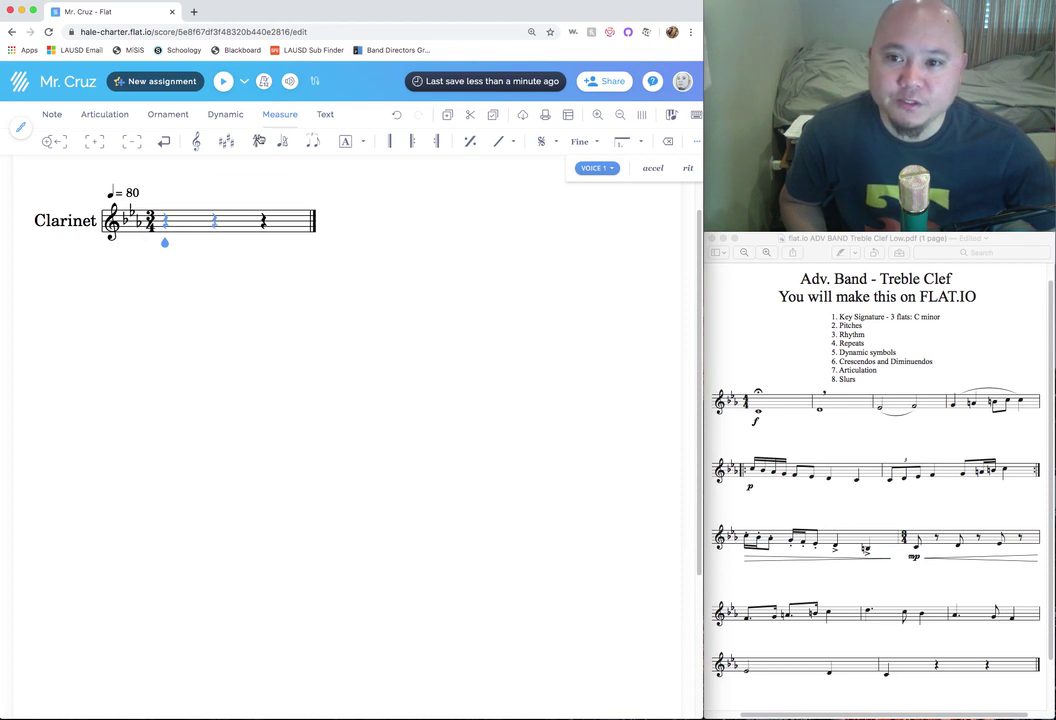
Set the time signature to 6/8 using the measure tools and change it back to 4/4
{"action": "left_click", "coordinate": [255, 146]}
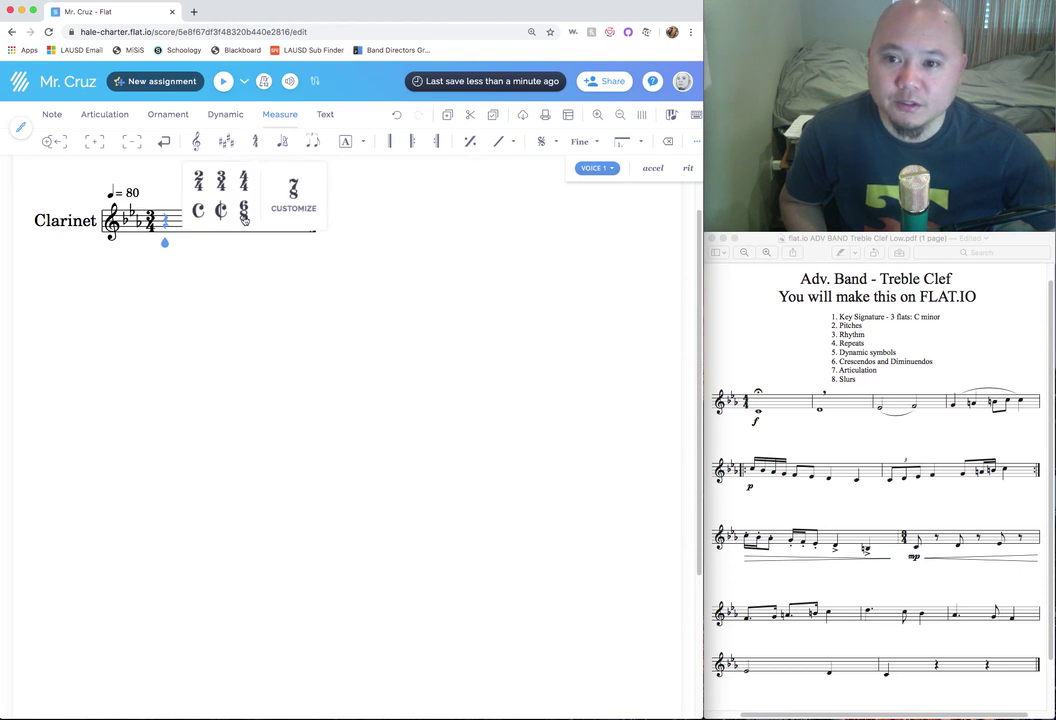
{"action": "left_click", "coordinate": [244, 212]}
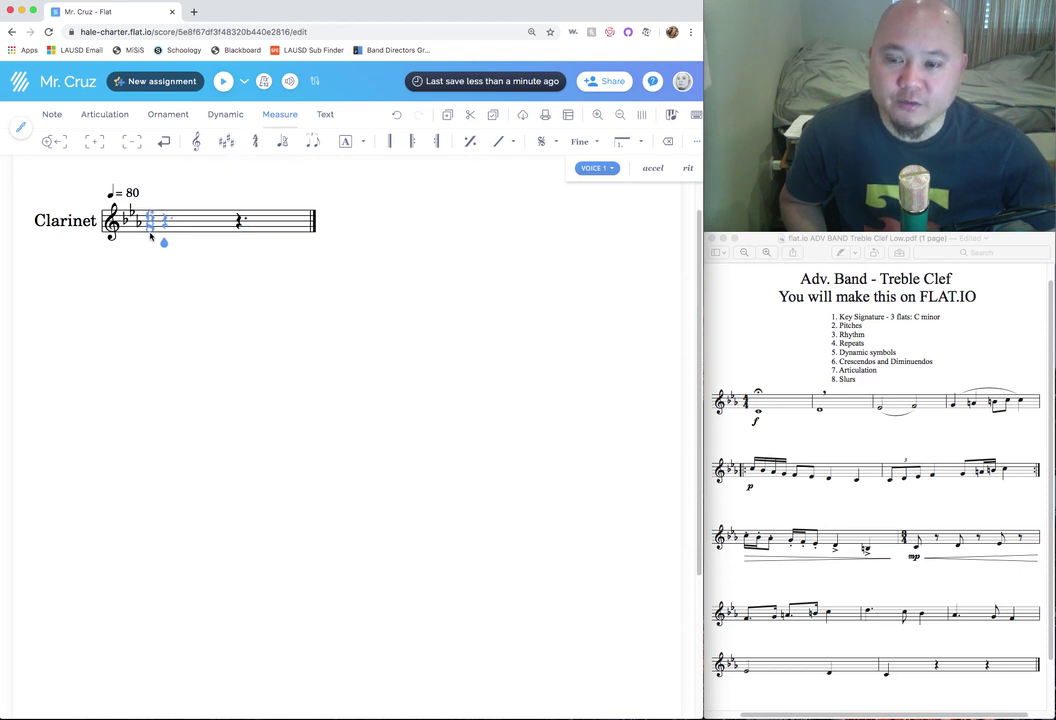
{"action": "left_click", "coordinate": [255, 146]}
{"action": "left_click", "coordinate": [245, 183]}
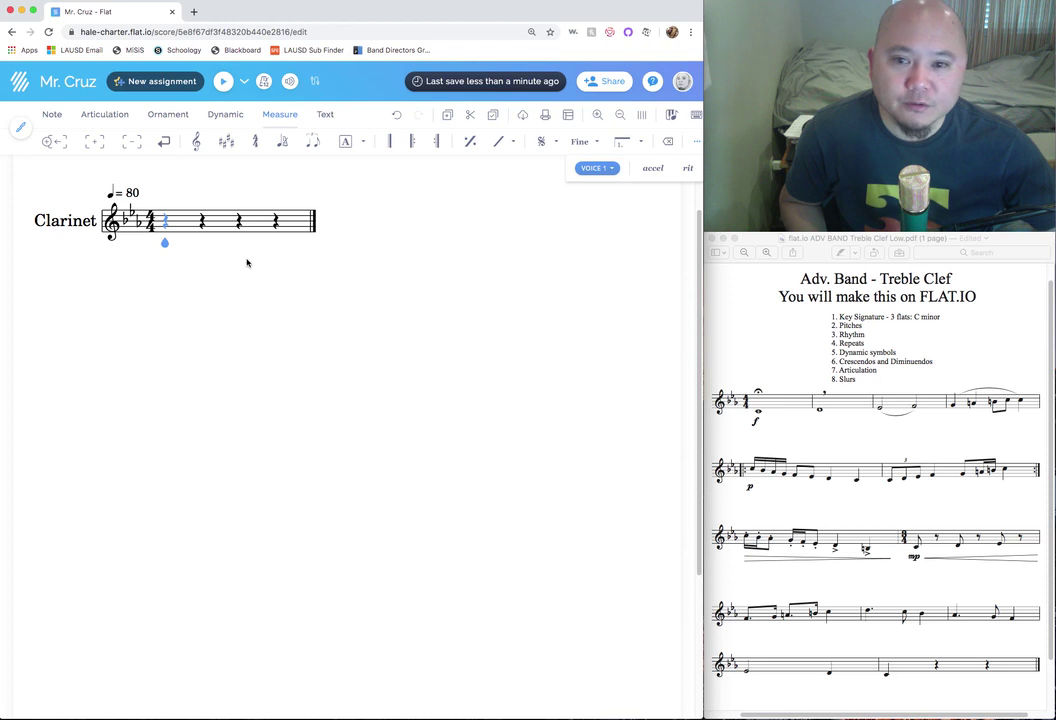
Step the cursor back and forth through the four quarter rests of the first measure
{"action": "key", "text": "space"}
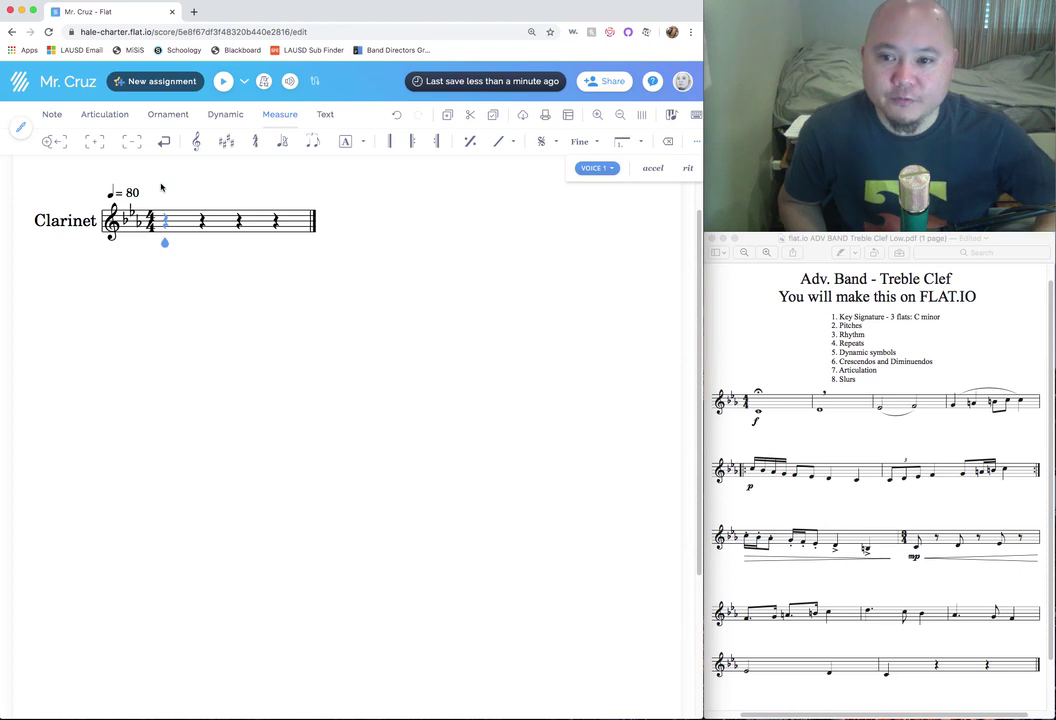
{"action": "key", "text": "Right"}
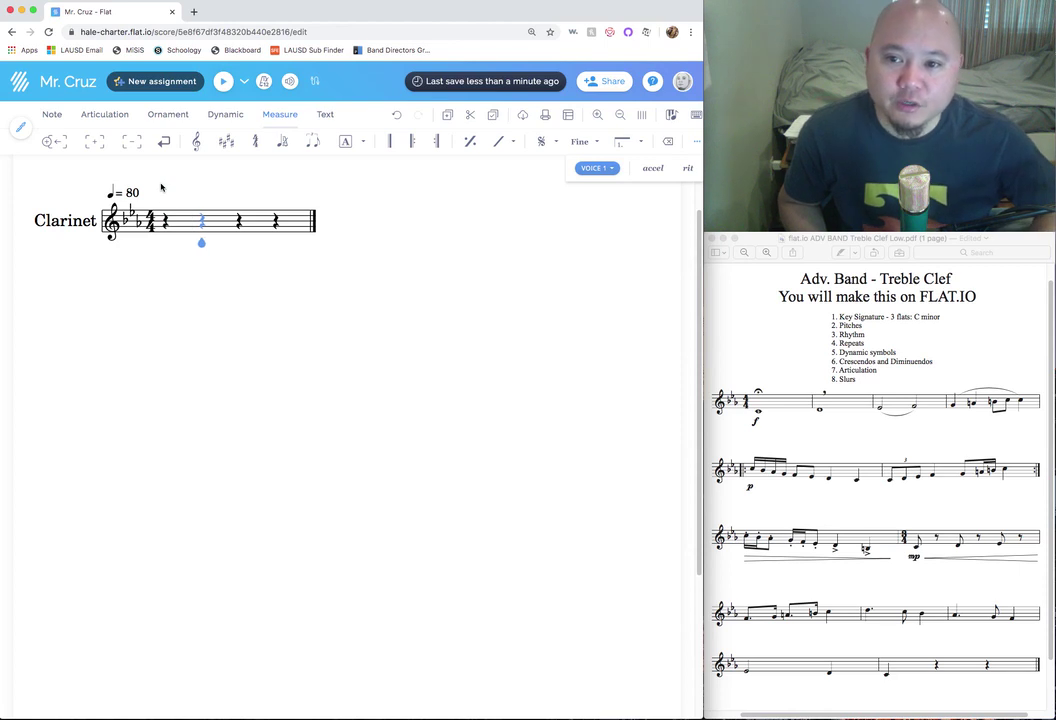
{"action": "key", "text": "Right"}
{"action": "key", "text": "Right"}
{"action": "key", "text": "Left"}
{"action": "key", "text": "Left"}
{"action": "key", "text": "Left"}
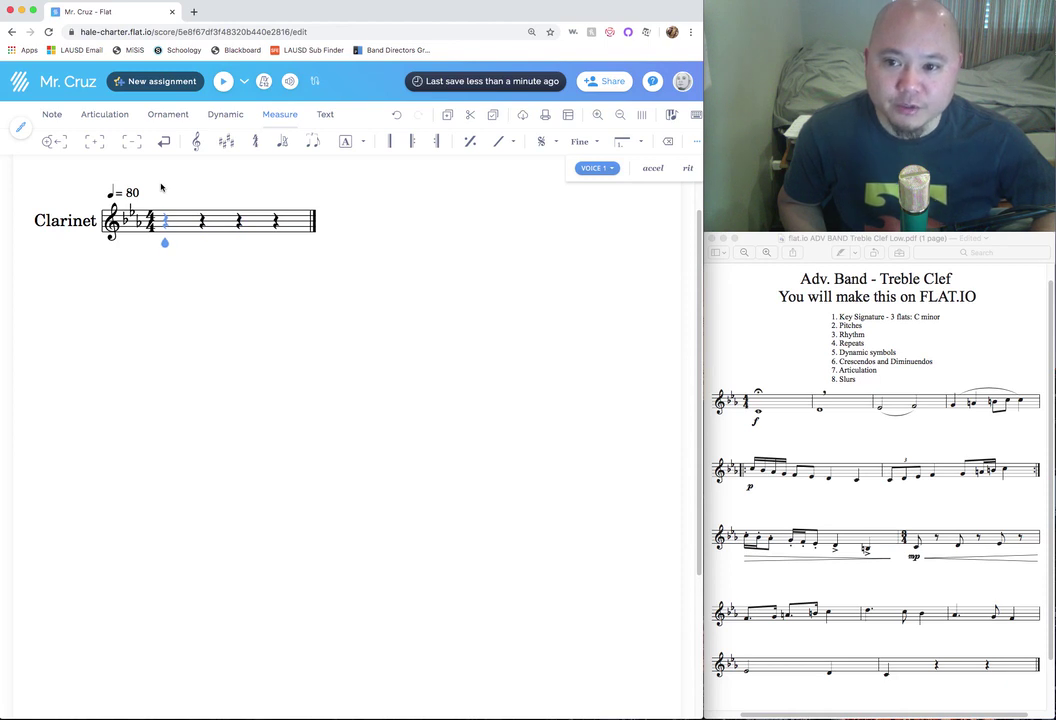
{"action": "key", "text": "Right"}
{"action": "key", "text": "Right"}
{"action": "key", "text": "Right"}
{"action": "key", "text": "Left"}
{"action": "key", "text": "Left"}
{"action": "key", "text": "Left"}
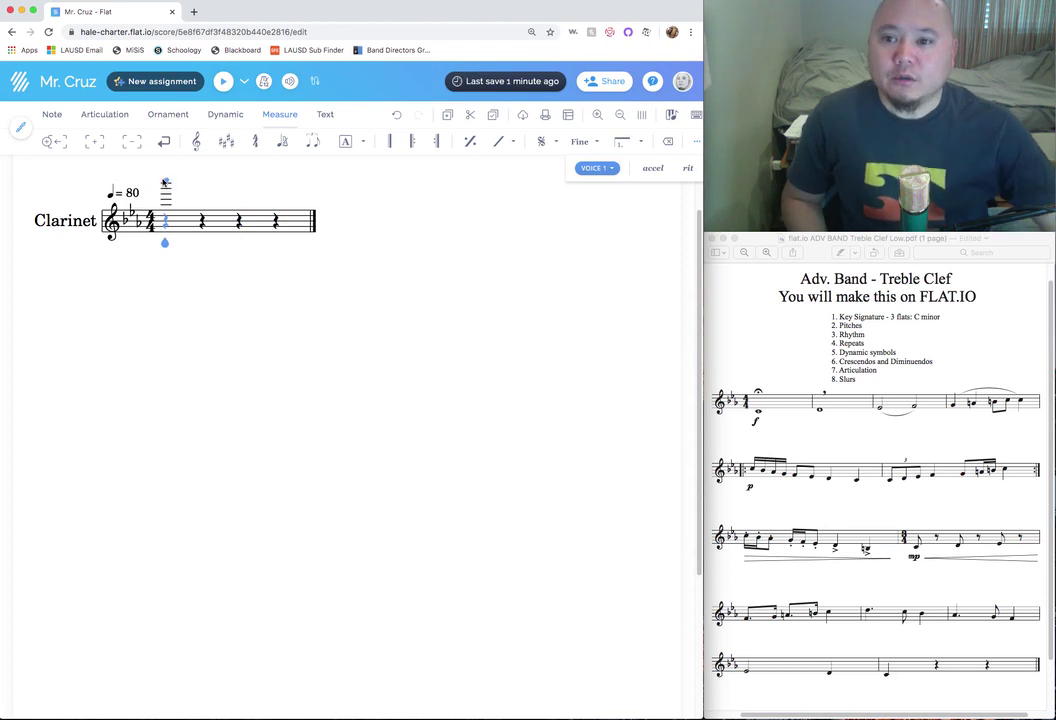
{"action": "left_click", "coordinate": [203, 222]}
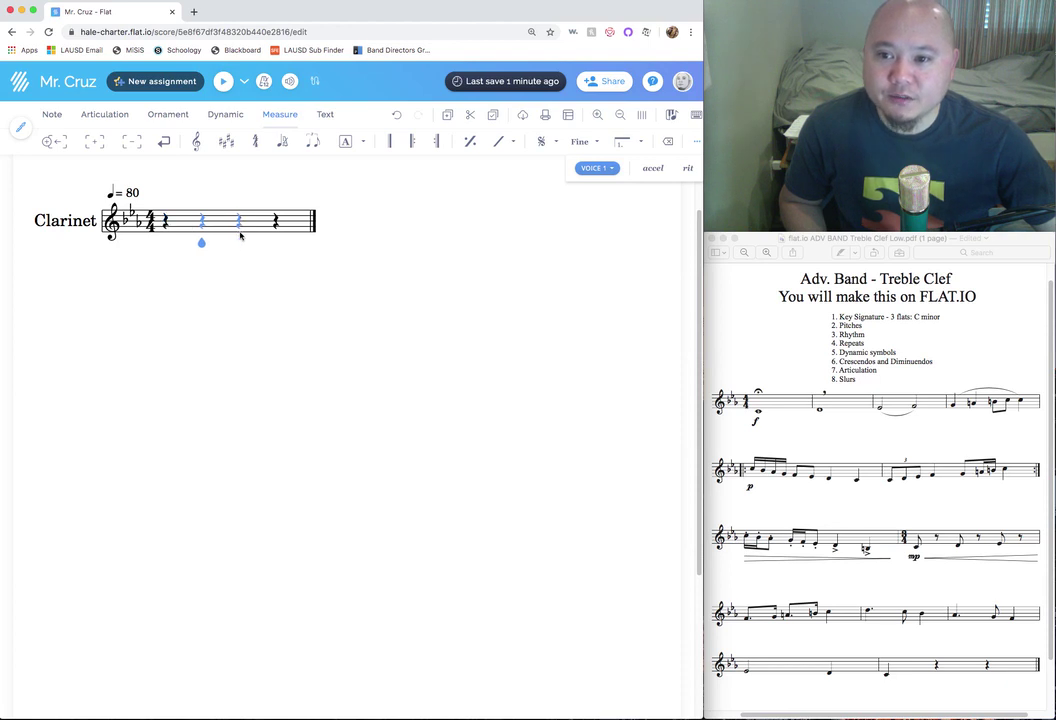
{"action": "left_click", "coordinate": [239, 223]}
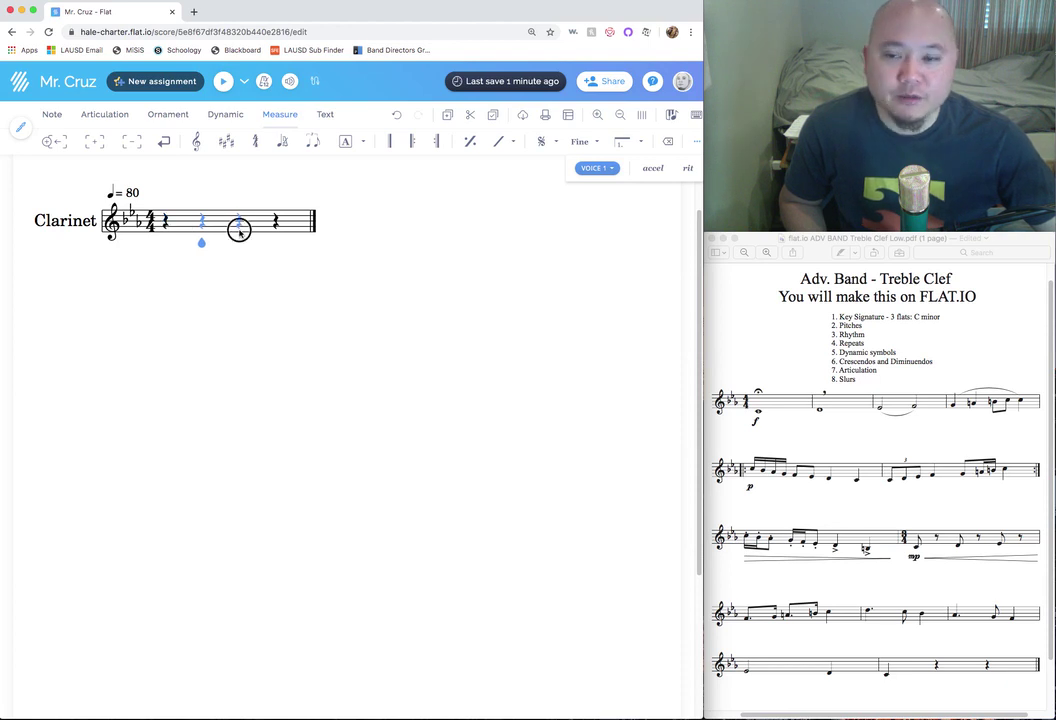
{"action": "left_click", "coordinate": [276, 222]}
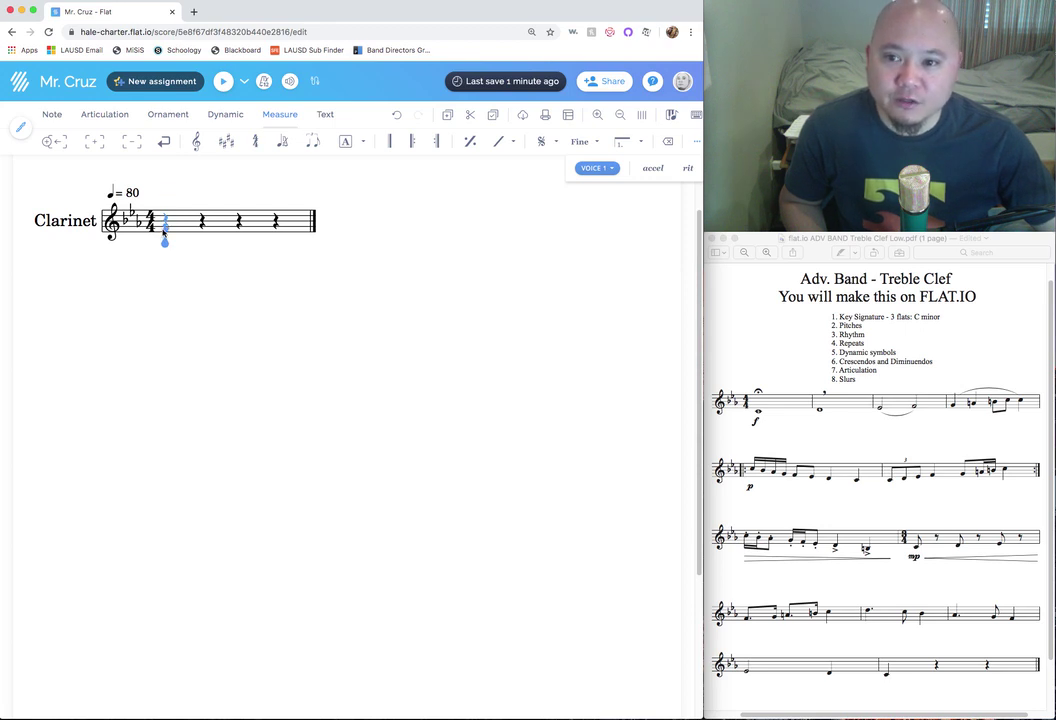
Show the note tools and review the assignment sheet's numbered task list, highlighting the Pitches and Rhythm items
{"action": "left_click", "coordinate": [52, 114]}
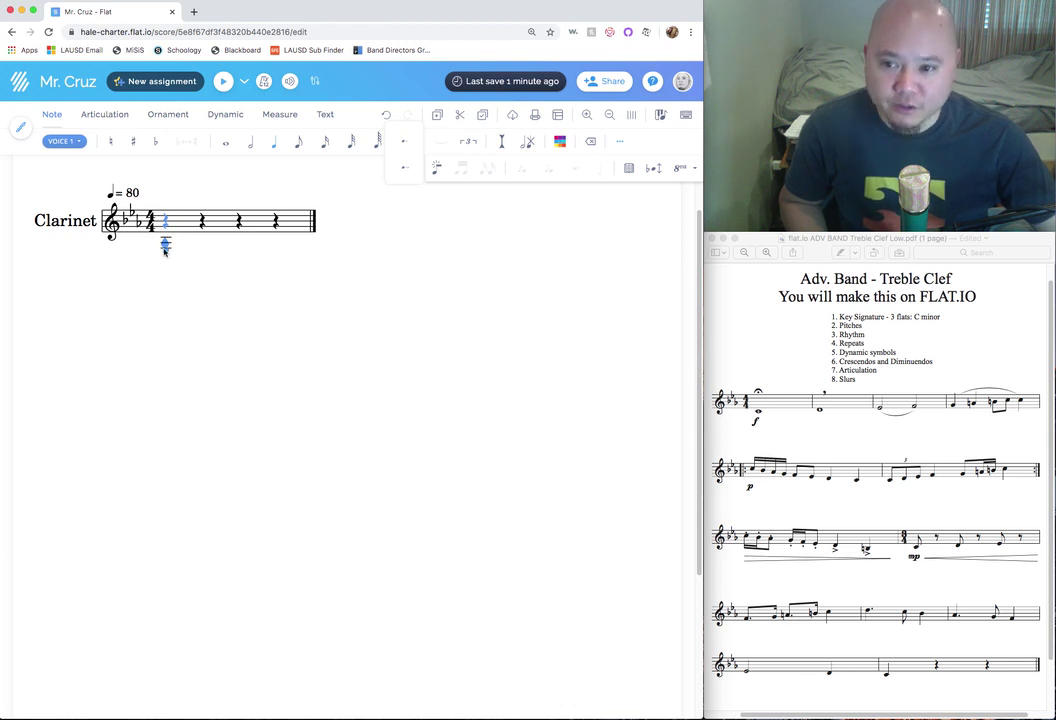
{"action": "left_click", "coordinate": [276, 220], "text": "super"}
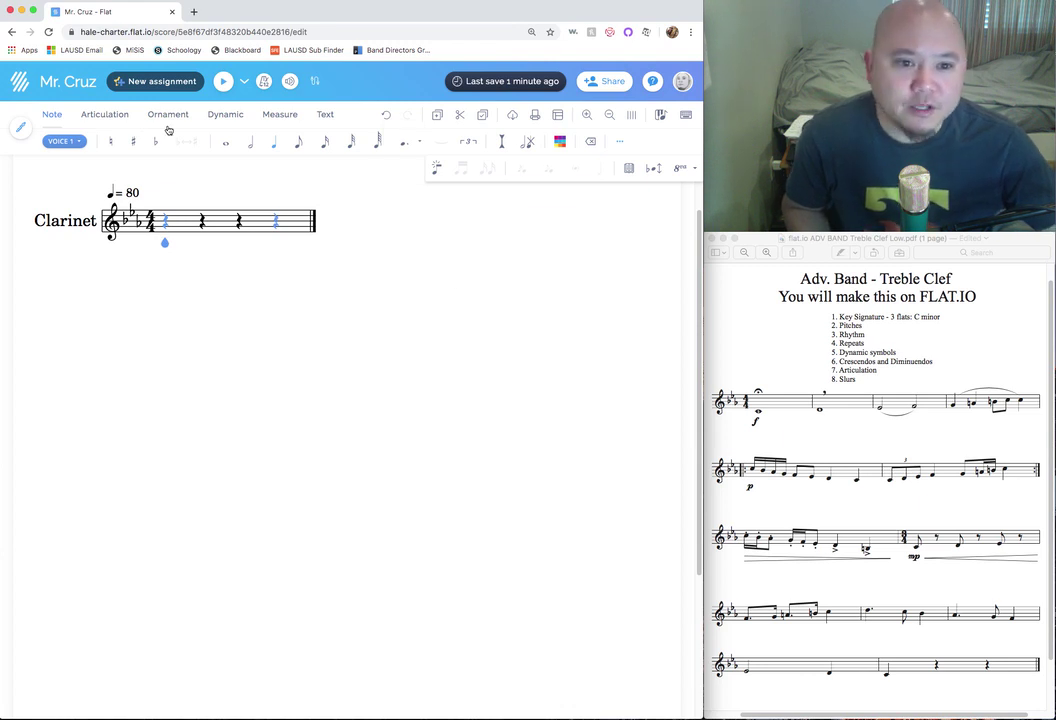
{"action": "left_click_drag", "start_coordinate": [834, 317], "coordinate": [889, 389]}
{"action": "left_click_drag", "start_coordinate": [746, 322], "coordinate": [897, 355]}
{"action": "left_click", "coordinate": [884, 388]}
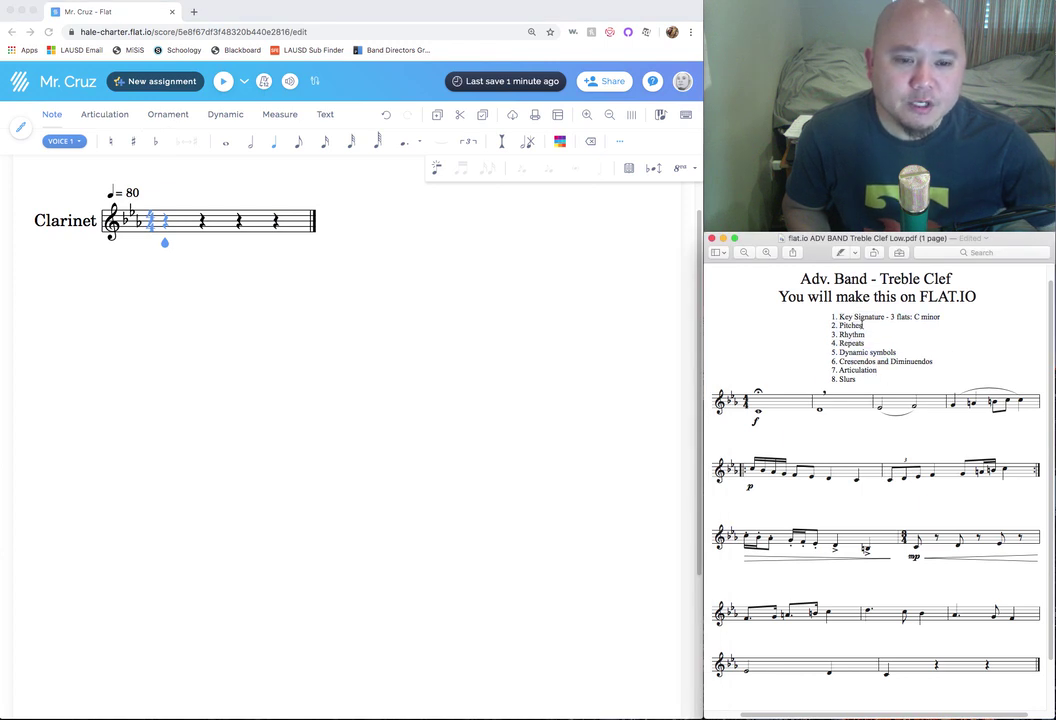
{"action": "left_click_drag", "start_coordinate": [848, 317], "coordinate": [853, 382]}
{"action": "left_click", "coordinate": [855, 381]}
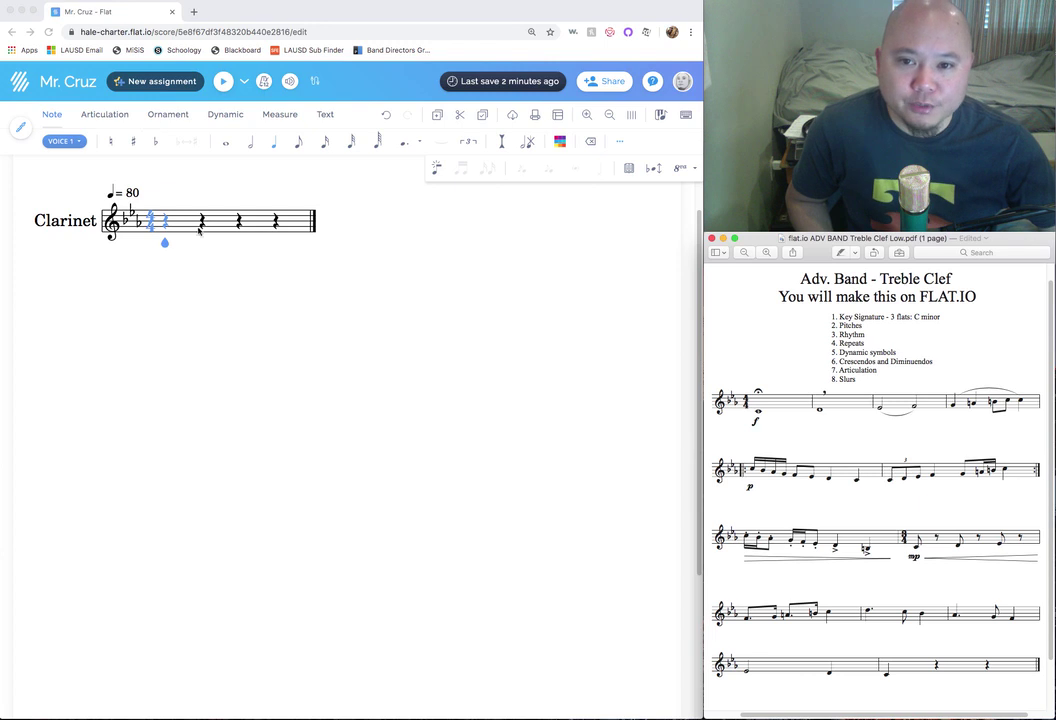
{"action": "left_click_drag", "start_coordinate": [840, 325], "coordinate": [862, 336]}
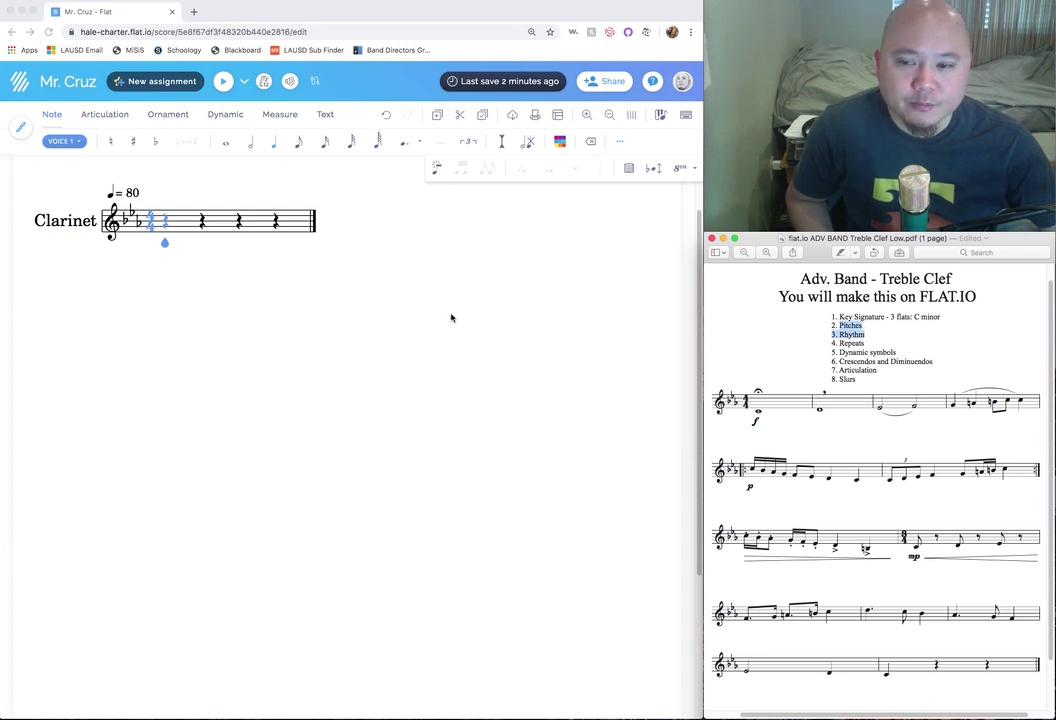
{"action": "left_click", "coordinate": [420, 321]}
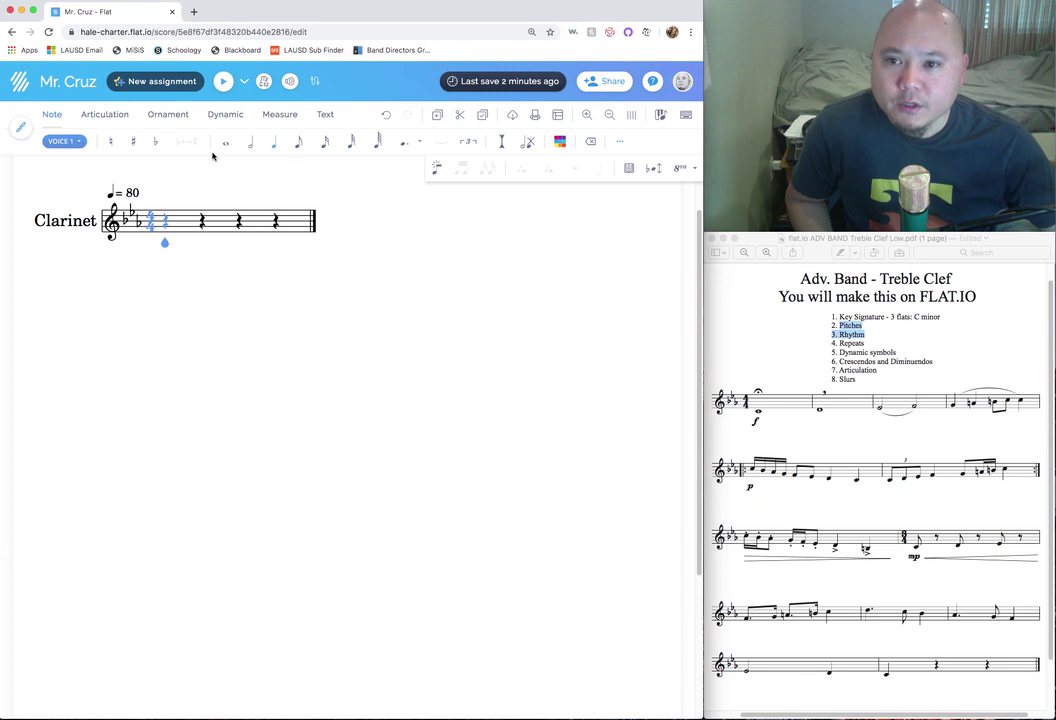
{"action": "left_click", "coordinate": [755, 328]}
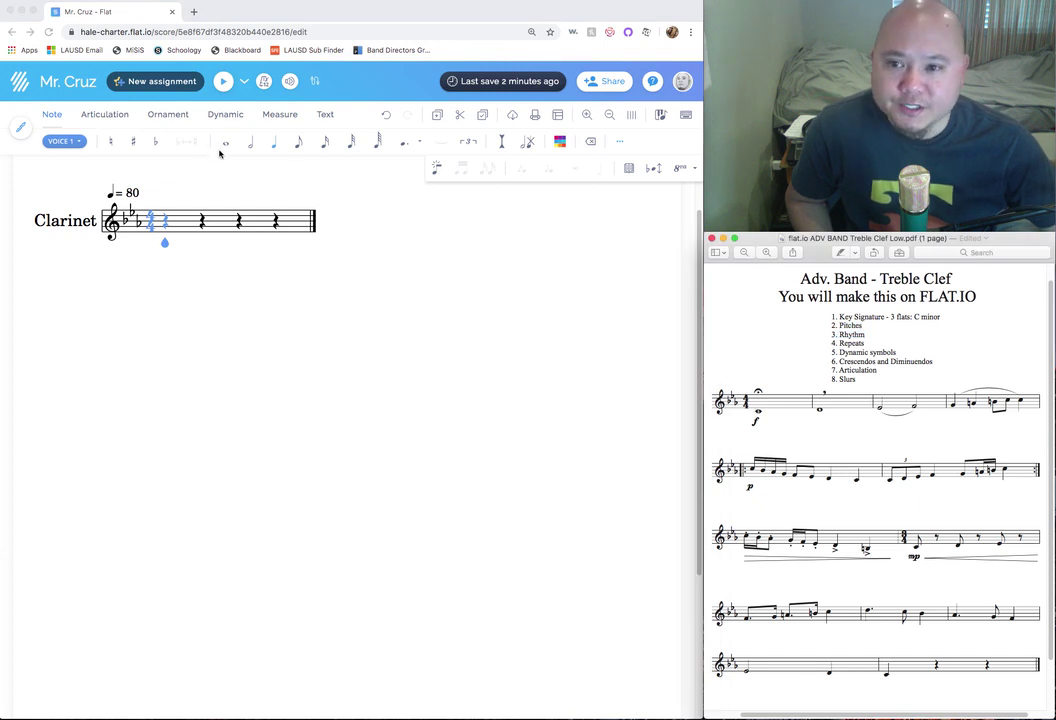
{"action": "left_click", "coordinate": [187, 122]}
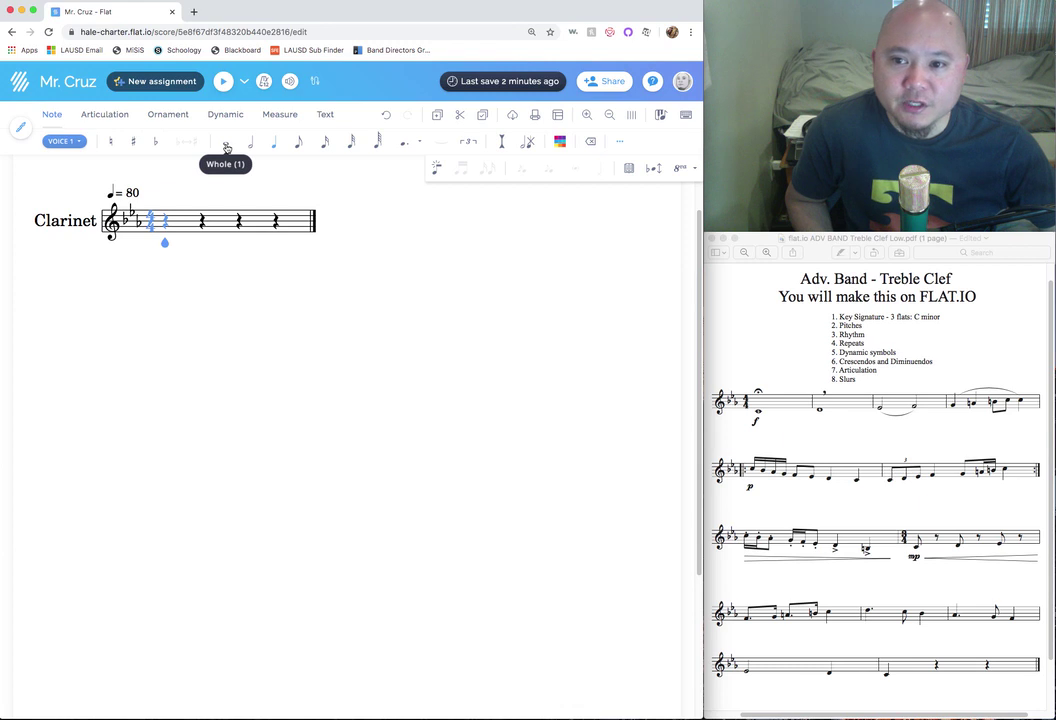
Place a whole note on middle C in the first measure directly on the staff and undo it
{"action": "left_click", "coordinate": [226, 148]}
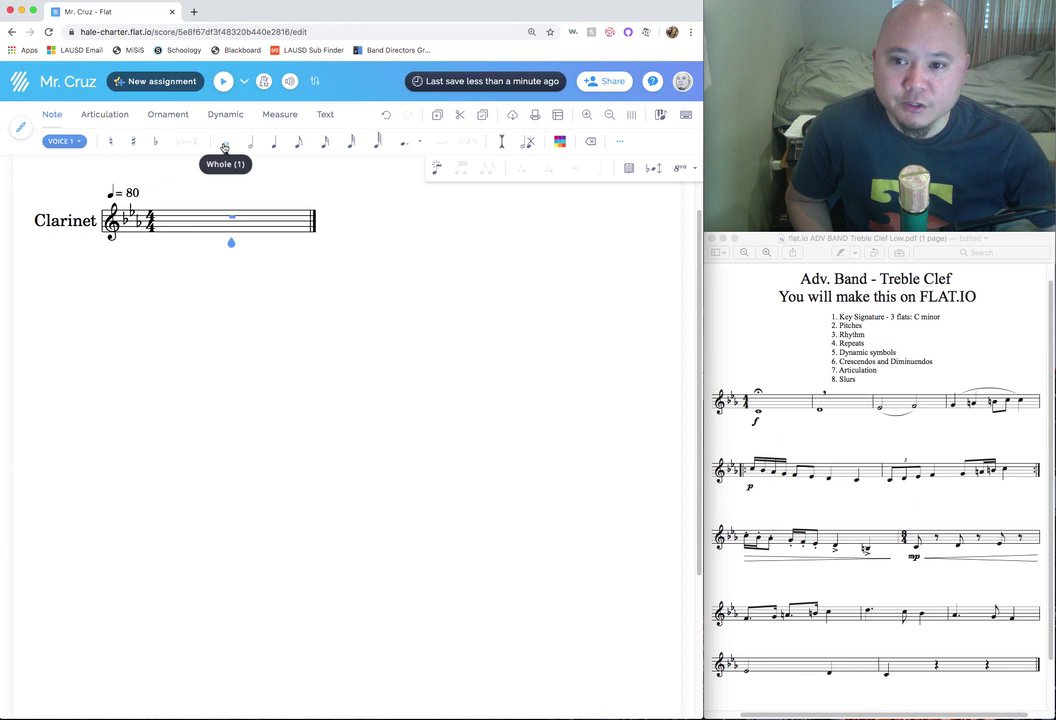
{"action": "left_click", "coordinate": [232, 241]}
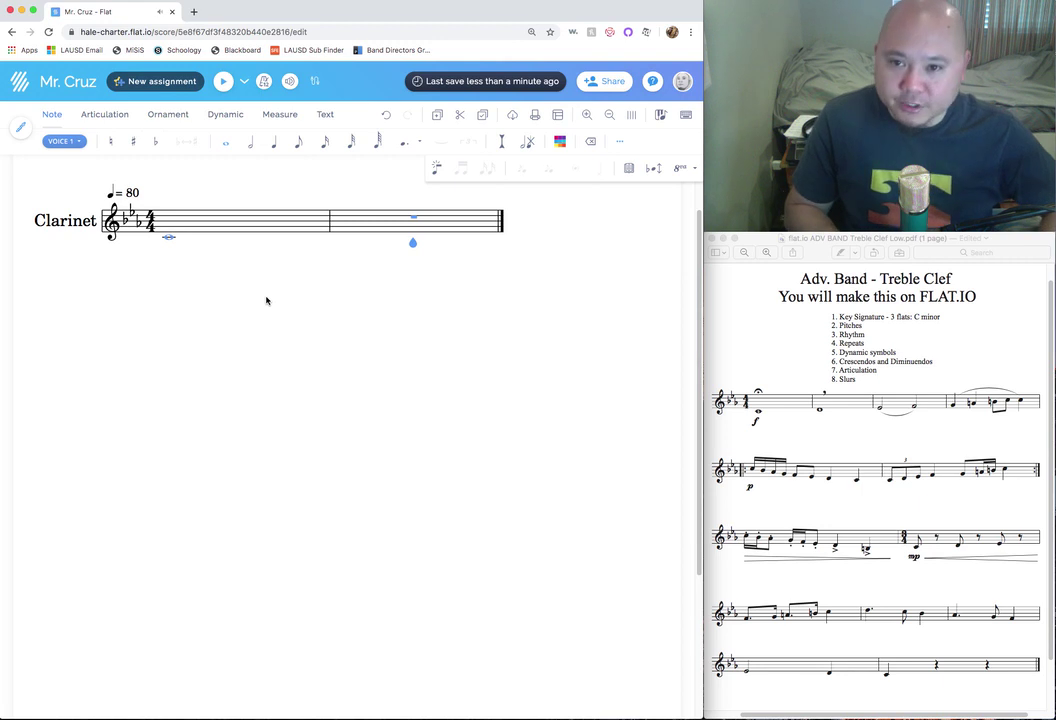
{"action": "key", "text": "super+z"}
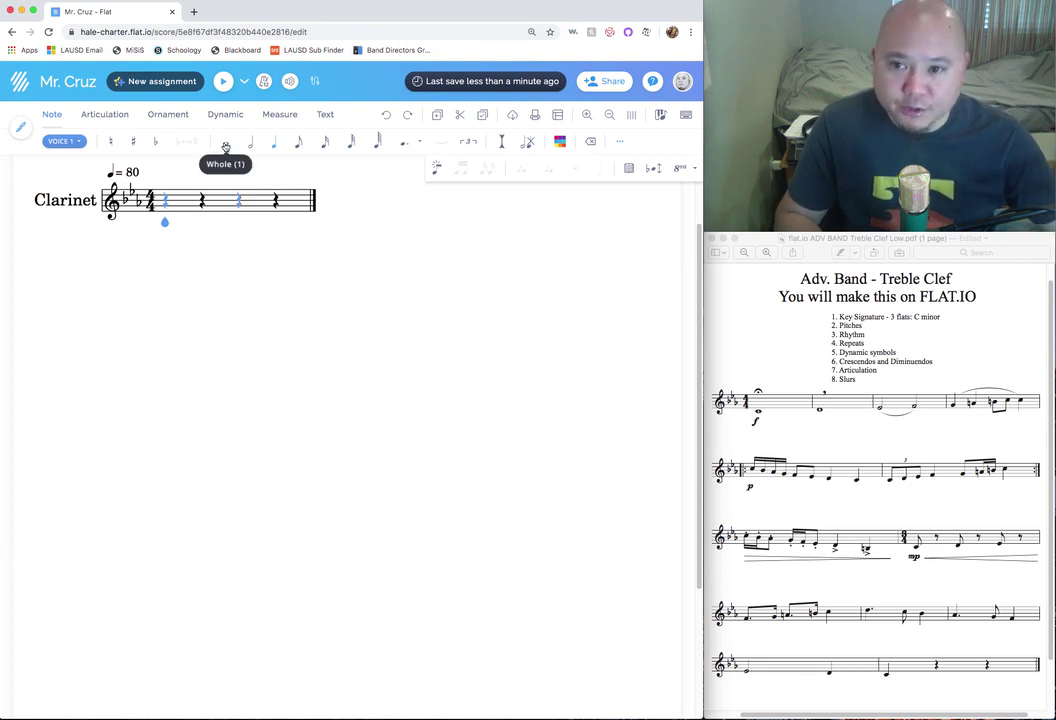
Enter a whole note C in the first measure and lower it an octave to middle C
{"action": "left_click", "coordinate": [226, 148]}
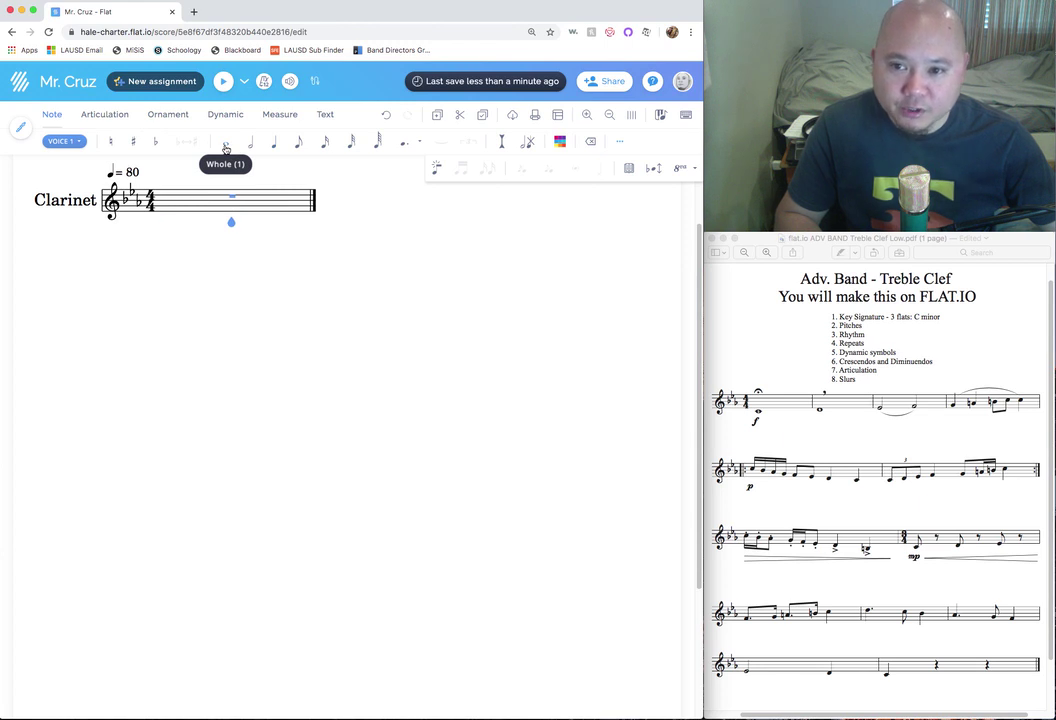
{"action": "key", "text": "c"}
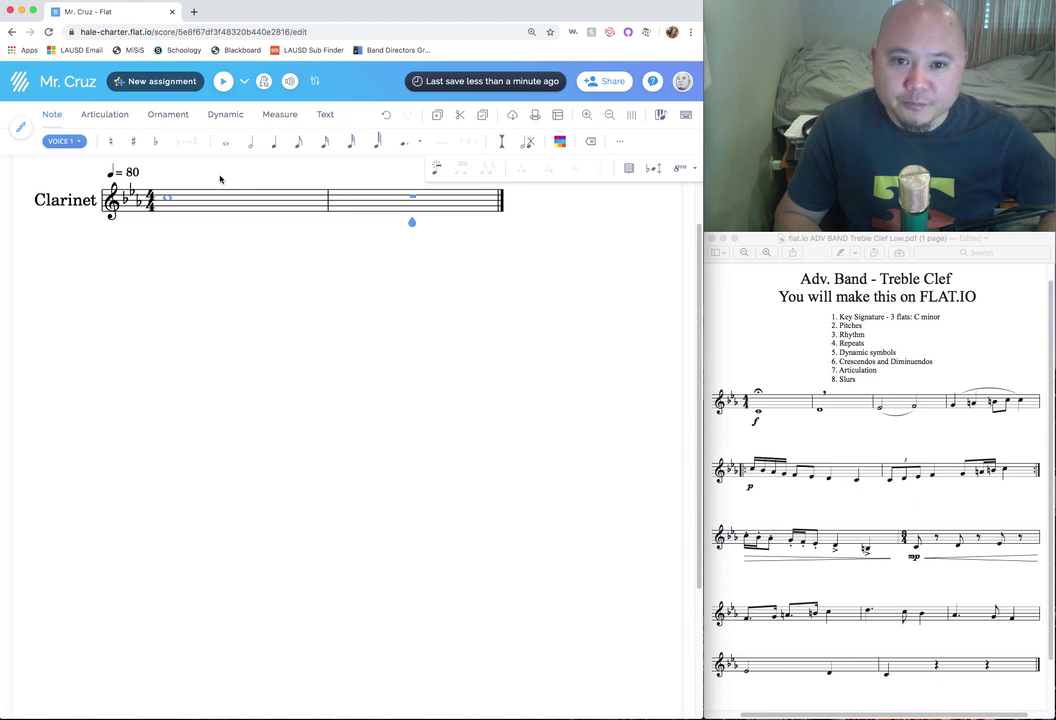
{"action": "key", "text": "Left"}
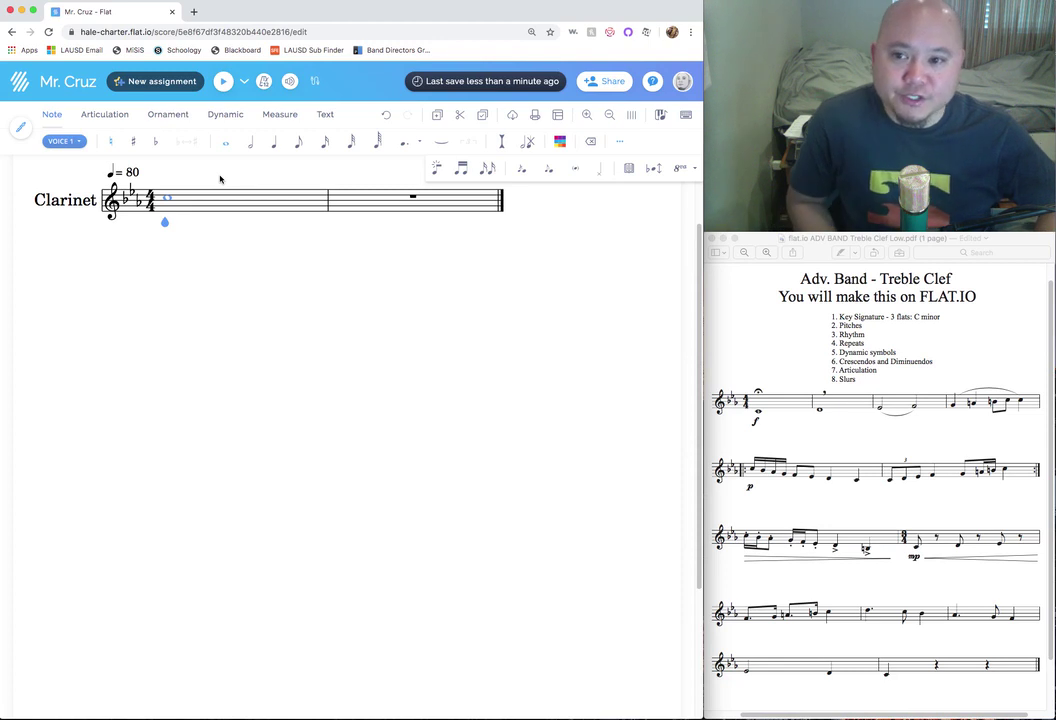
{"action": "key", "text": "Down"}
{"action": "key", "text": "Down"}
{"action": "key", "text": "Down"}
{"action": "key", "text": "Down"}
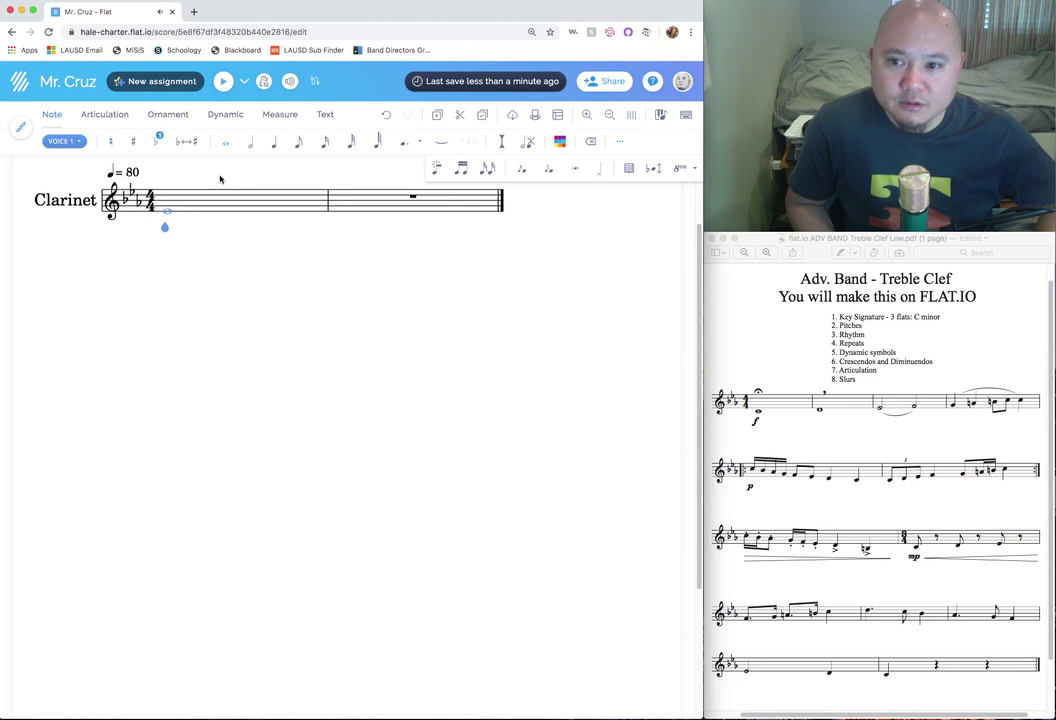
{"action": "key", "text": "Down"}
{"action": "key", "text": "Down"}
{"action": "key", "text": "Down"}
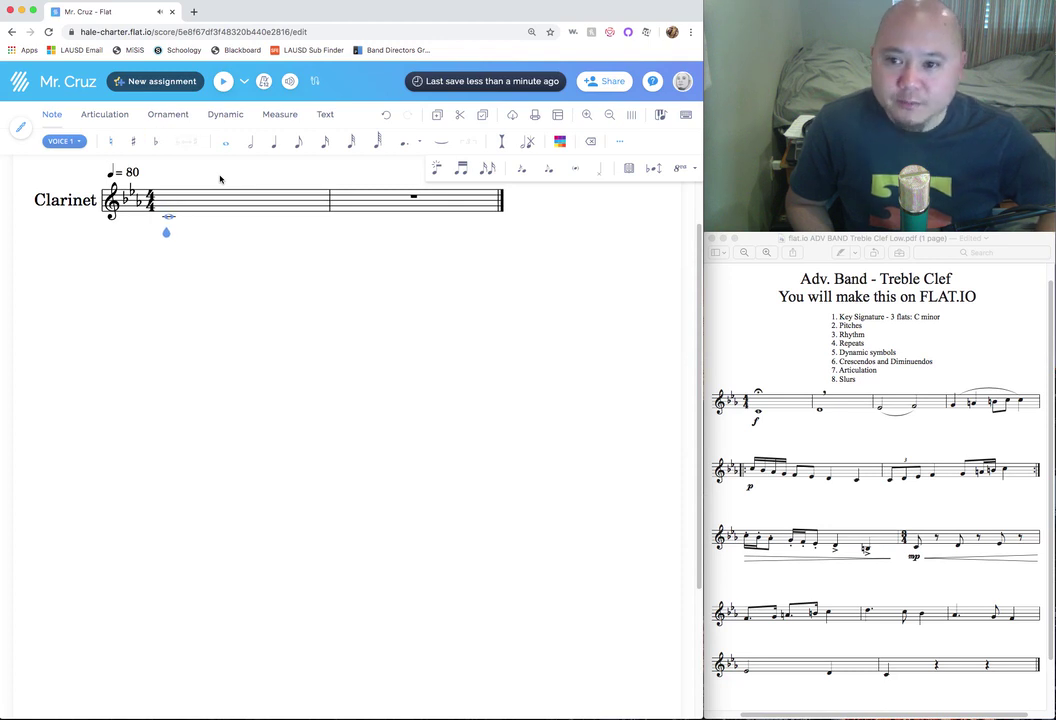
Enter a whole note D below the staff in the second measure and set the third measure's duration to quarter
{"action": "key", "text": "Return"}
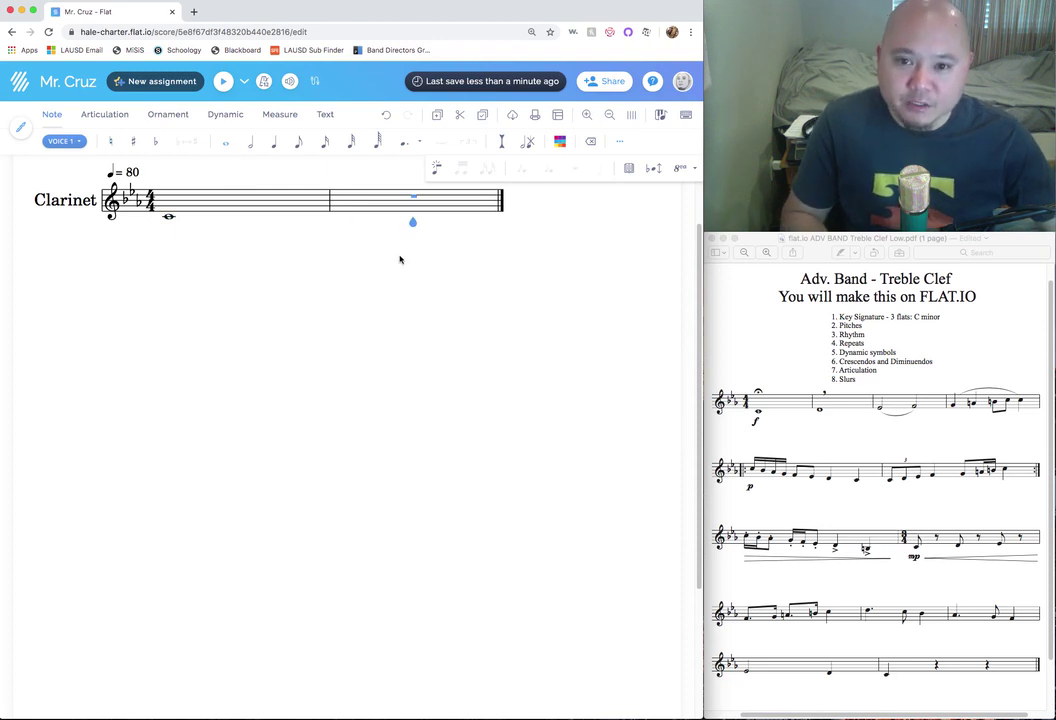
{"action": "key", "text": "d"}
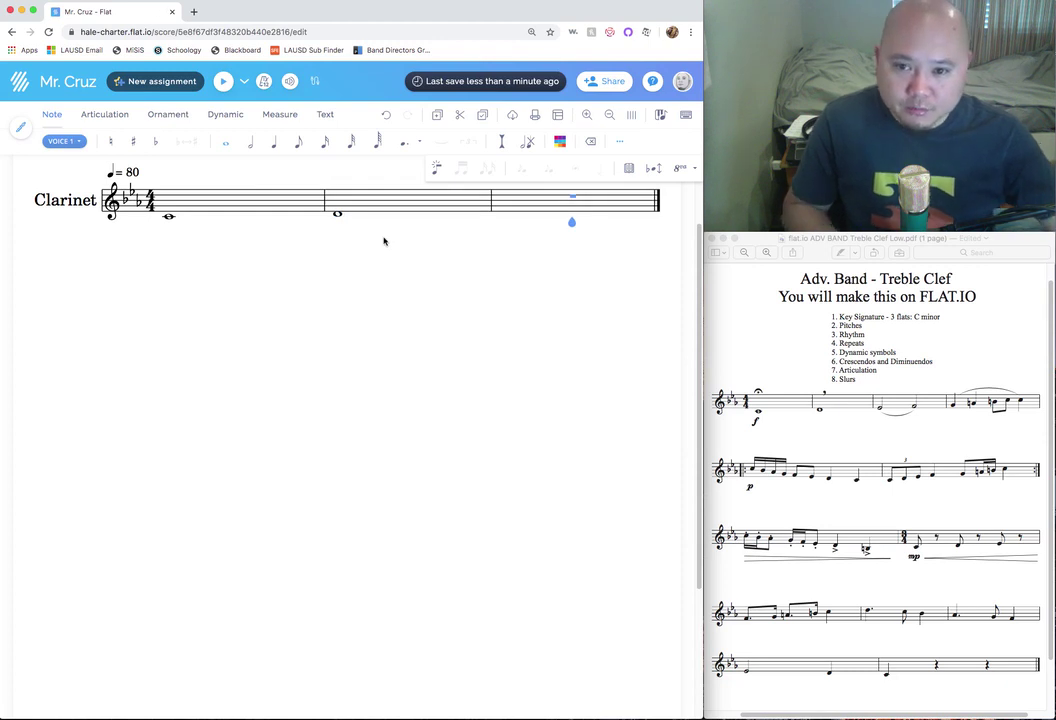
{"action": "key", "text": "5"}
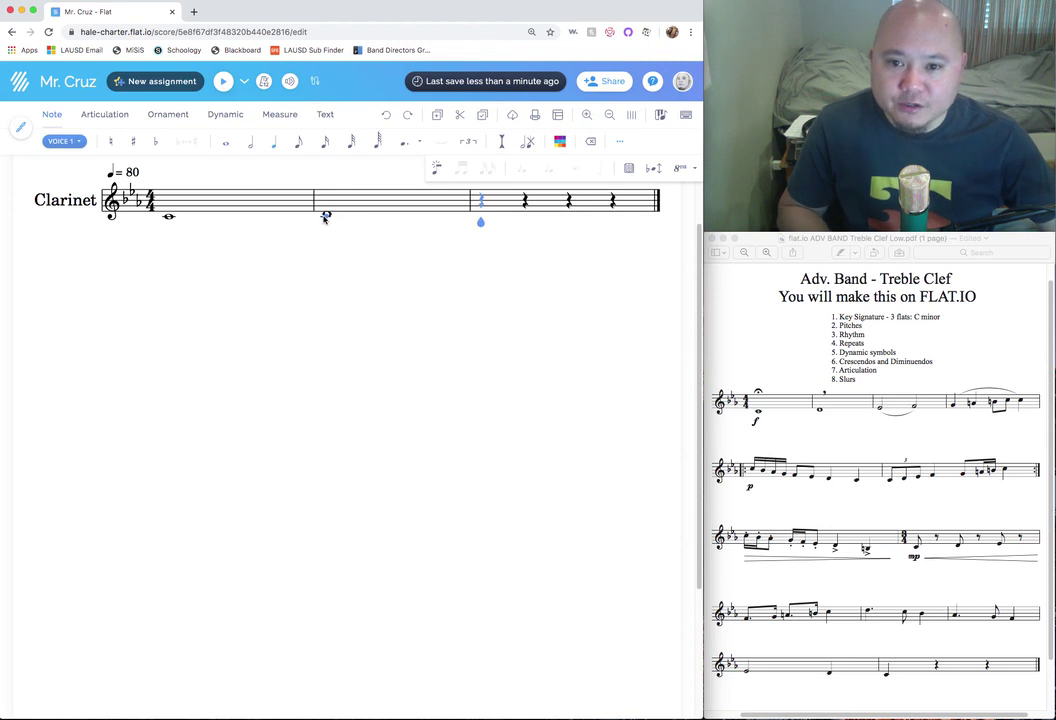
Delete the second measure's whole note D and re-enter a whole note D directly below the staff
{"action": "key", "text": "BackSpace"}
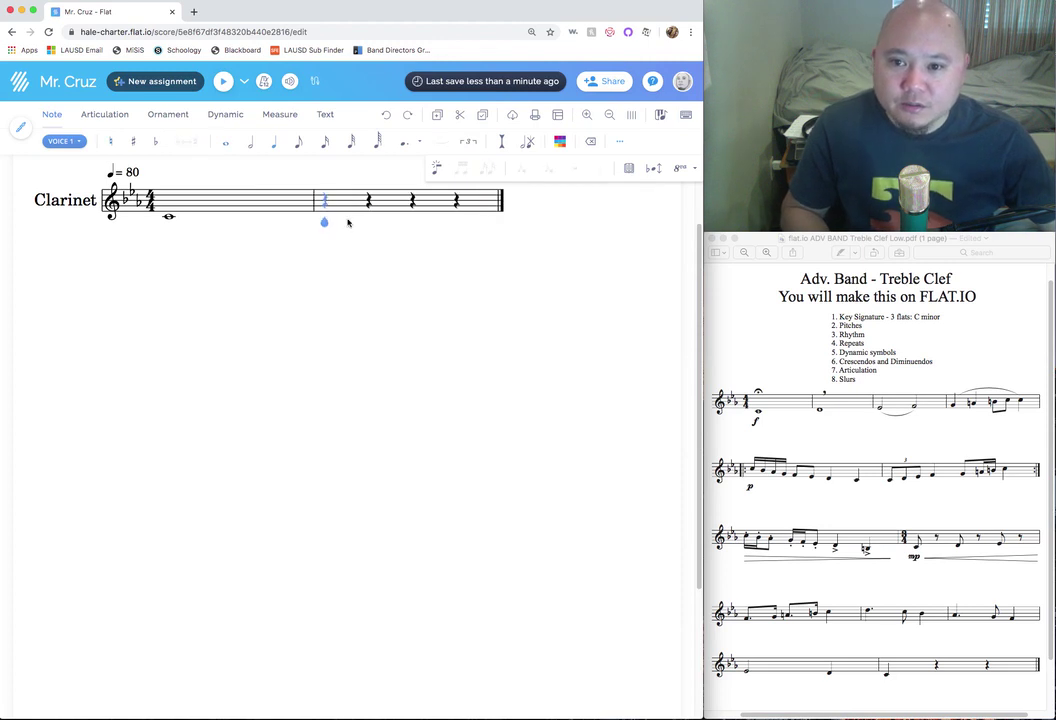
{"action": "left_click", "coordinate": [226, 141]}
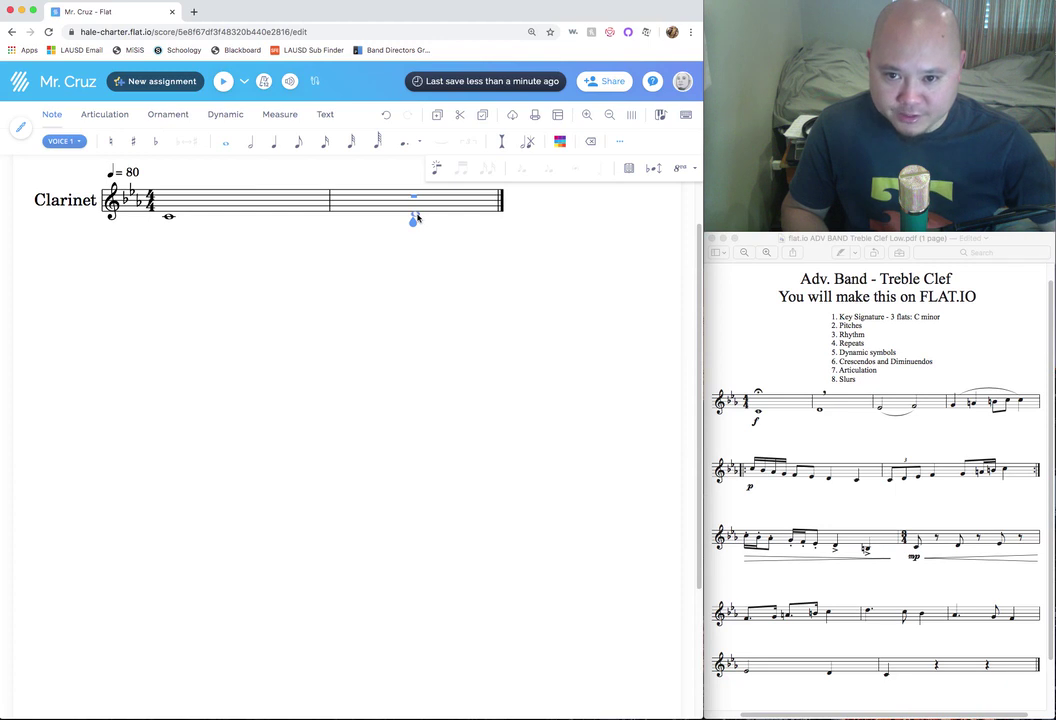
{"action": "left_click", "coordinate": [417, 218]}
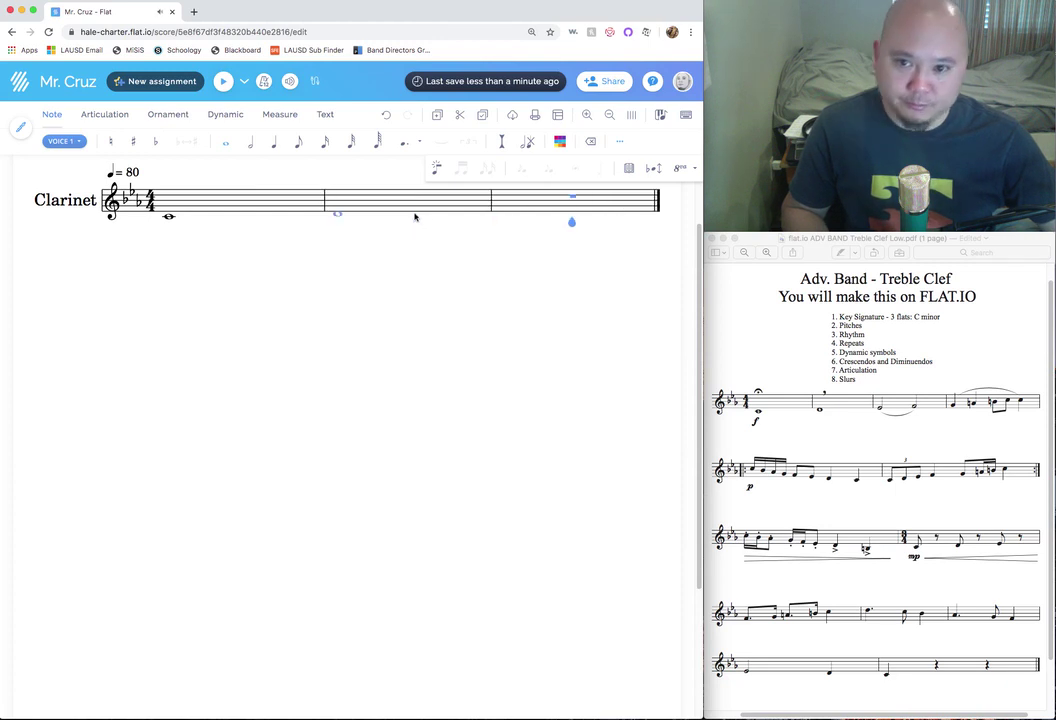
Raise the second measure's whole note to E-flat and lower it back to D
{"action": "left_click", "coordinate": [338, 218]}
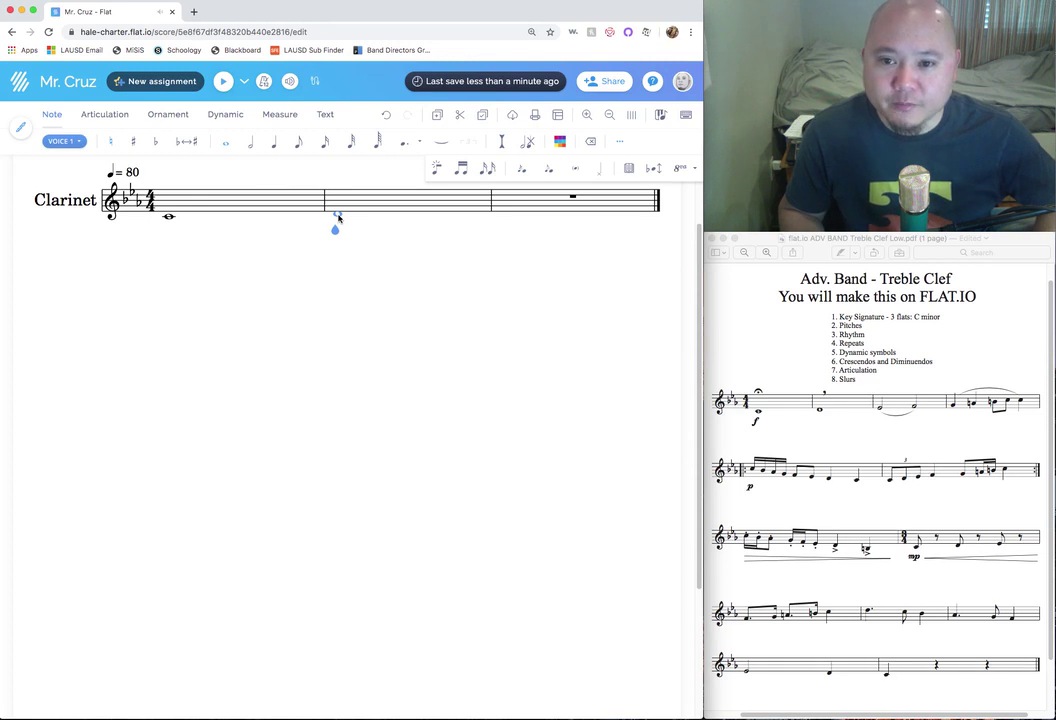
{"action": "key", "text": "Up"}
{"action": "key", "text": "Up"}
{"action": "key", "text": "Up"}
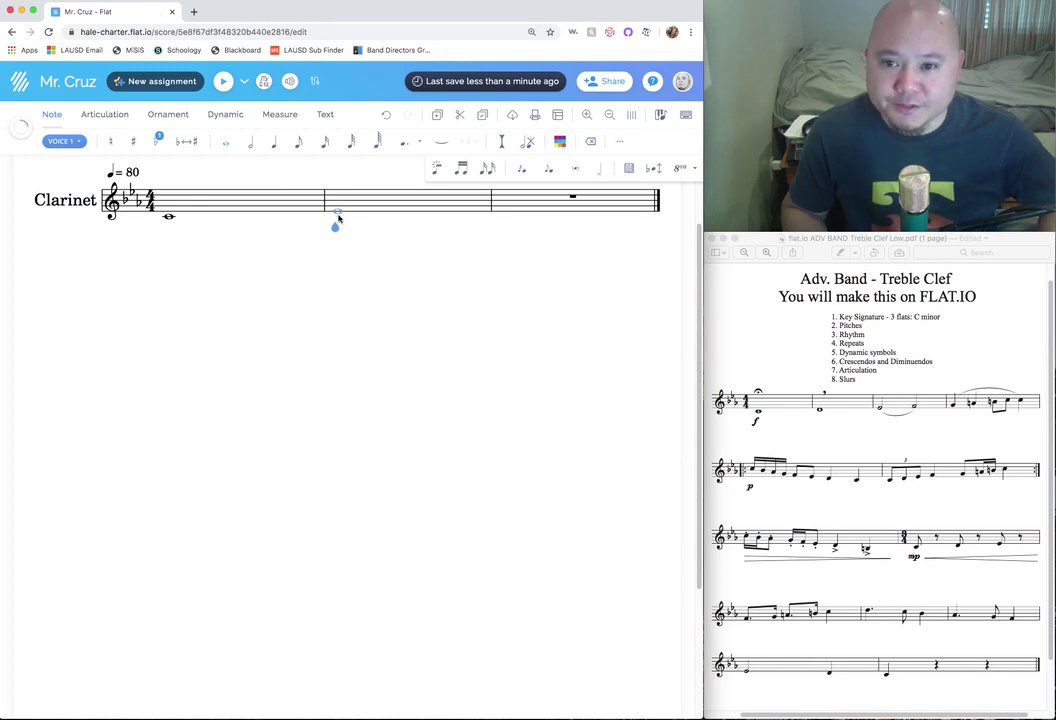
{"action": "key", "text": "Down"}
{"action": "key", "text": "Down"}
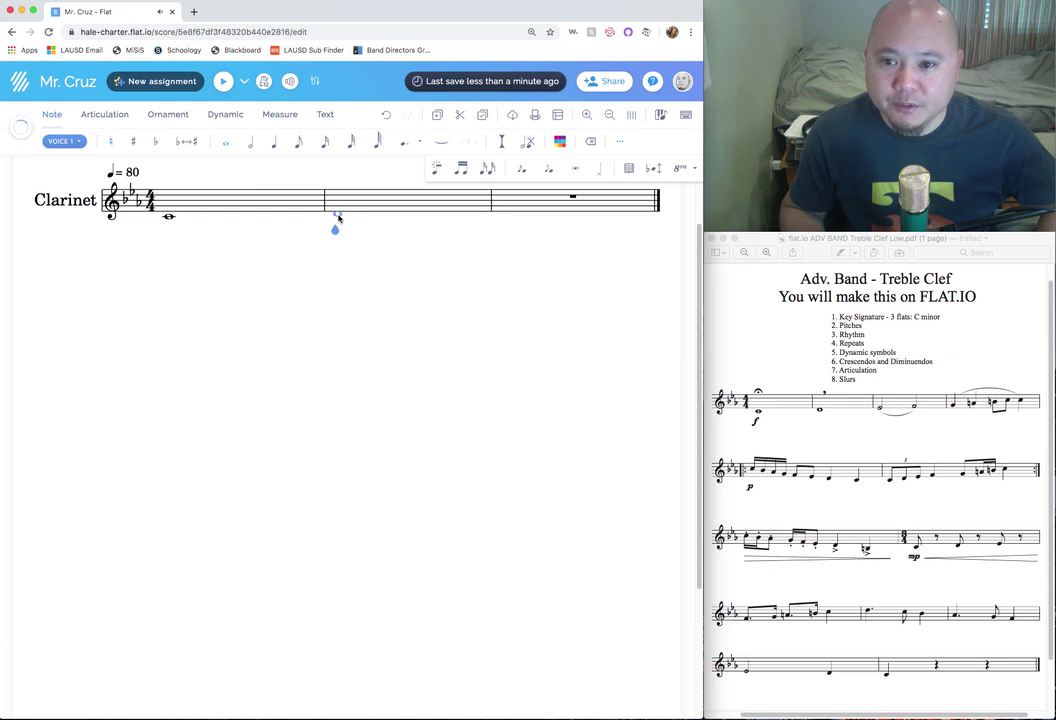
Fill the third measure with half notes E and F directly on the staff
{"action": "left_click", "coordinate": [226, 147]}
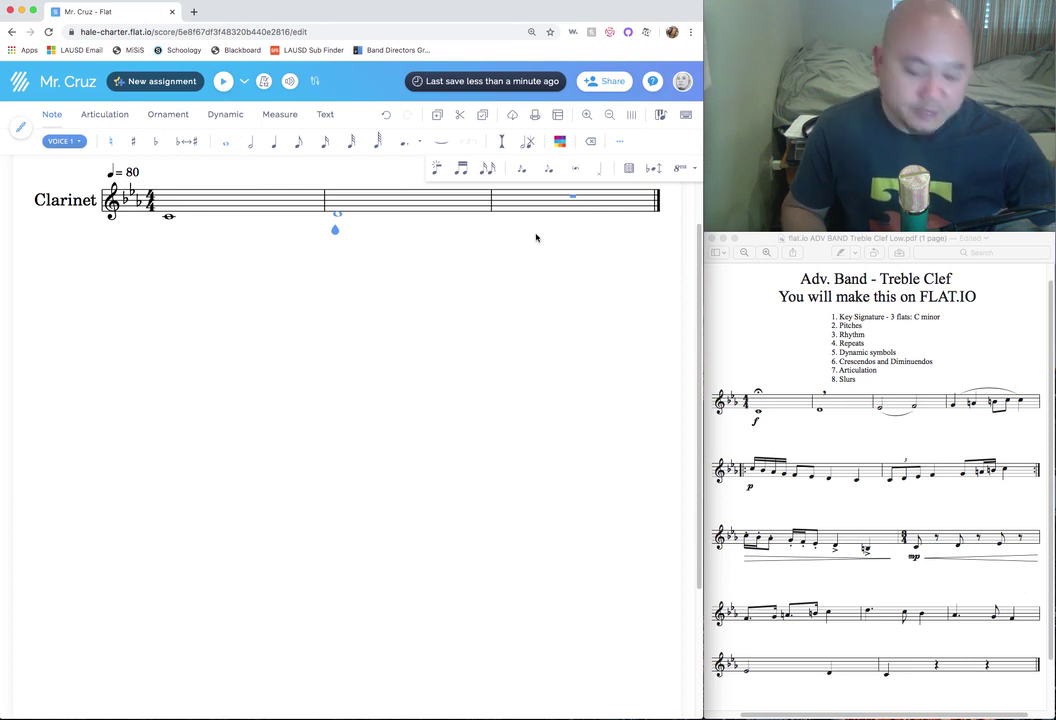
{"action": "left_click", "coordinate": [536, 237]}
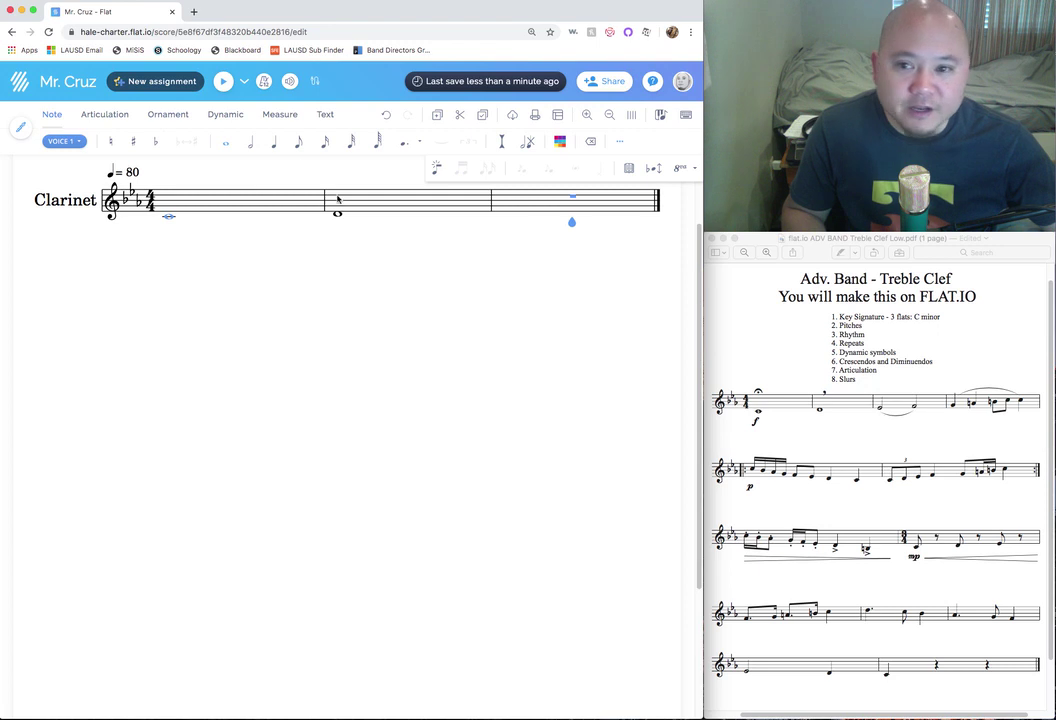
{"action": "left_click", "coordinate": [251, 148]}
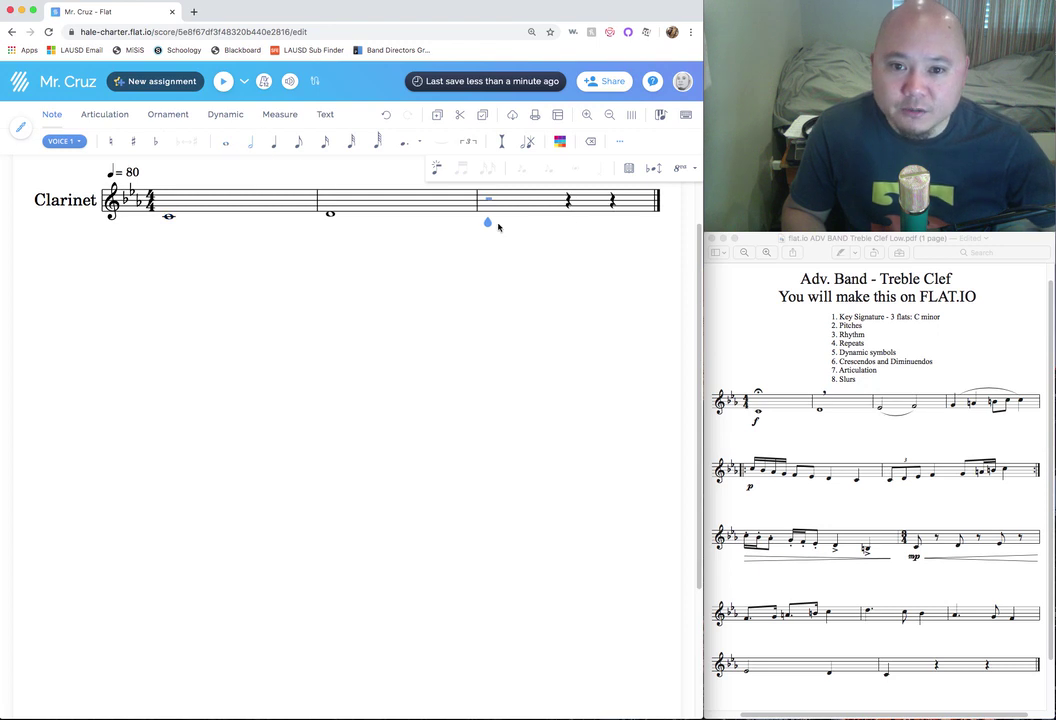
{"action": "left_click", "coordinate": [488, 212]}
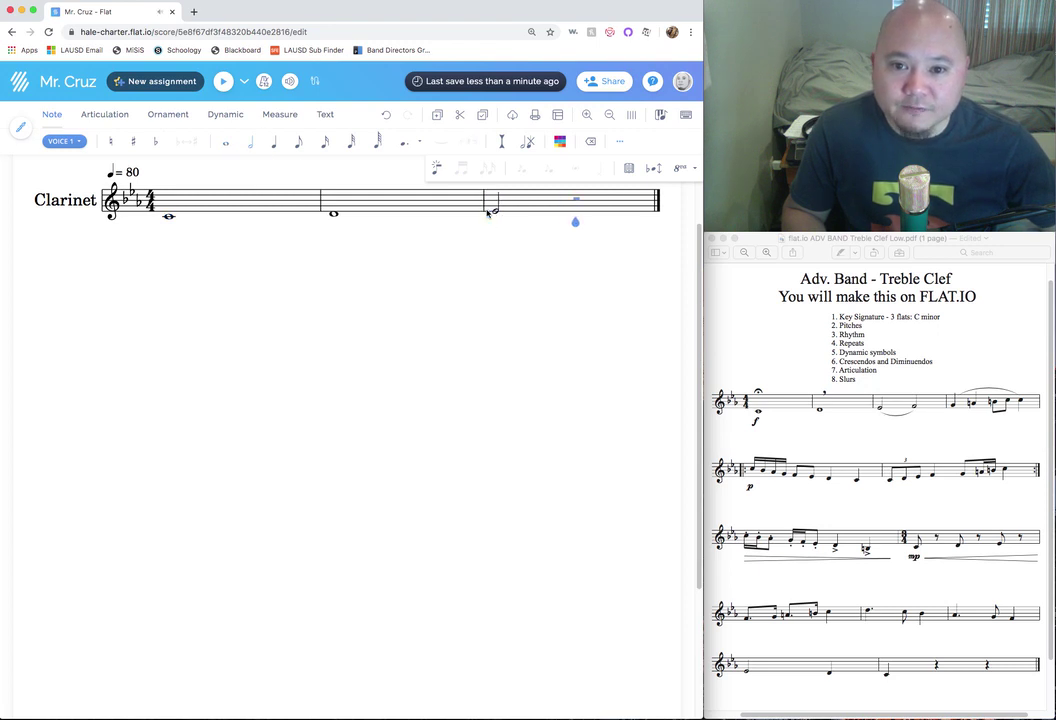
{"action": "left_click", "coordinate": [577, 212]}
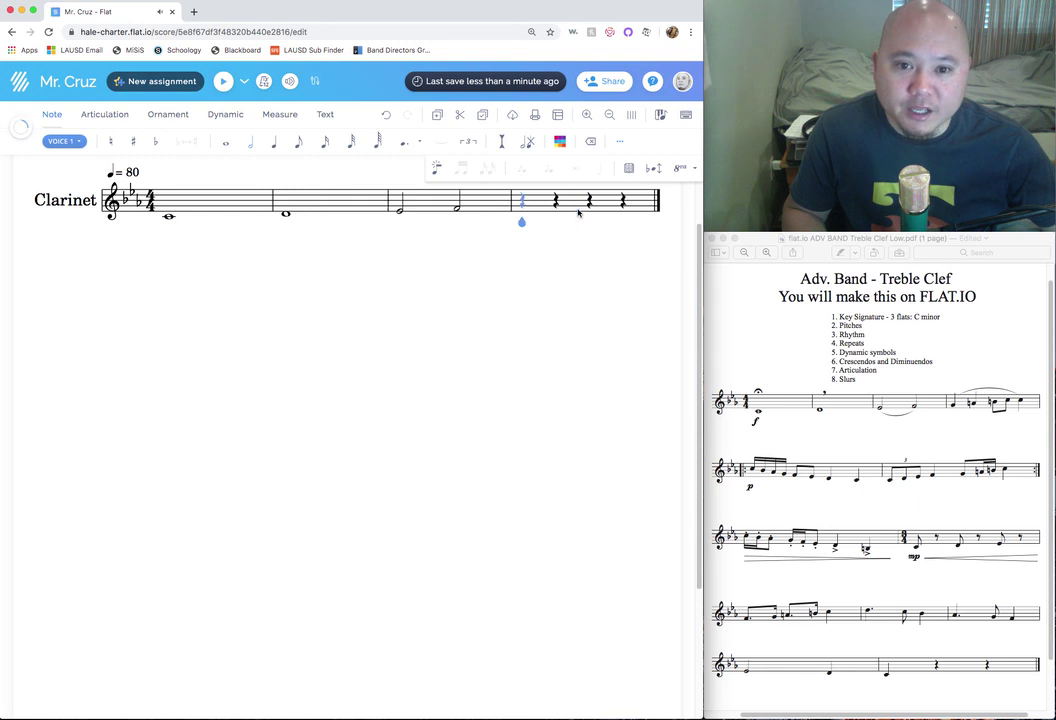
Enter quarter notes G and A on the first two beats of the fourth measure
{"action": "left_click", "coordinate": [624, 210]}
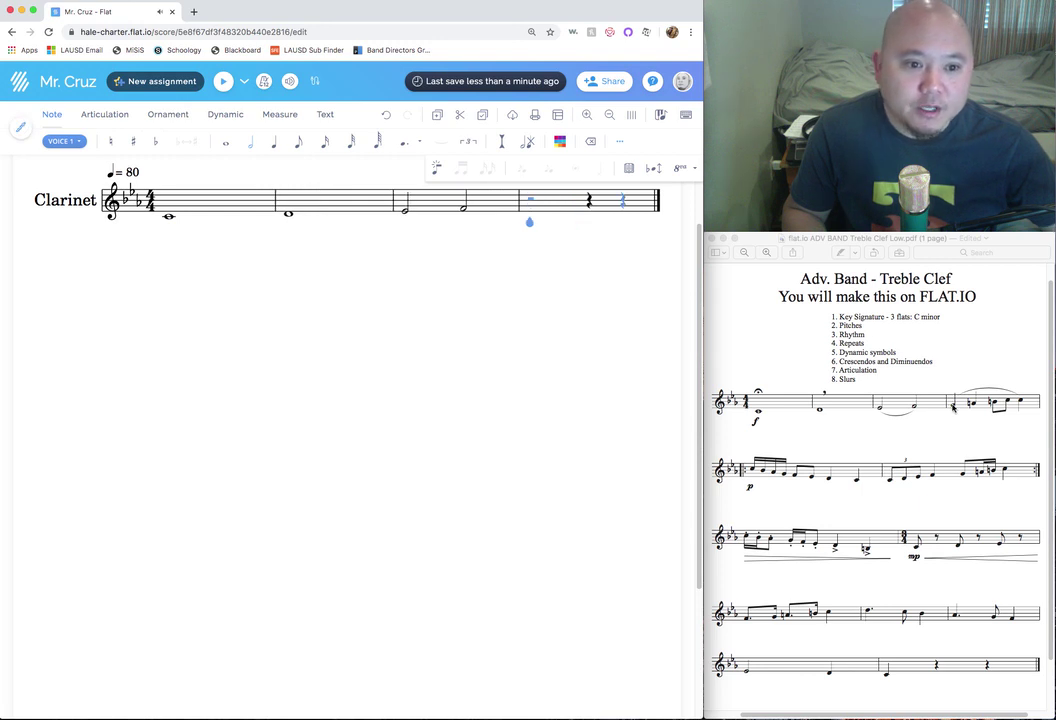
{"action": "left_click", "coordinate": [271, 141]}
{"action": "key", "text": "g"}
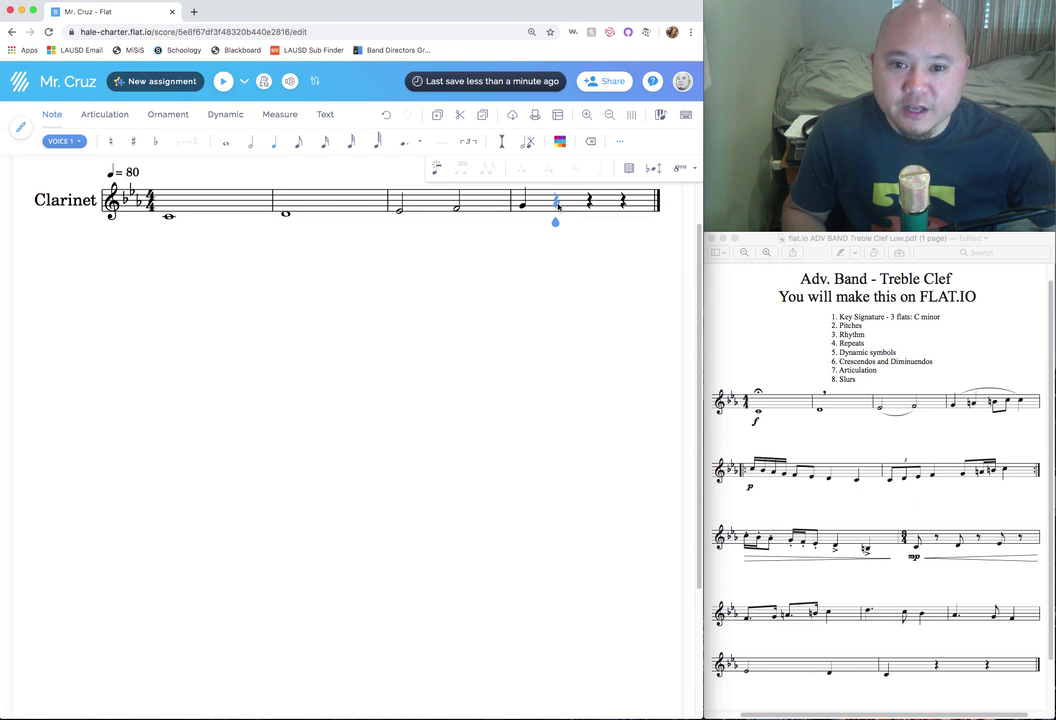
{"action": "left_click", "coordinate": [558, 205]}
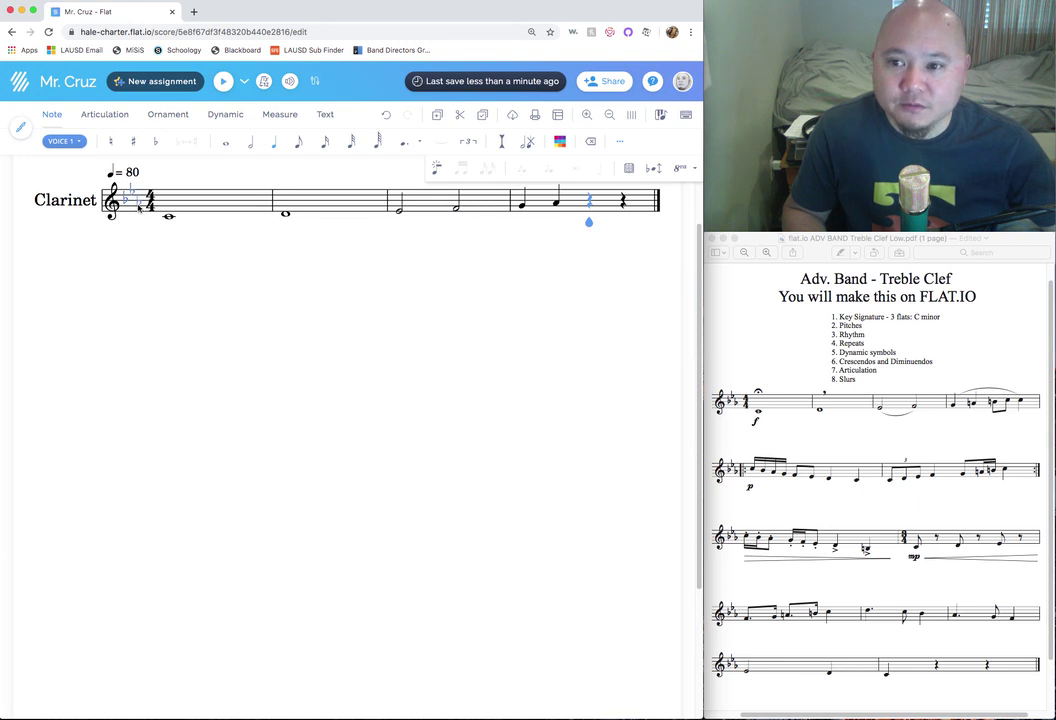
Apply a natural to the quarter note A in the fourth measure
{"action": "left_click", "coordinate": [557, 204]}
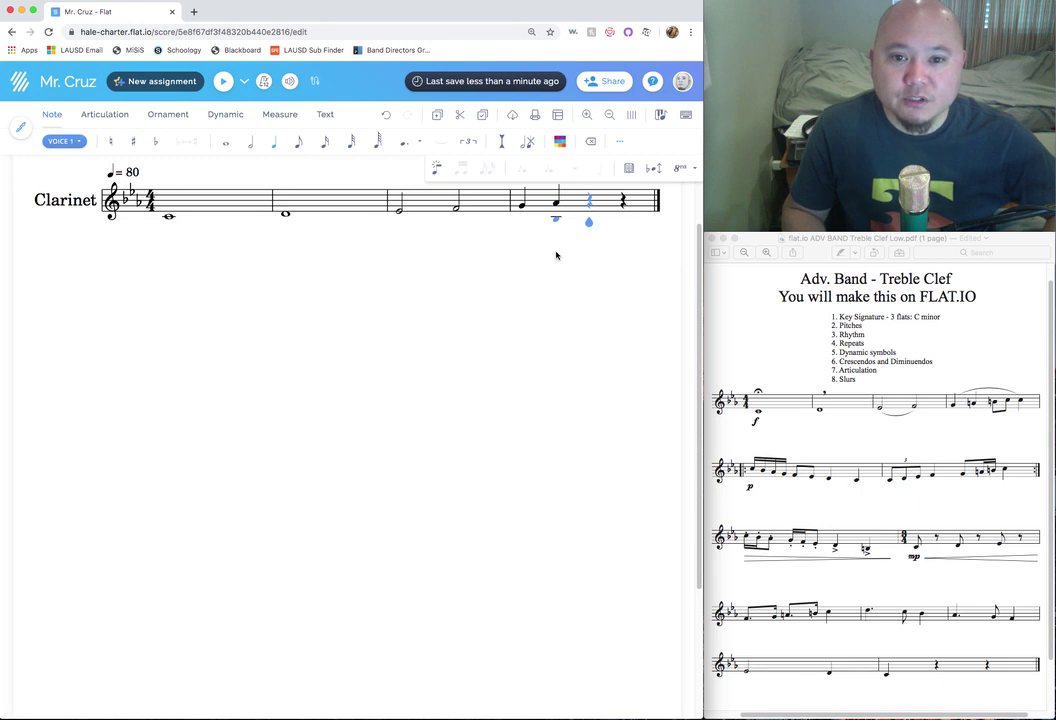
{"action": "key", "text": "Left"}
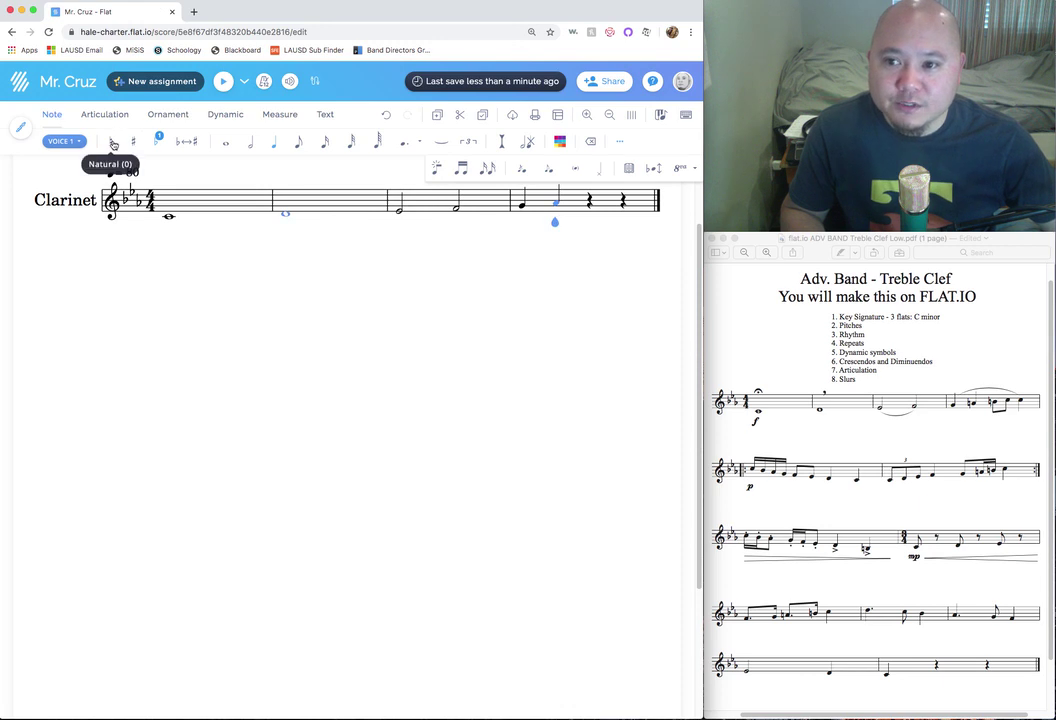
{"action": "left_click", "coordinate": [557, 205]}
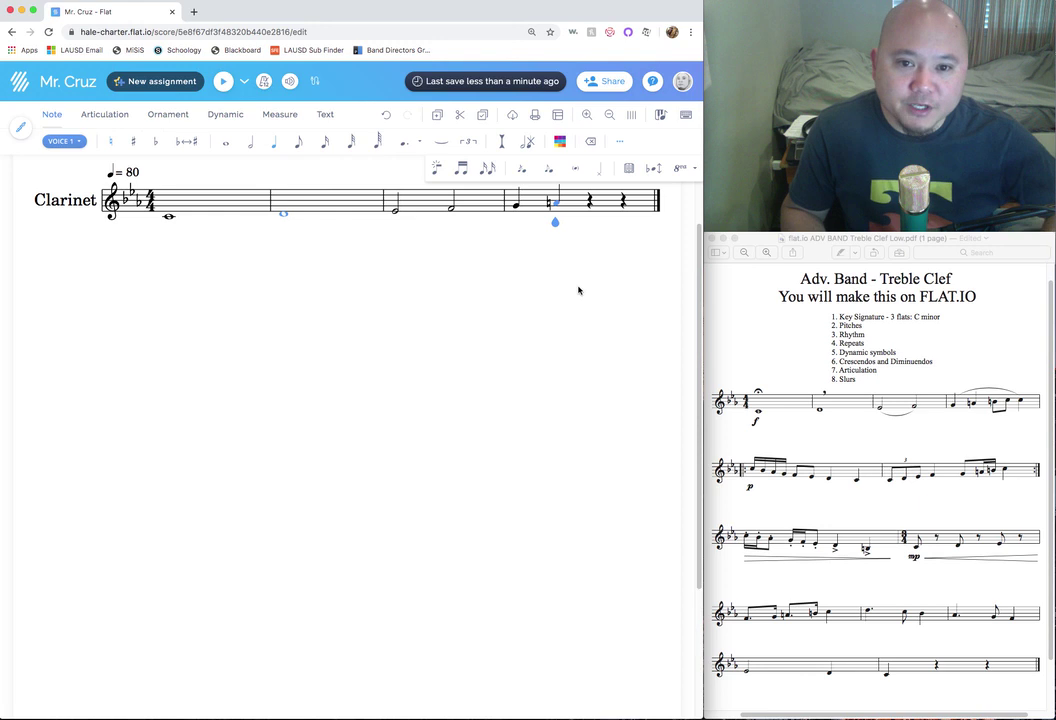
Enter an eighth note B on the fourth measure's third beat and make it natural
{"action": "left_click", "coordinate": [590, 224]}
{"action": "left_click", "coordinate": [301, 144]}
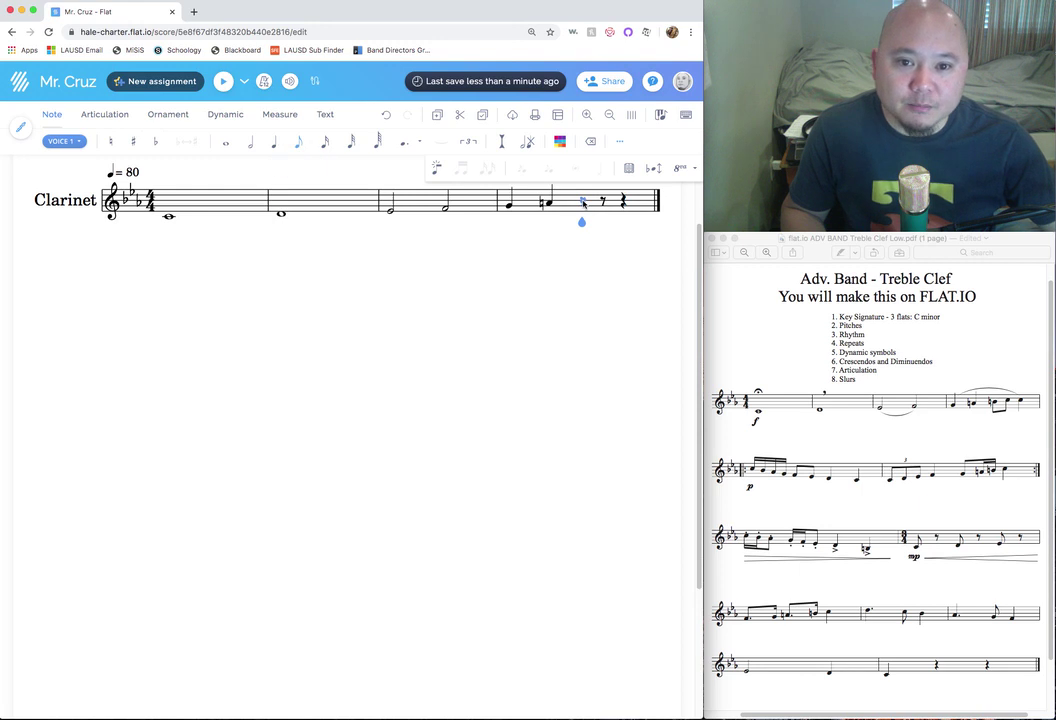
{"action": "left_click", "coordinate": [584, 203]}
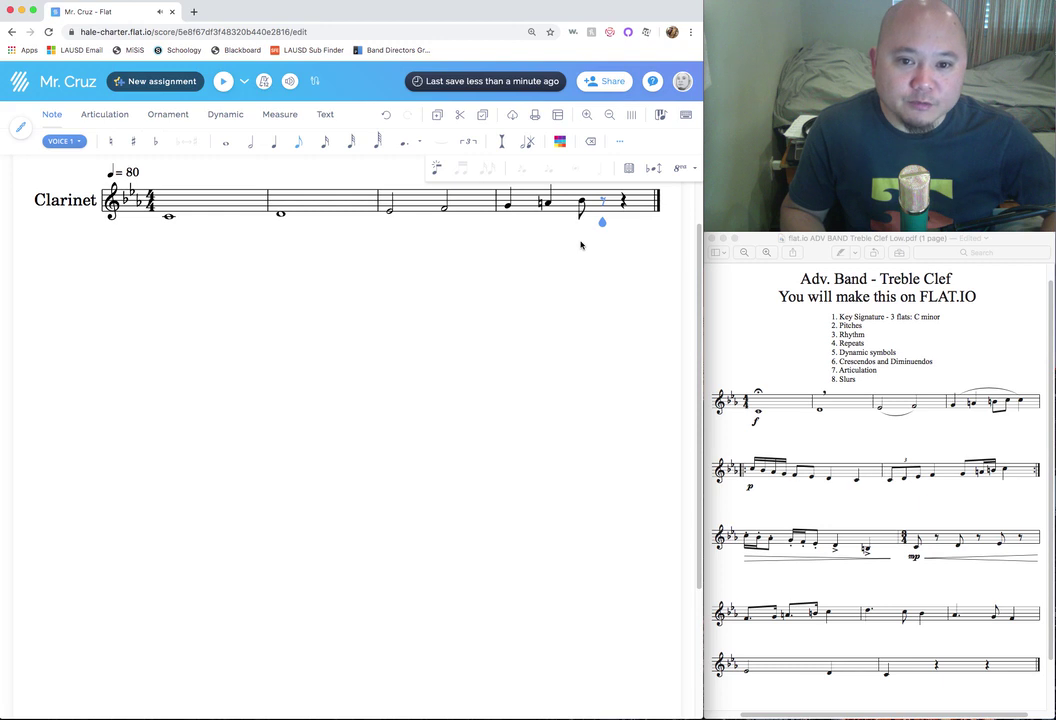
{"action": "key", "text": "Left"}
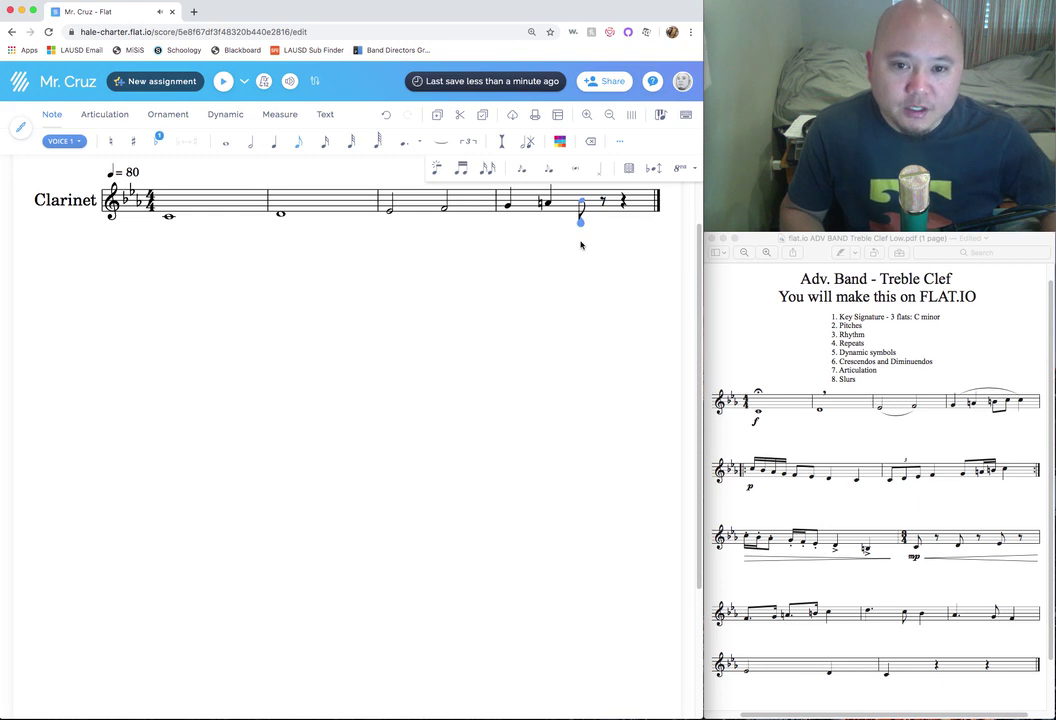
{"action": "left_click", "coordinate": [578, 246]}
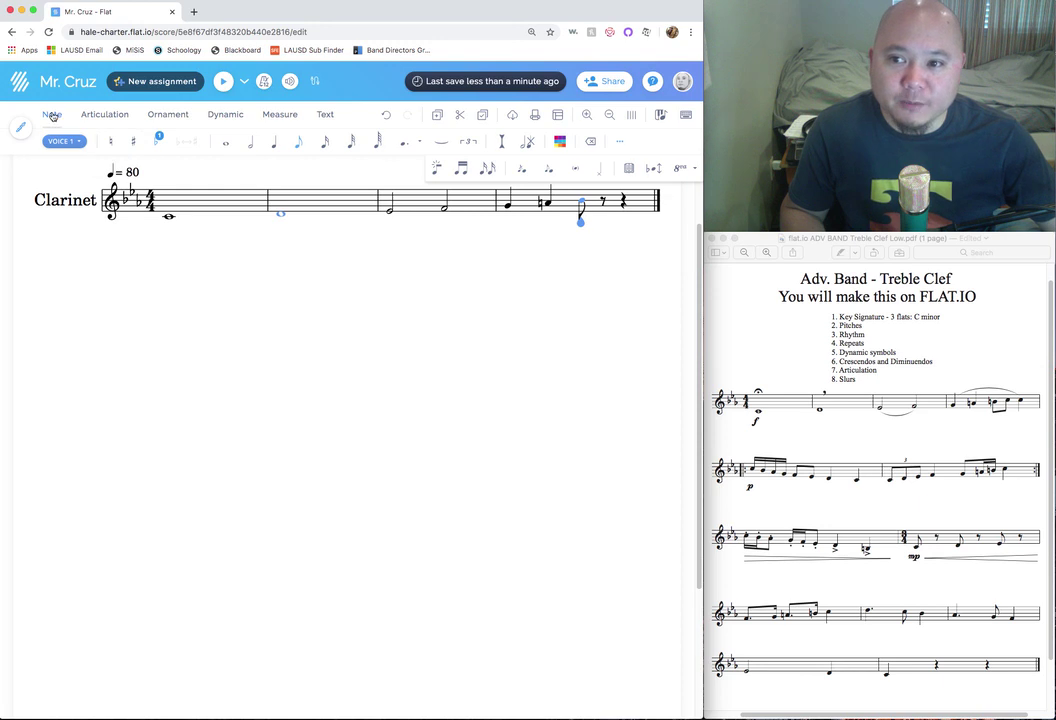
{"action": "left_click", "coordinate": [112, 143]}
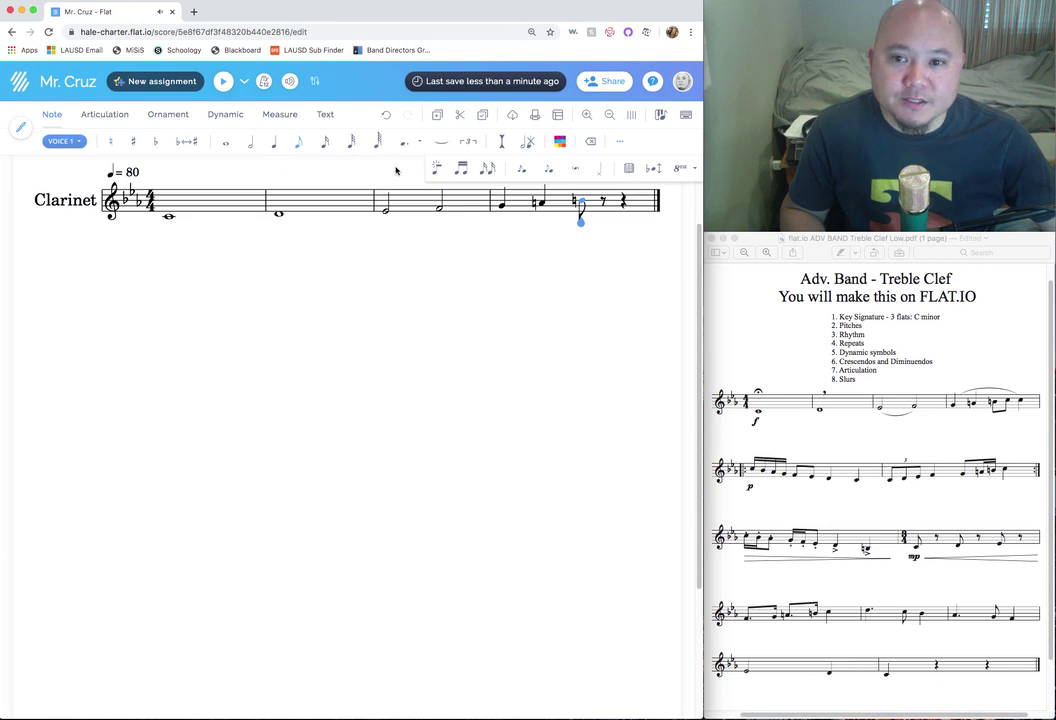
Enter an eighth note C after the B natural in the fourth measure
{"action": "left_click", "coordinate": [603, 200]}
{"action": "left_click", "coordinate": [603, 200]}
{"action": "left_click", "coordinate": [604, 200]}
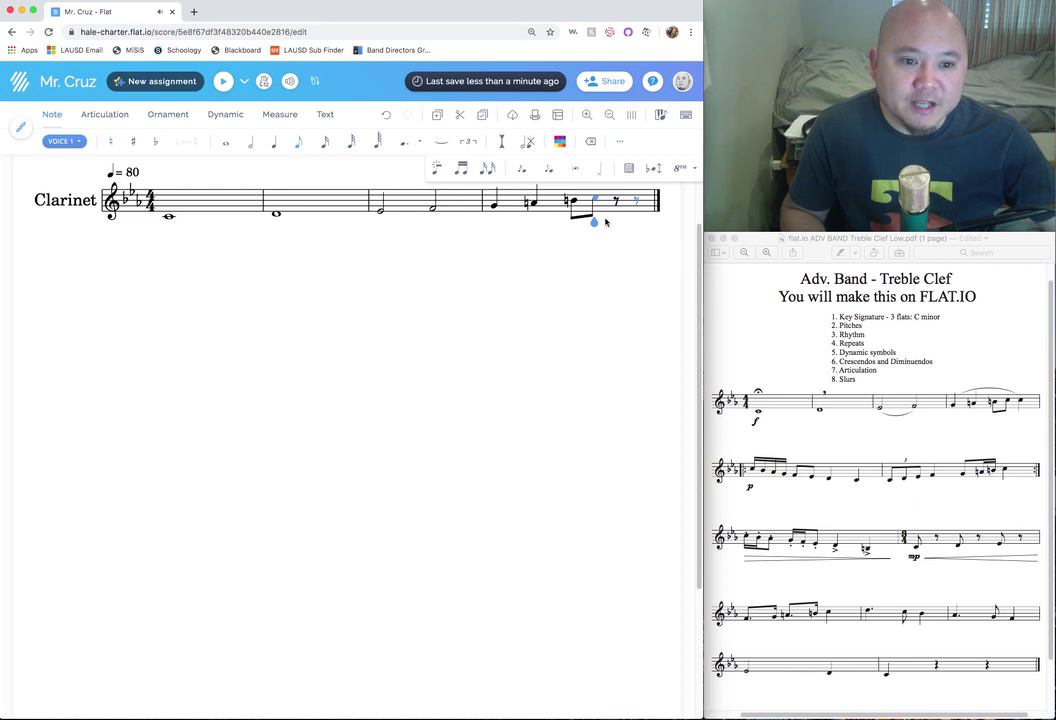
Change the eighth note C in the fourth measure to a quarter note and return it to an eighth note
{"action": "left_click", "coordinate": [277, 146]}
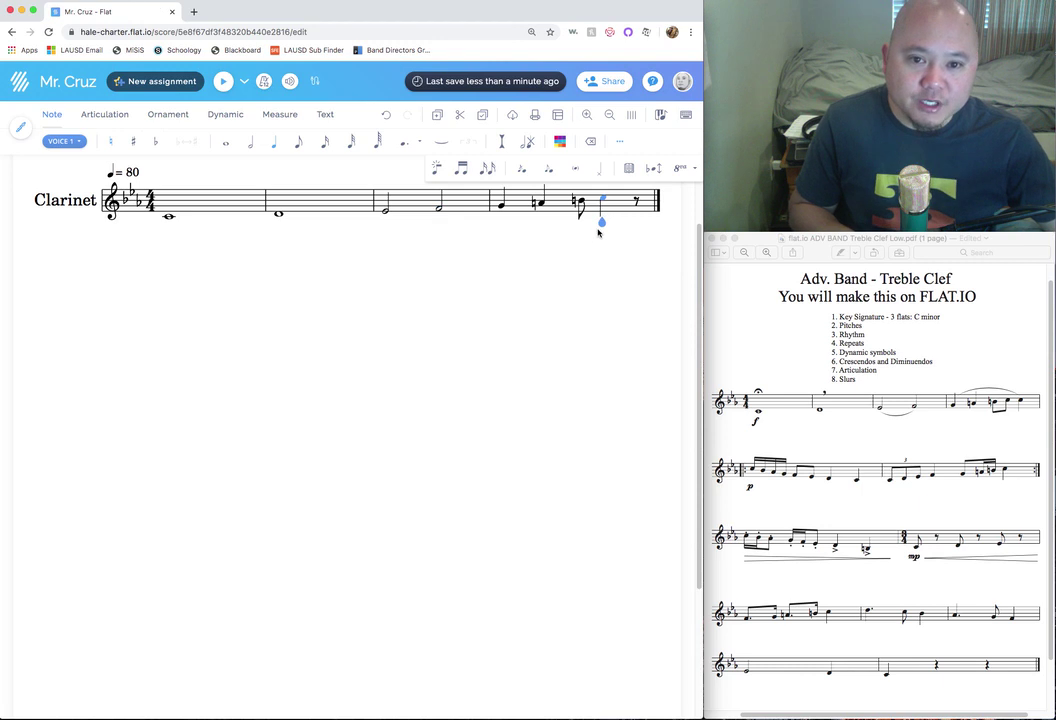
{"action": "left_click", "coordinate": [627, 230]}
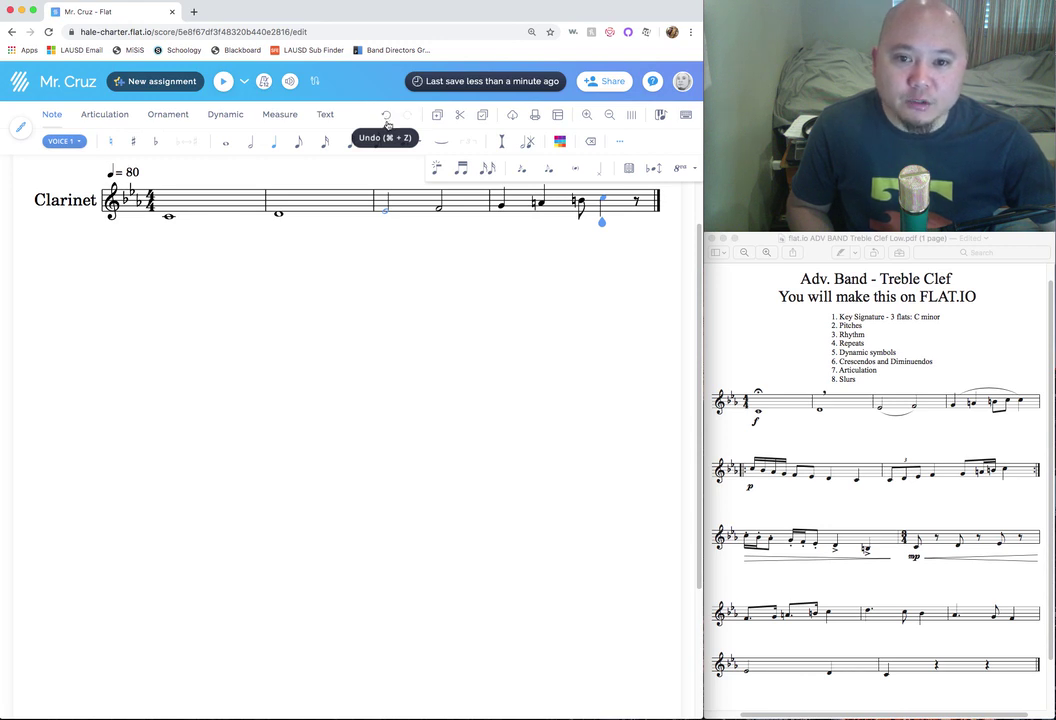
{"action": "left_click", "coordinate": [387, 122]}
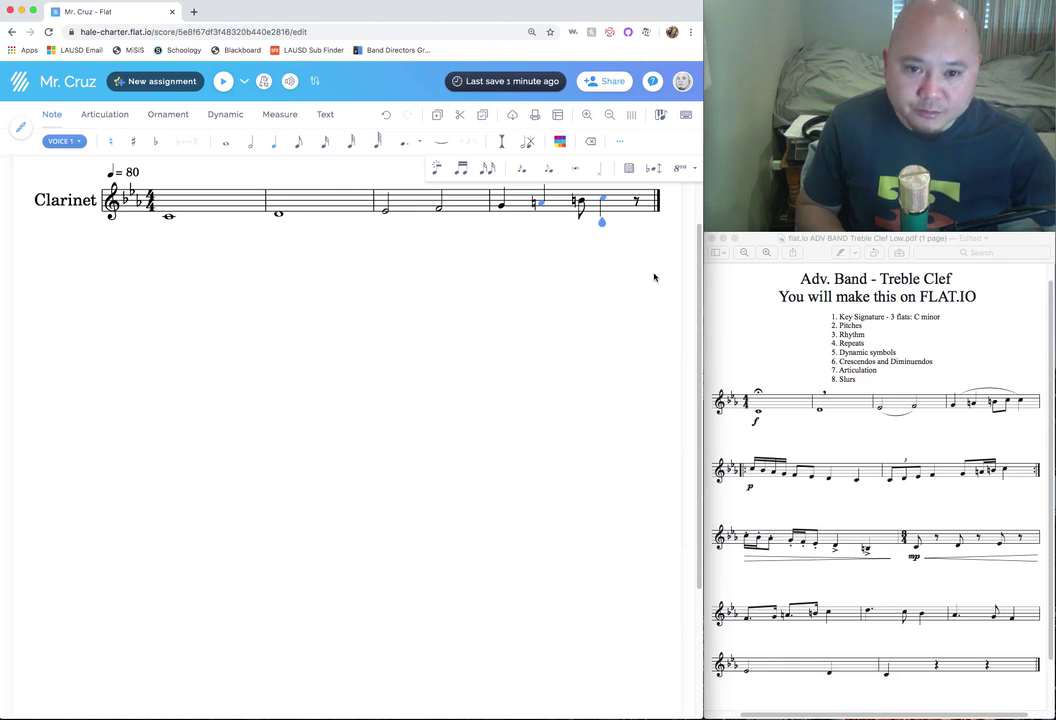
{"action": "key", "text": "4"}
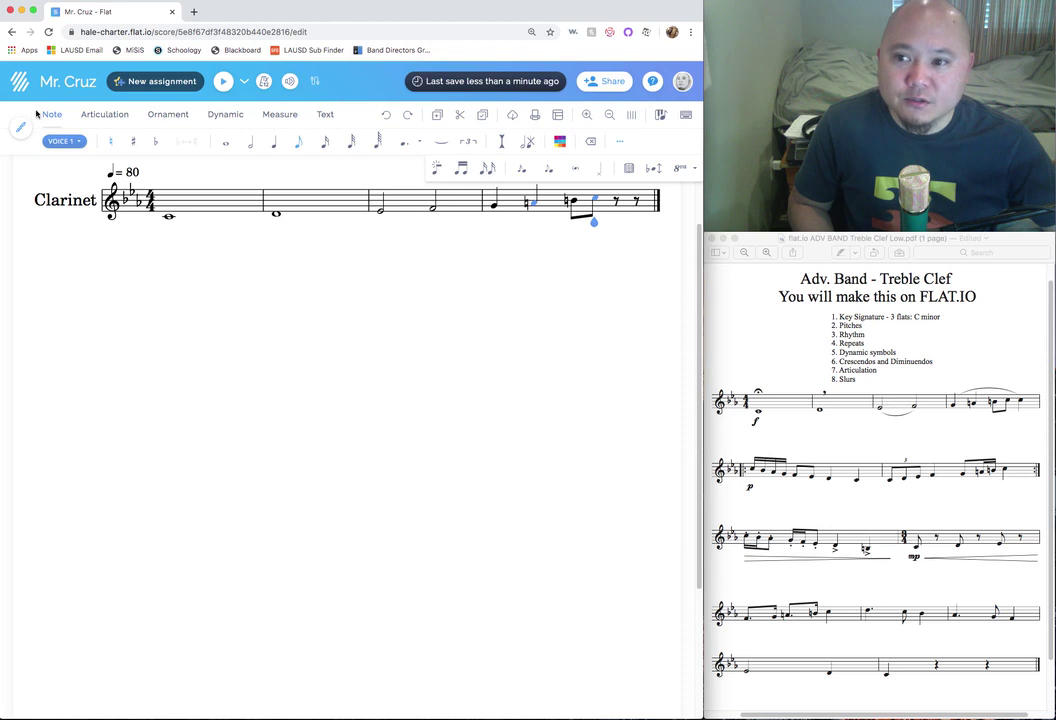
{"action": "left_click", "coordinate": [387, 119]}
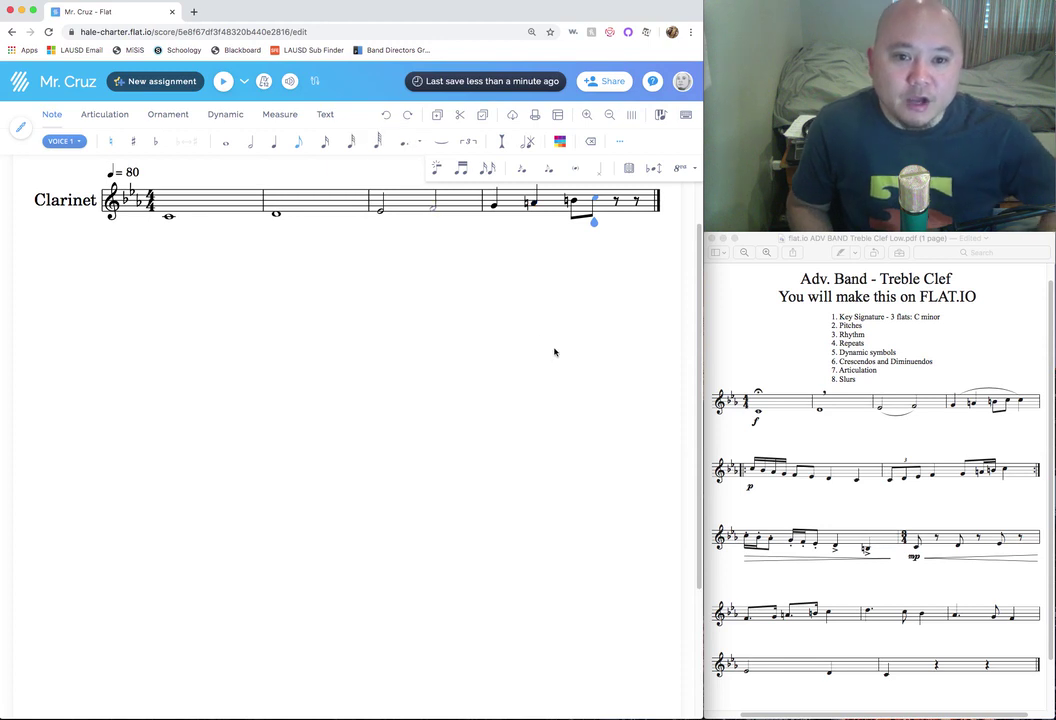
Enter a quarter note C on the last beat of the fourth measure
{"action": "left_click", "coordinate": [617, 217]}
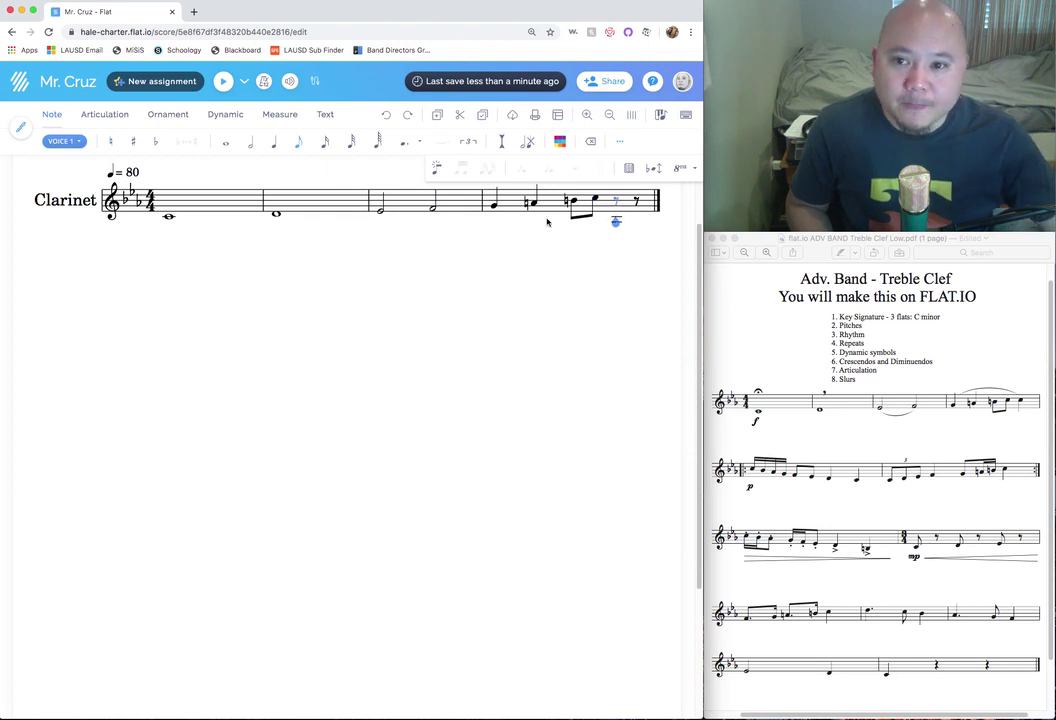
{"action": "left_click", "coordinate": [275, 147]}
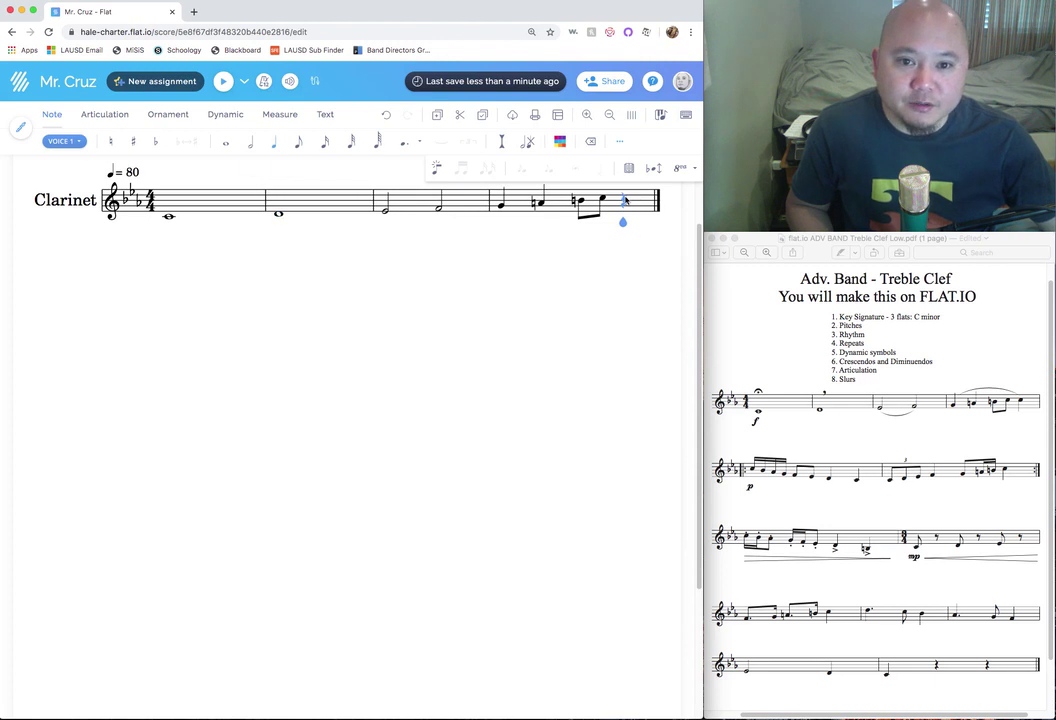
{"action": "left_click", "coordinate": [624, 200]}
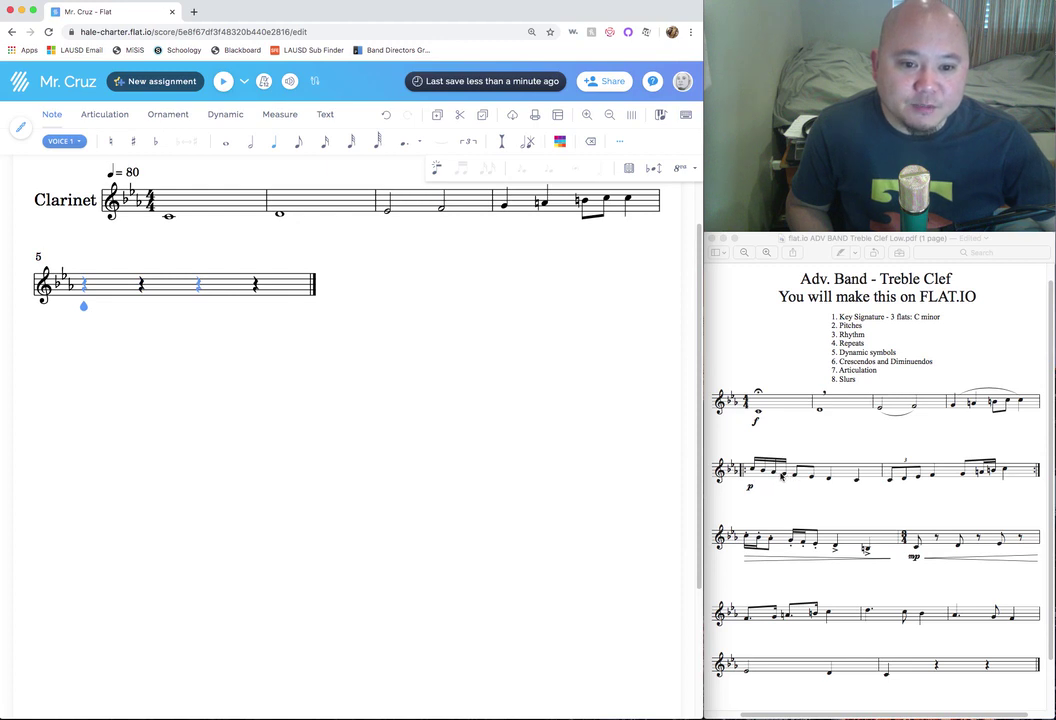
Enter sixteenth notes C, B, A and G on the first beat of the fifth measure
{"action": "left_click", "coordinate": [324, 141]}
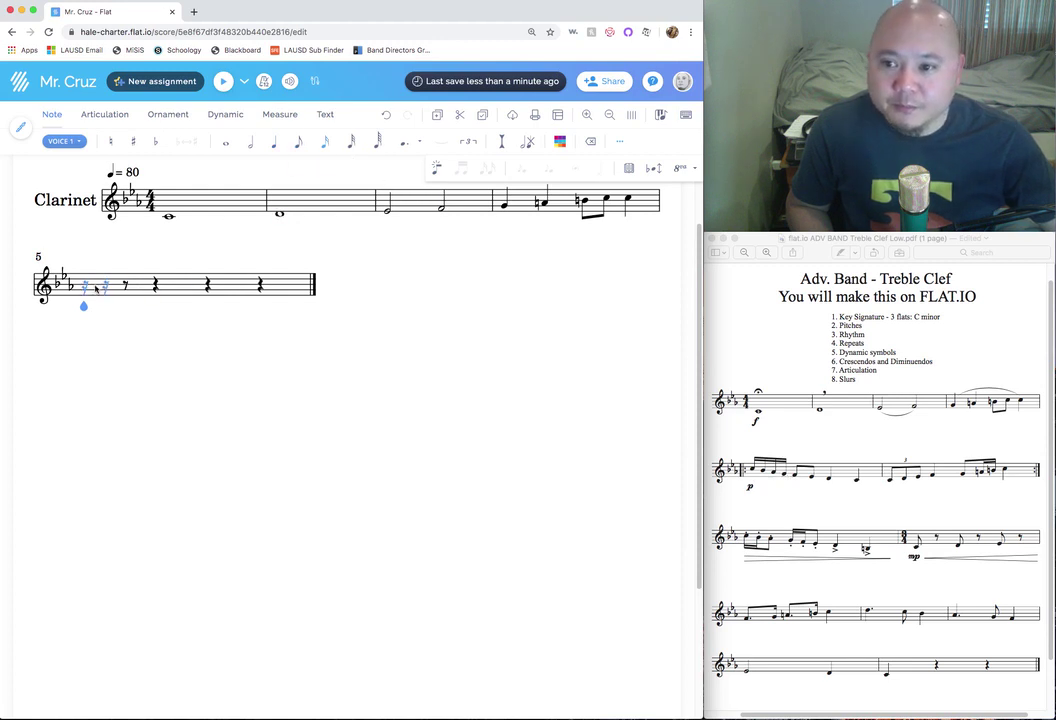
{"action": "key", "text": "c"}
{"action": "key", "text": "b"}
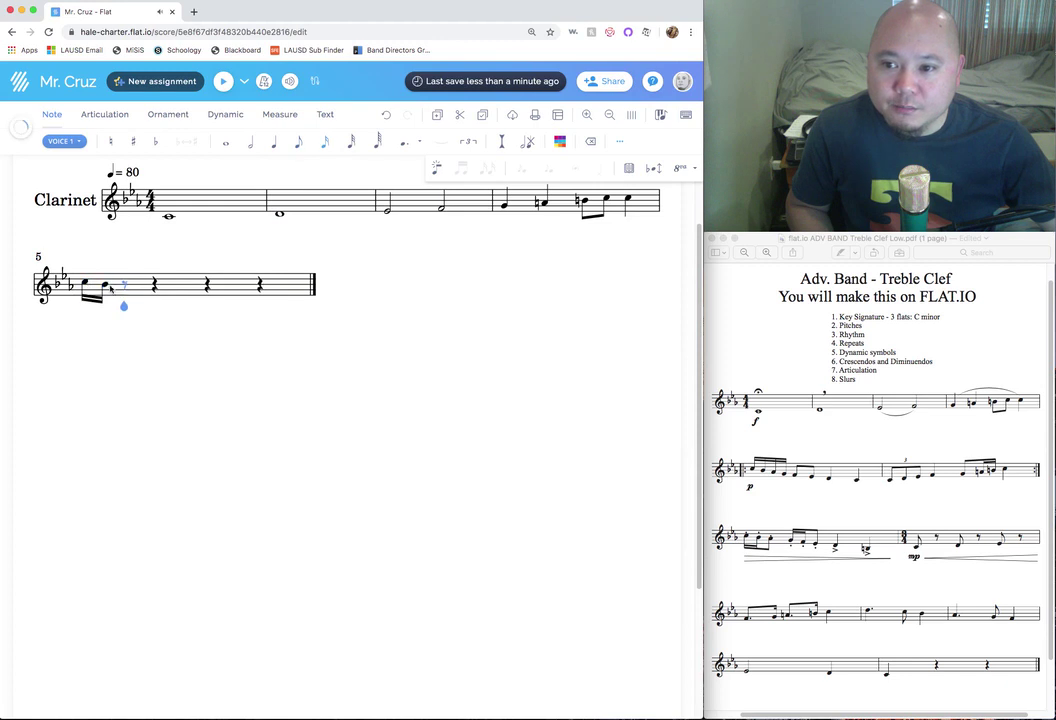
{"action": "key", "text": "a"}
{"action": "key", "text": "g"}
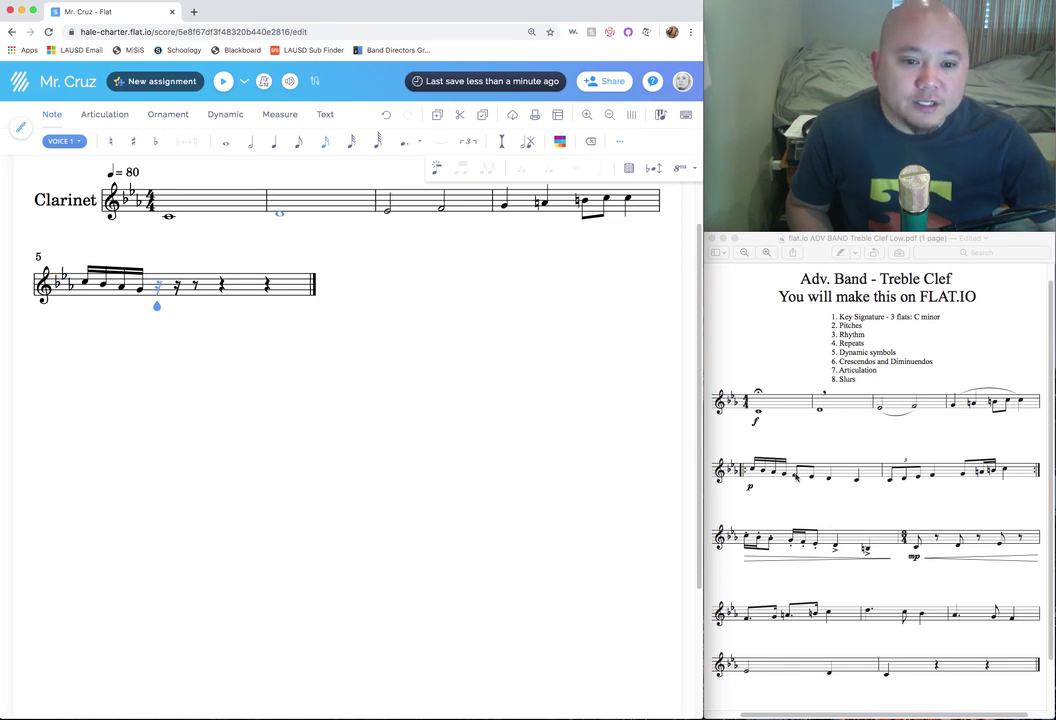
Complete the fifth measure with eighth notes F and E on the second beat and quarter notes D and C
{"action": "left_click", "coordinate": [297, 143]}
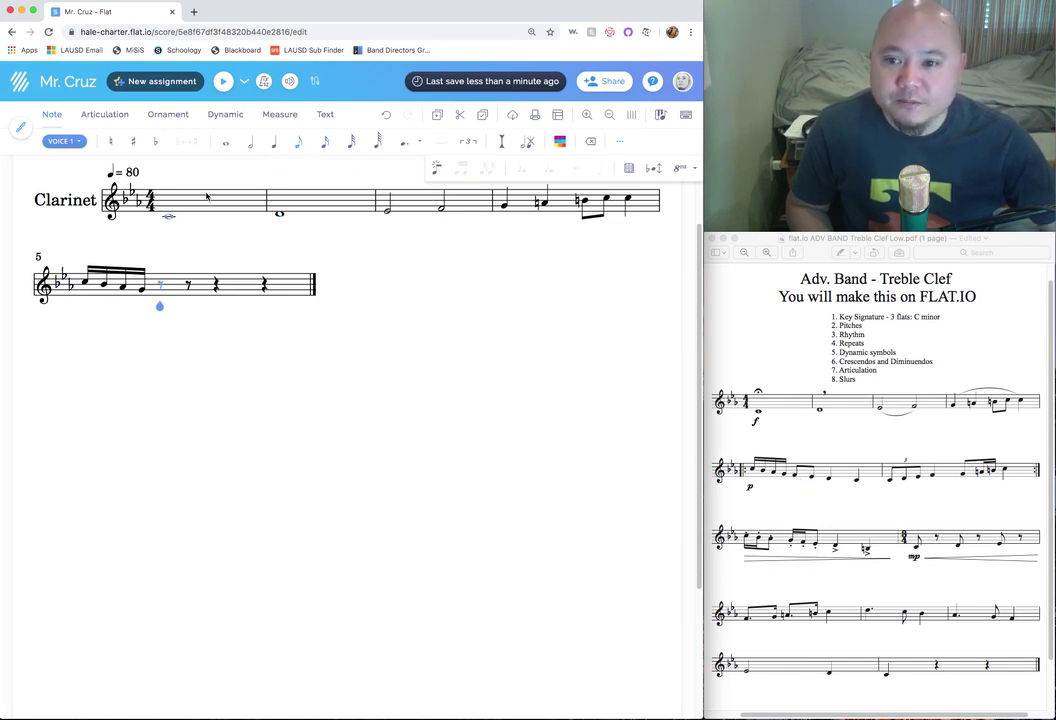
{"action": "left_click", "coordinate": [160, 288]}
{"action": "left_click", "coordinate": [190, 294]}
{"action": "left_click", "coordinate": [274, 143]}
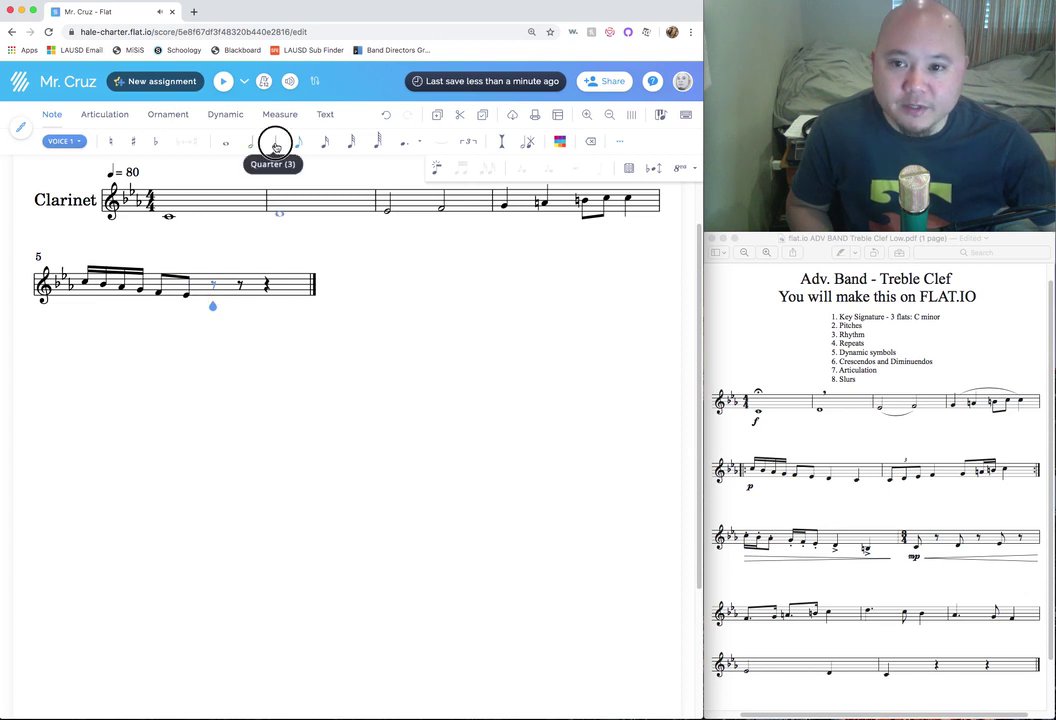
{"action": "left_click", "coordinate": [217, 304]}
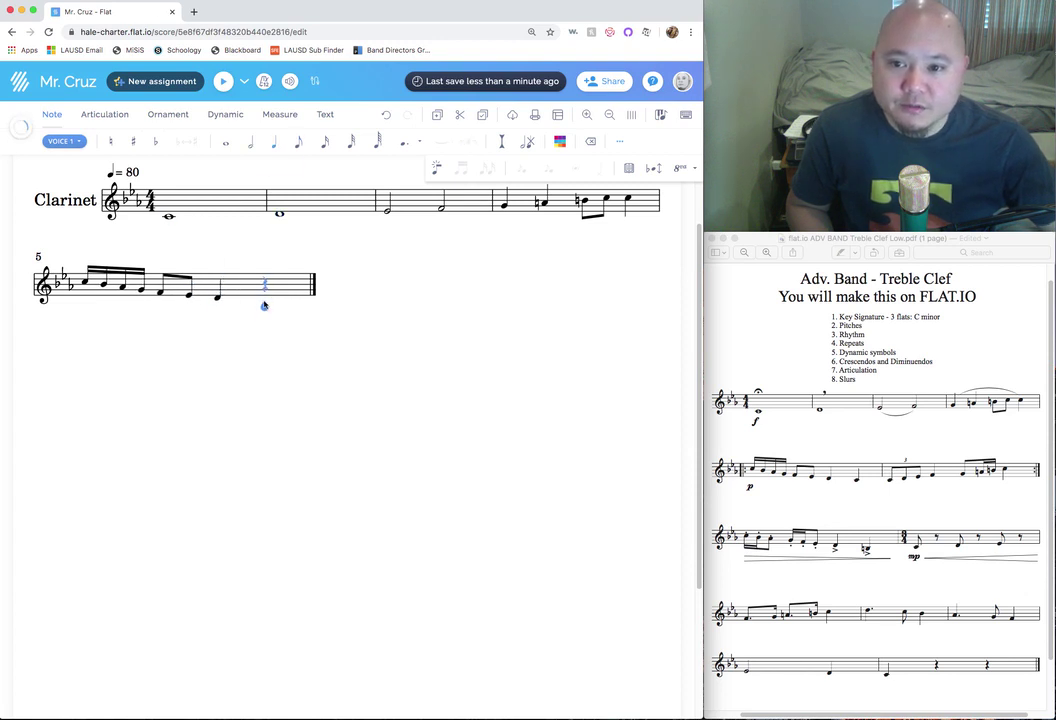
{"action": "left_click", "coordinate": [266, 304]}
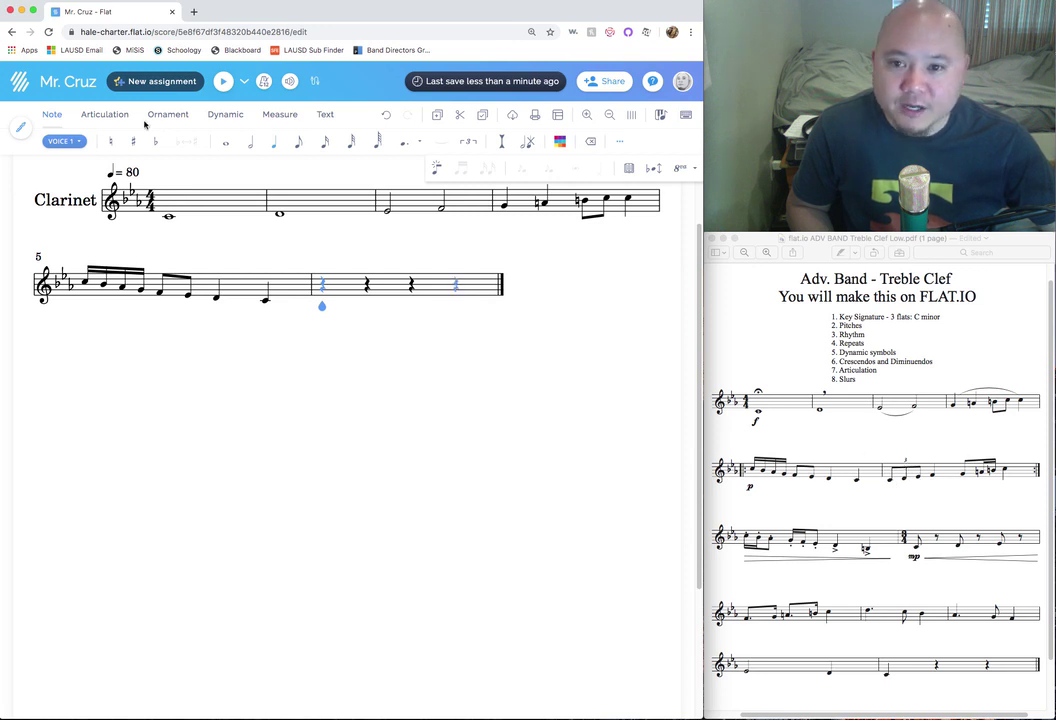
Enter a low eighth note C at the start of the sixth measure and turn it into a triplet
{"action": "left_click", "coordinate": [298, 146]}
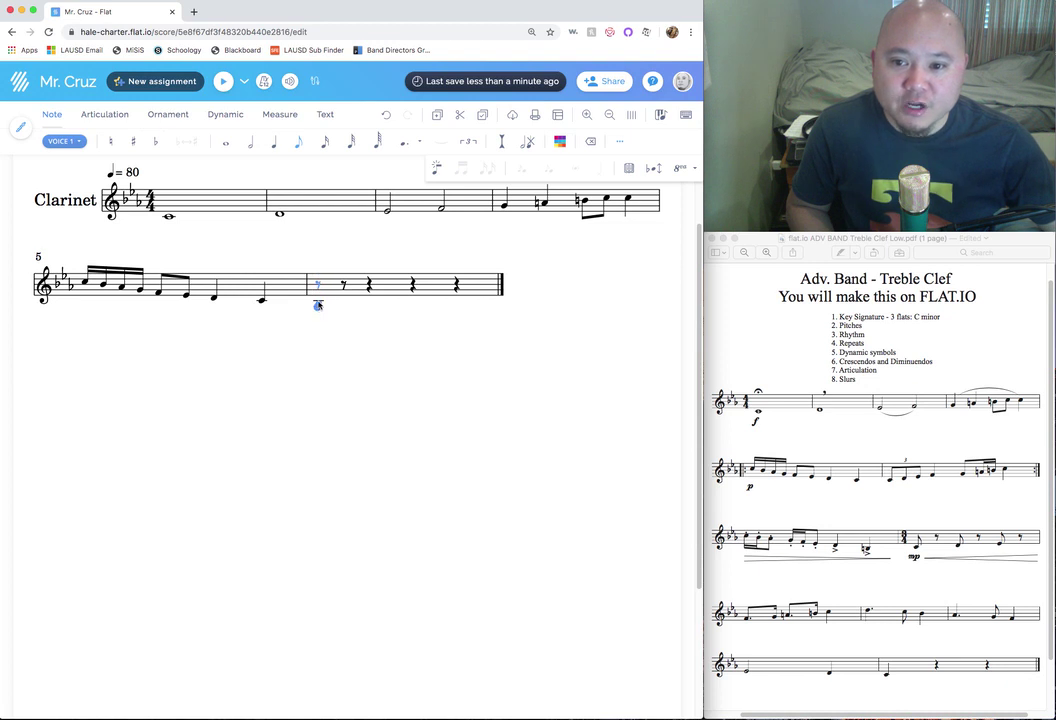
{"action": "left_click", "coordinate": [318, 304]}
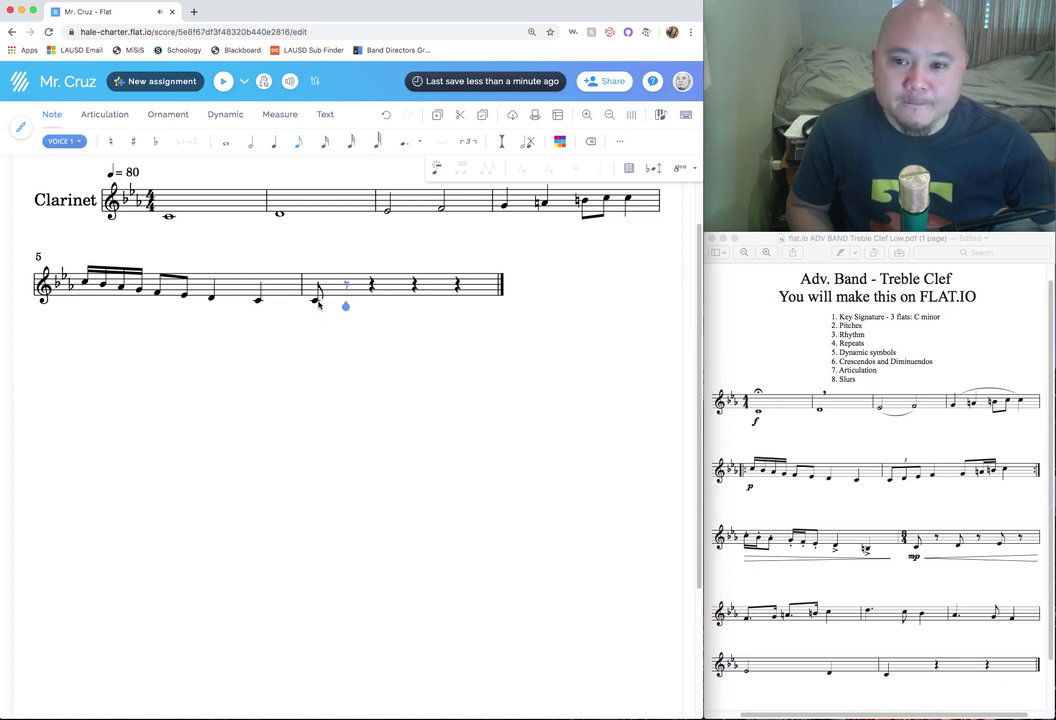
{"action": "key", "text": "Left"}
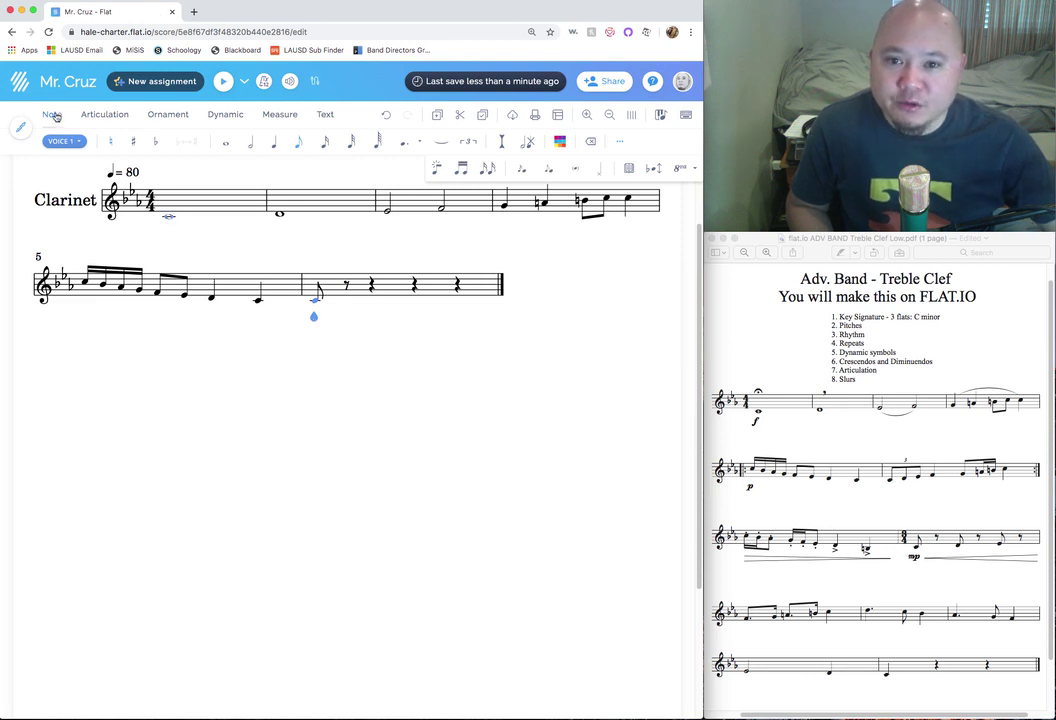
{"action": "left_click", "coordinate": [620, 141]}
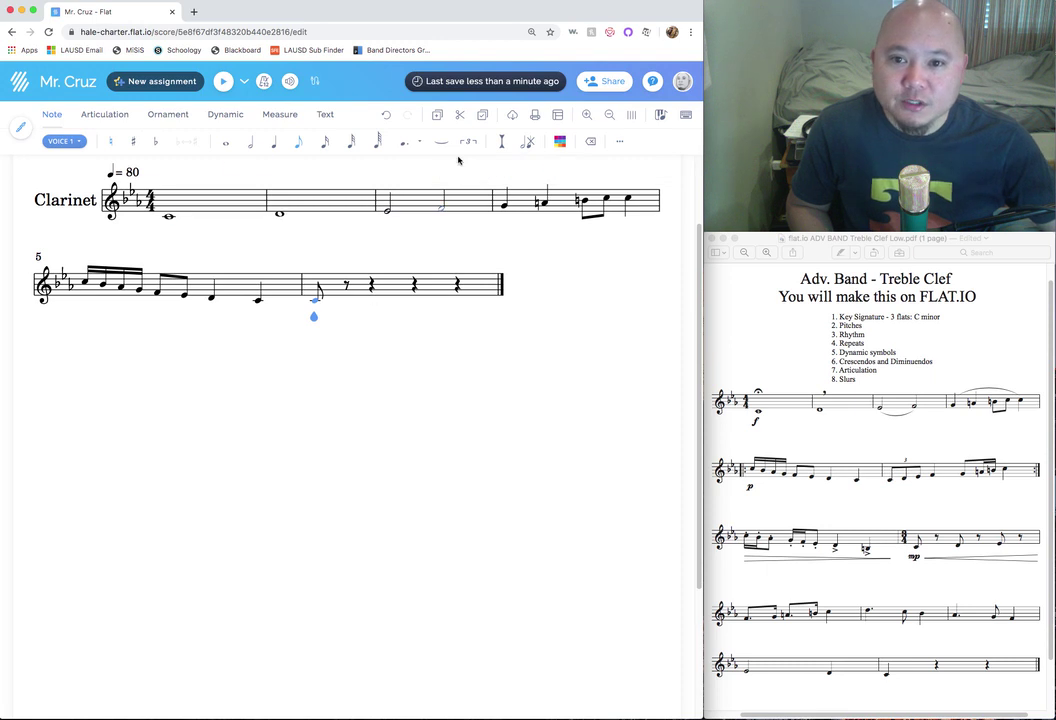
{"action": "mouse_move", "coordinate": [469, 146]}
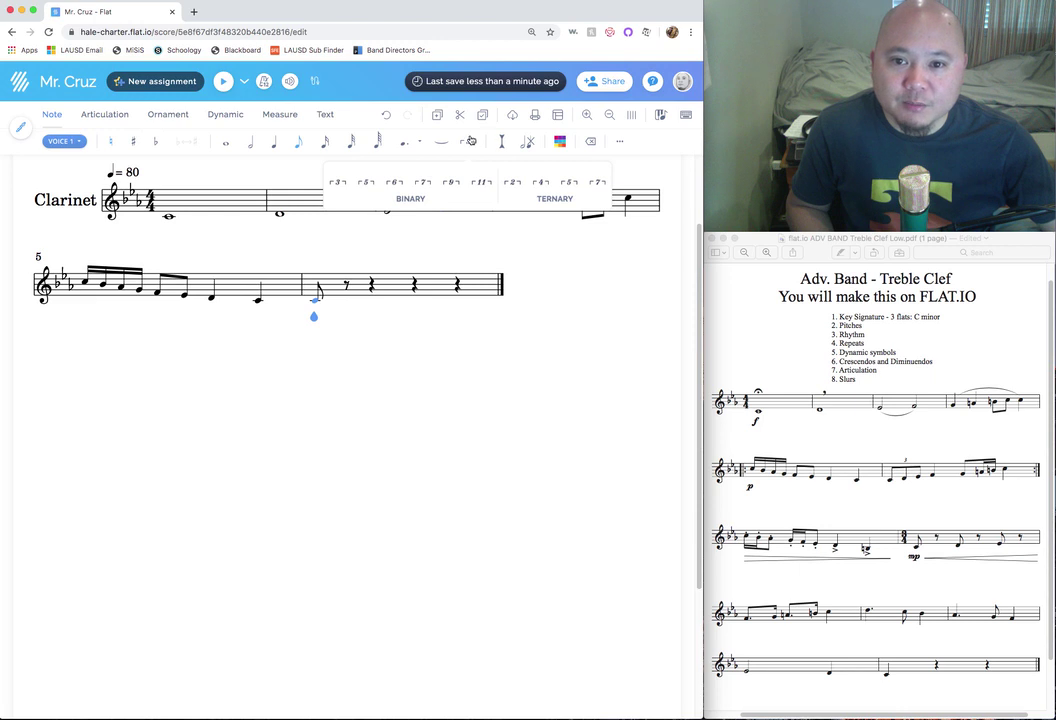
{"action": "left_click", "coordinate": [339, 185]}
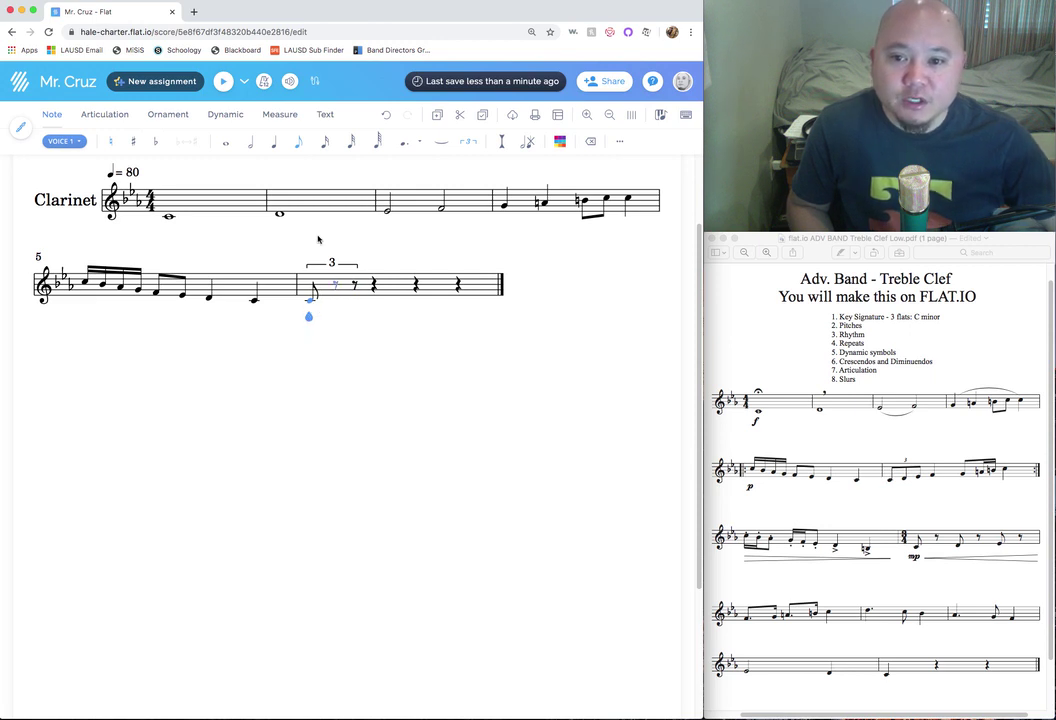
Fill the rest of the sixth measure's triplet with eighth notes D and E
{"action": "key", "text": "Right"}
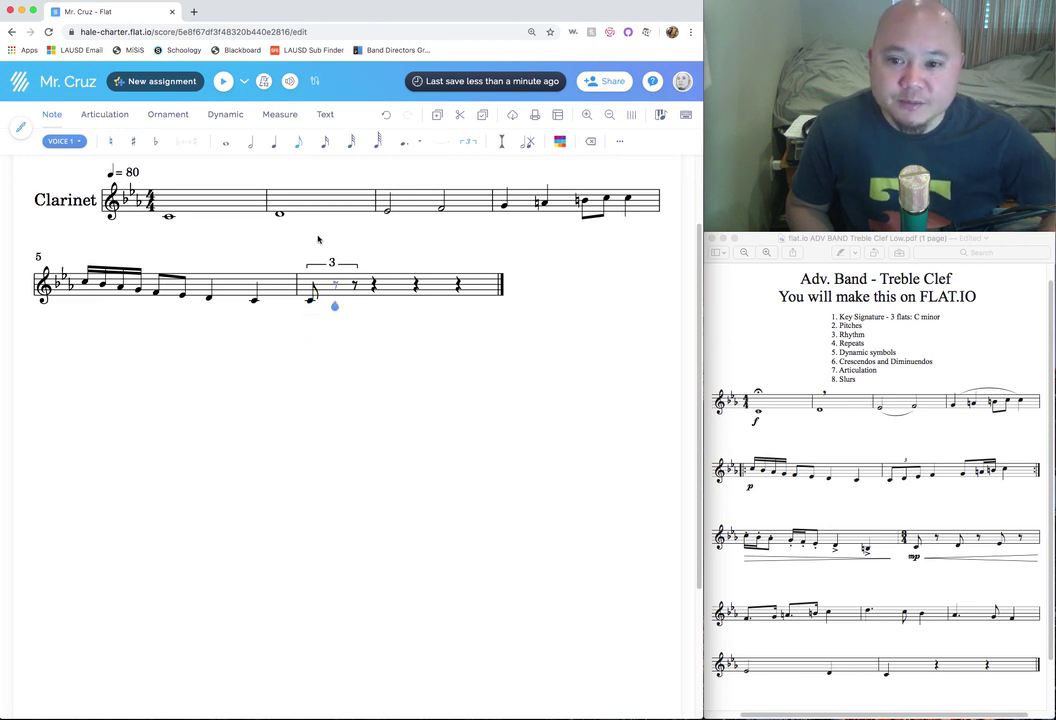
{"action": "left_click", "coordinate": [335, 303]}
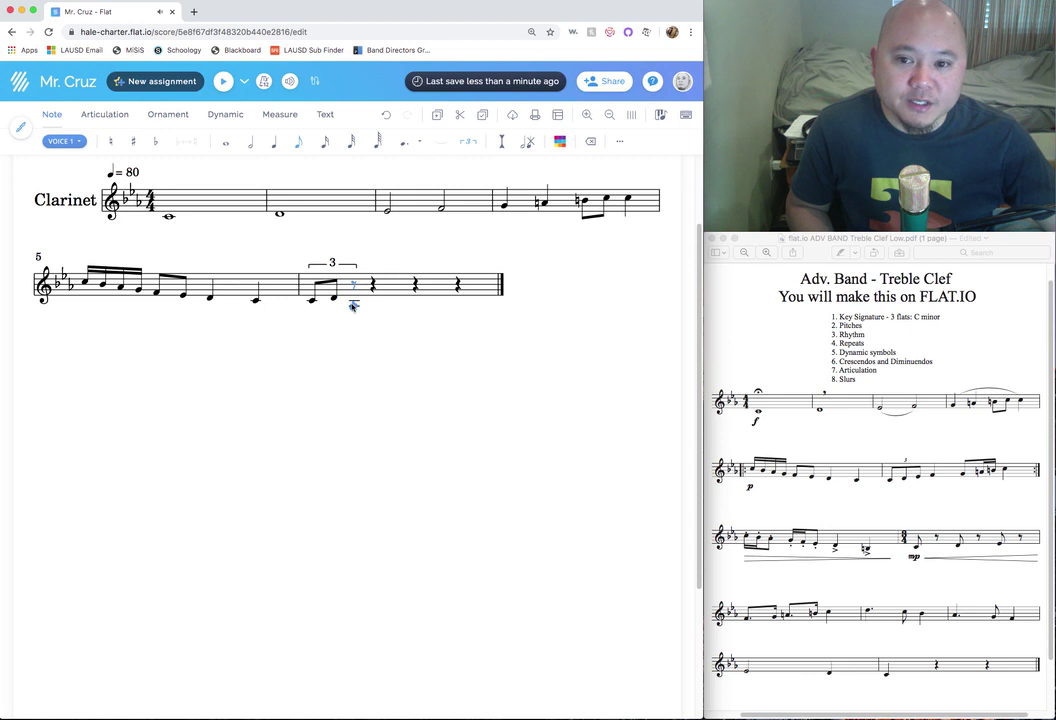
{"action": "left_click", "coordinate": [353, 296]}
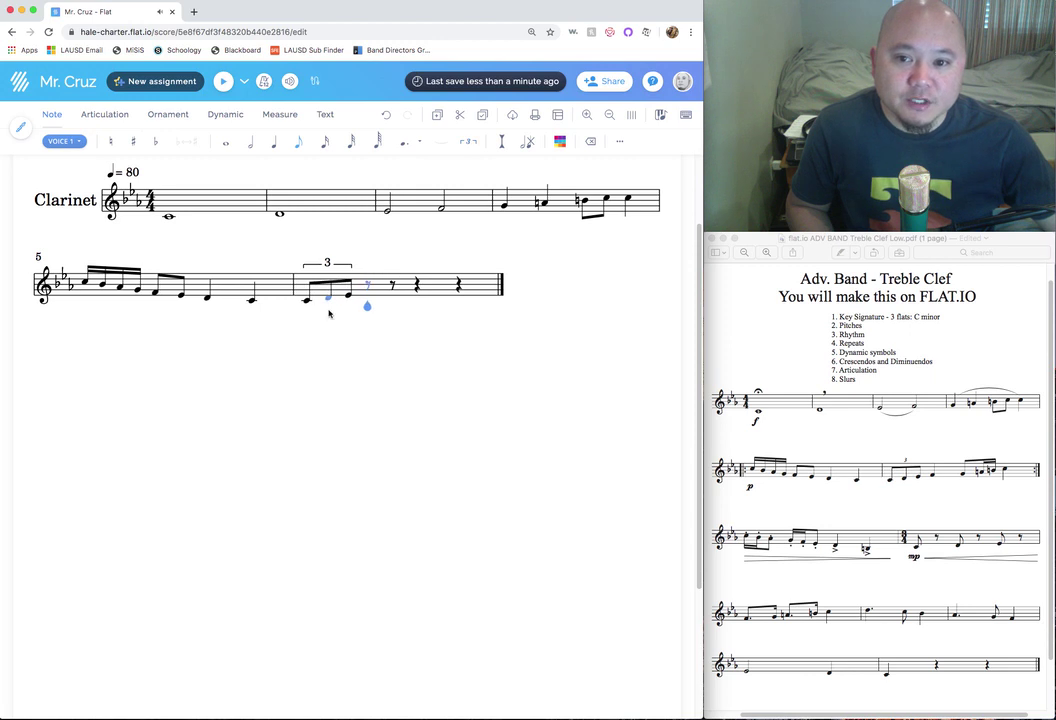
{"action": "left_click", "coordinate": [320, 298]}
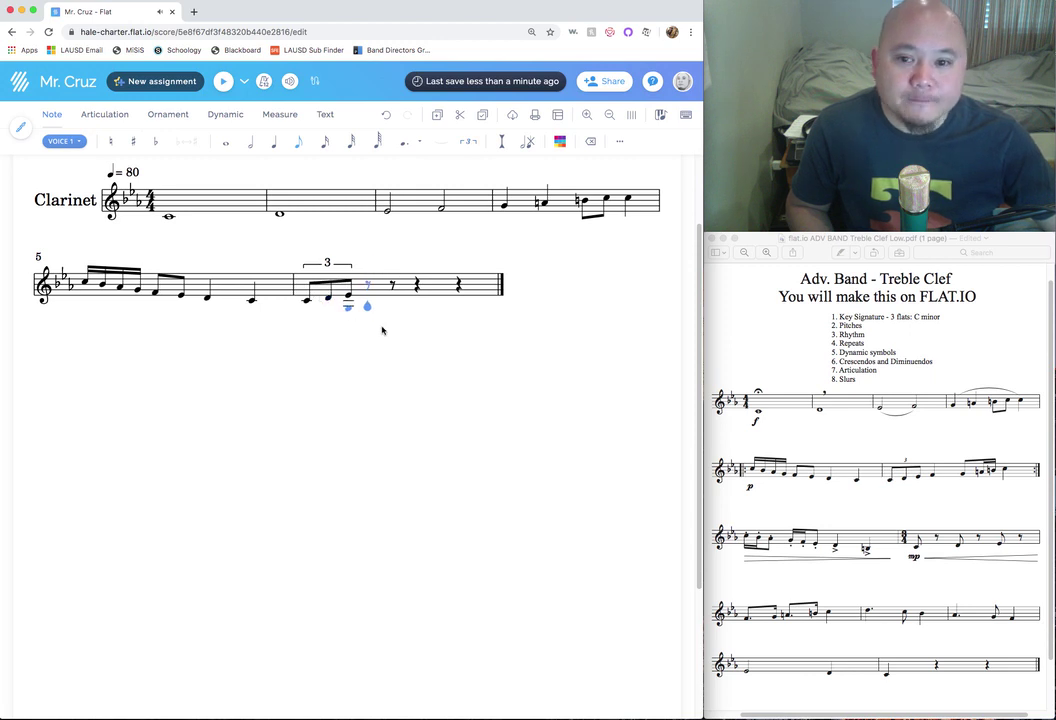
Enter a quarter note F on the second beat of the sixth measure
{"action": "left_click", "coordinate": [274, 141]}
{"action": "key", "text": "Left"}
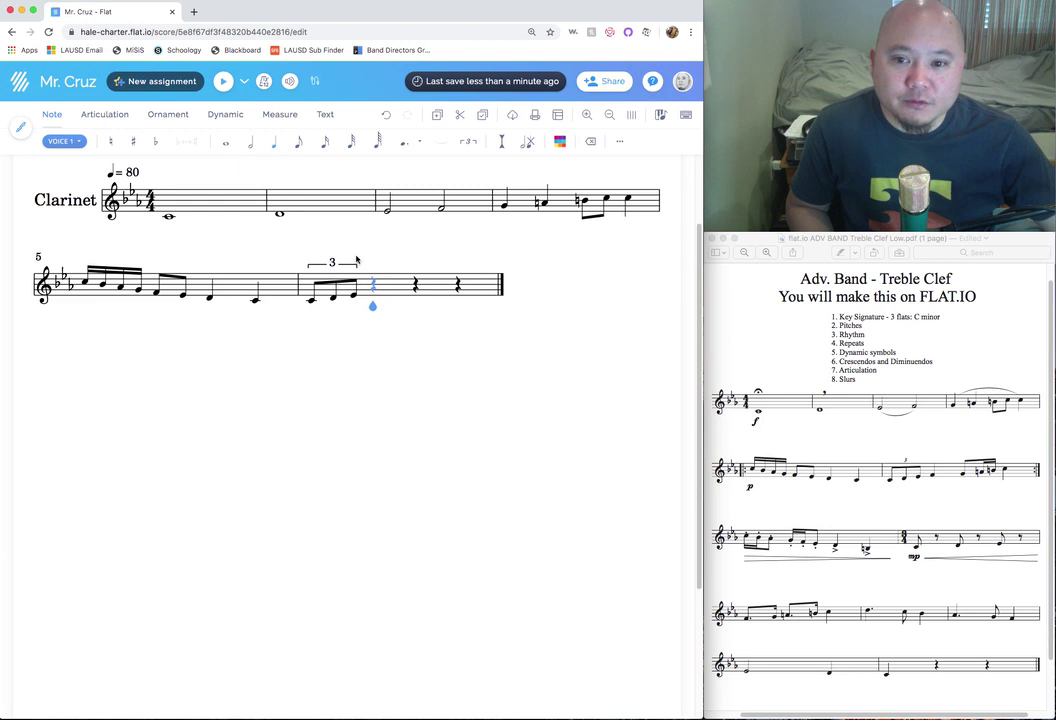
{"action": "left_click", "coordinate": [372, 287]}
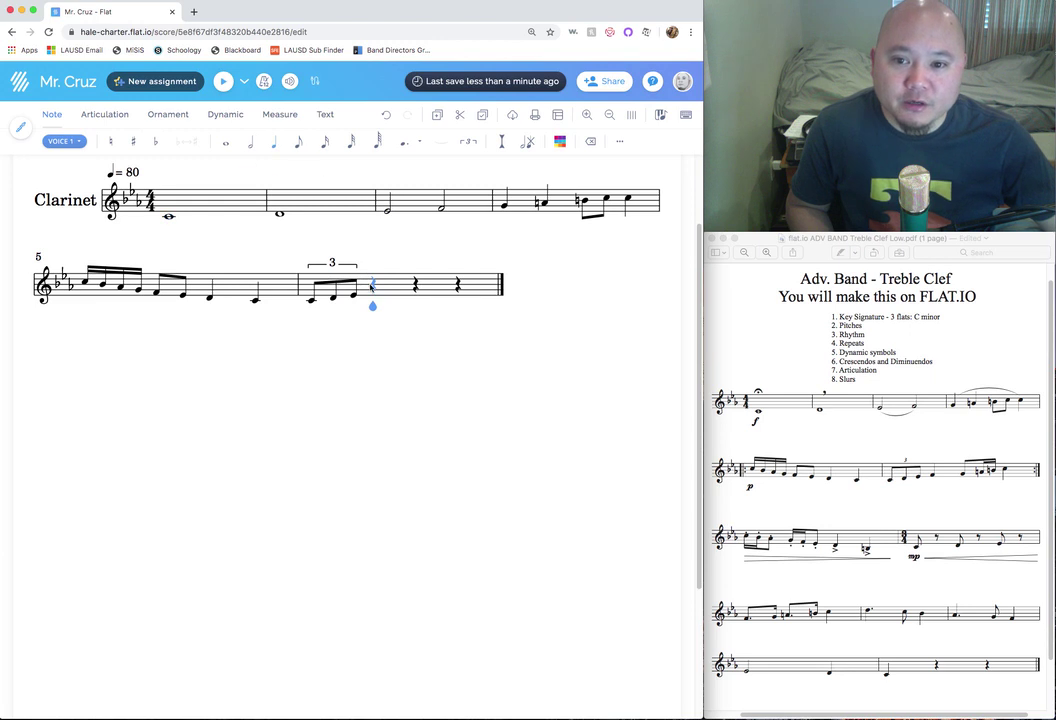
{"action": "key", "text": "Right"}
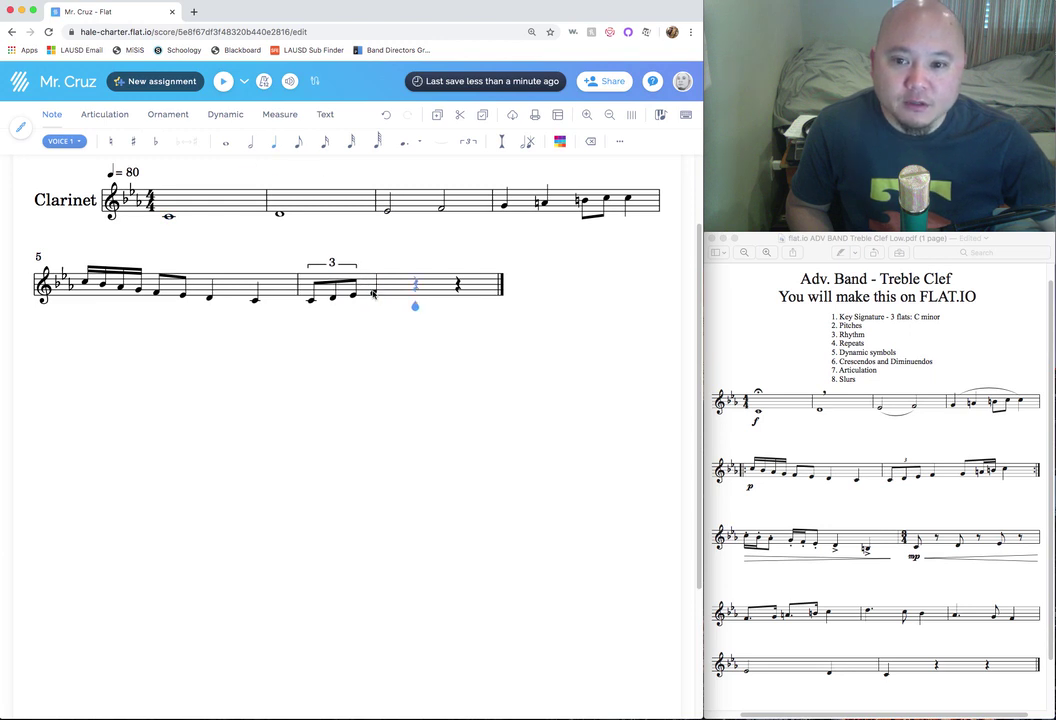
Enter an eighth note G and sixteenth notes A and B on the third beat of the sixth measure
{"action": "left_click", "coordinate": [416, 287]}
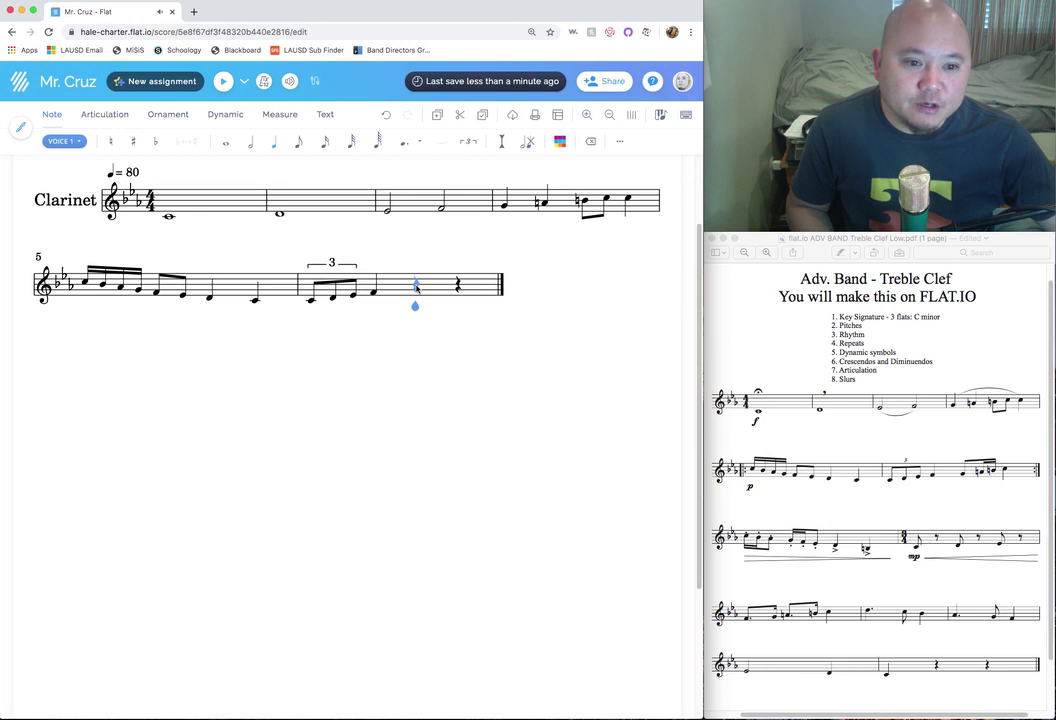
{"action": "key", "text": "ctrl+z"}
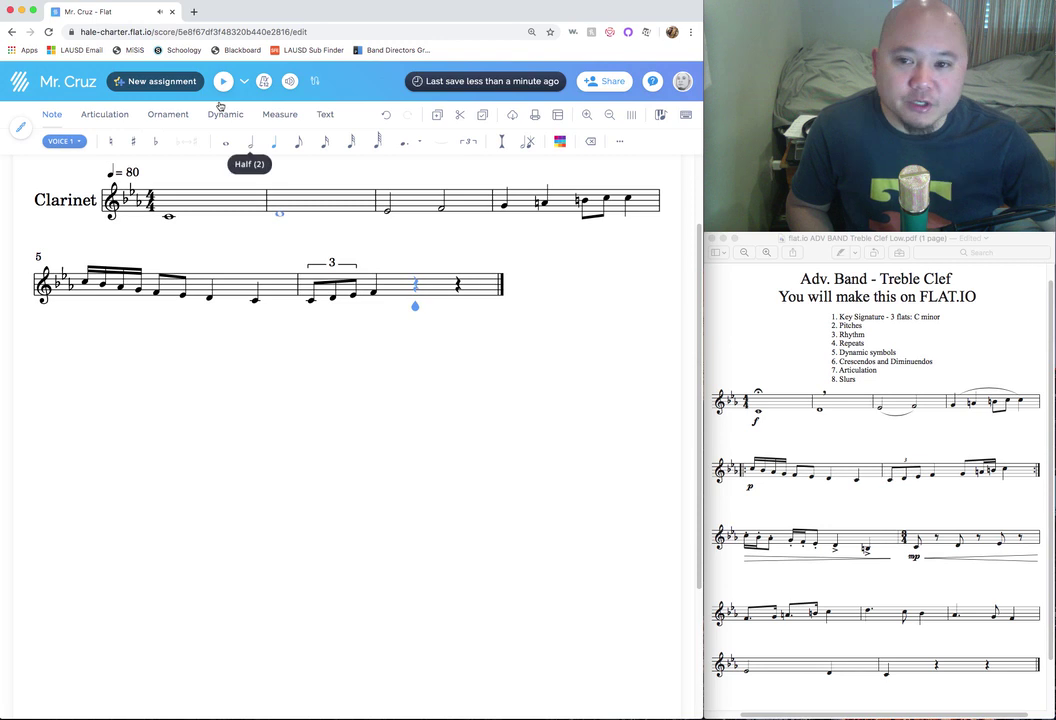
{"action": "left_click", "coordinate": [299, 147]}
{"action": "left_click", "coordinate": [409, 288]}
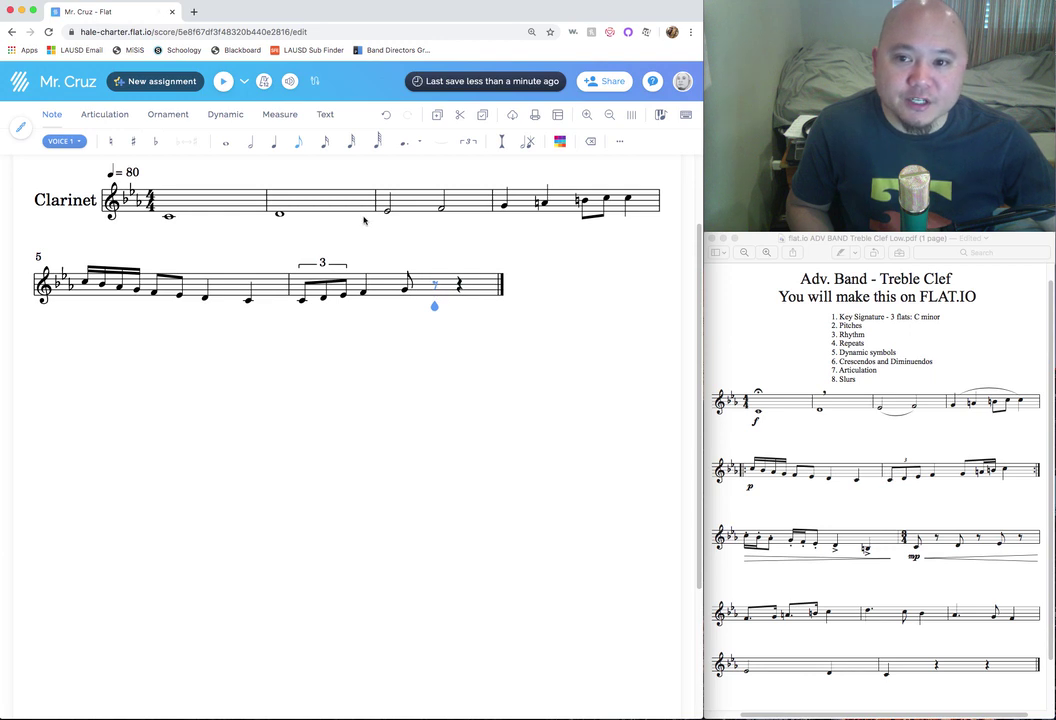
{"action": "left_click", "coordinate": [324, 142]}
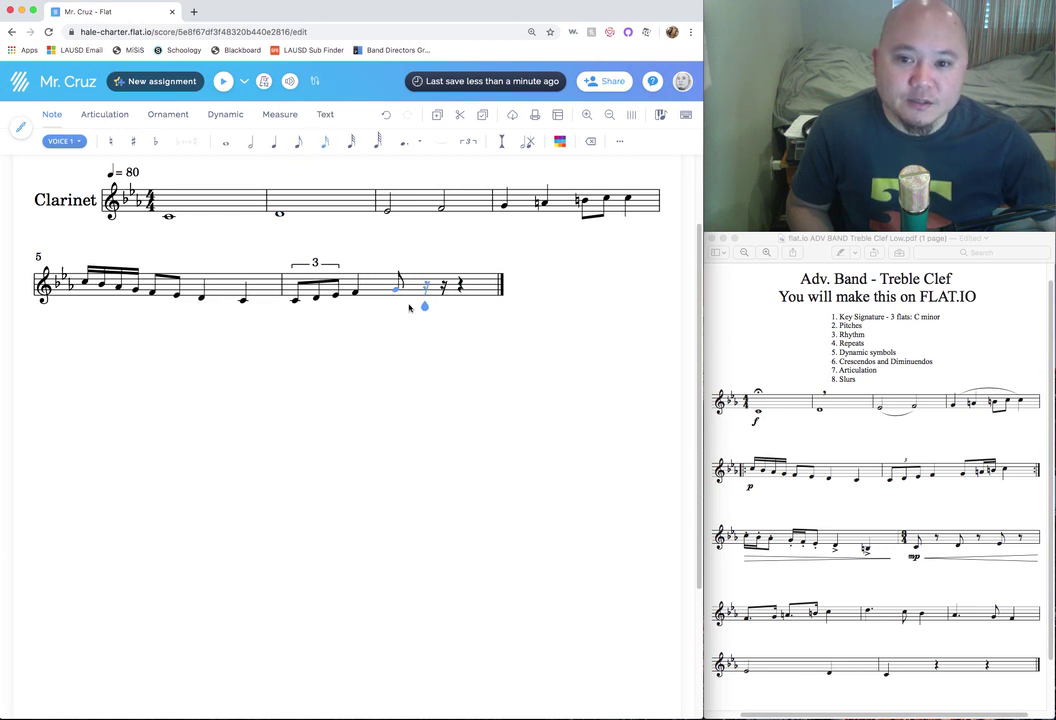
{"action": "left_click", "coordinate": [426, 288]}
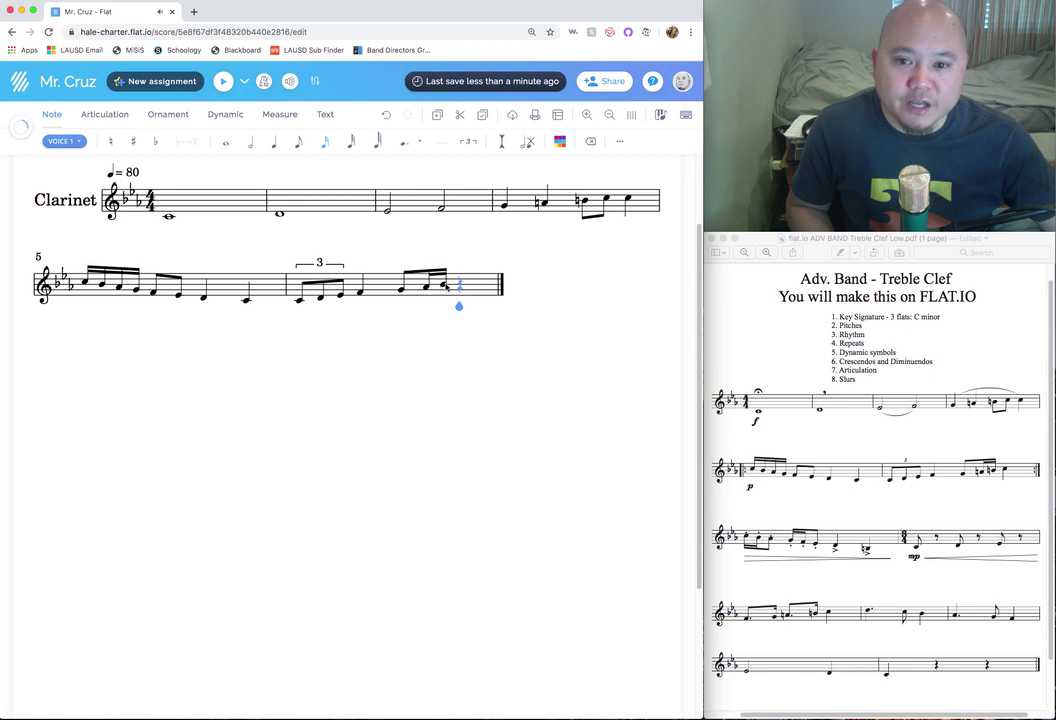
{"action": "left_click", "coordinate": [441, 287]}
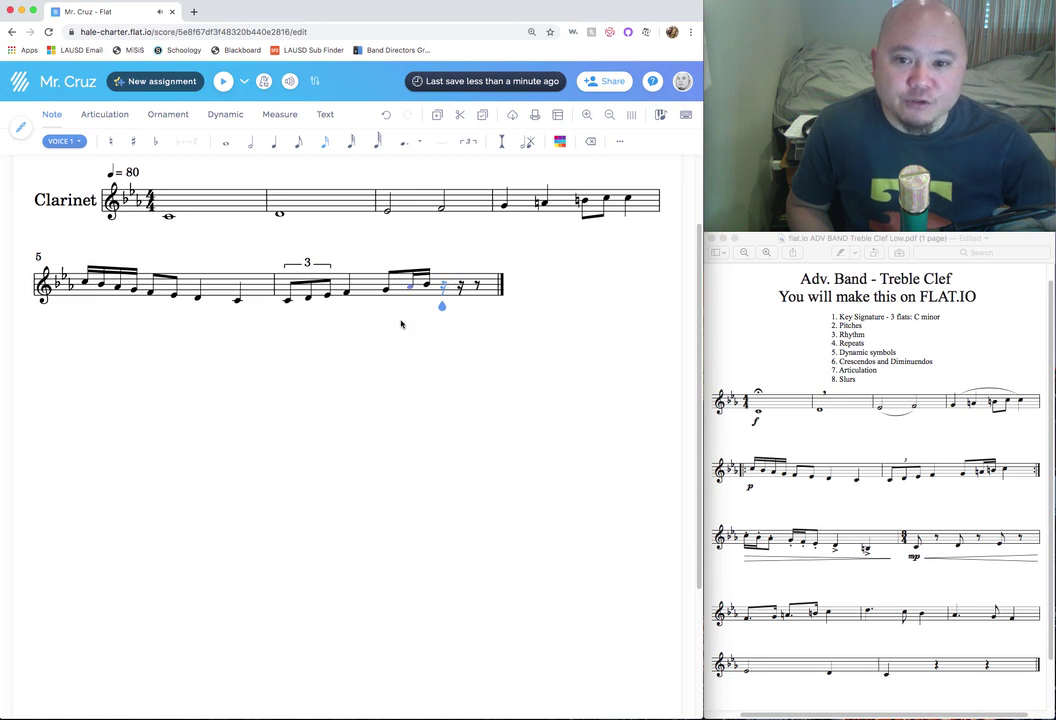
Add natural signs to the sixteenth notes A and B in the sixth measure
{"action": "key", "text": "Left"}
{"action": "left_click", "coordinate": [410, 308]}
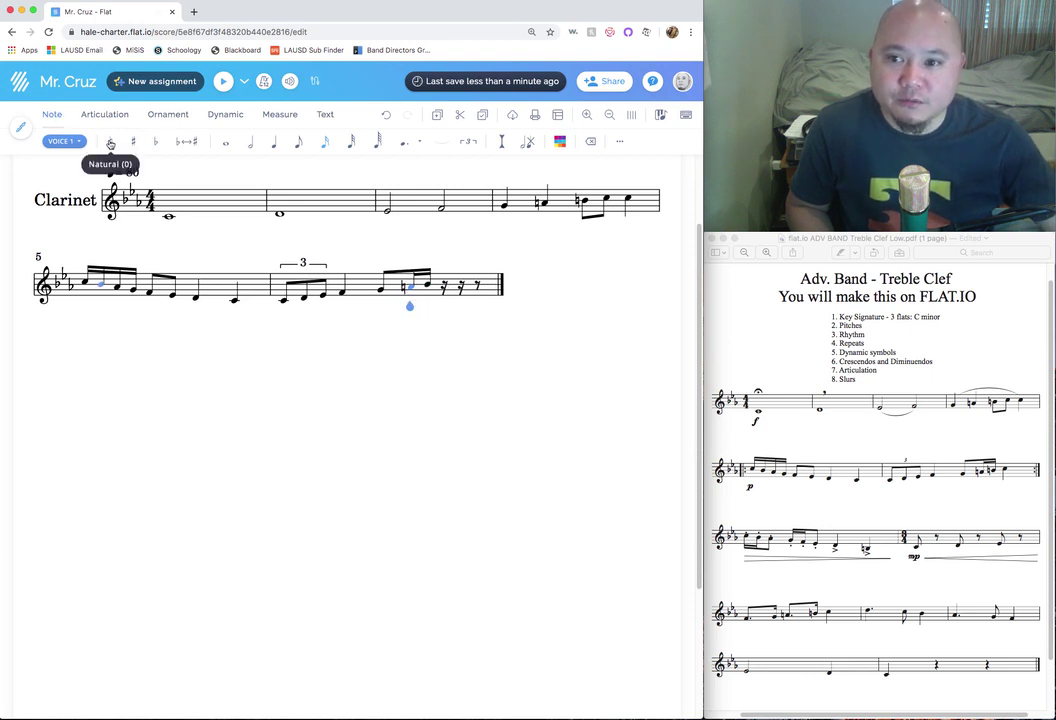
{"action": "left_click", "coordinate": [110, 142]}
{"action": "key", "text": "Right"}
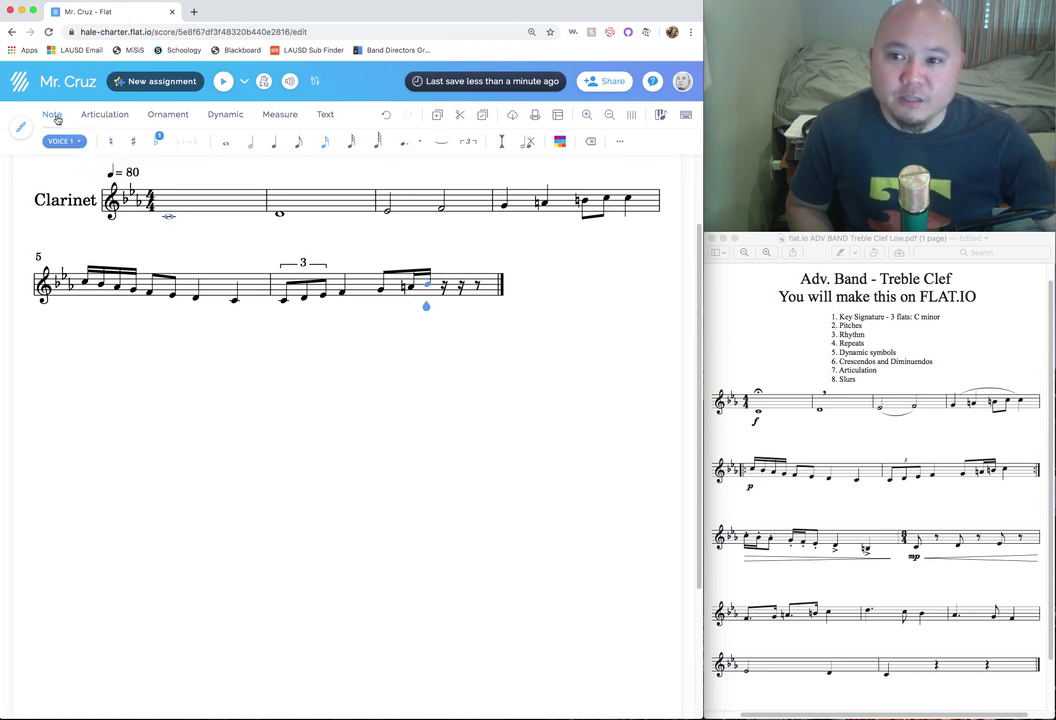
{"action": "left_click", "coordinate": [111, 143]}
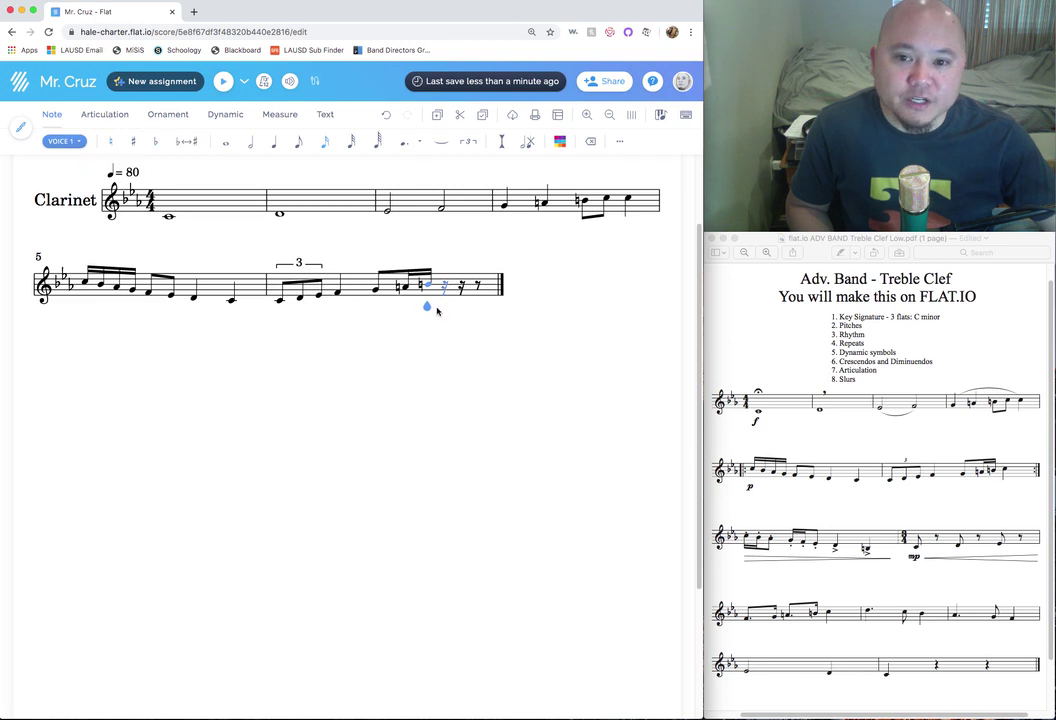
Enter a quarter note C on the last beat of the sixth measure
{"action": "left_click", "coordinate": [1013, 474]}
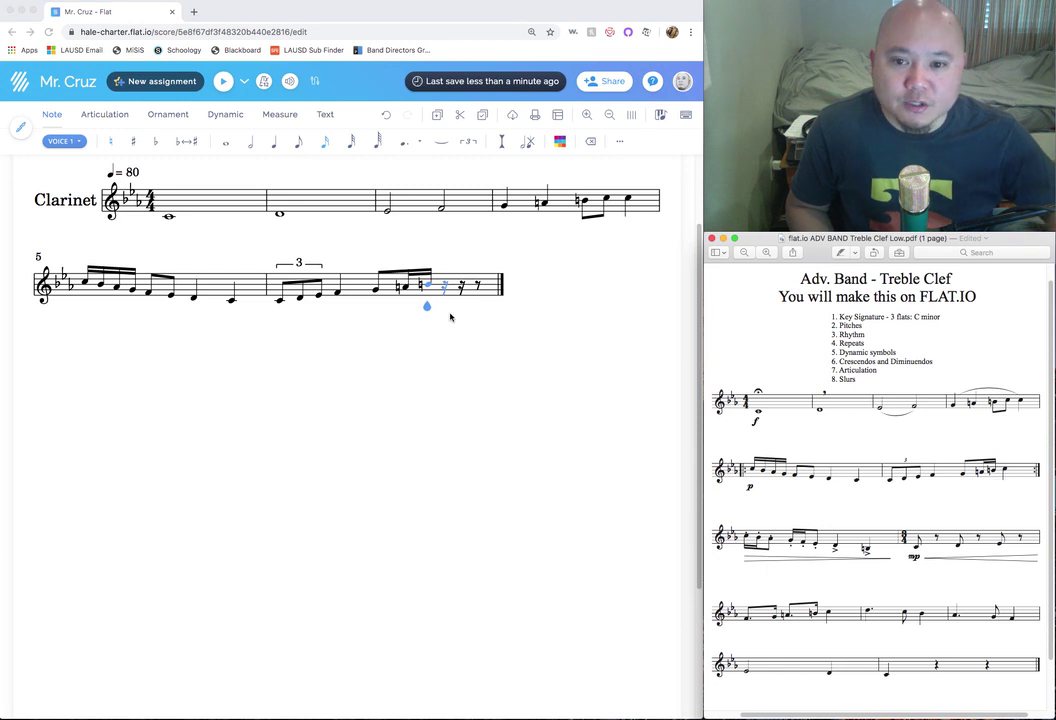
{"action": "left_click", "coordinate": [451, 316]}
{"action": "left_click", "coordinate": [448, 310]}
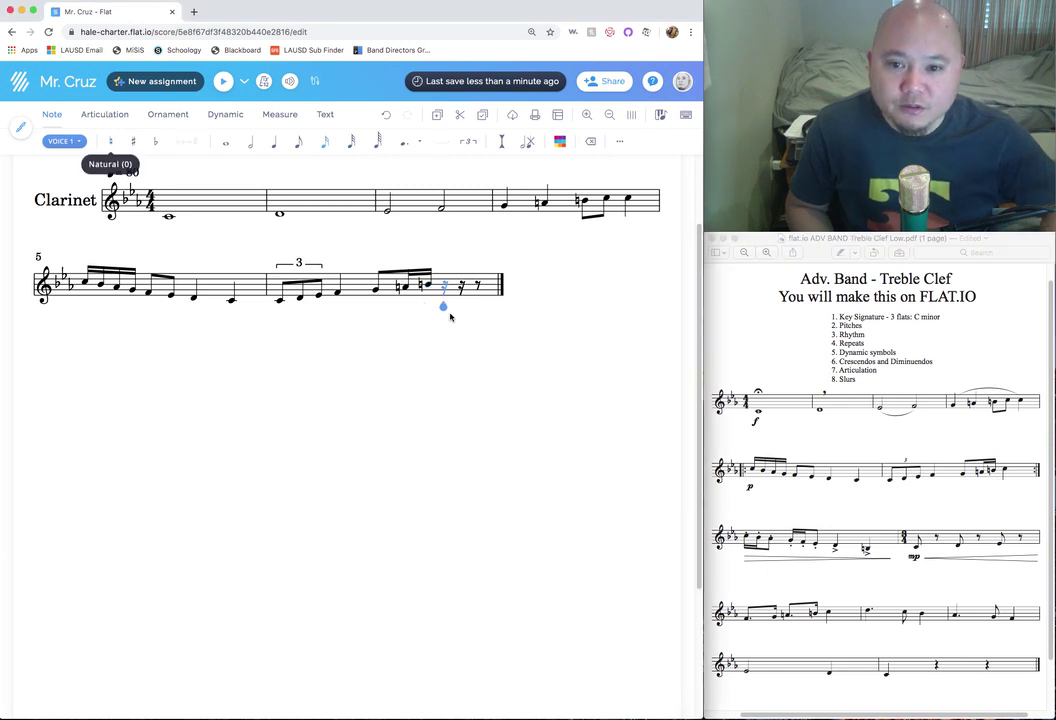
{"action": "left_click", "coordinate": [272, 143]}
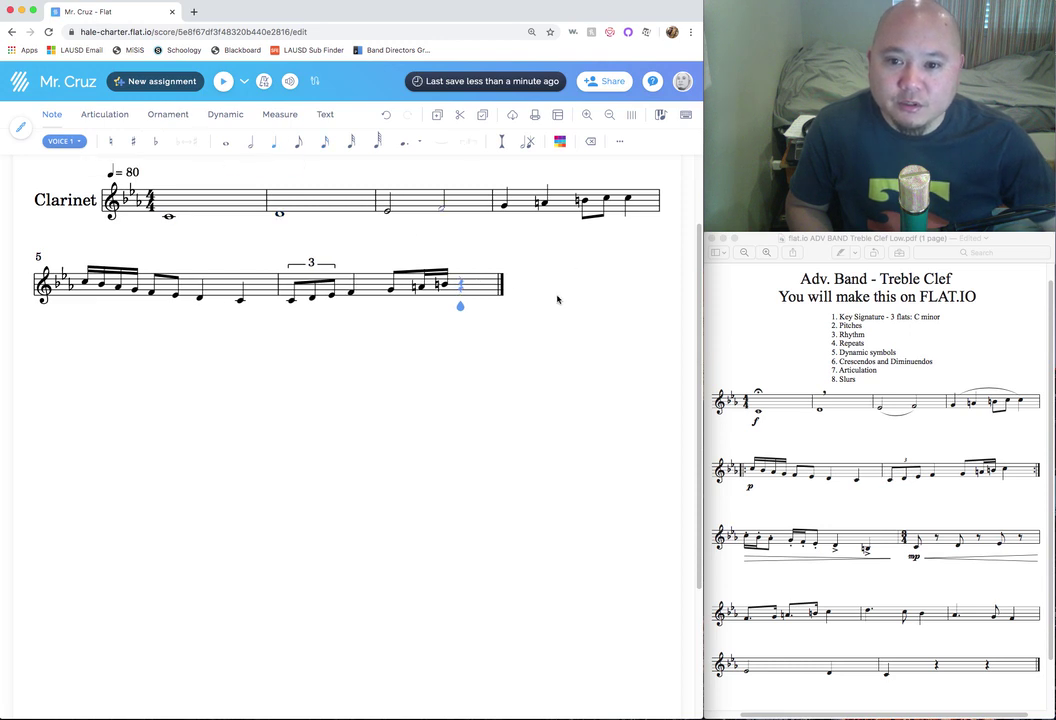
{"action": "left_click", "coordinate": [462, 280]}
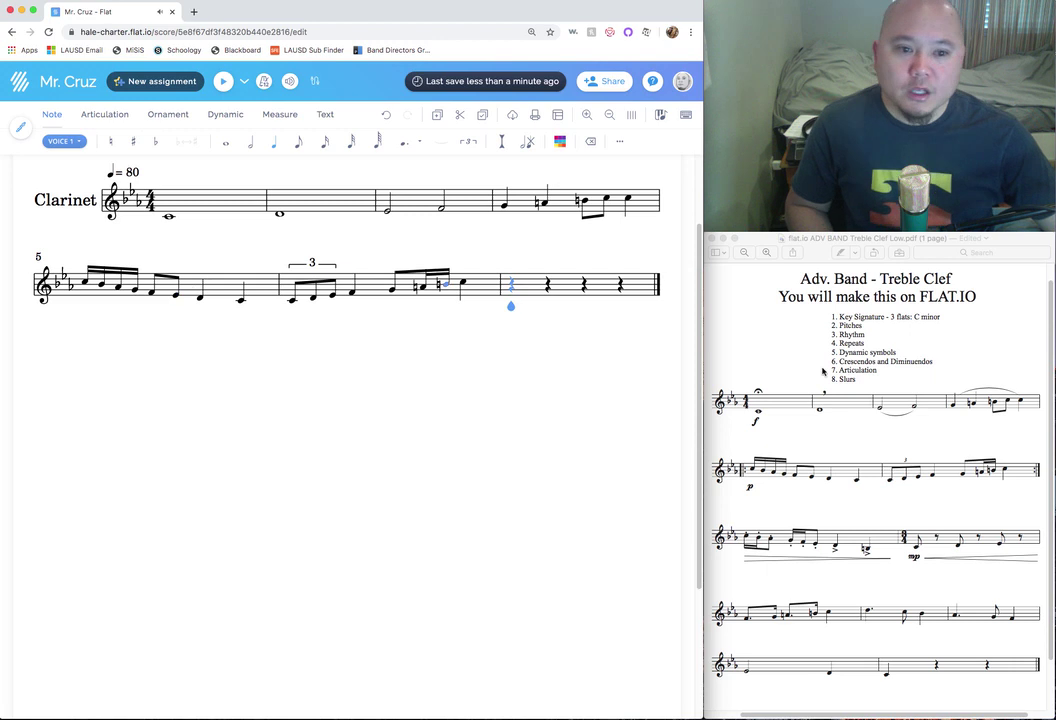
Highlight the second line of music in the PDF reference sheet and return to the score
{"action": "left_click", "coordinate": [755, 457]}
{"action": "left_click_drag", "start_coordinate": [738, 468], "coordinate": [1034, 468]}
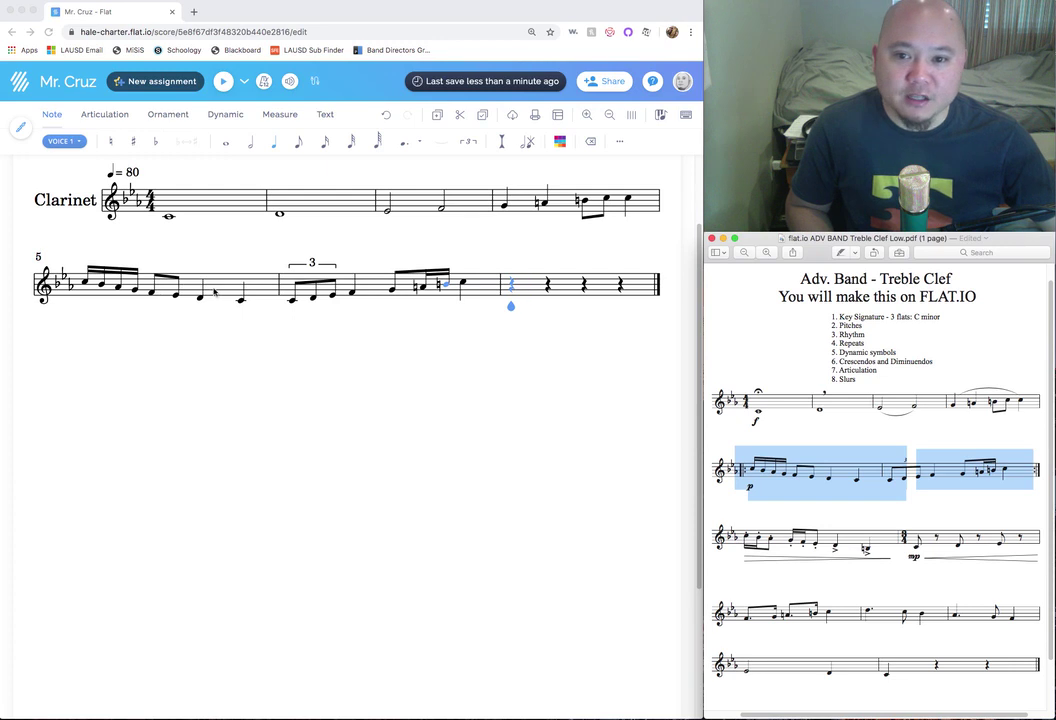
{"action": "left_click", "coordinate": [461, 329]}
Insert a line break so that the seventh measure starts a new line of music
{"action": "left_click", "coordinate": [463, 286]}
{"action": "left_click", "coordinate": [463, 308]}
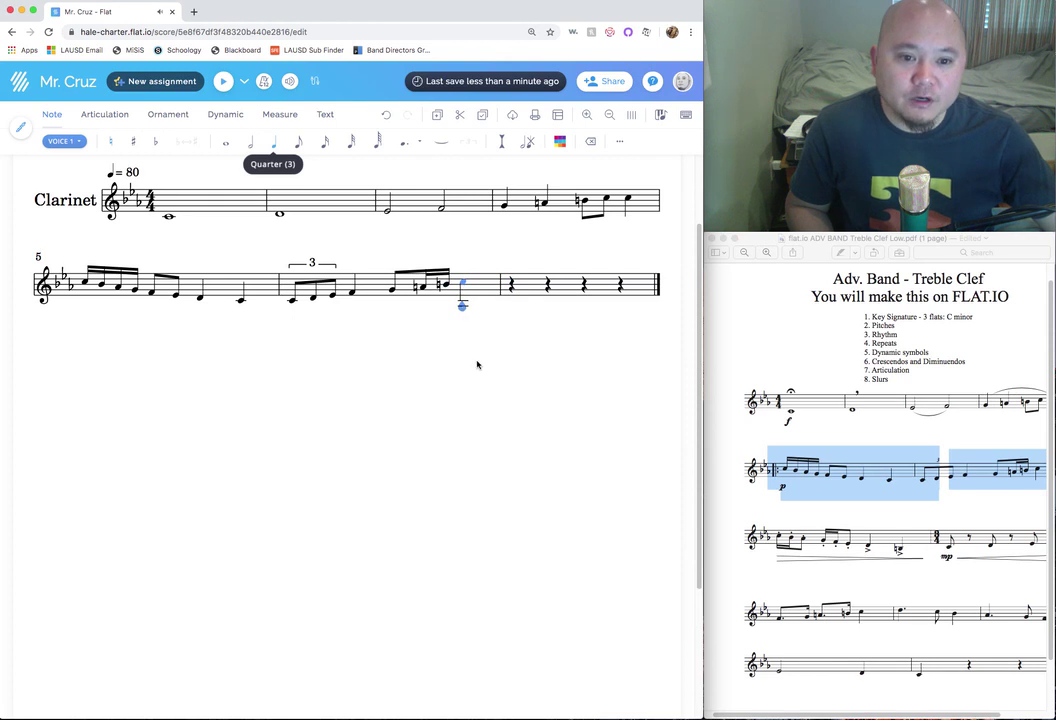
{"action": "left_click", "coordinate": [790, 708]}
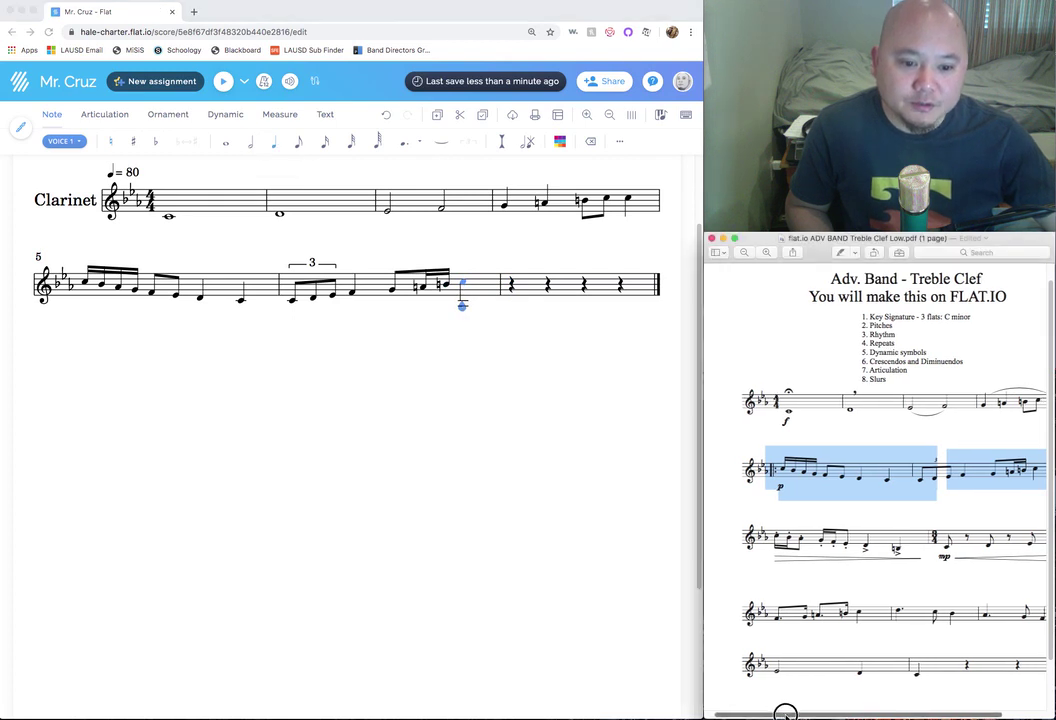
{"action": "scroll", "coordinate": [800, 705], "scroll_direction": "right", "scroll_amount": 2}
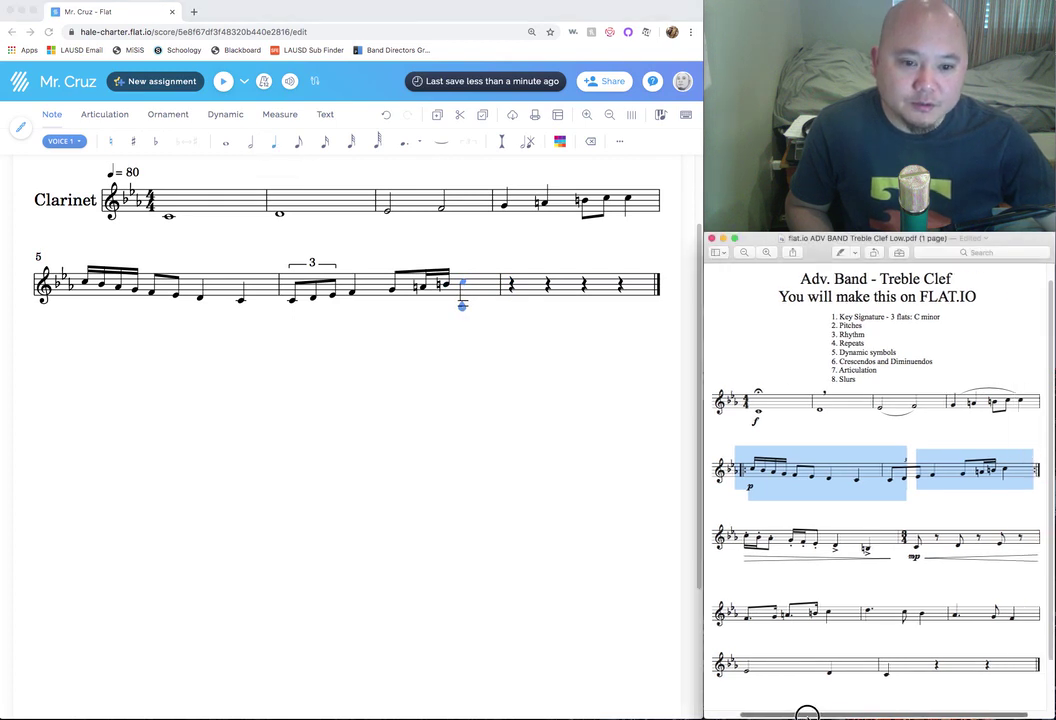
{"action": "left_click", "coordinate": [291, 117]}
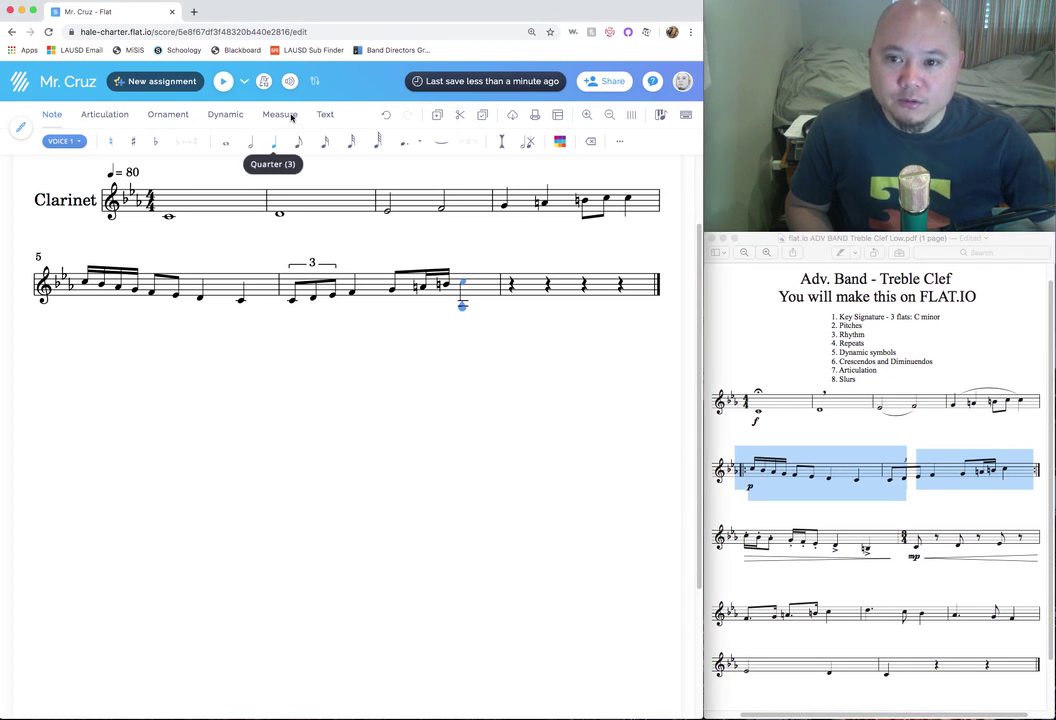
{"action": "left_click", "coordinate": [290, 117]}
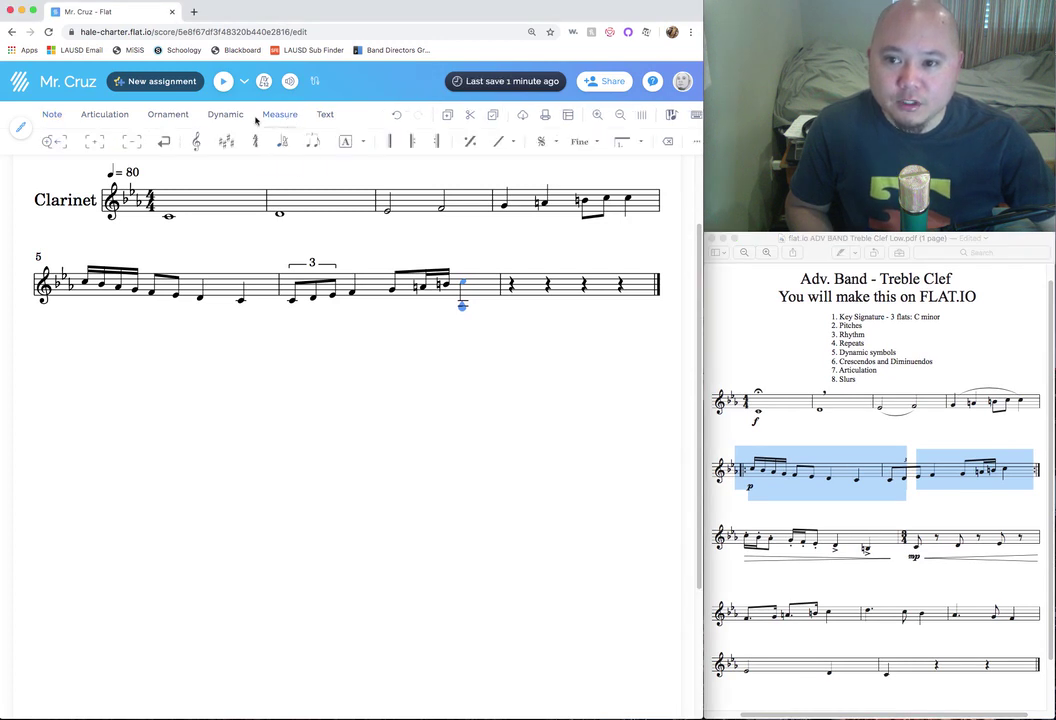
{"action": "left_click", "coordinate": [166, 145]}
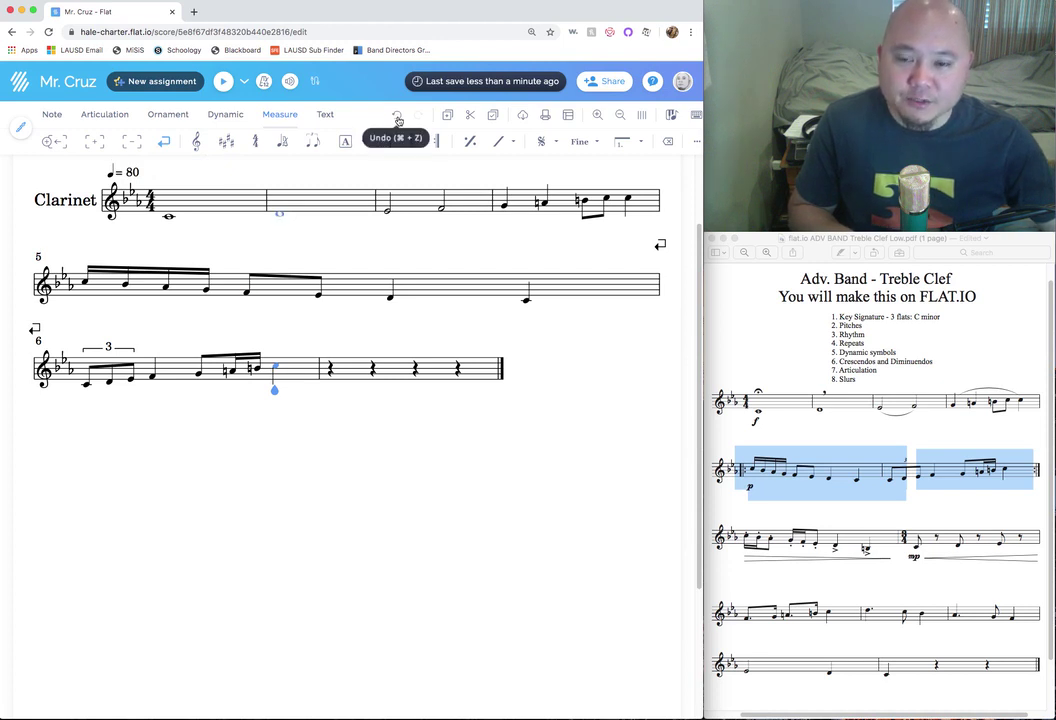
{"action": "left_click", "coordinate": [398, 120]}
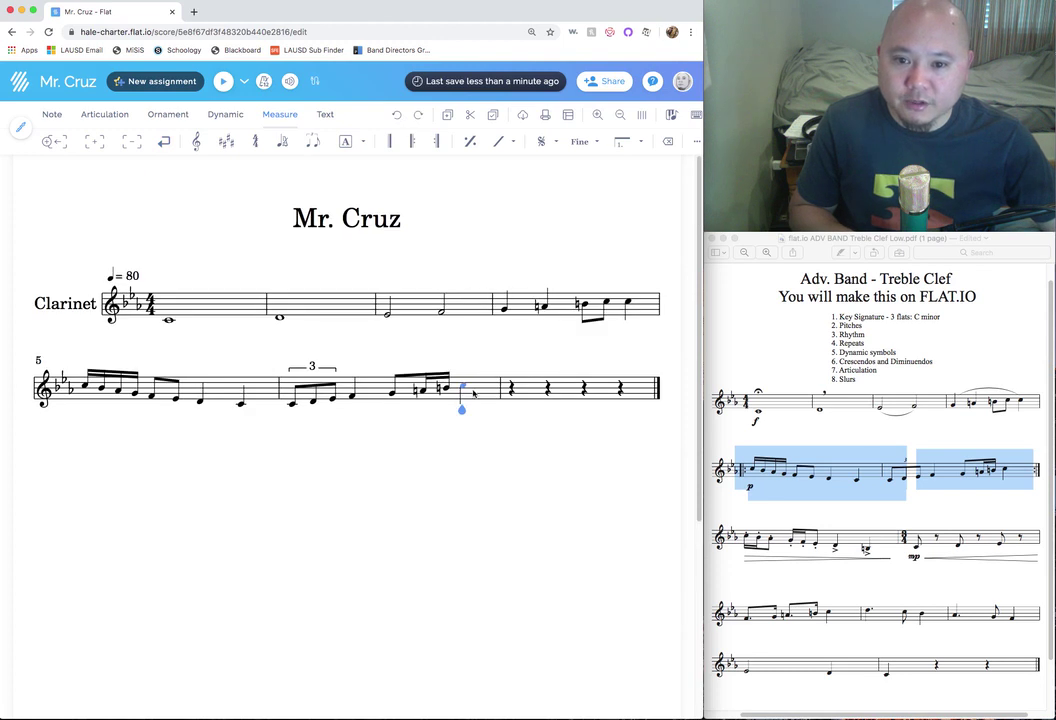
{"action": "key", "text": "c"}
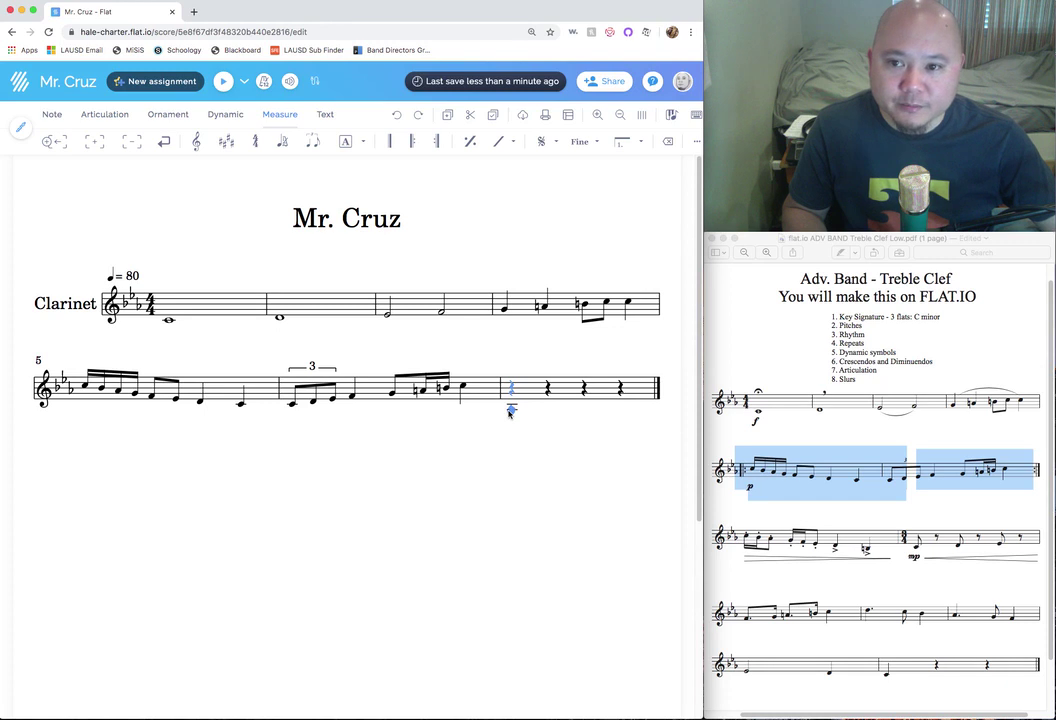
{"action": "left_click", "coordinate": [165, 143]}
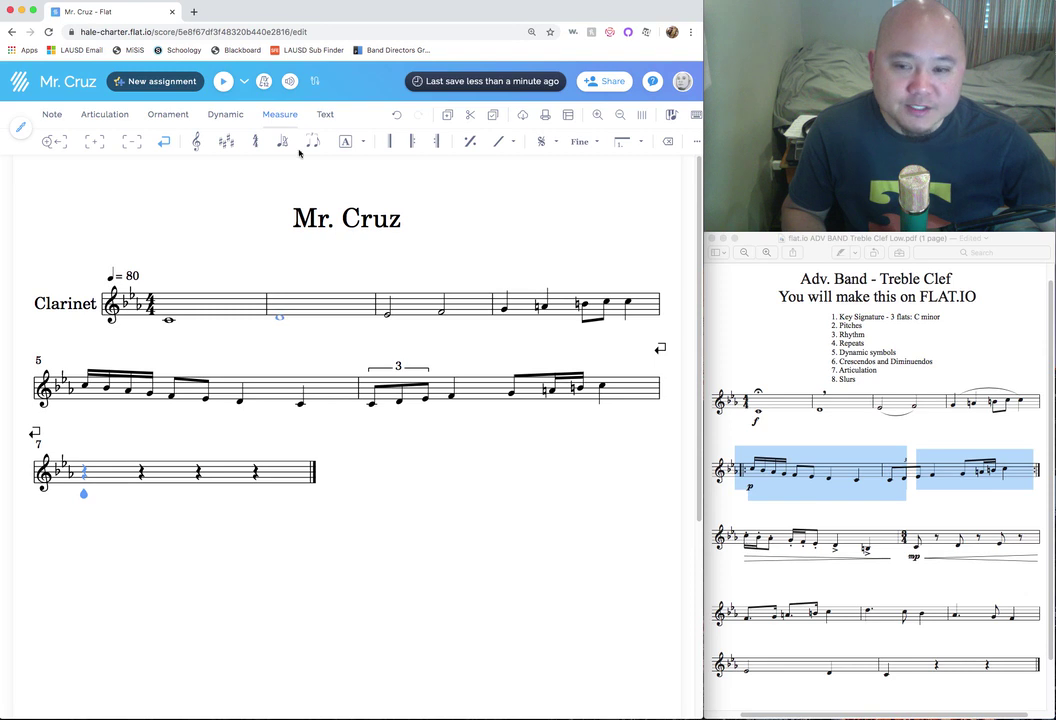
Enter sixteenth notes C and B and an eighth note A on the first beat of the seventh measure
{"action": "left_click", "coordinate": [53, 115]}
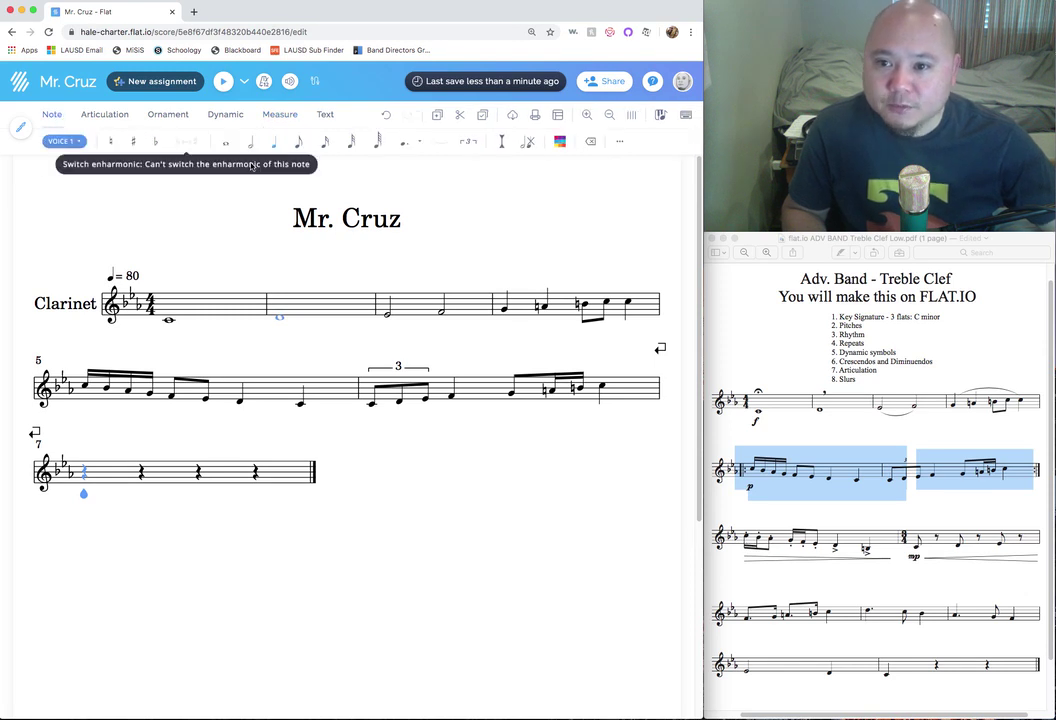
{"action": "left_click", "coordinate": [297, 146]}
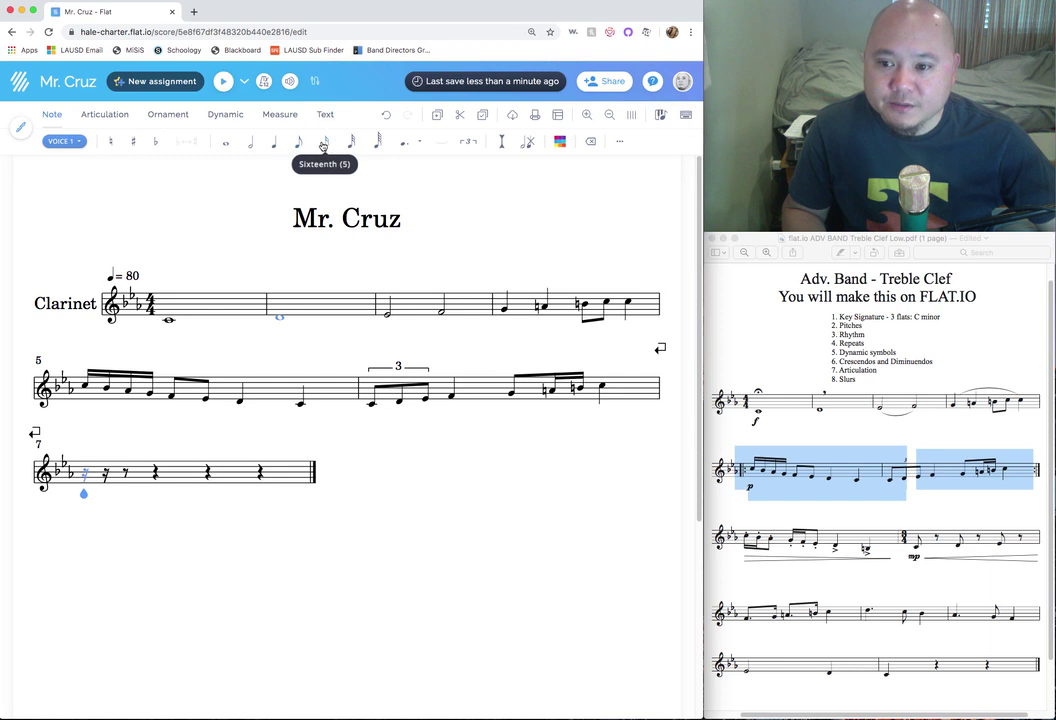
{"action": "left_click", "coordinate": [324, 146]}
{"action": "left_click", "coordinate": [85, 472]}
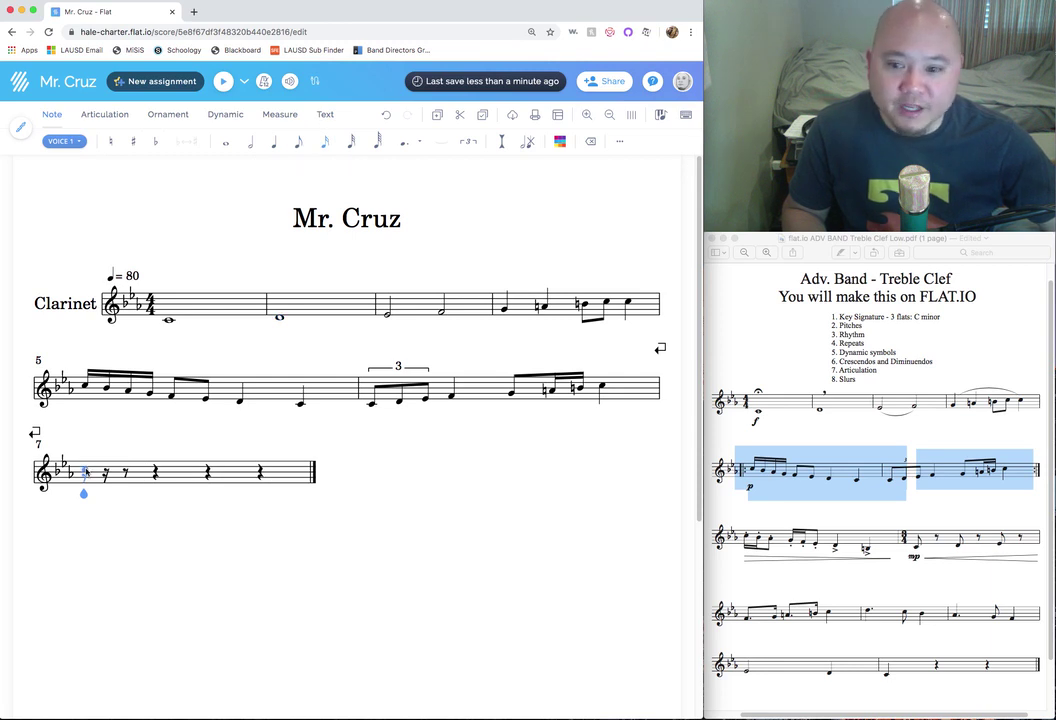
{"action": "left_click", "coordinate": [102, 473]}
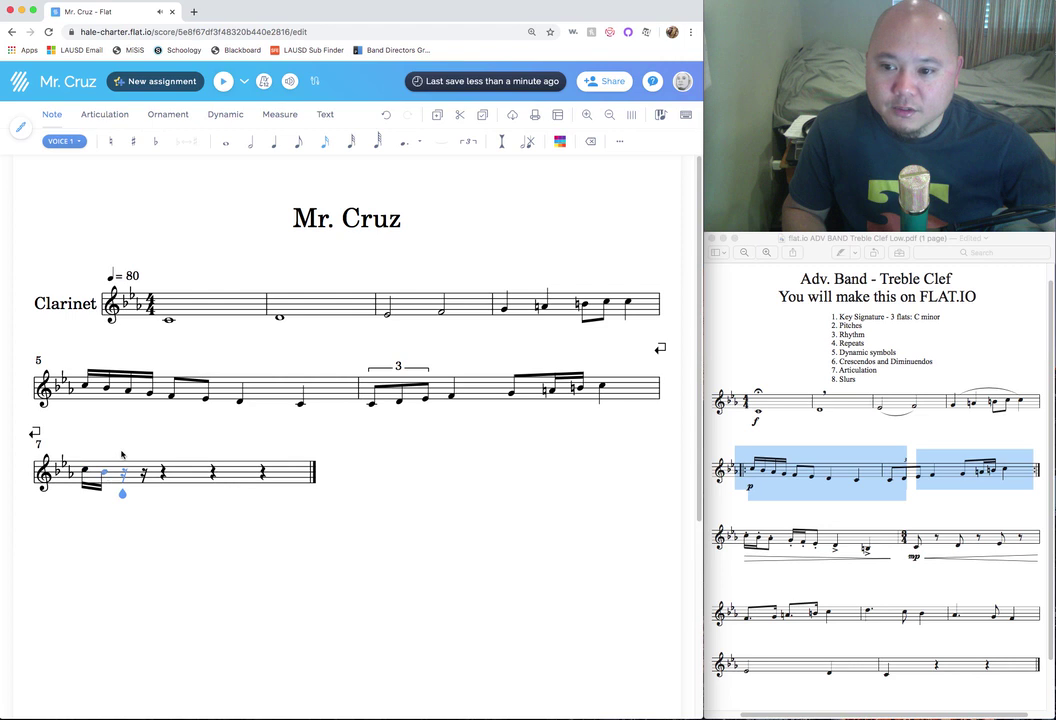
{"action": "left_click", "coordinate": [297, 143]}
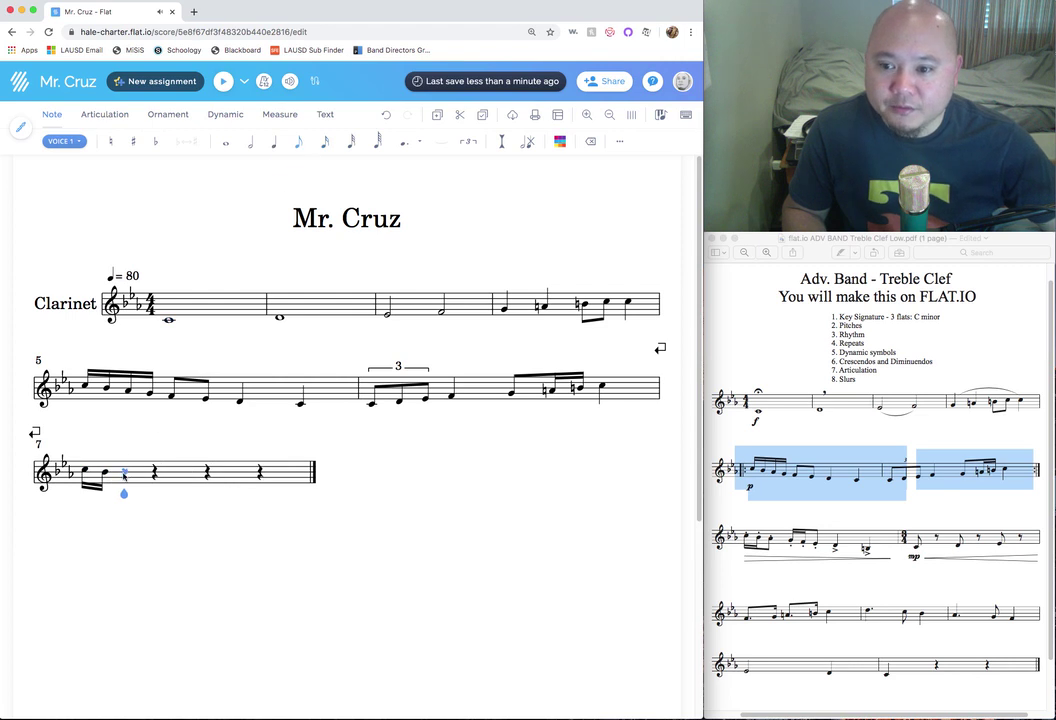
{"action": "left_click", "coordinate": [124, 472]}
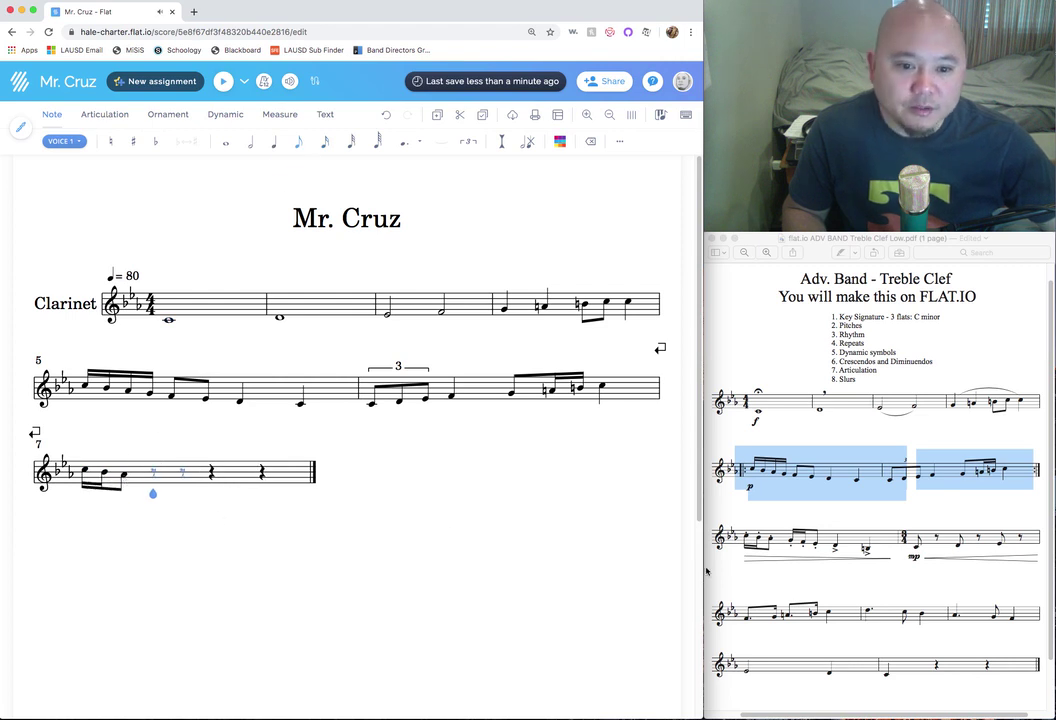
Enter sixteenth notes G and F and an eighth note E on the second beat of the seventh measure
{"action": "left_click", "coordinate": [820, 548]}
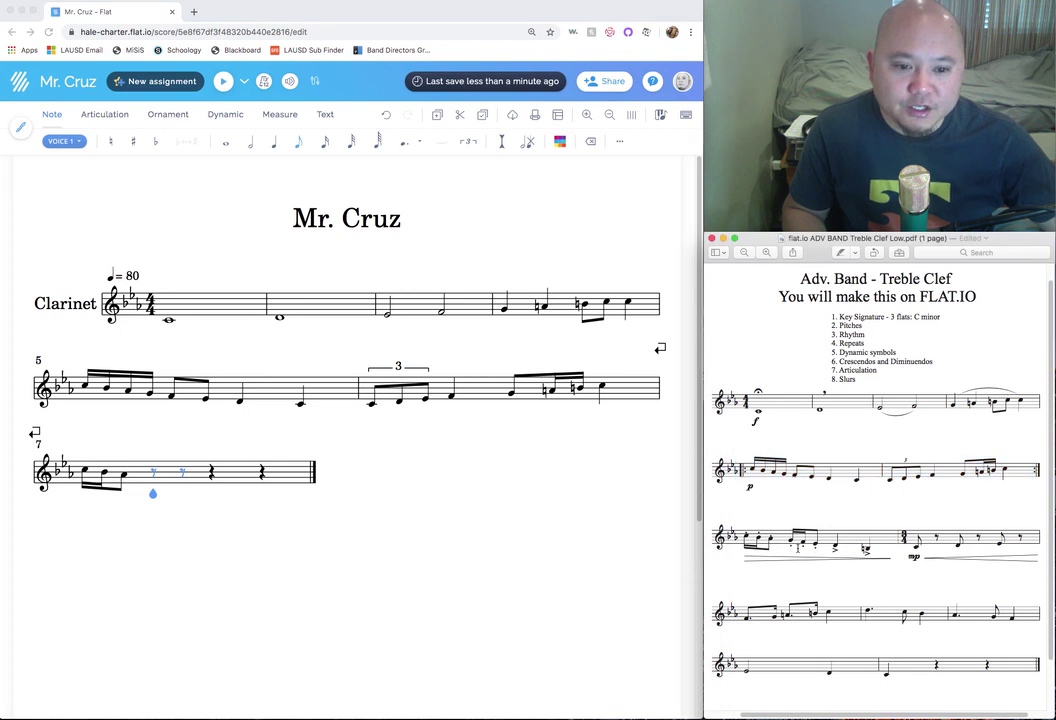
{"action": "left_click", "coordinate": [298, 141]}
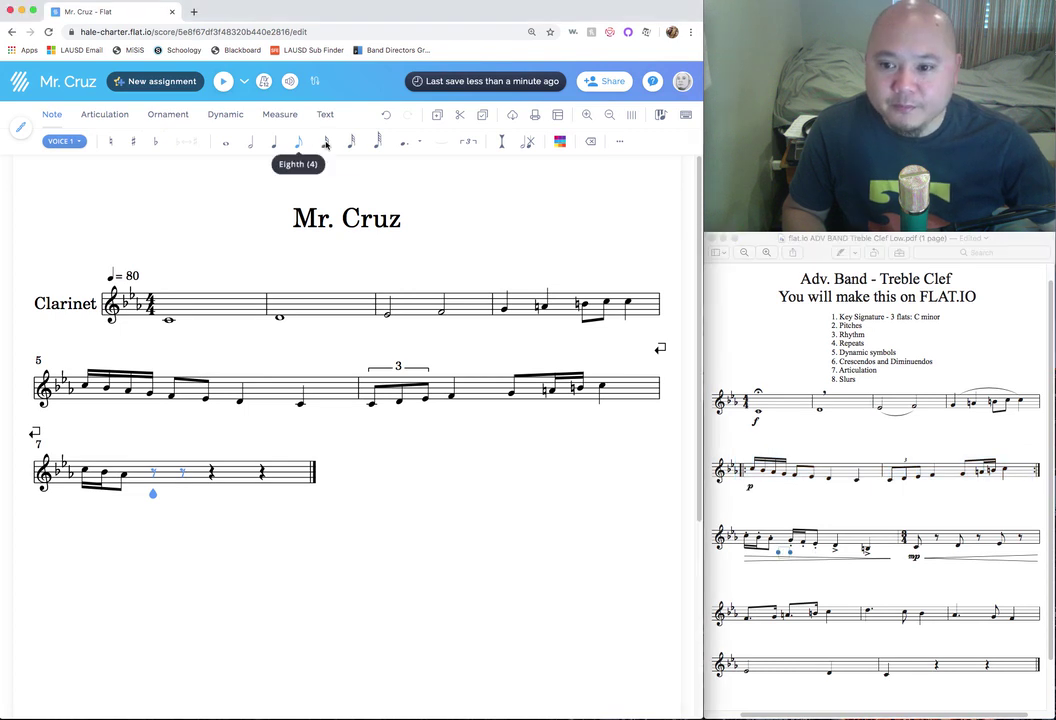
{"action": "left_click", "coordinate": [325, 143]}
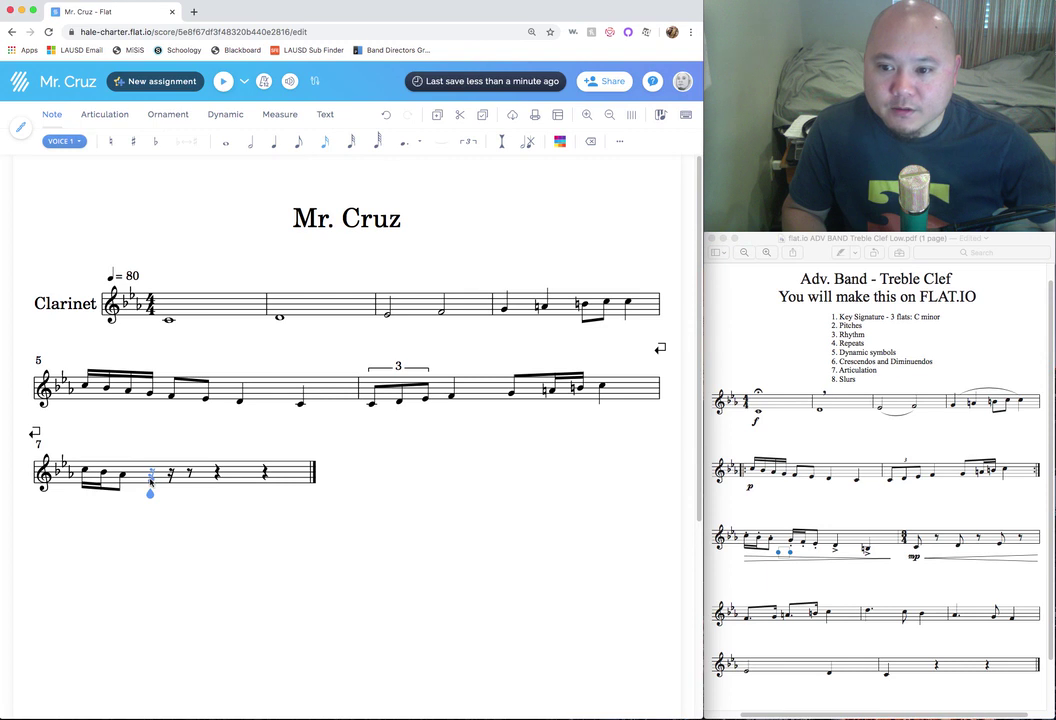
{"action": "left_click", "coordinate": [151, 478]}
{"action": "left_click", "coordinate": [169, 481]}
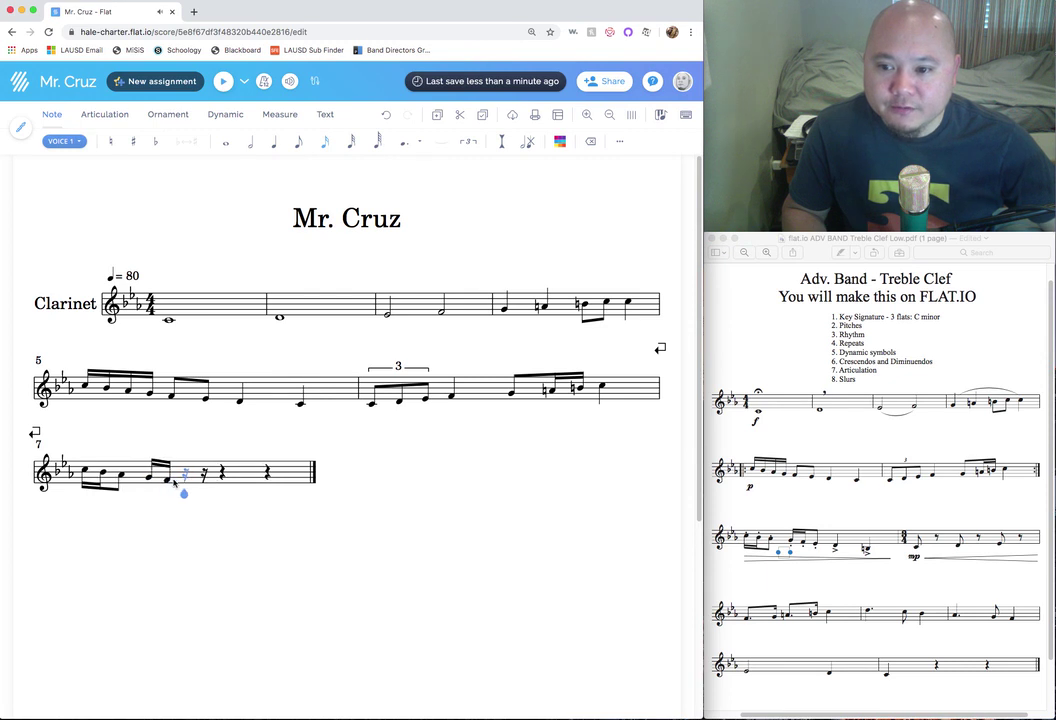
{"action": "left_click", "coordinate": [298, 145]}
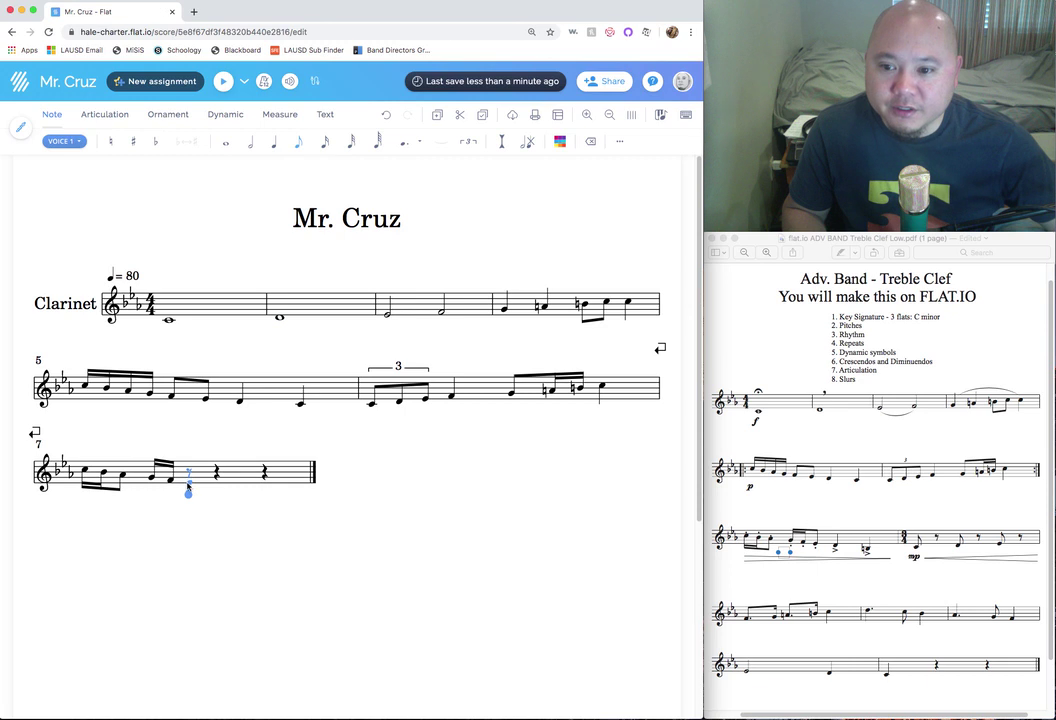
{"action": "left_click", "coordinate": [188, 486]}
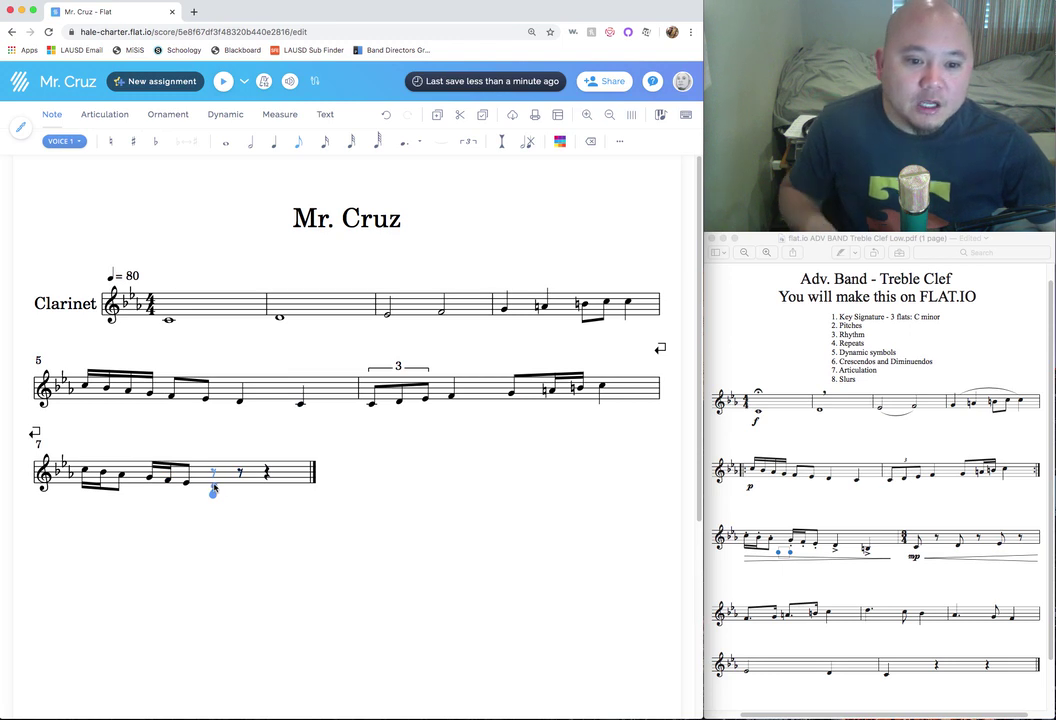
Enter quarter notes D and low B on the last two beats of the seventh measure and make the B natural
{"action": "left_click", "coordinate": [274, 141]}
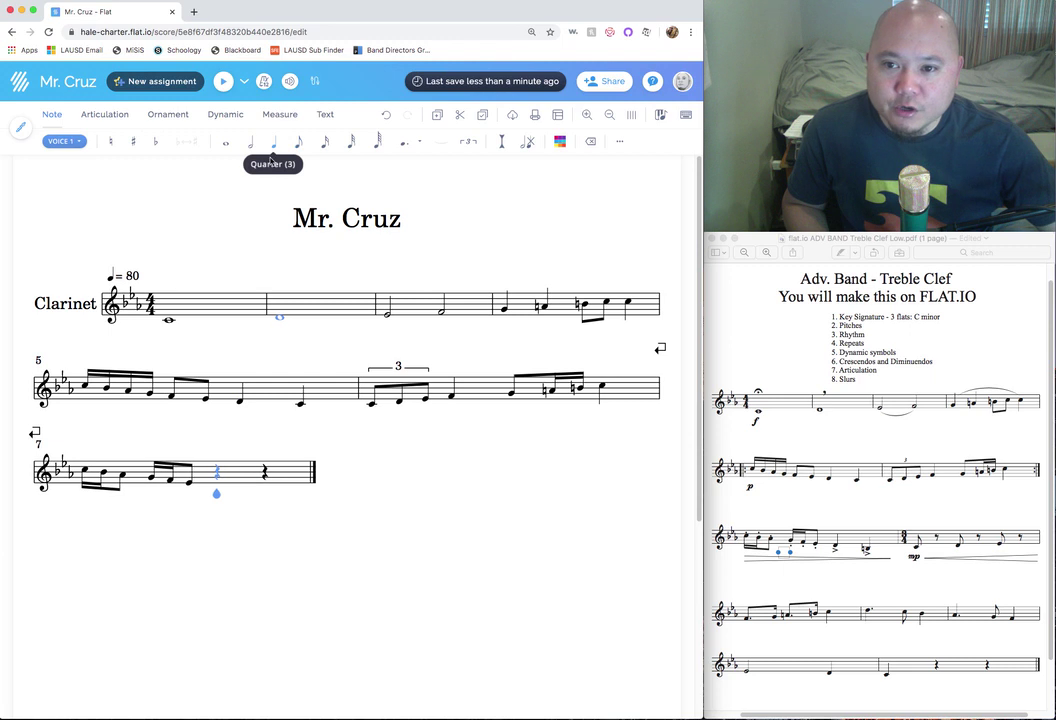
{"action": "left_click", "coordinate": [217, 490]}
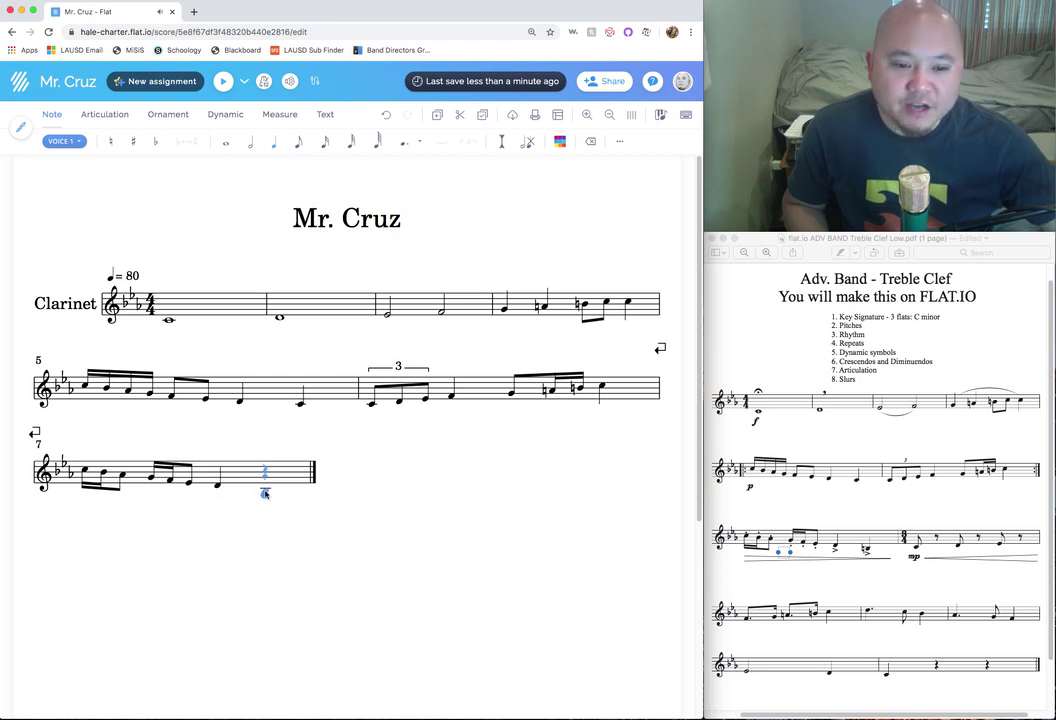
{"action": "left_click", "coordinate": [265, 493]}
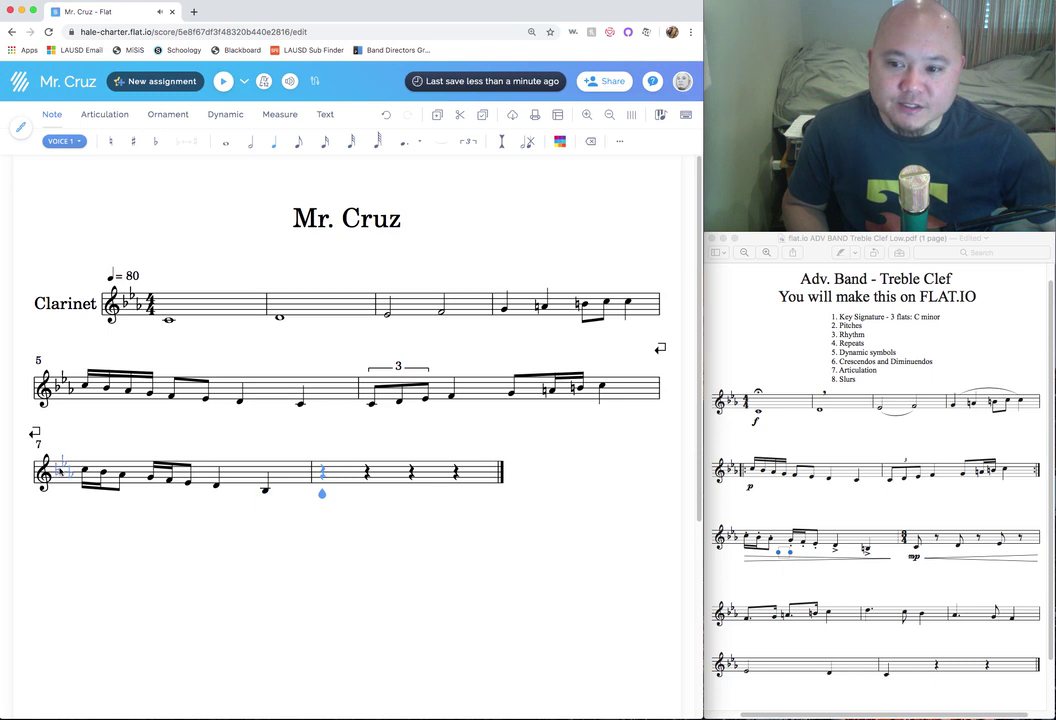
{"action": "left_click", "coordinate": [265, 507]}
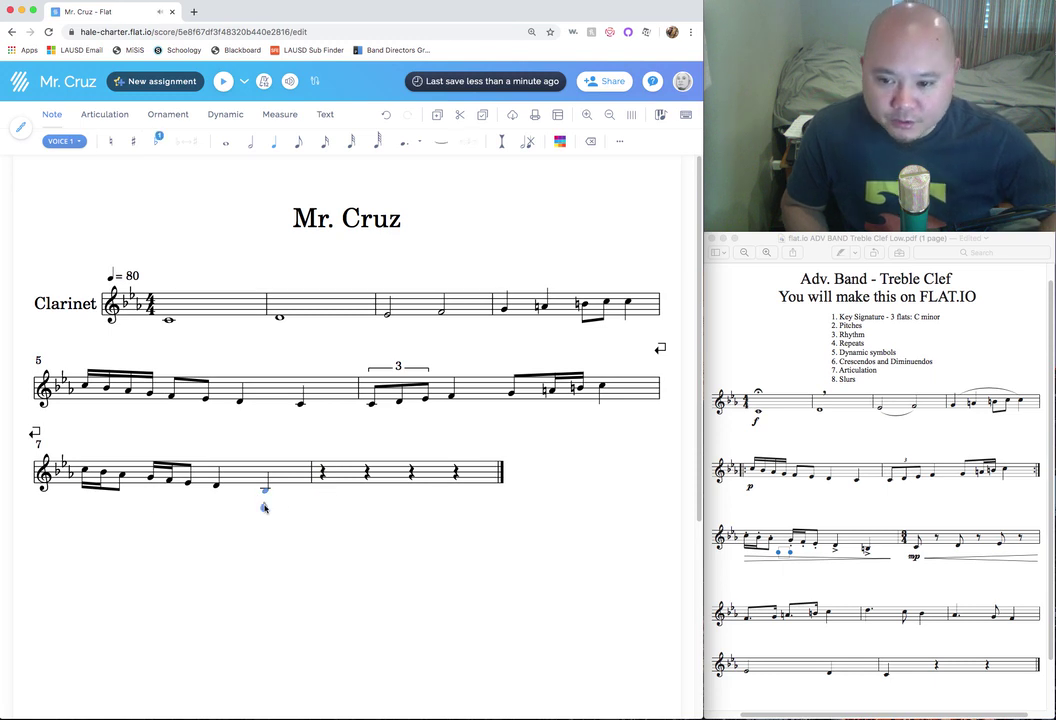
{"action": "left_click", "coordinate": [113, 143]}
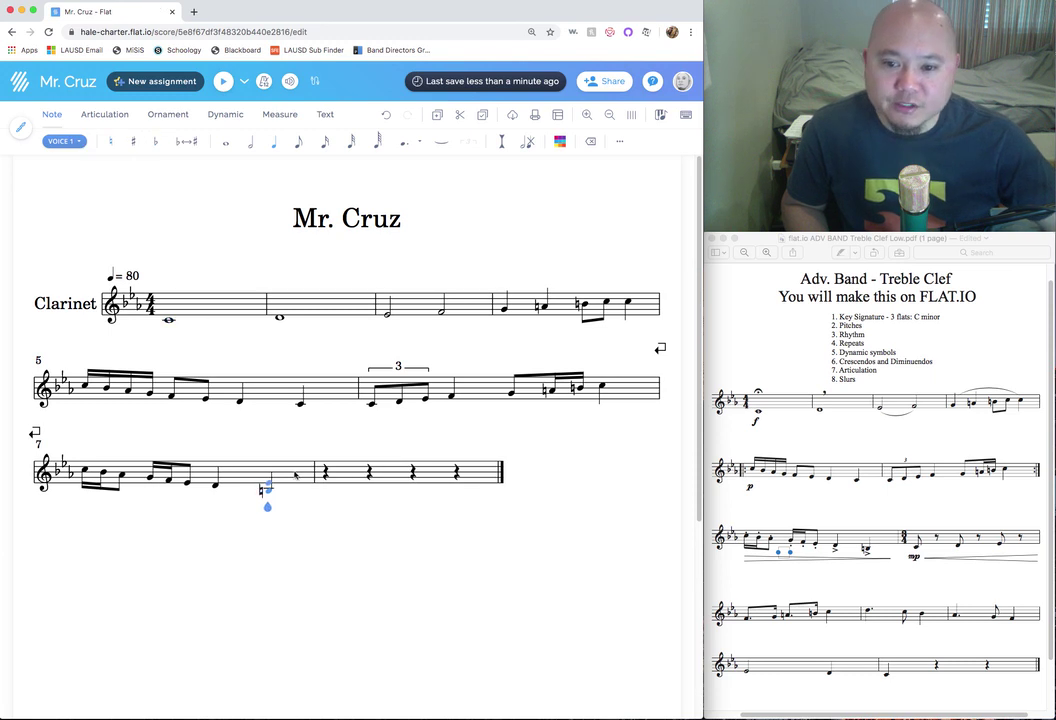
Change the time signature to 3/4 starting at the eighth measure
{"action": "left_click", "coordinate": [779, 551]}
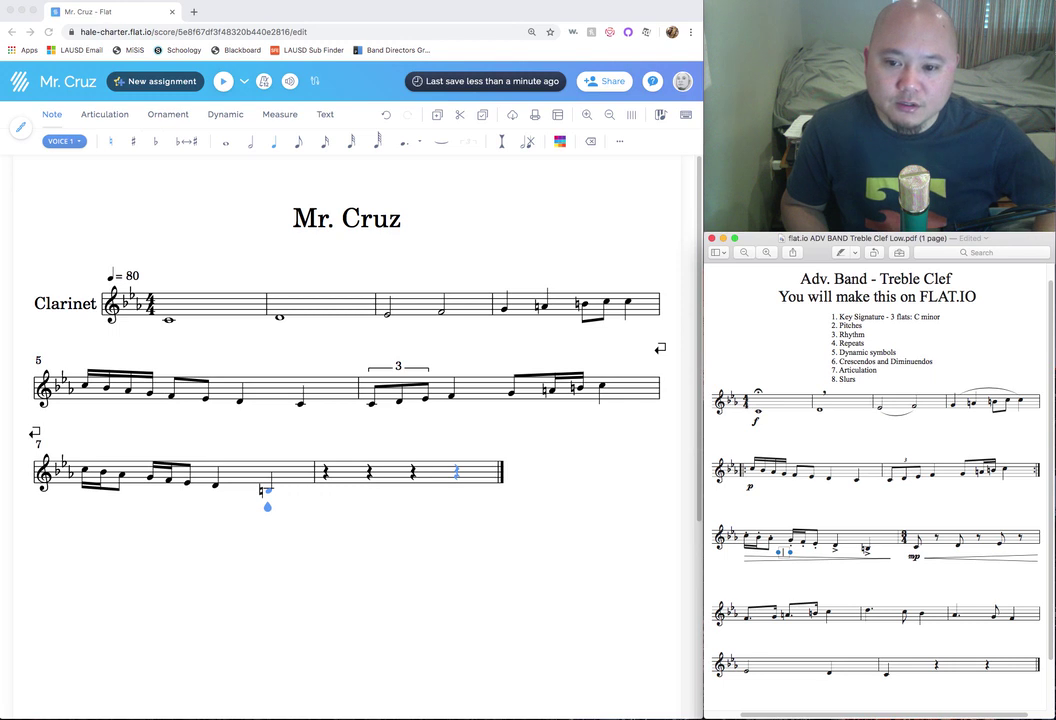
{"action": "left_click", "coordinate": [326, 474]}
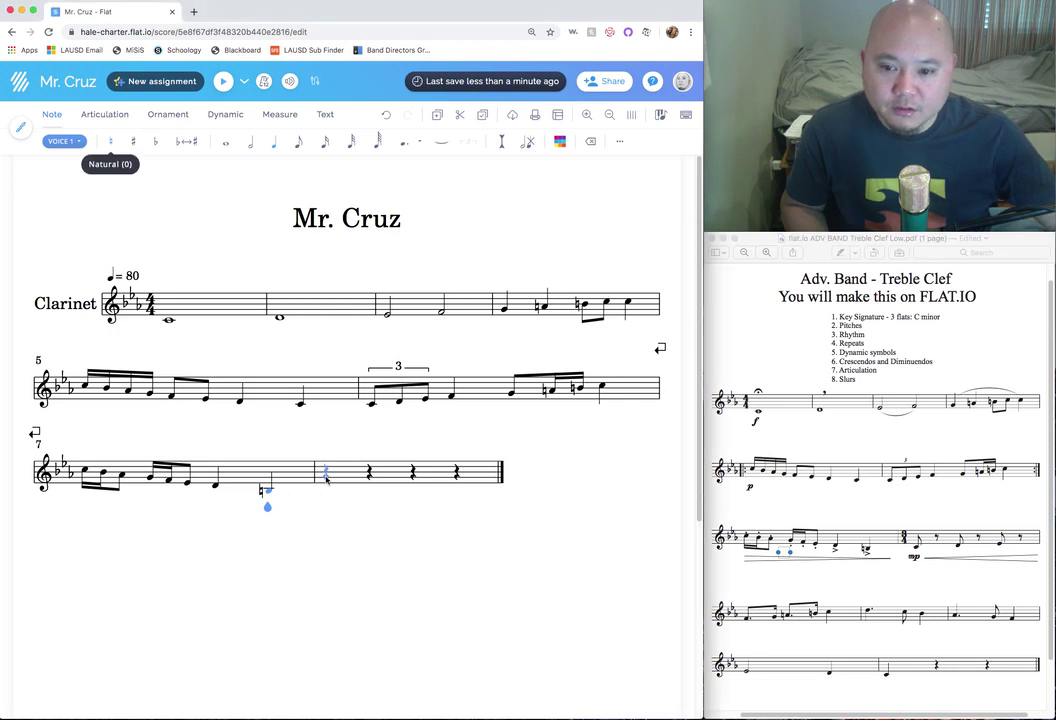
{"action": "left_click", "coordinate": [326, 478]}
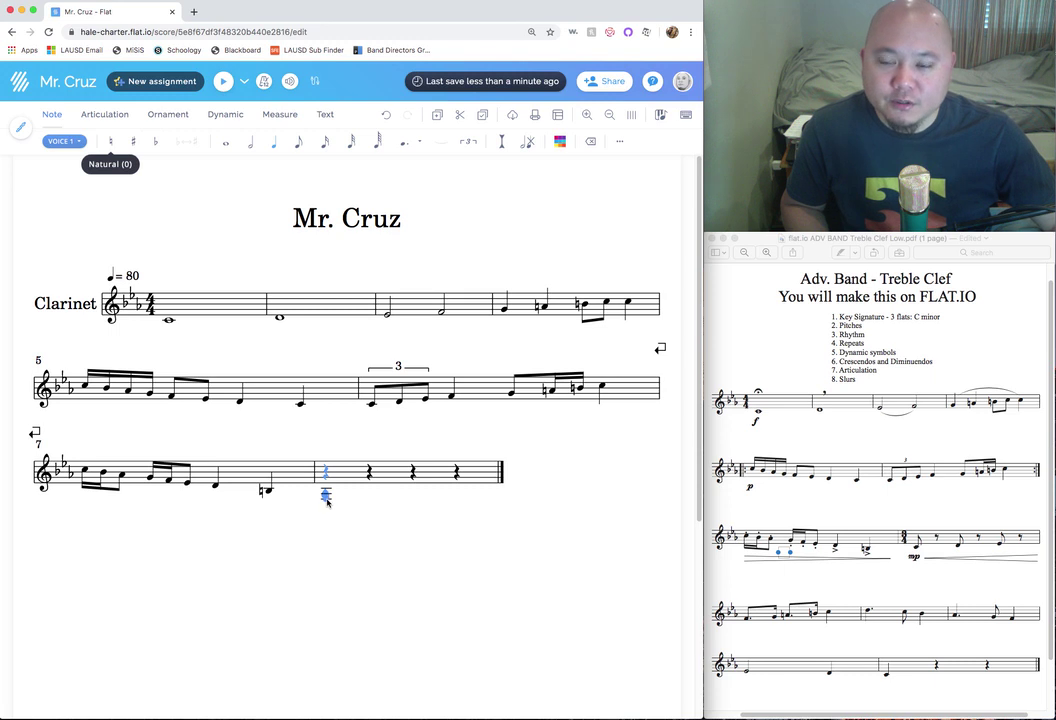
{"action": "left_click", "coordinate": [281, 117]}
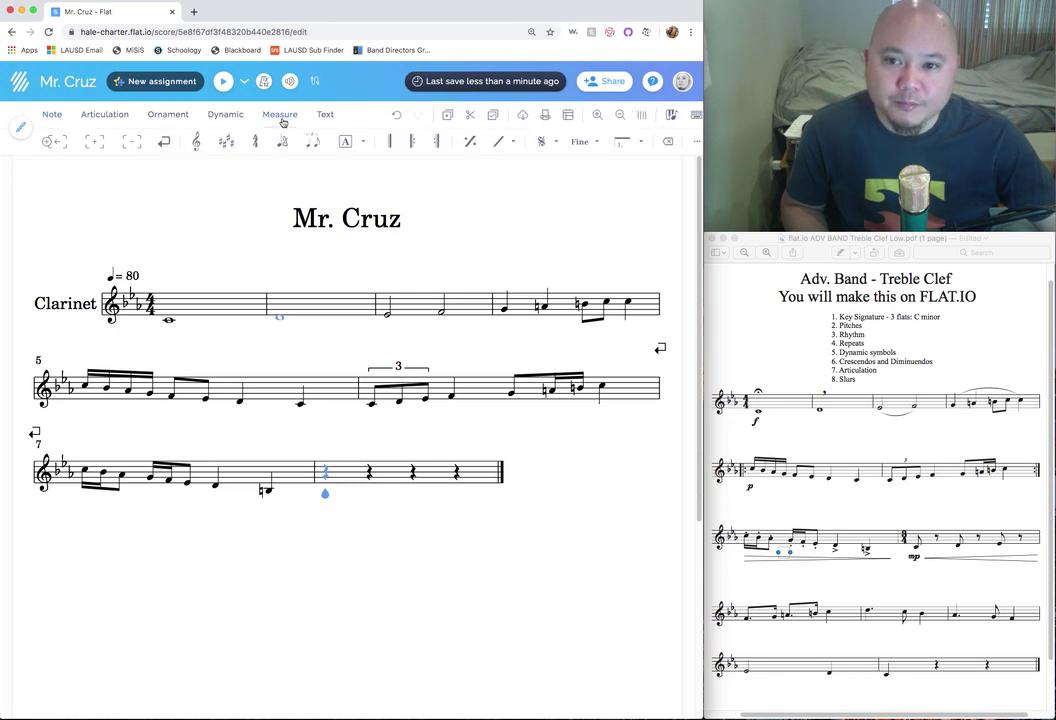
{"action": "left_click", "coordinate": [257, 146]}
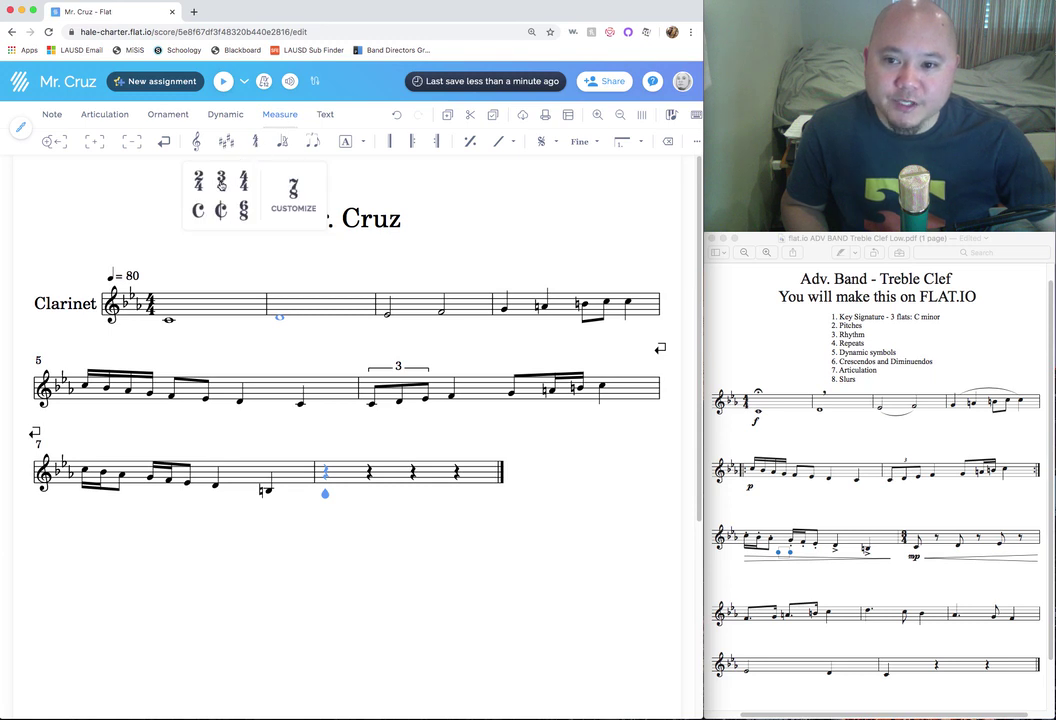
{"action": "left_click", "coordinate": [221, 182]}
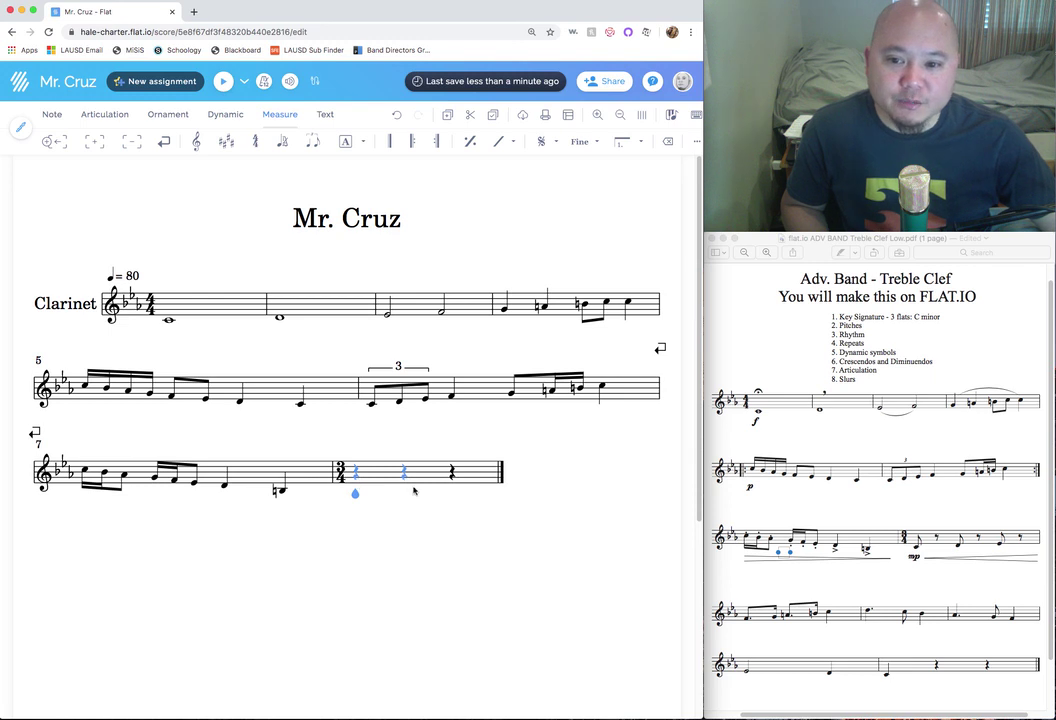
Enter an eighth note C followed by an eighth rest on the first beat of the eighth measure
{"action": "left_click", "coordinate": [946, 545]}
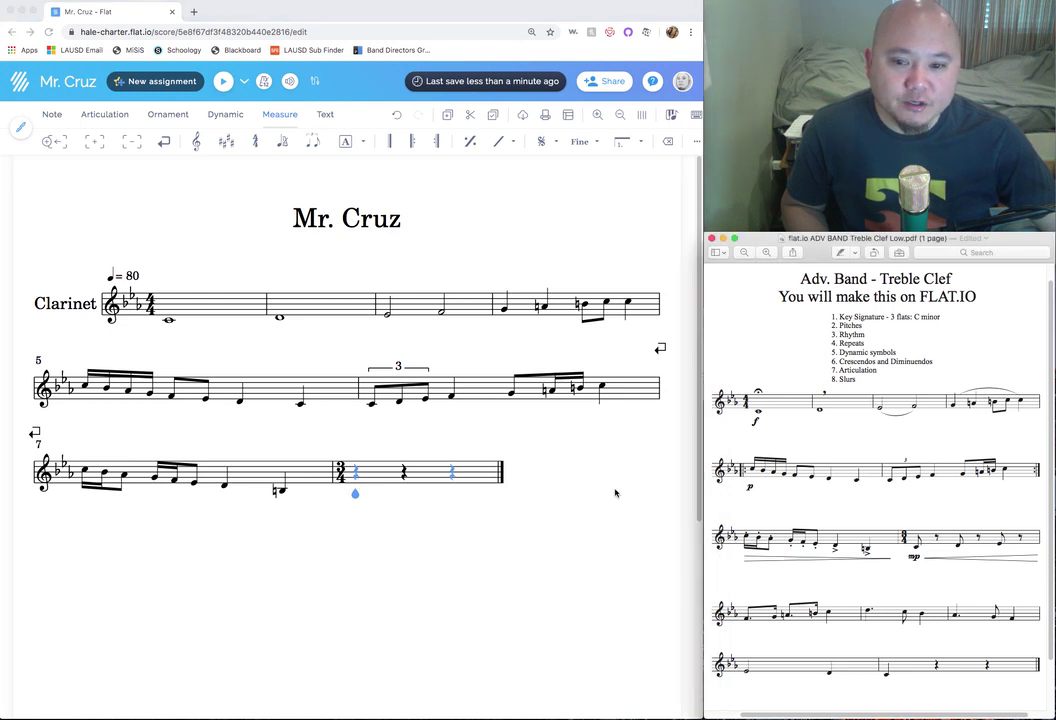
{"action": "left_click", "coordinate": [356, 493]}
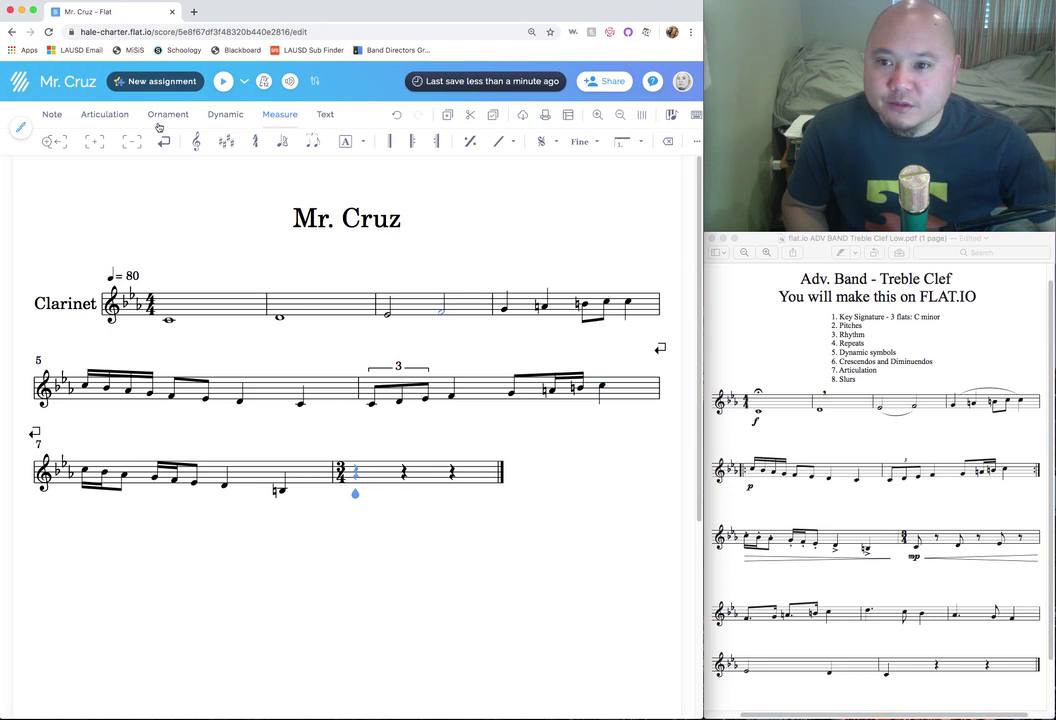
{"action": "left_click", "coordinate": [48, 115]}
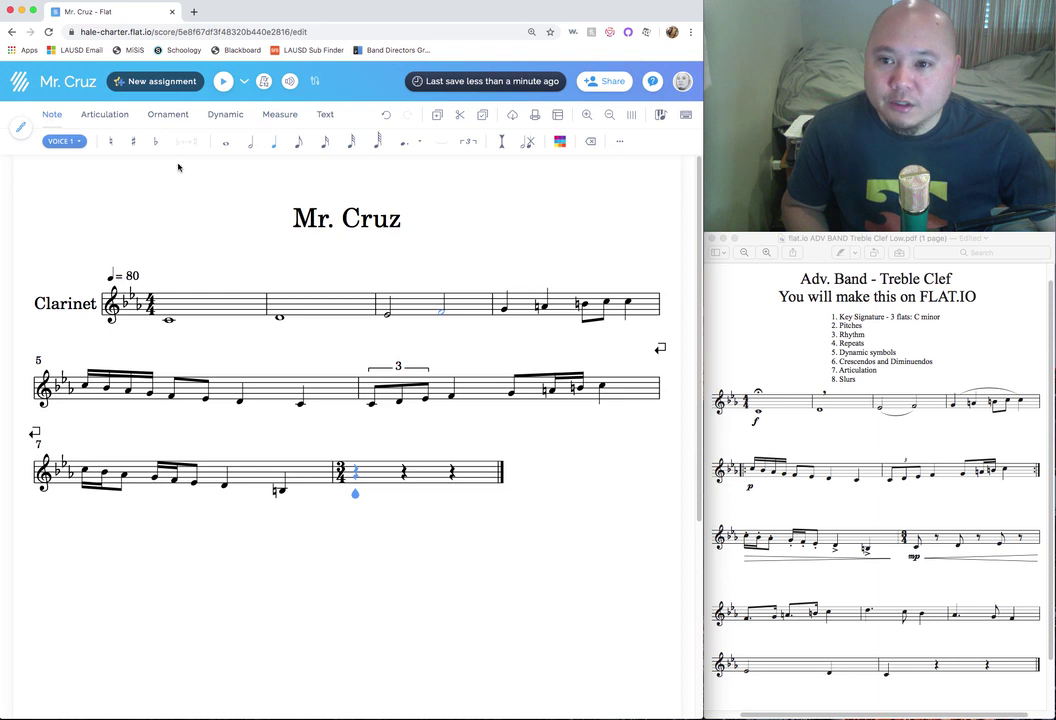
{"action": "left_click", "coordinate": [295, 146]}
{"action": "left_click", "coordinate": [348, 488]}
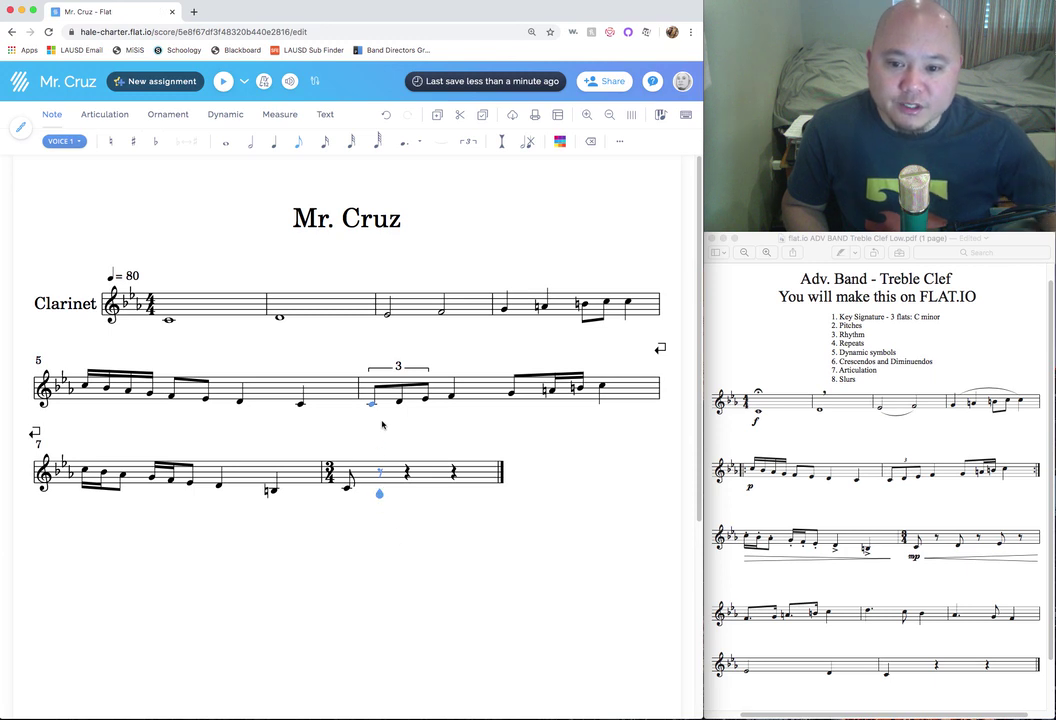
{"action": "key", "text": "Right"}
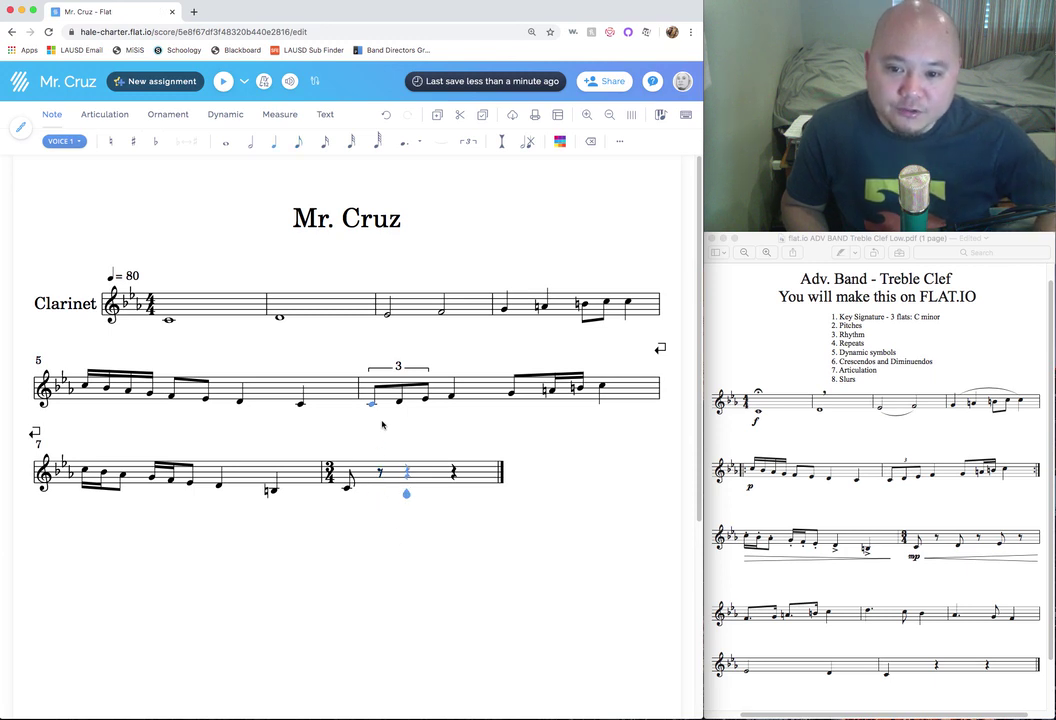
Enter eighth notes D and E on the second and third beats of the eighth measure, each followed by an eighth rest
{"action": "left_click", "coordinate": [298, 144]}
{"action": "left_click", "coordinate": [400, 486]}
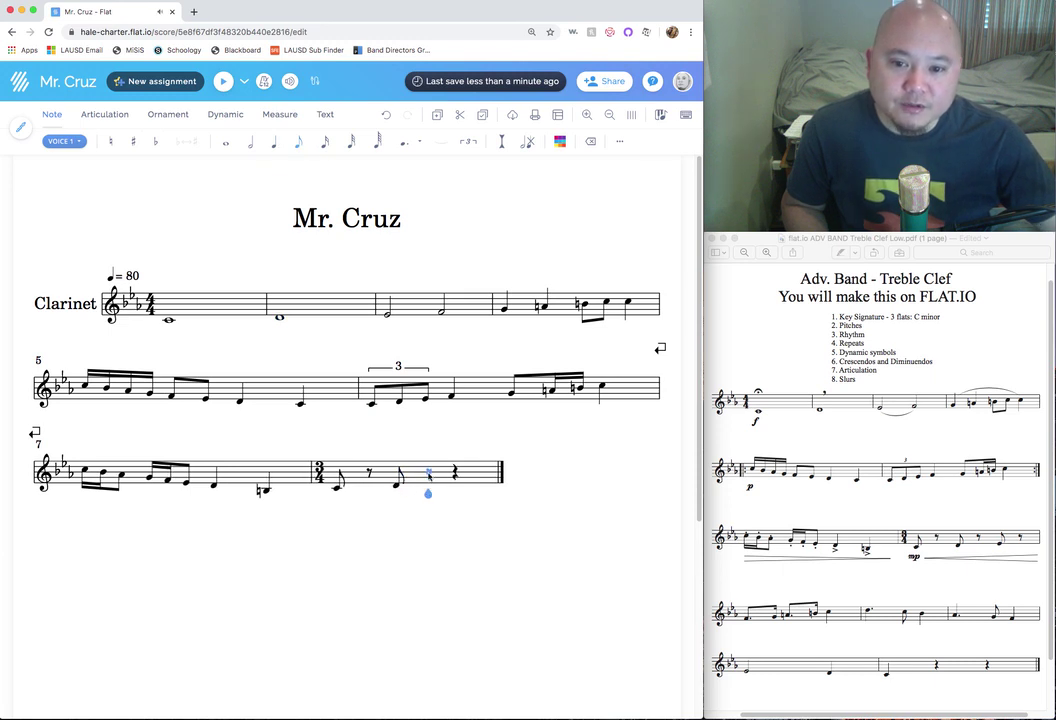
{"action": "left_click", "coordinate": [397, 483], "text": "shift"}
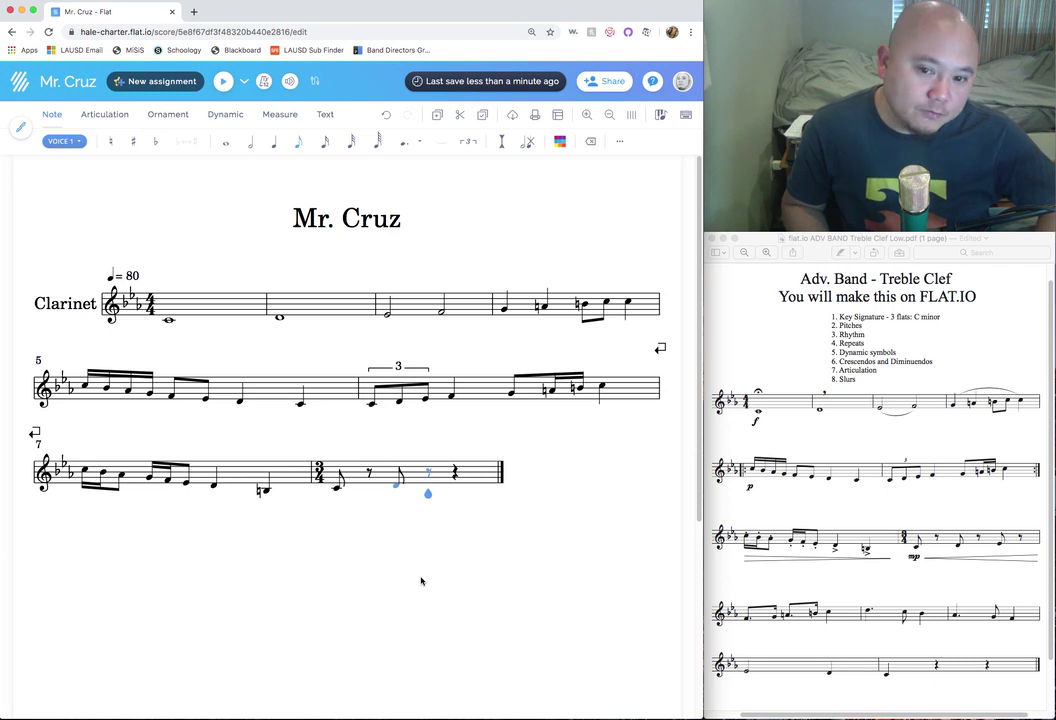
{"action": "key", "text": "Right"}
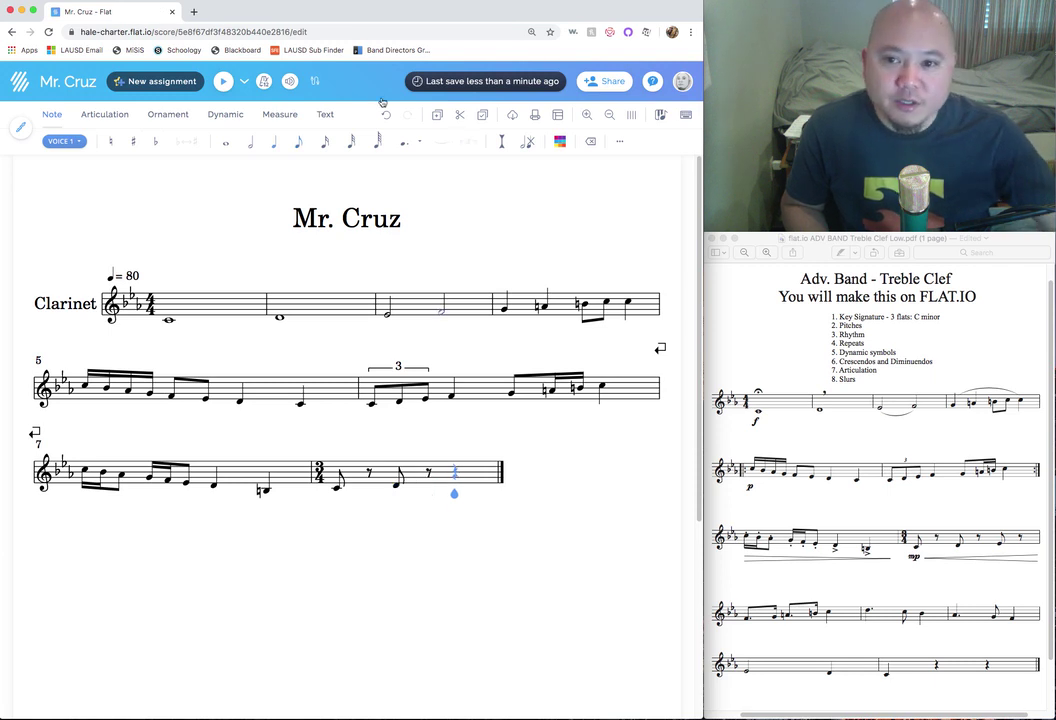
{"action": "left_click", "coordinate": [297, 142]}
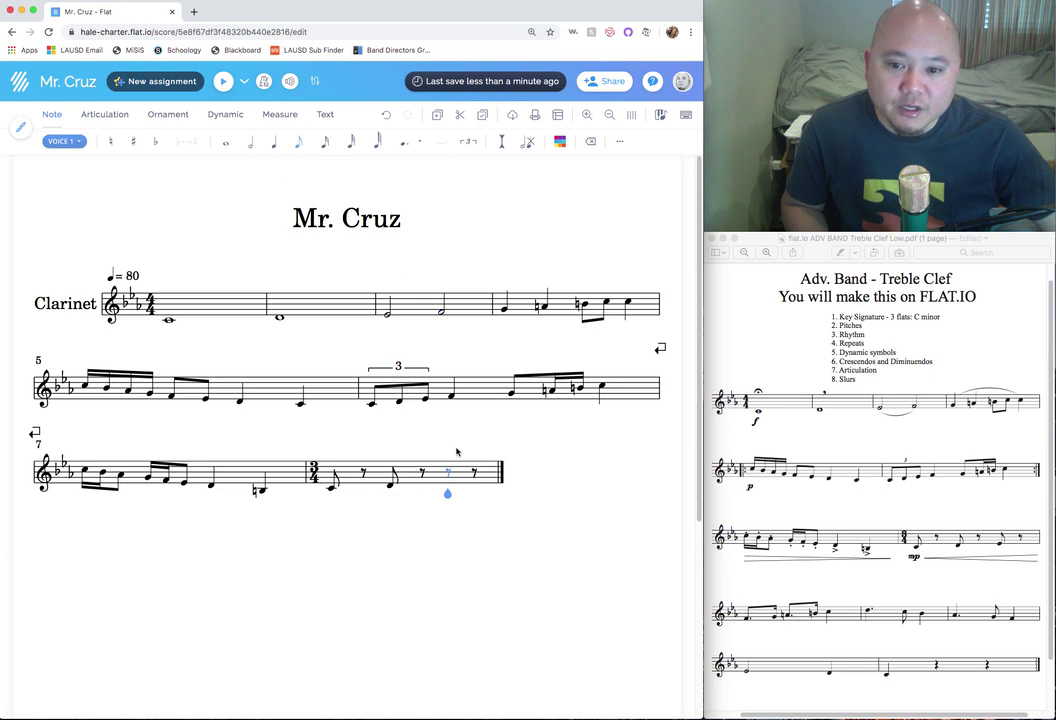
{"action": "left_click", "coordinate": [449, 483]}
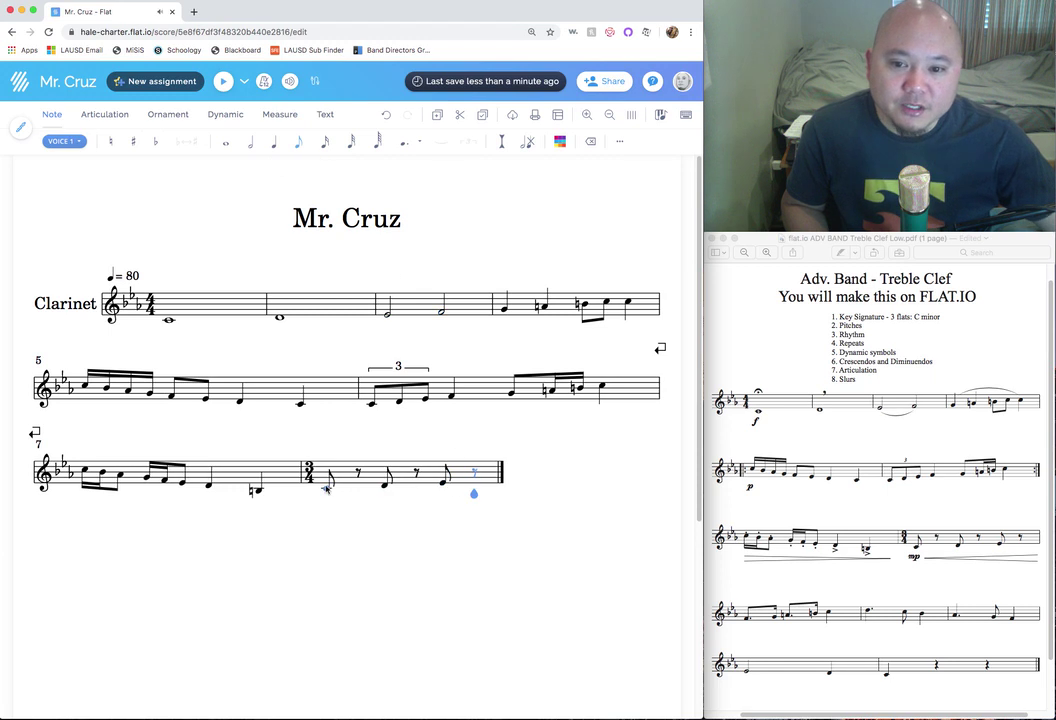
{"action": "key", "text": "super+Tab"}
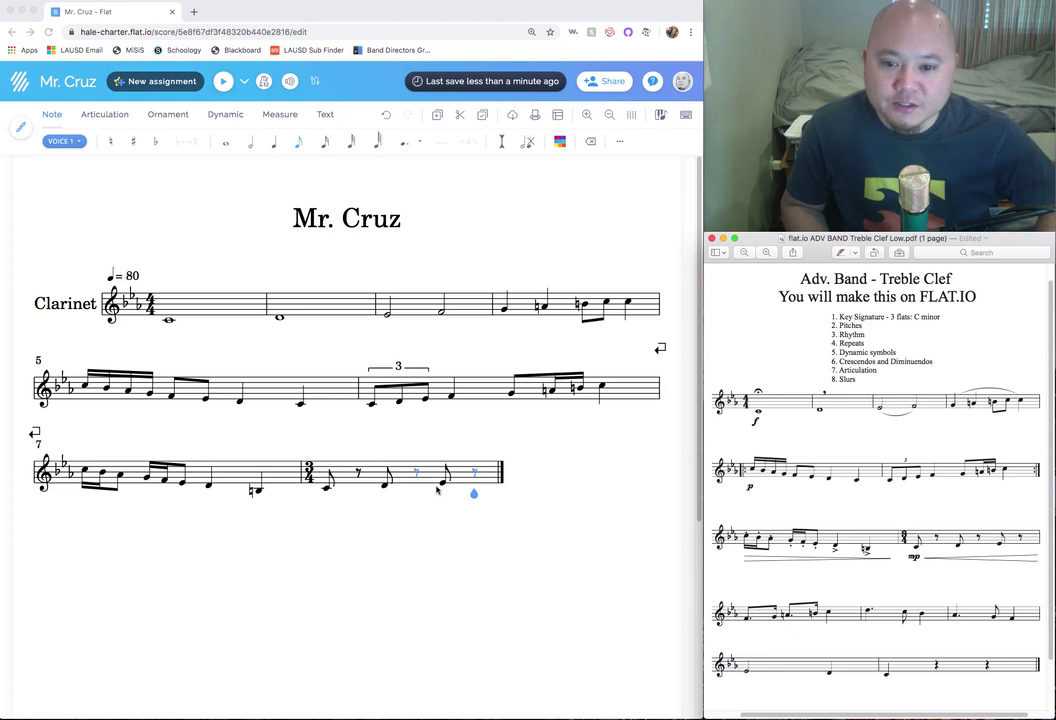
{"action": "key", "text": "Right"}
{"action": "left_click", "coordinate": [443, 540]}
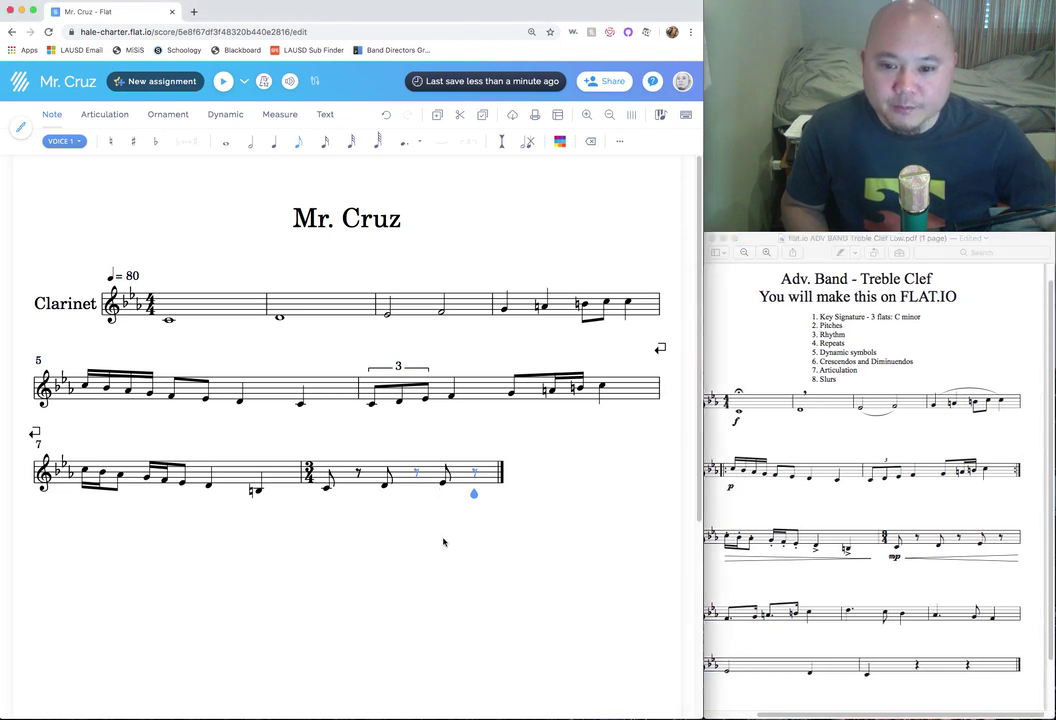
{"action": "key", "text": "Left"}
{"action": "key", "text": "Right"}
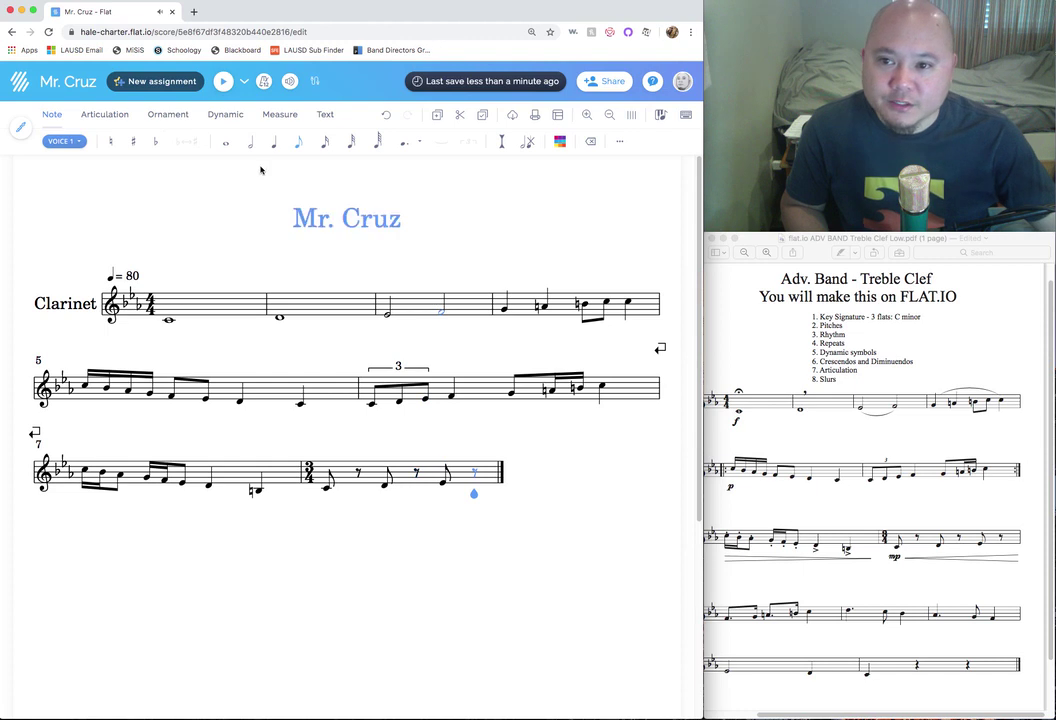
Add a measure after the eighth one and start it on a new line with a system break
{"action": "left_click", "coordinate": [276, 116]}
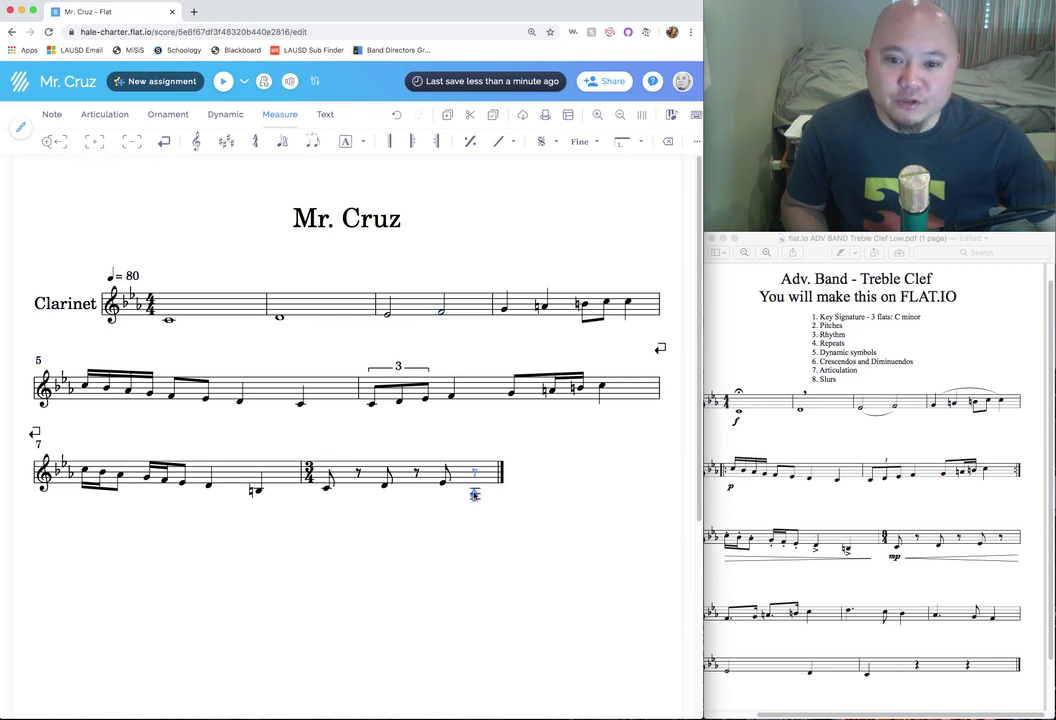
{"action": "left_click", "coordinate": [97, 146]}
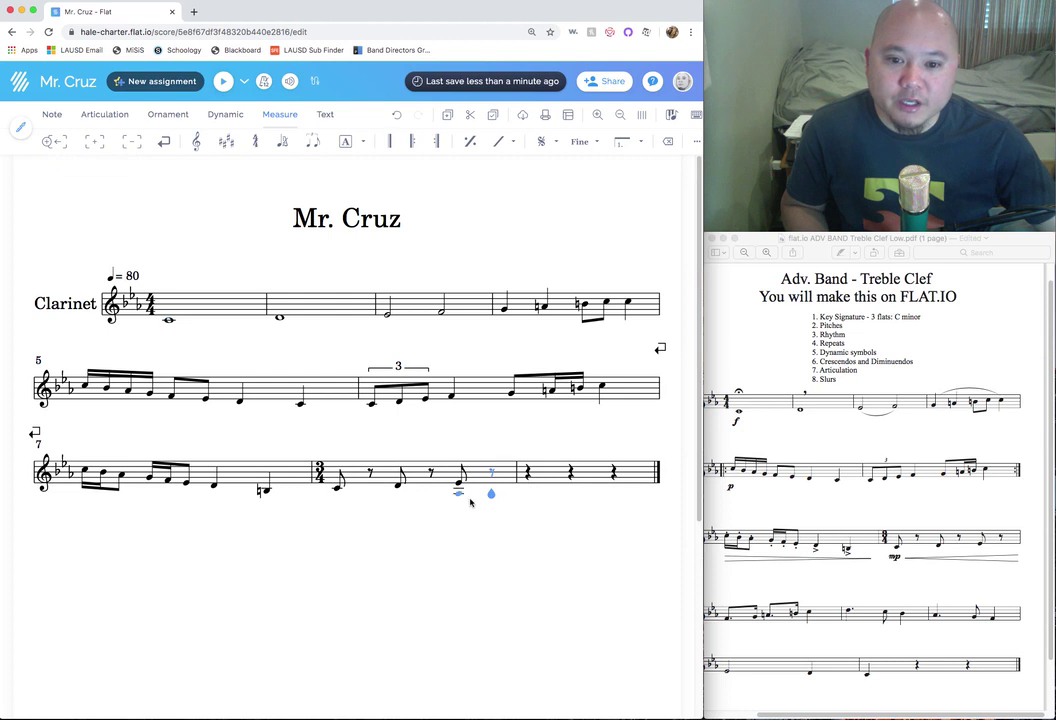
{"action": "left_click", "coordinate": [535, 474]}
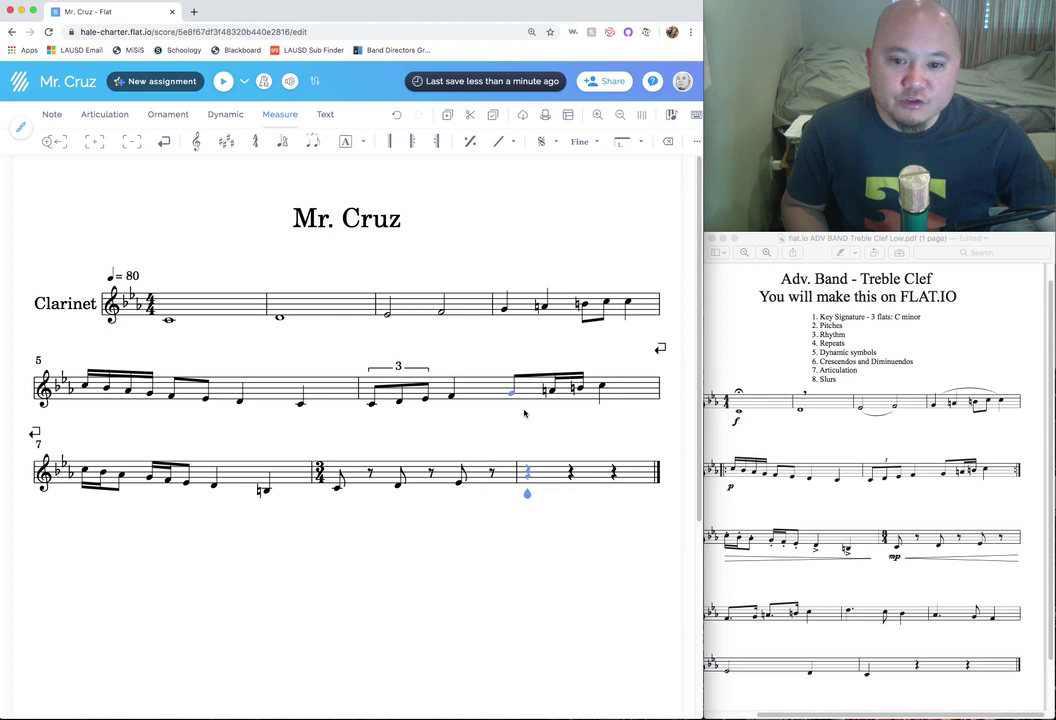
{"action": "left_click", "coordinate": [167, 146]}
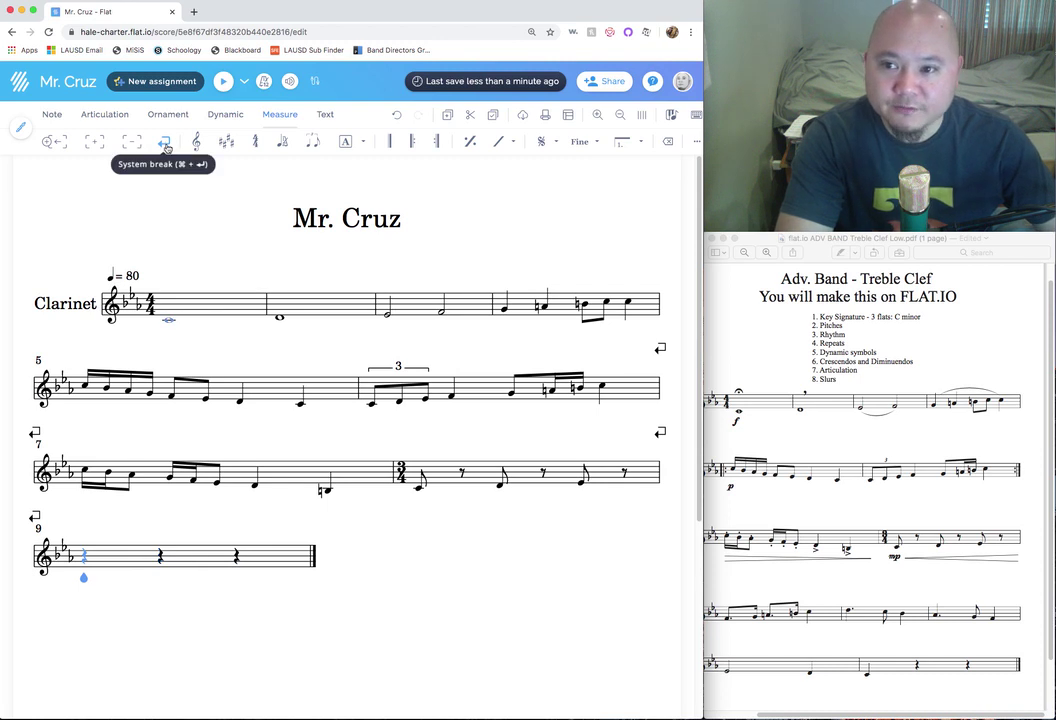
Enter an eighth note F on the first beat of the ninth measure and add a dot to it
{"action": "left_click", "coordinate": [236, 556]}
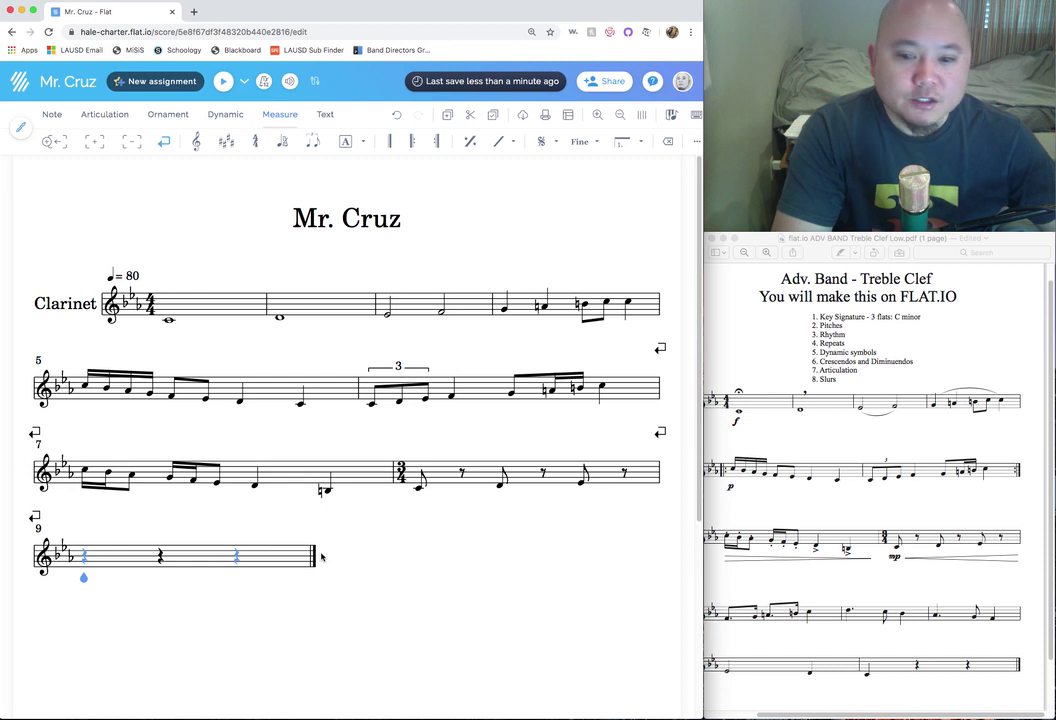
{"action": "left_click", "coordinate": [882, 237]}
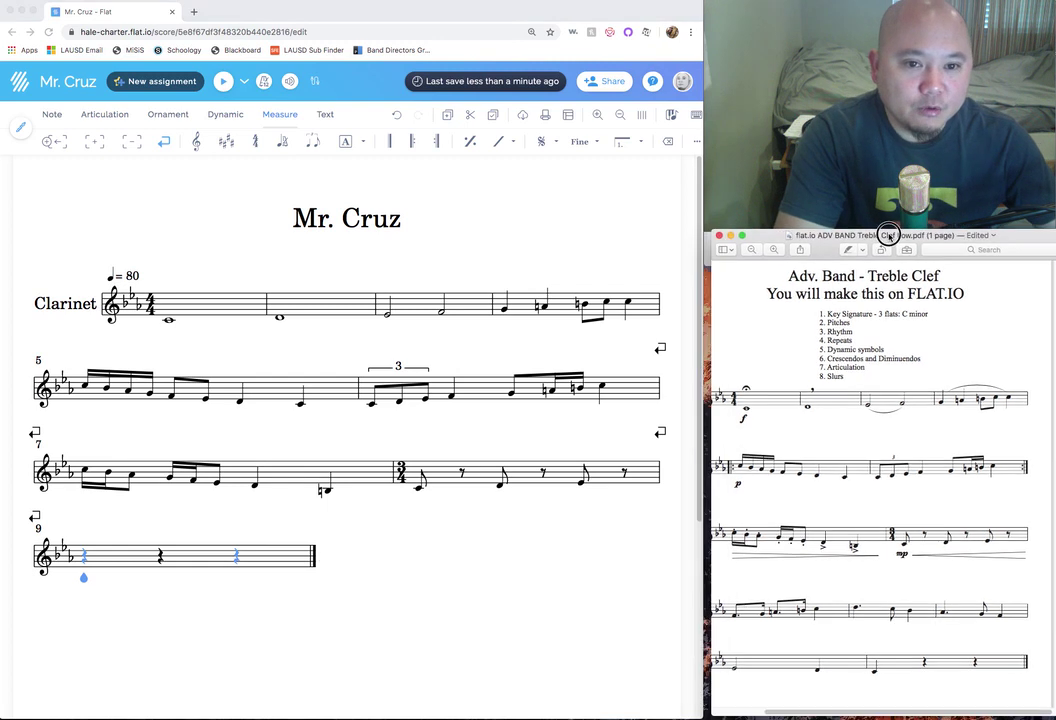
{"action": "left_click_drag", "start_coordinate": [842, 712], "coordinate": [826, 712]}
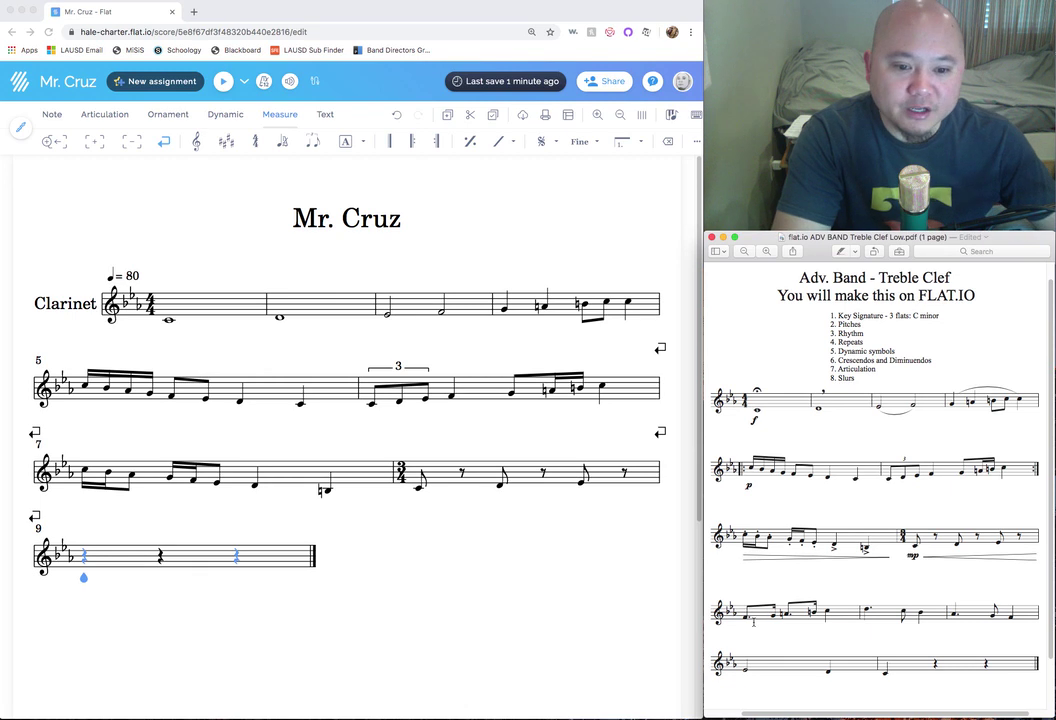
{"action": "left_click", "coordinate": [48, 98]}
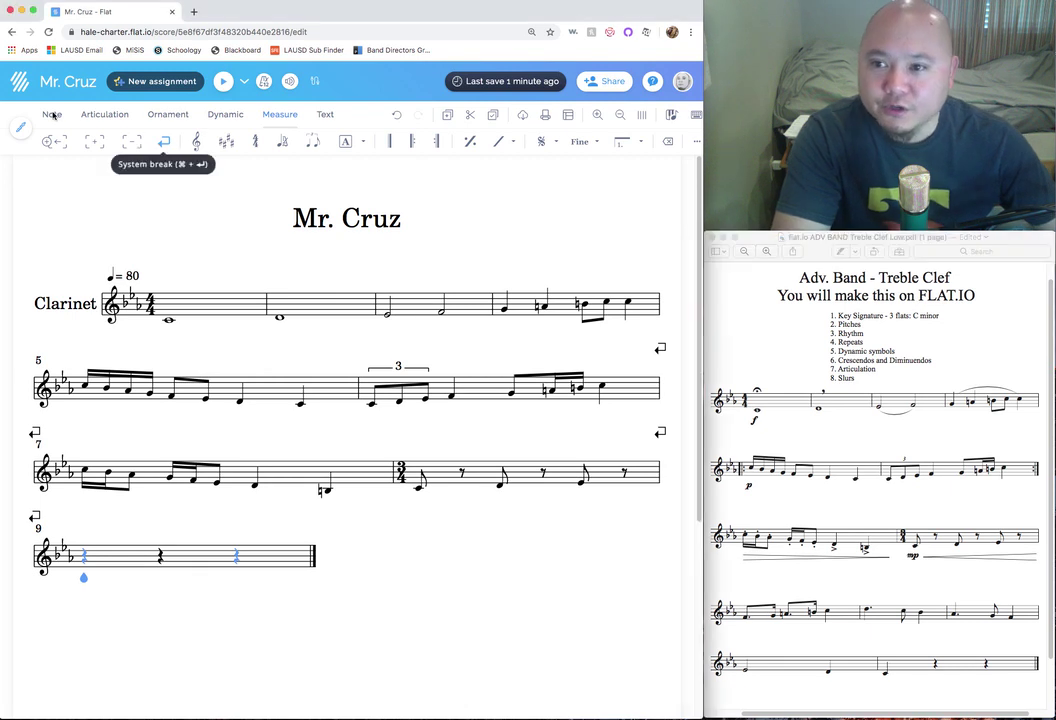
{"action": "left_click", "coordinate": [53, 117]}
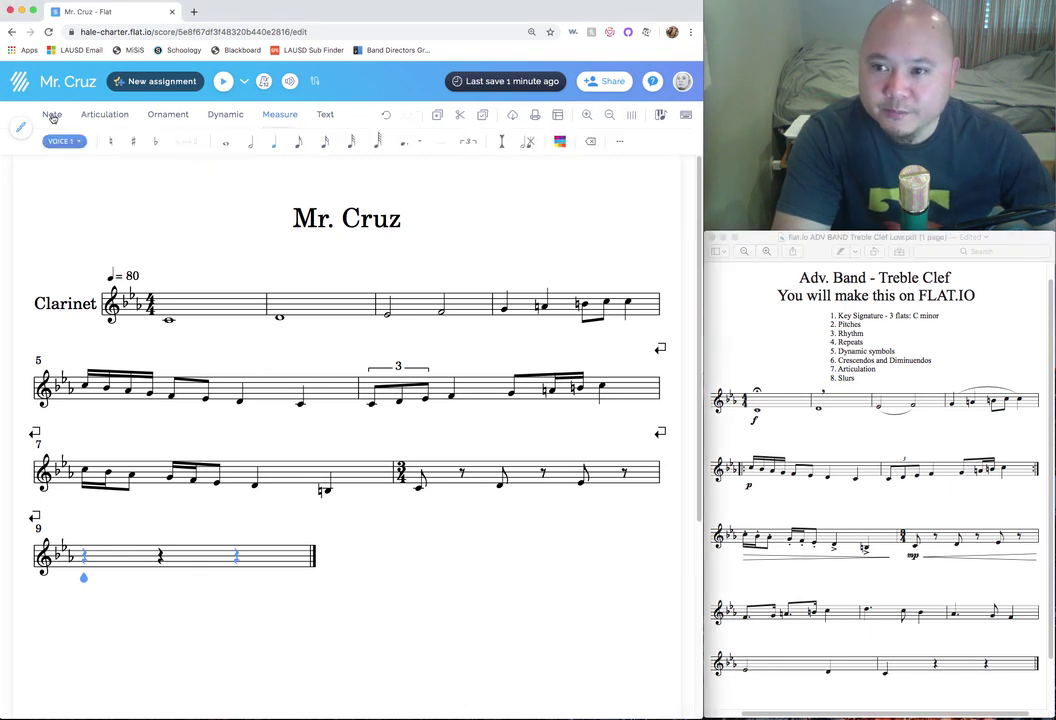
{"action": "left_click", "coordinate": [299, 148]}
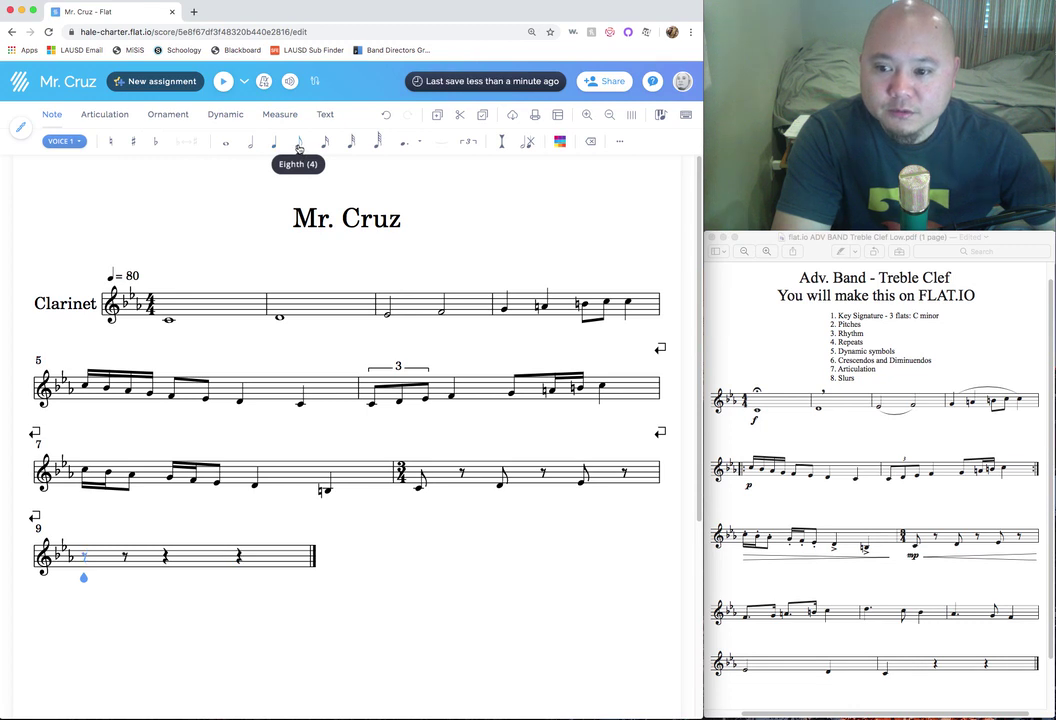
{"action": "left_click", "coordinate": [84, 562]}
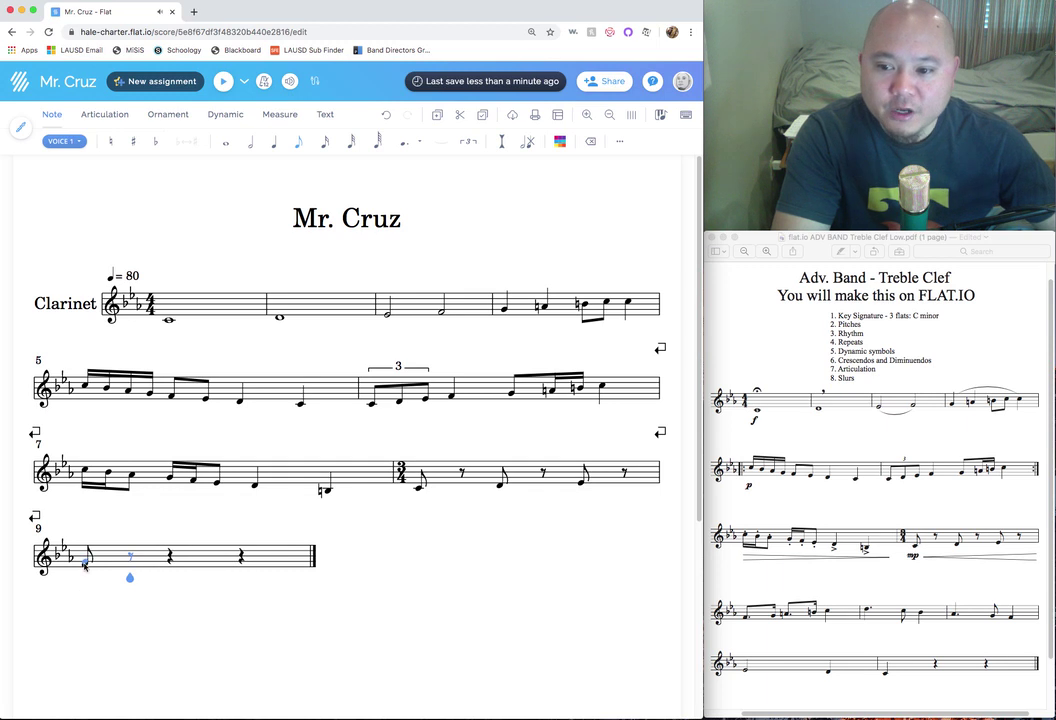
{"action": "left_click", "coordinate": [84, 563]}
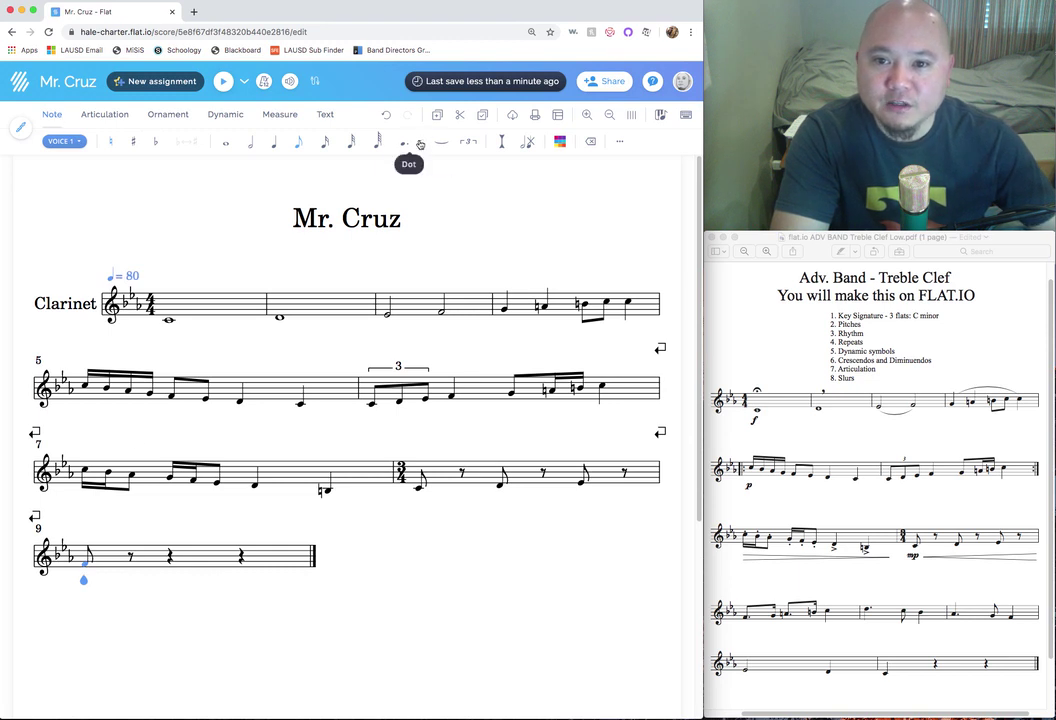
{"action": "mouse_move", "coordinate": [405, 145]}
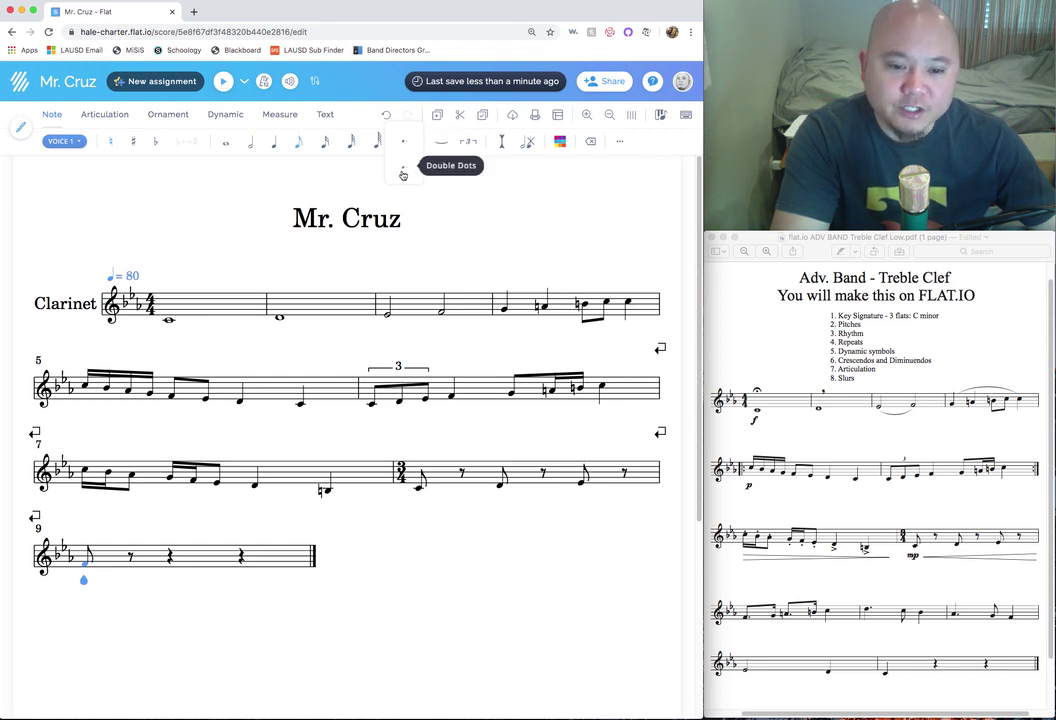
Dot the eighth-note F at the start of measure 9 and add a sixteenth-note G after it
{"action": "left_click", "coordinate": [405, 143]}
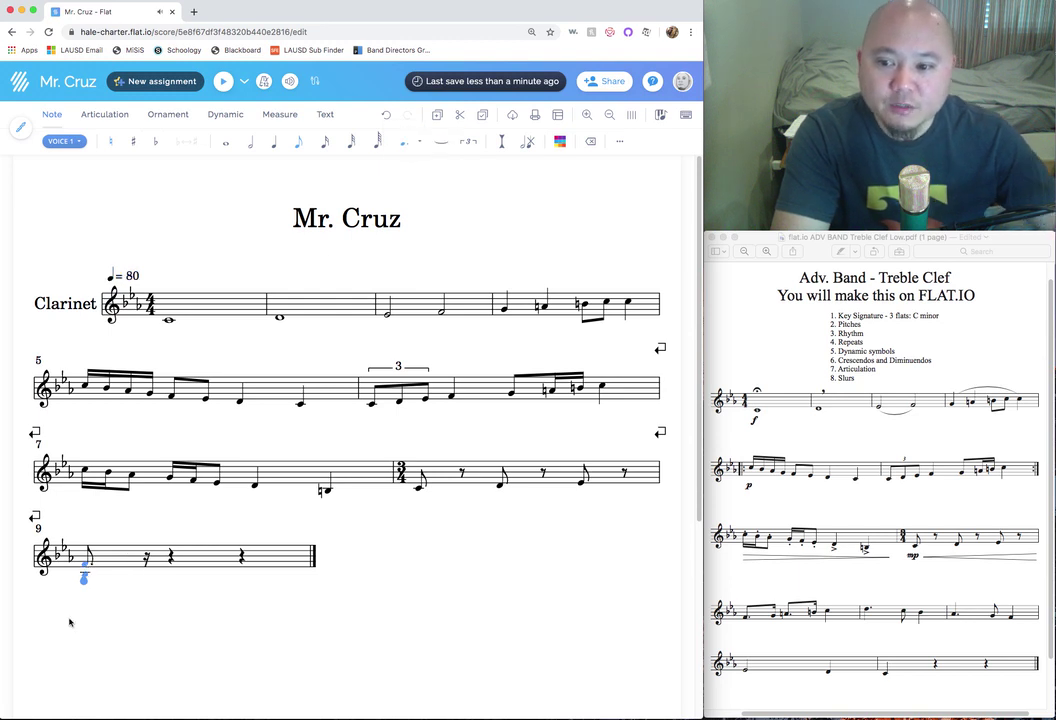
{"action": "key", "text": "Right"}
{"action": "left_click", "coordinate": [147, 566]}
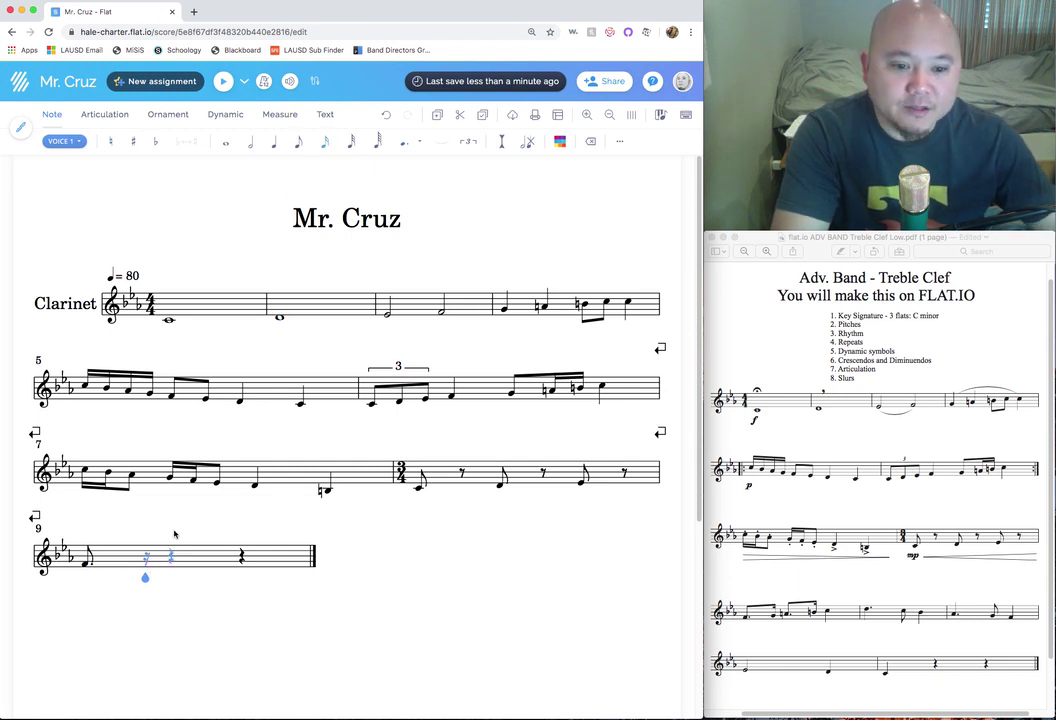
{"action": "key", "text": "g"}
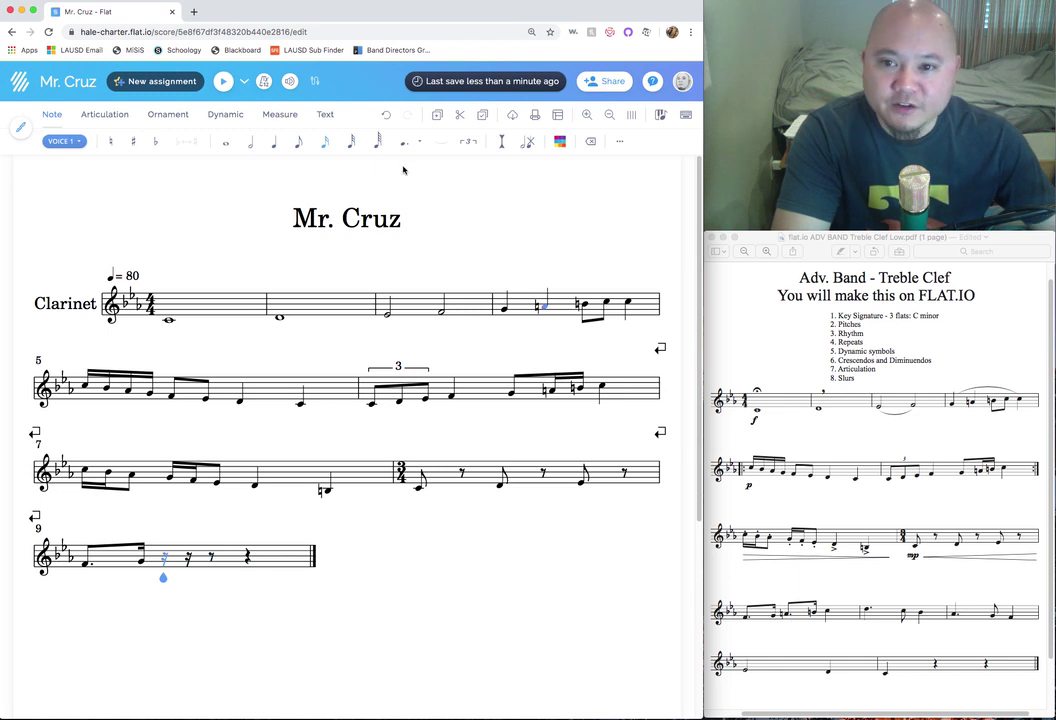
Enter a dotted eighth-note A natural on the second beat of measure 9
{"action": "left_click", "coordinate": [298, 145]}
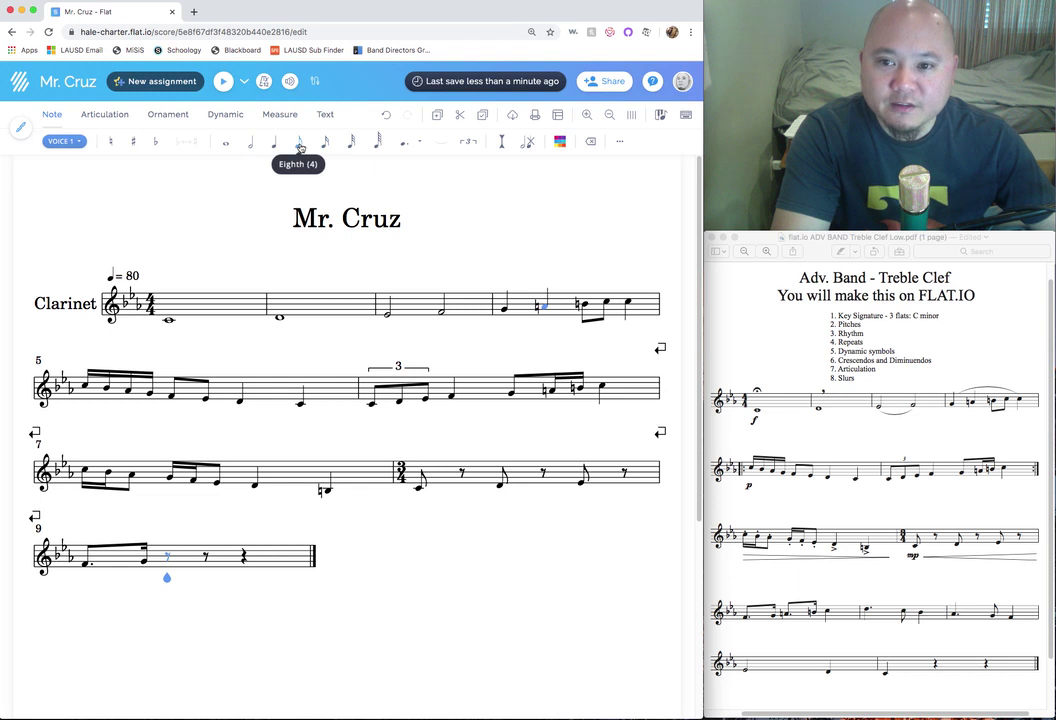
{"action": "left_click", "coordinate": [295, 145]}
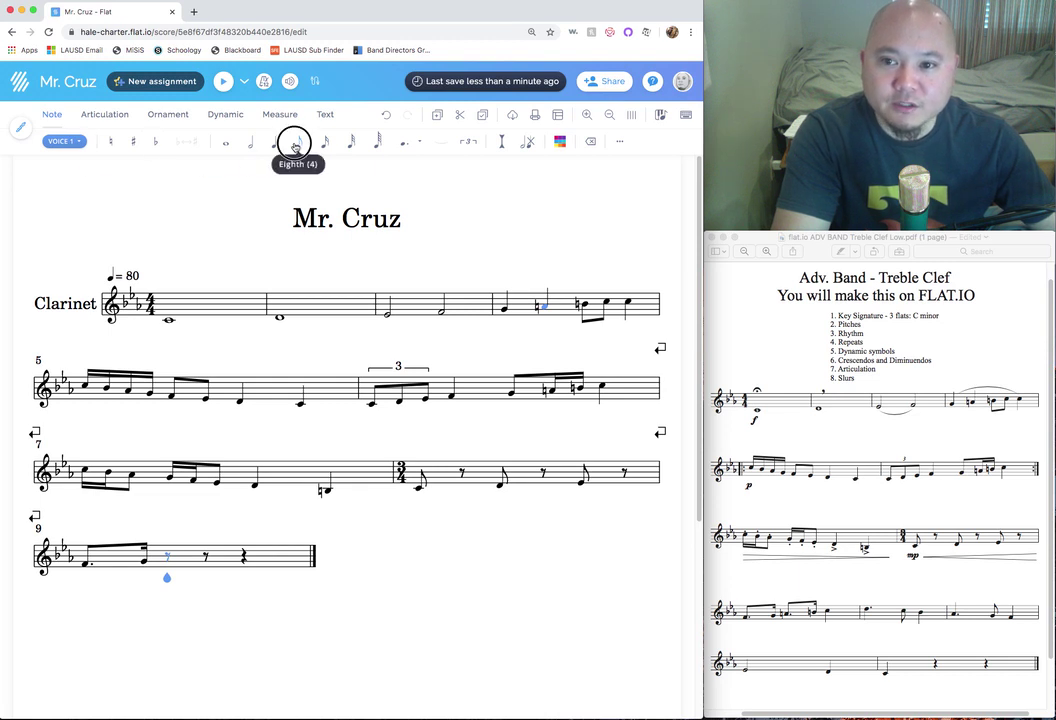
{"action": "left_click", "coordinate": [168, 562]}
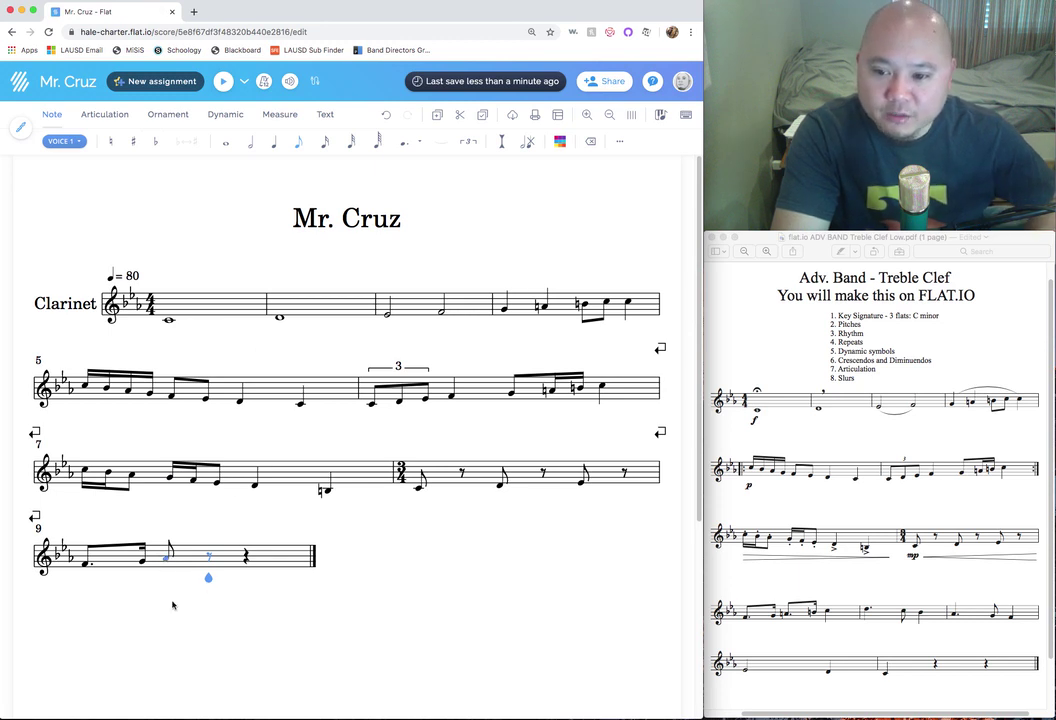
{"action": "left_click", "coordinate": [165, 562]}
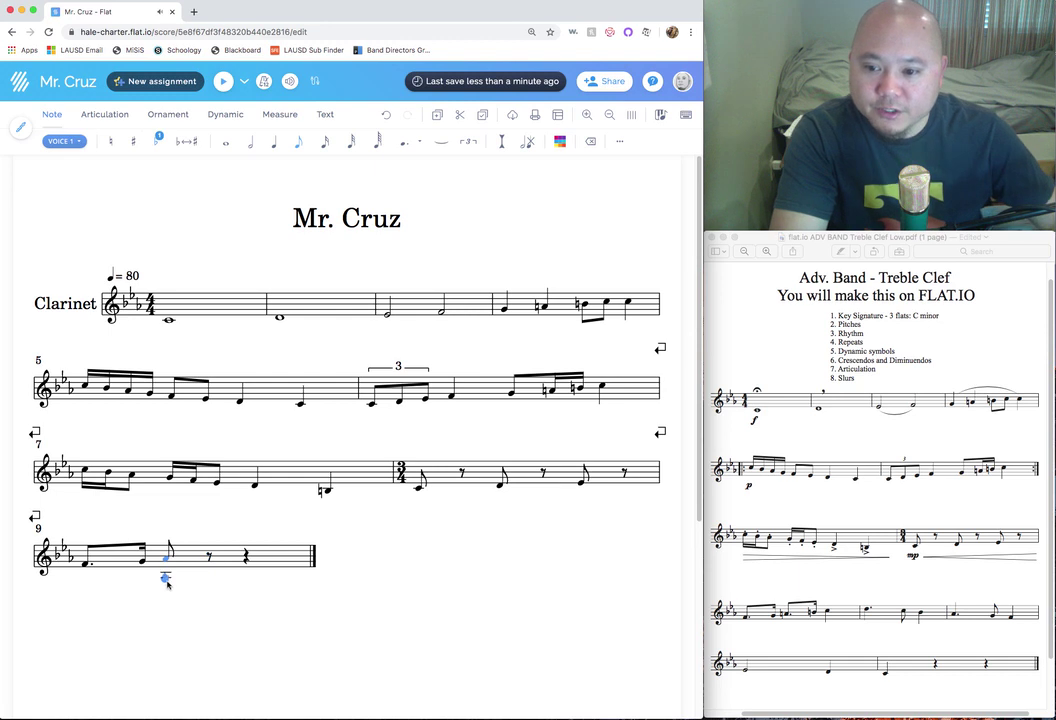
{"action": "left_click", "coordinate": [406, 143]}
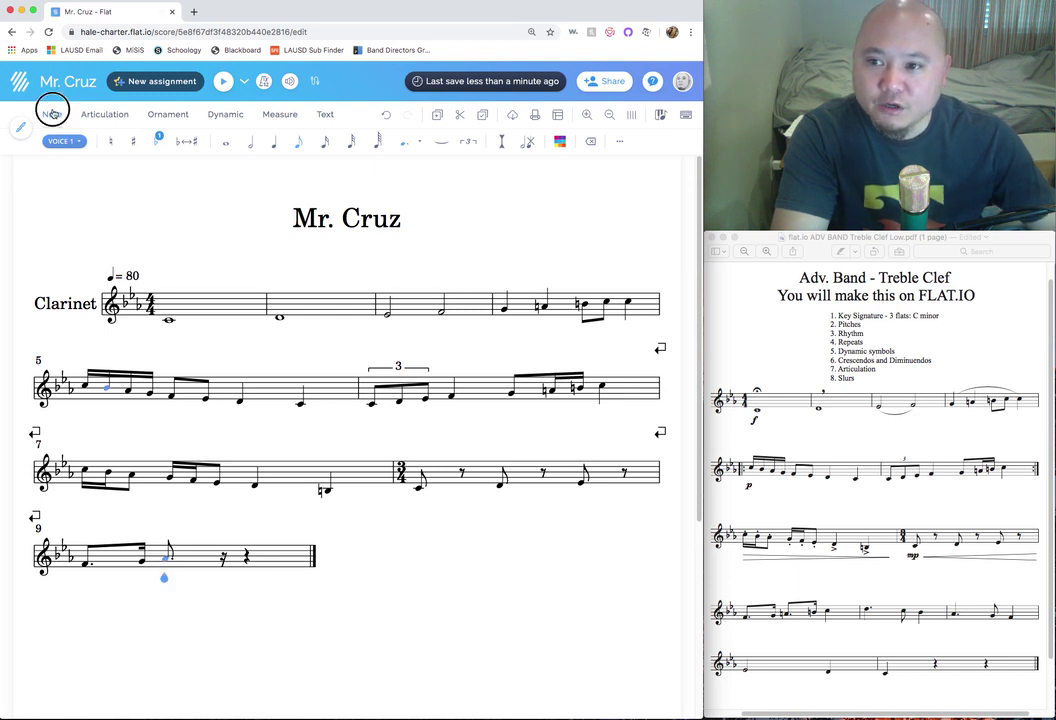
{"action": "left_click", "coordinate": [112, 142]}
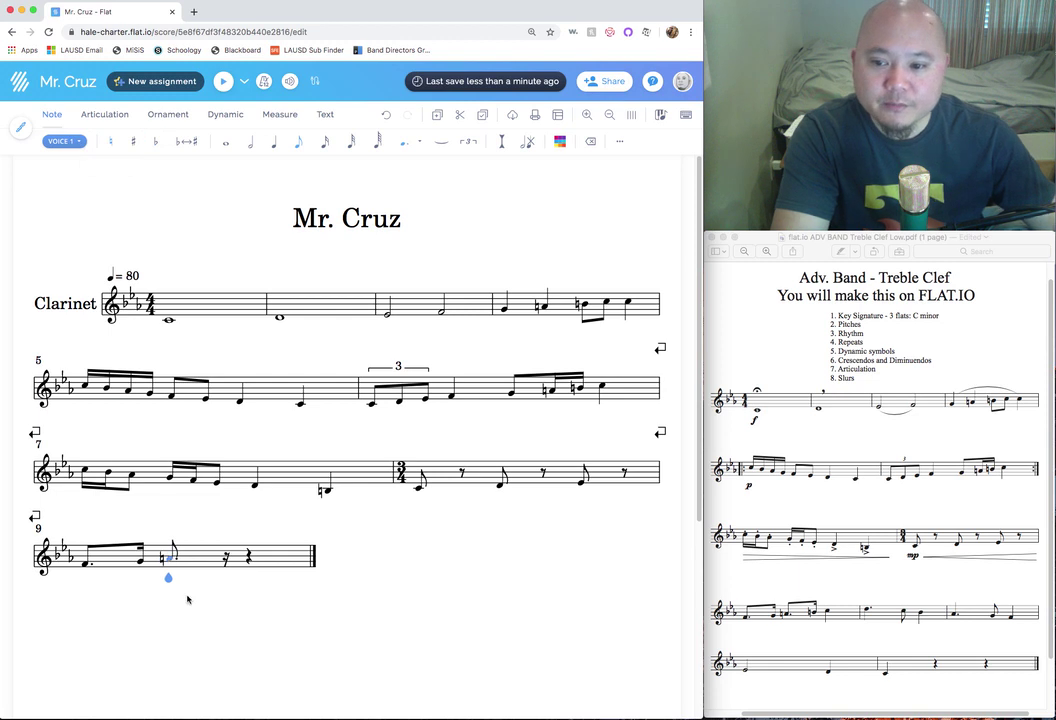
Add a sixteenth-note B natural after the dotted A in measure 9
{"action": "key", "text": "Right"}
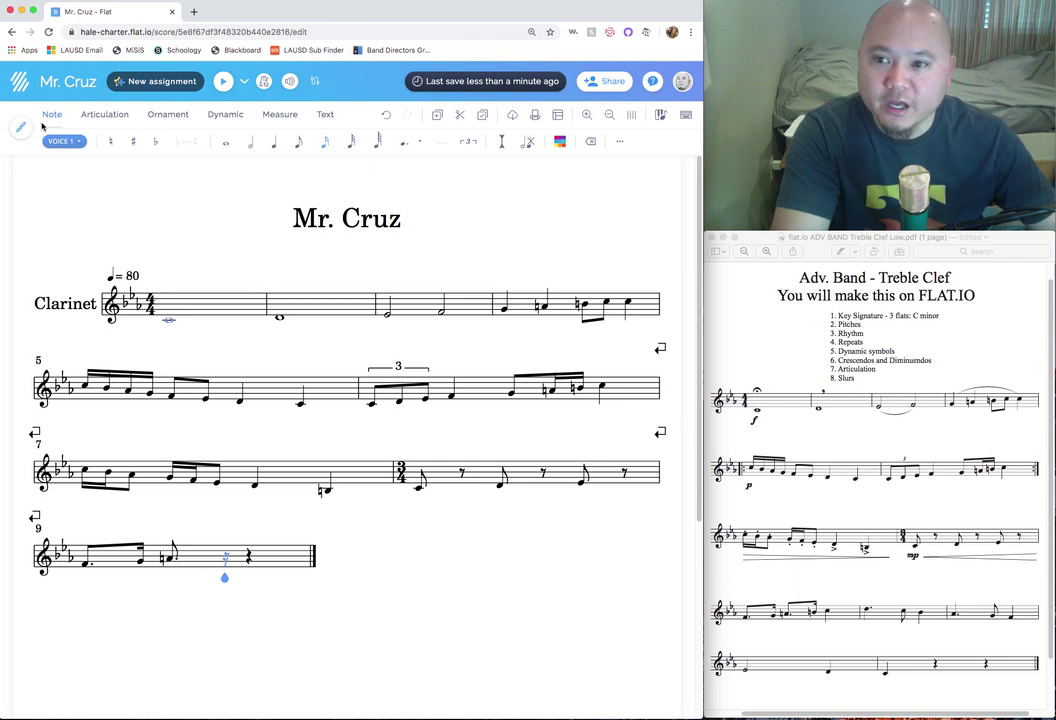
{"action": "left_click", "coordinate": [321, 142]}
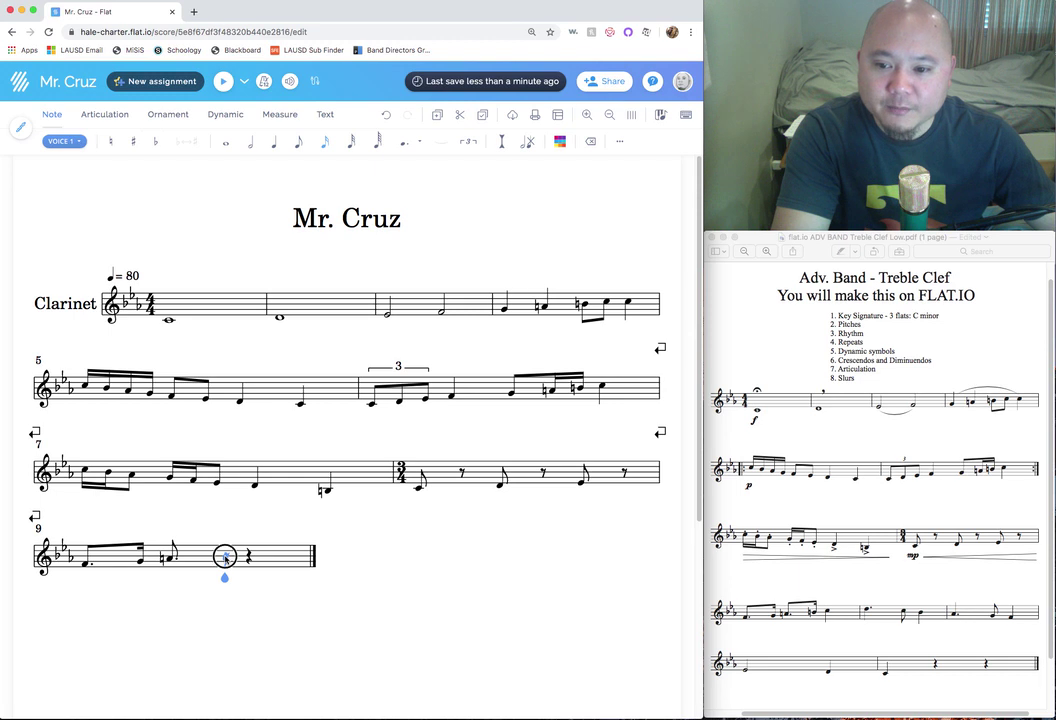
{"action": "left_click", "coordinate": [225, 557]}
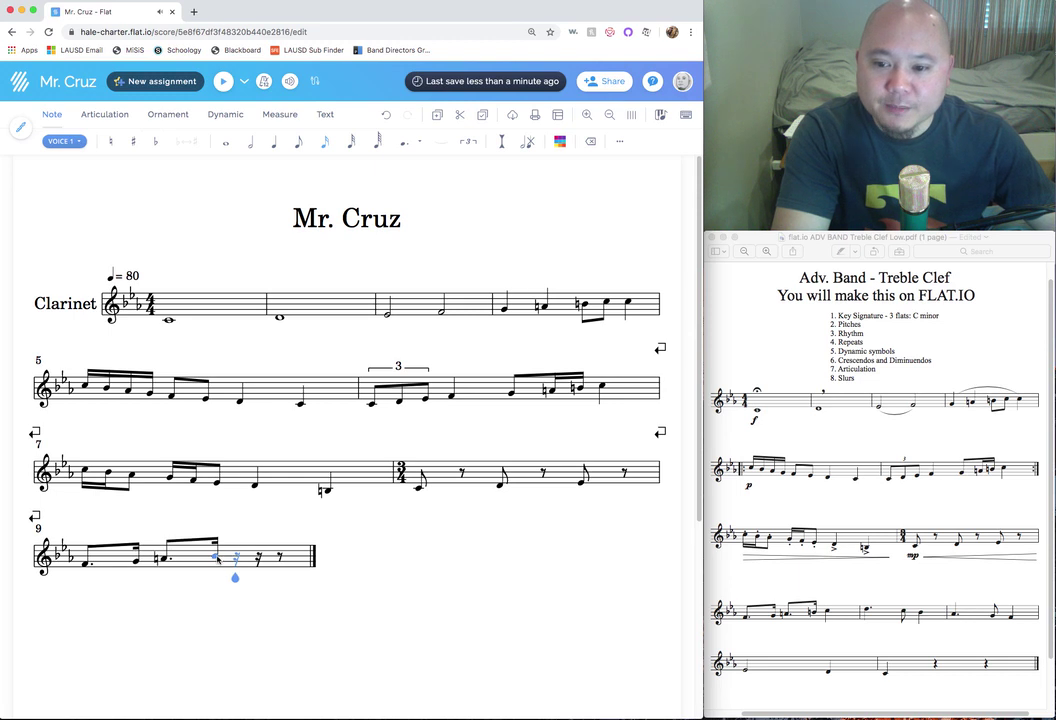
{"action": "key", "text": "Left"}
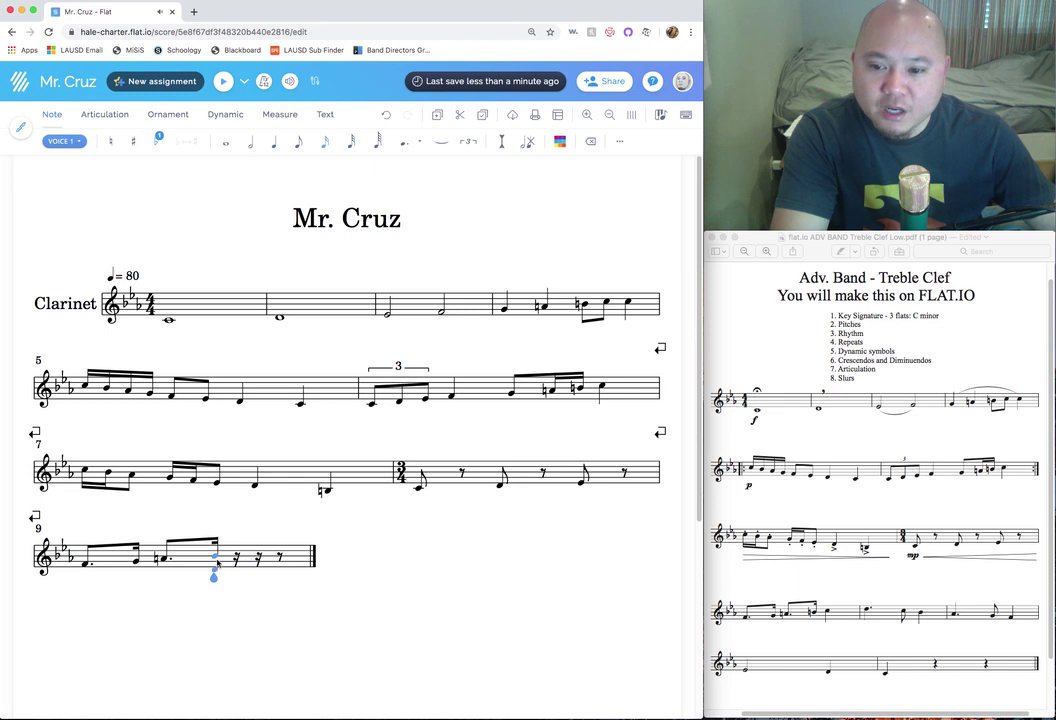
{"action": "left_click", "coordinate": [111, 143]}
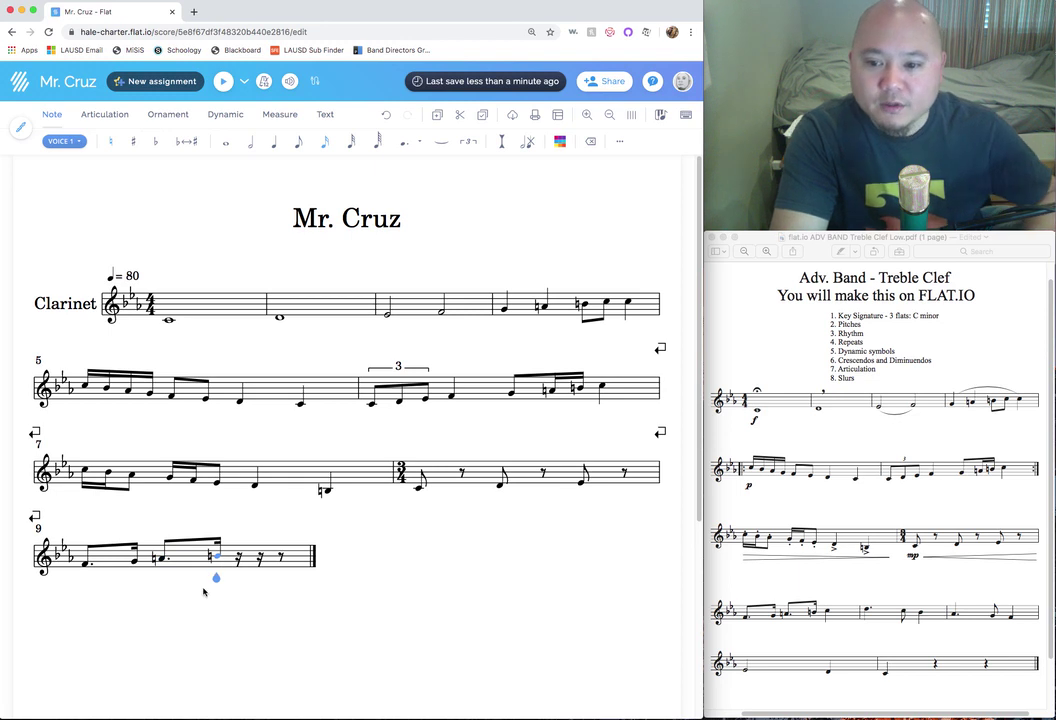
Complete measure 9 with a quarter-note C in the upper octave
{"action": "key", "text": "Right"}
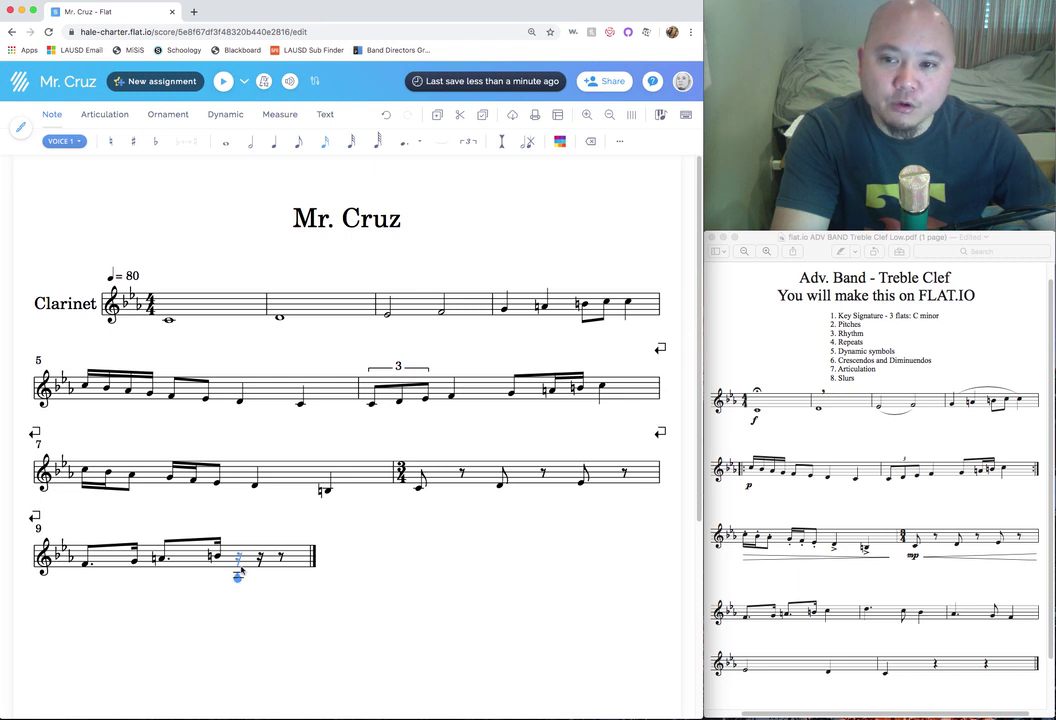
{"action": "left_click", "coordinate": [274, 150]}
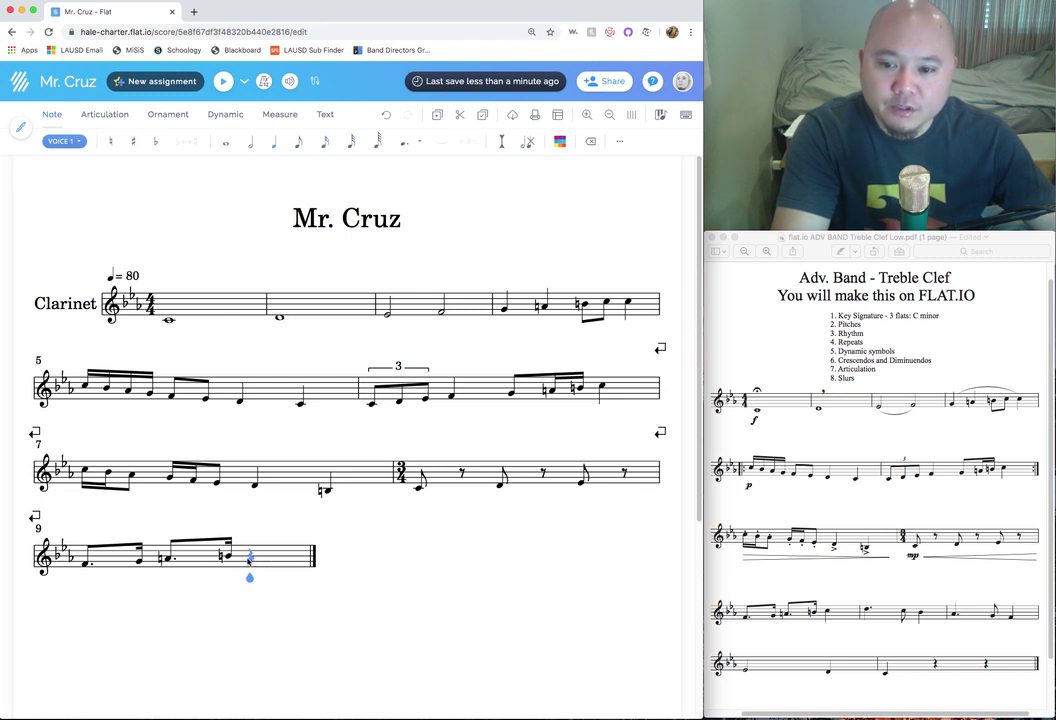
{"action": "left_click", "coordinate": [252, 555]}
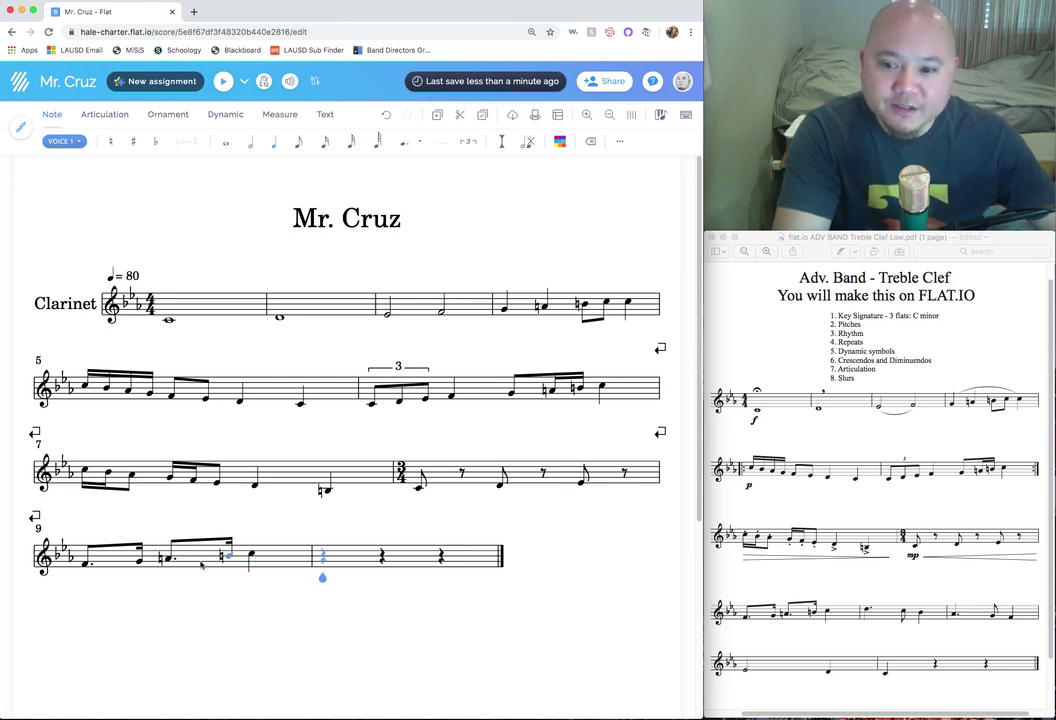
Enter a dotted quarter-note D at the start of measure 10
{"action": "key", "text": "shift+Right"}
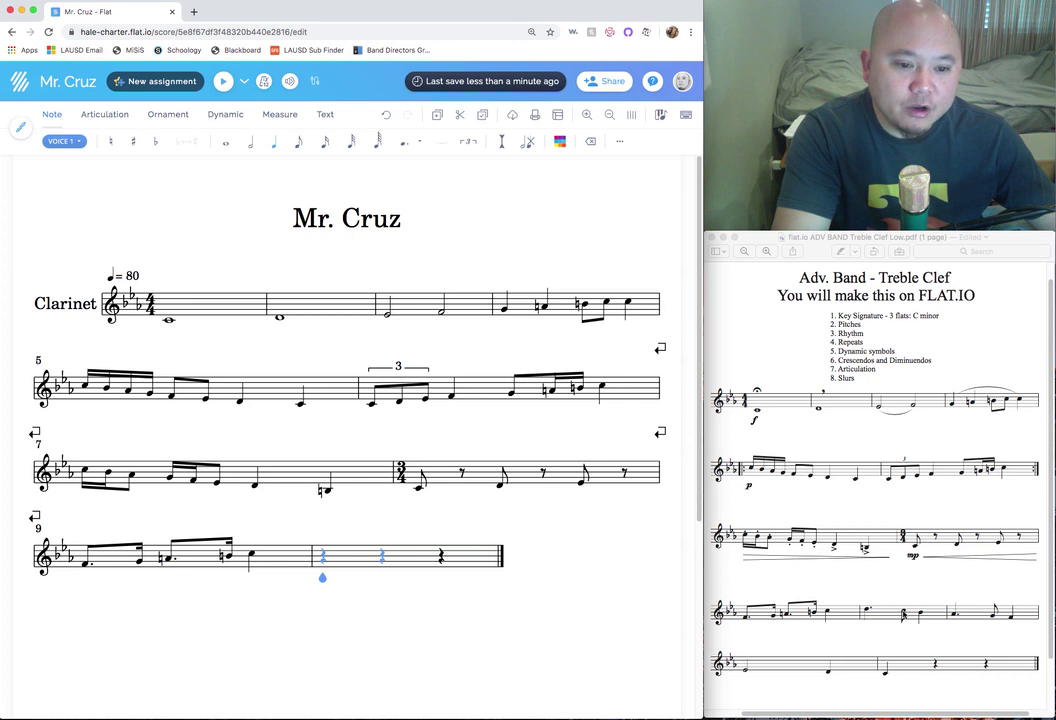
{"action": "key", "text": "shift+Left"}
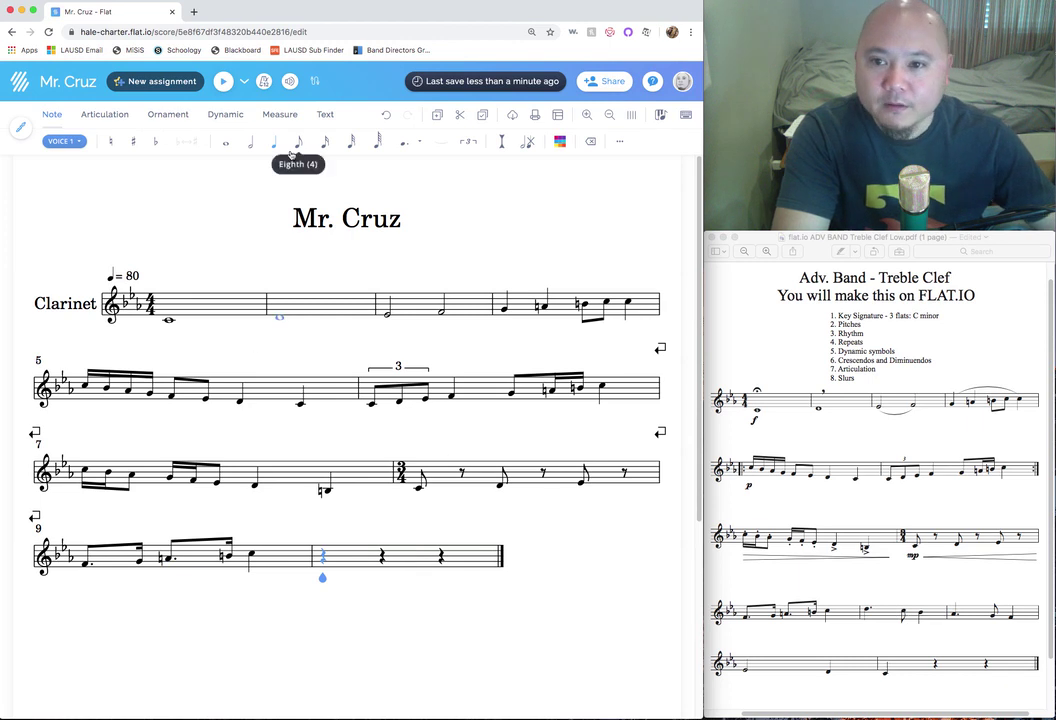
{"action": "left_click", "coordinate": [277, 143]}
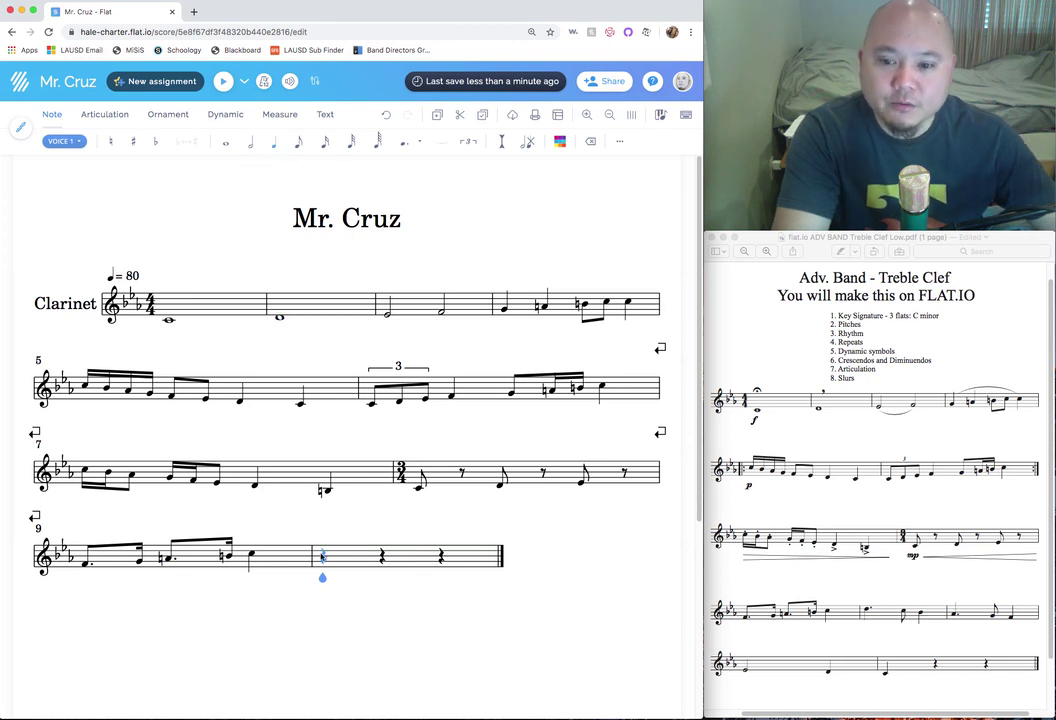
{"action": "key", "text": "Right"}
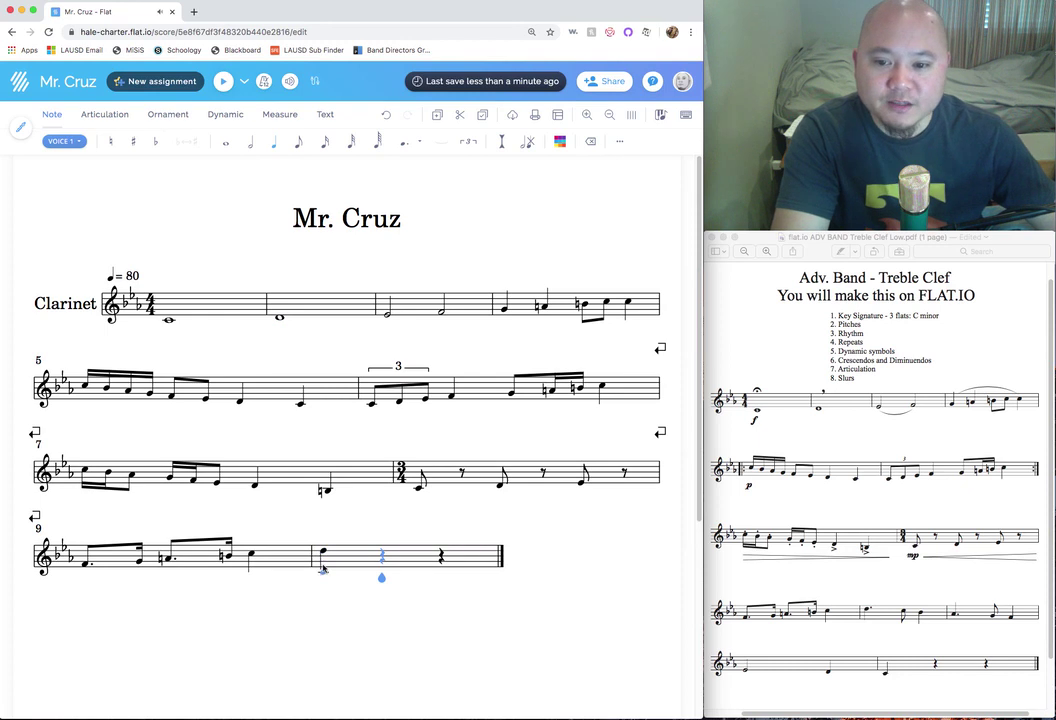
{"action": "key", "text": "Left"}
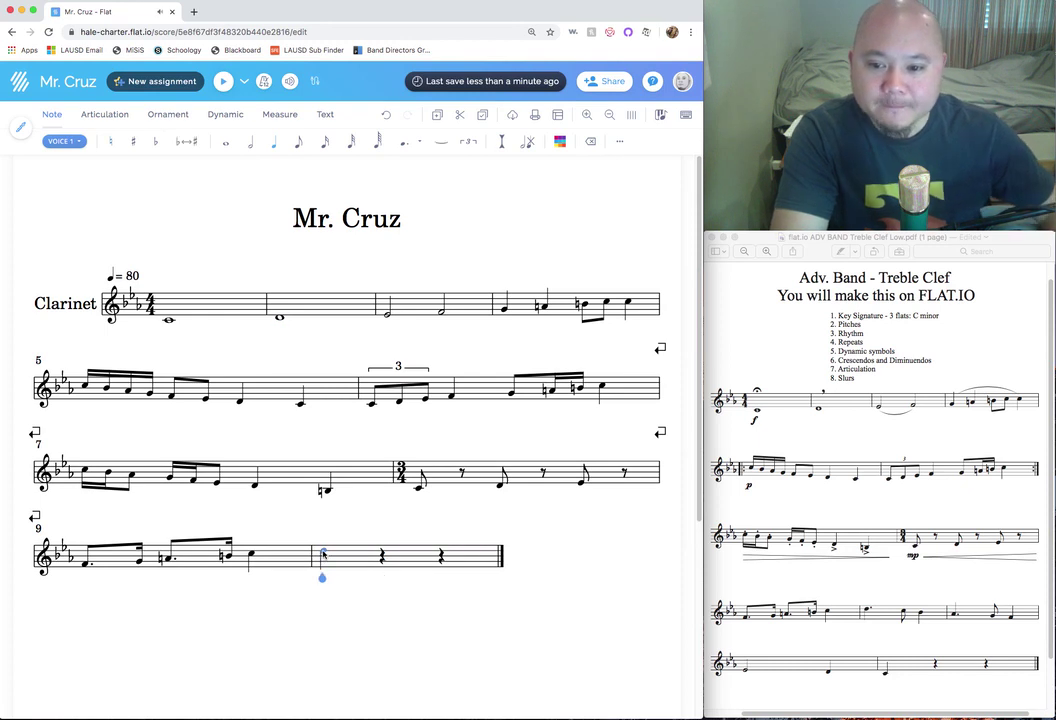
{"action": "left_click", "coordinate": [404, 143]}
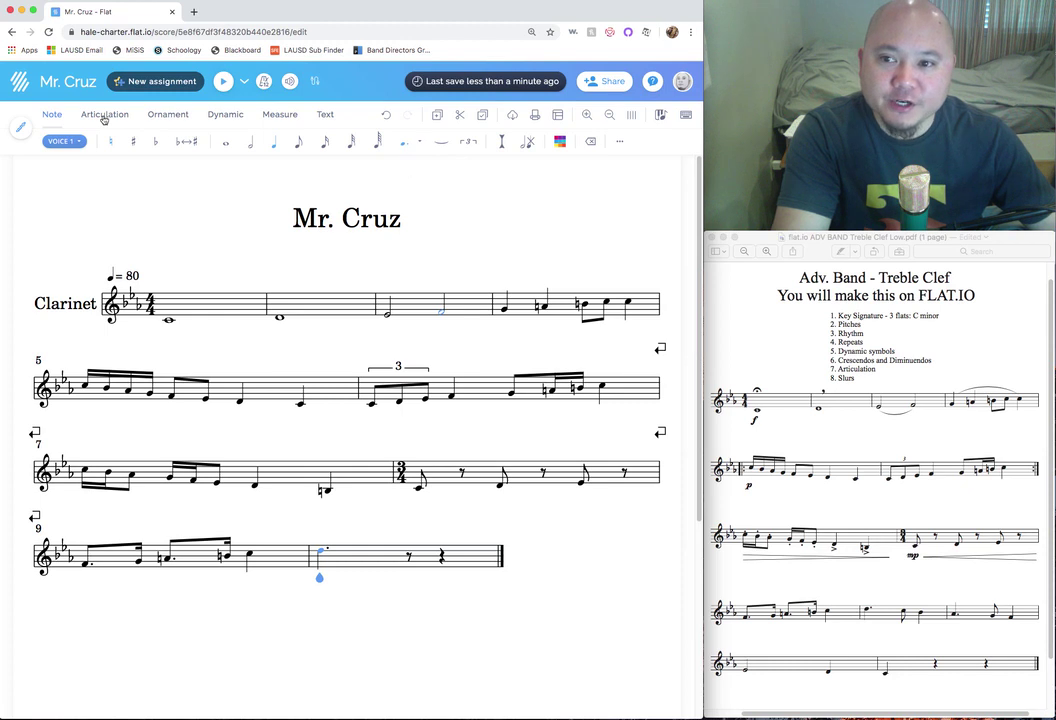
{"action": "left_click", "coordinate": [414, 144]}
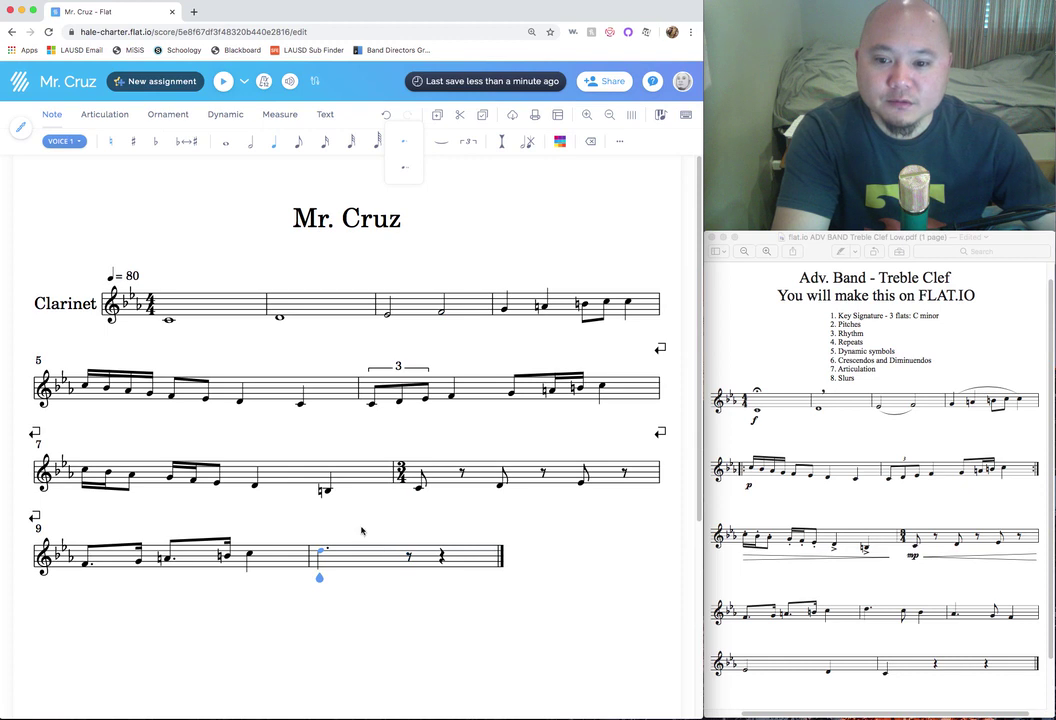
Fill the rest of measure 10 with an eighth-note C and a quarter-note B
{"action": "key", "text": "Right"}
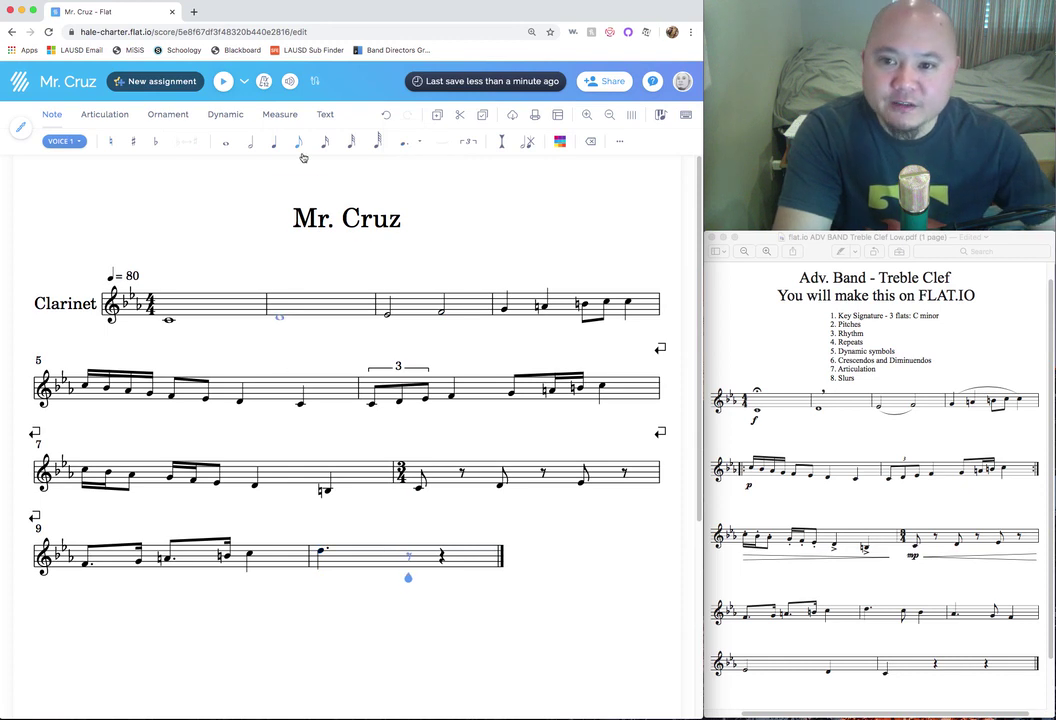
{"action": "left_click", "coordinate": [409, 556]}
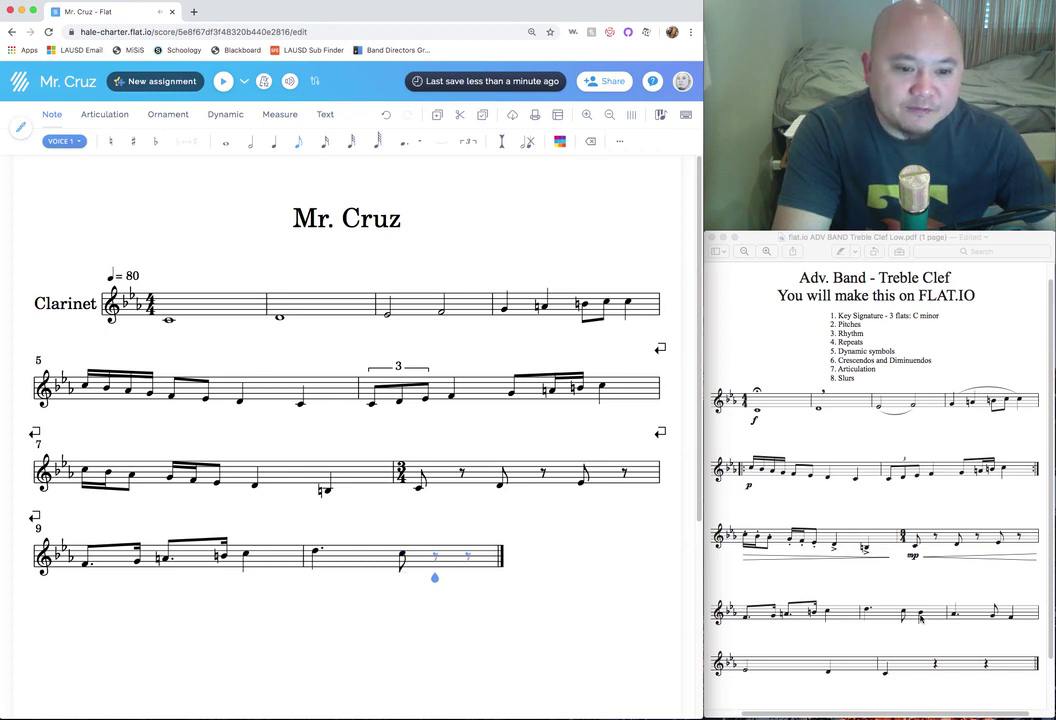
{"action": "left_click", "coordinate": [275, 147]}
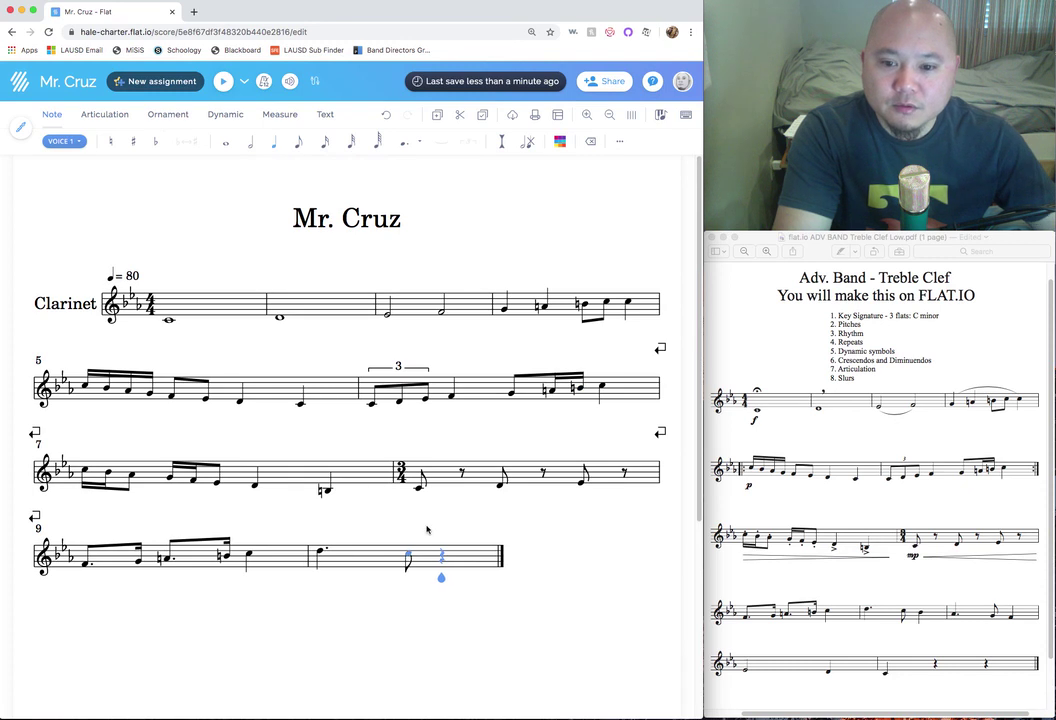
{"action": "left_click", "coordinate": [441, 557]}
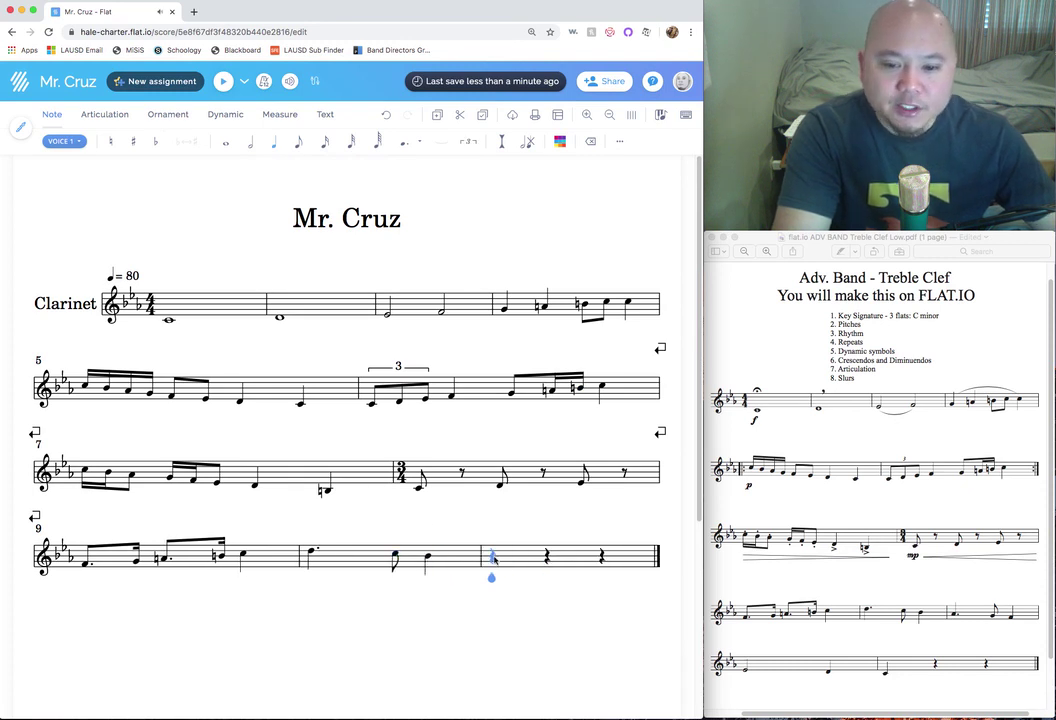
Enter a dotted quarter-note A natural at the start of measure 11
{"action": "left_click", "coordinate": [493, 560]}
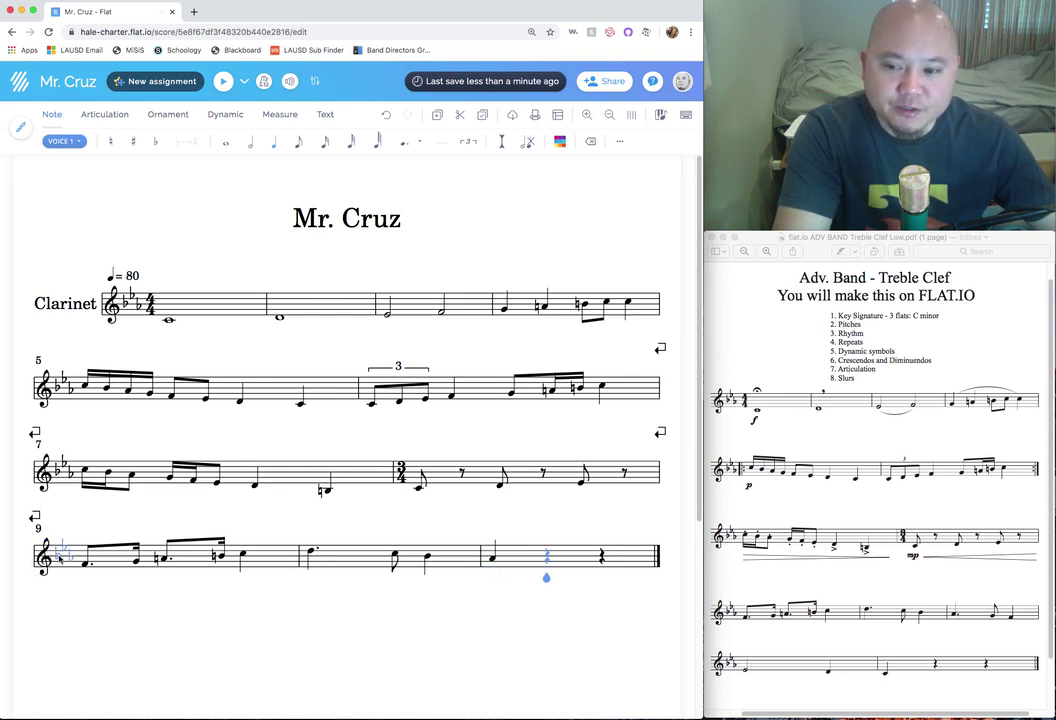
{"action": "left_click", "coordinate": [493, 561]}
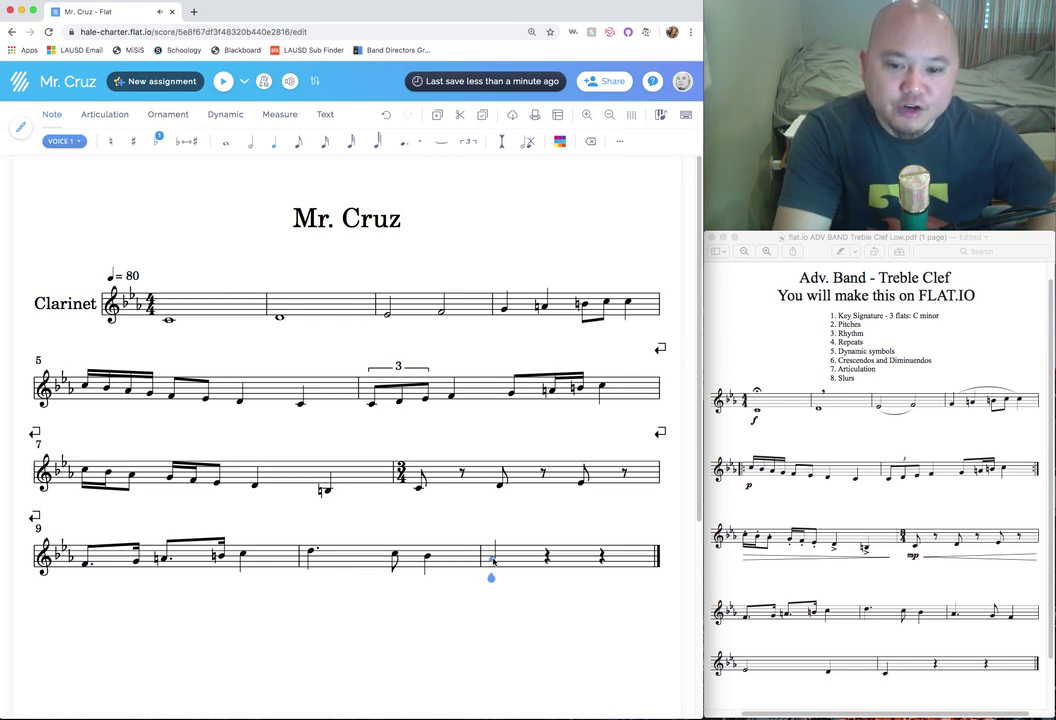
{"action": "key", "text": "a"}
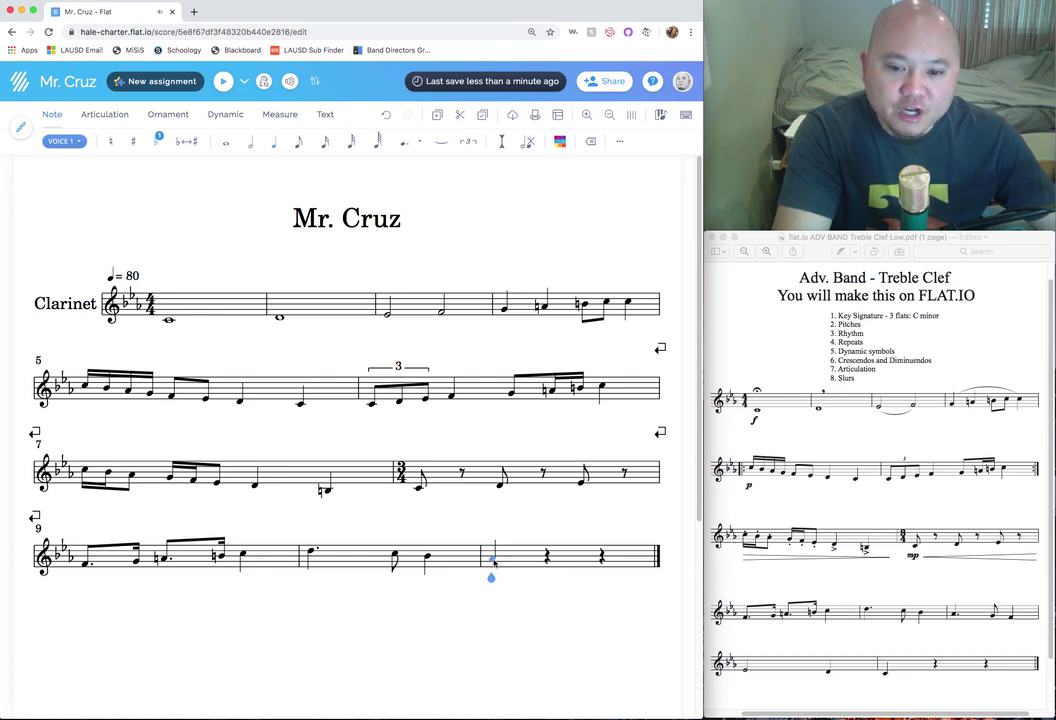
{"action": "left_click", "coordinate": [113, 146]}
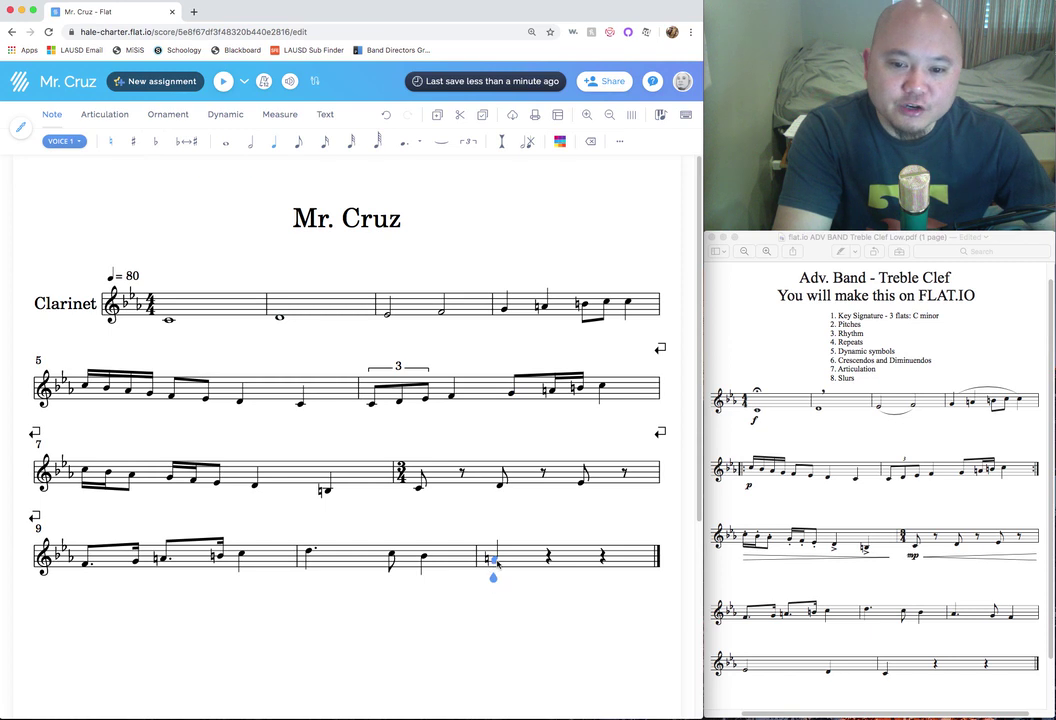
{"action": "left_click", "coordinate": [420, 144]}
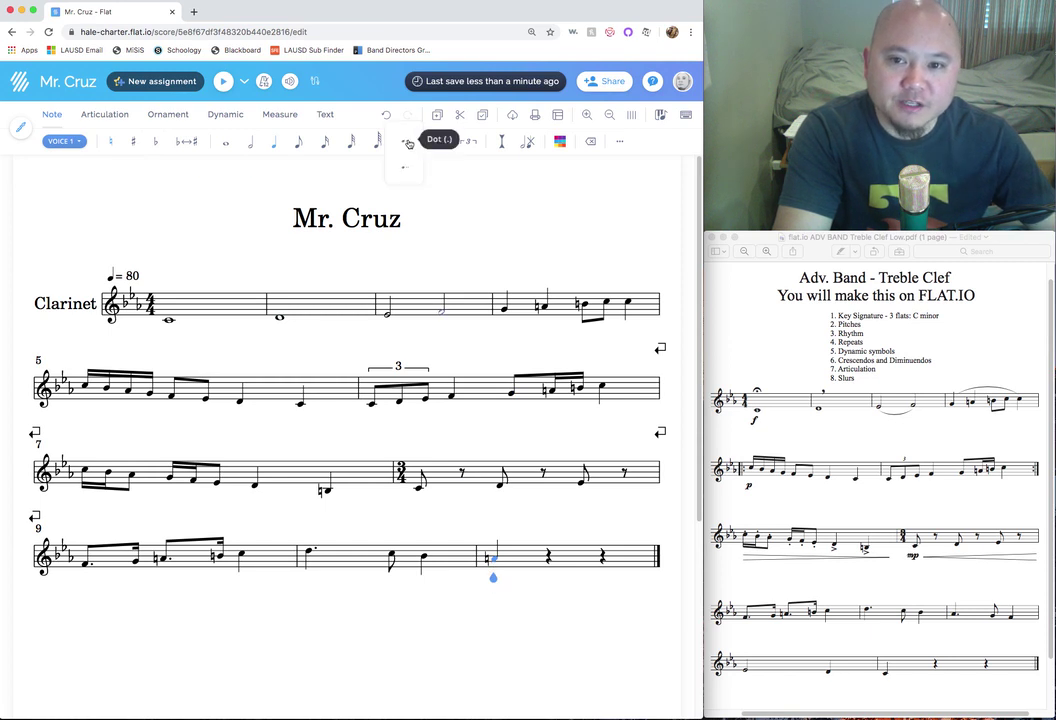
{"action": "left_click", "coordinate": [408, 144]}
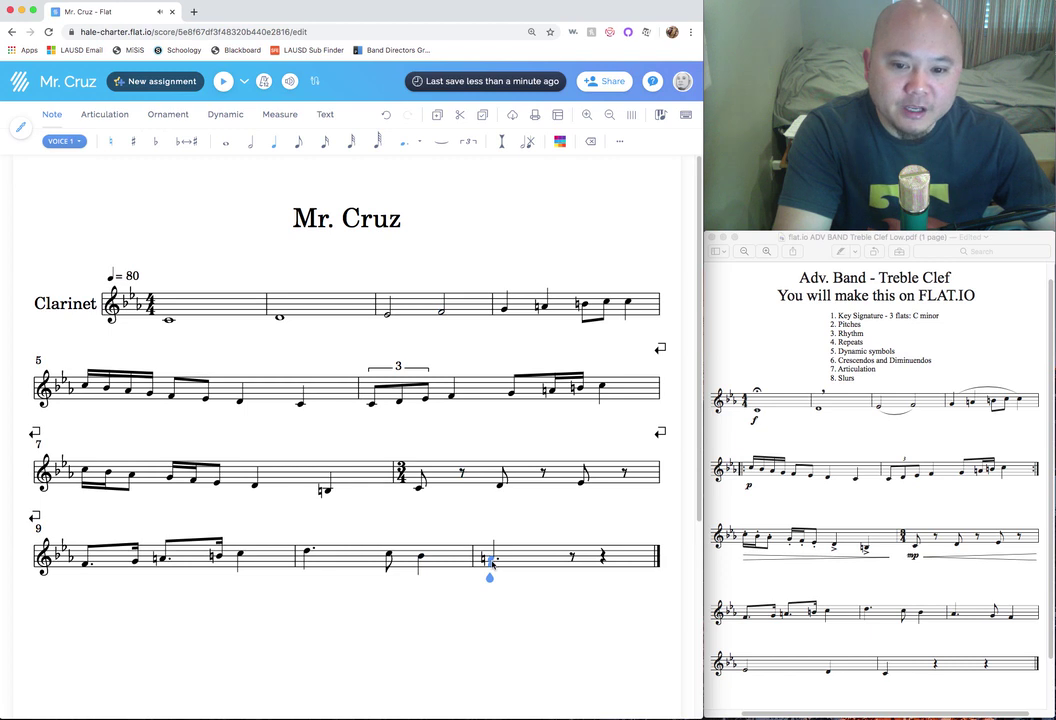
{"action": "key", "text": "Right"}
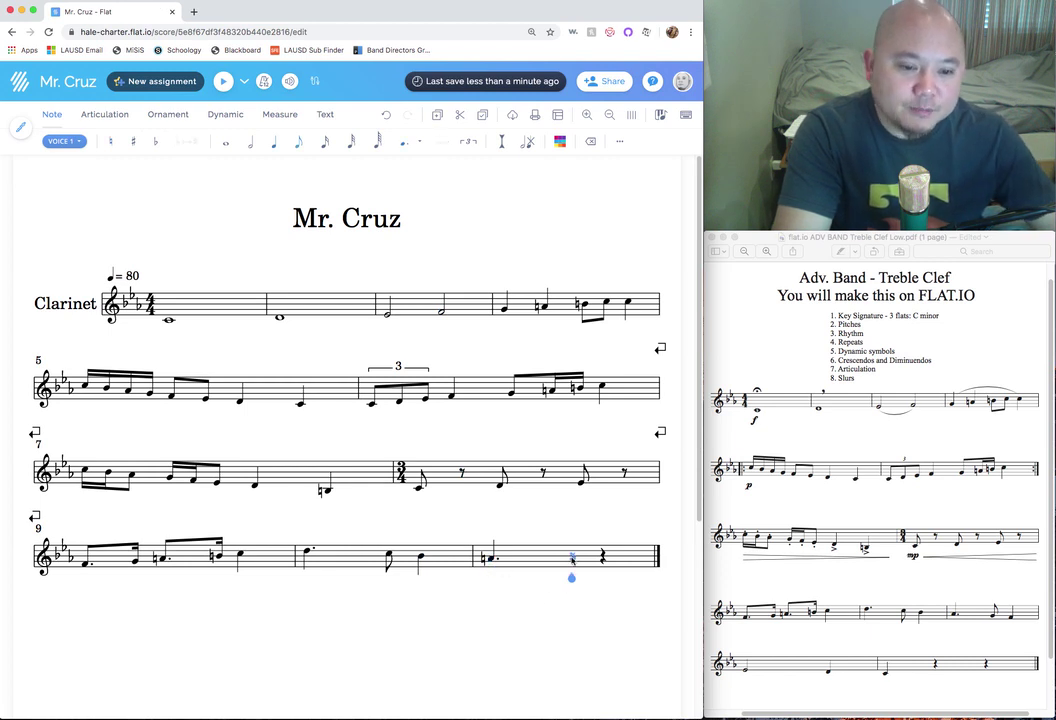
Complete measure 11 with an eighth-note G followed by a quarter-note F
{"action": "left_click", "coordinate": [308, 148]}
{"action": "left_click", "coordinate": [572, 561]}
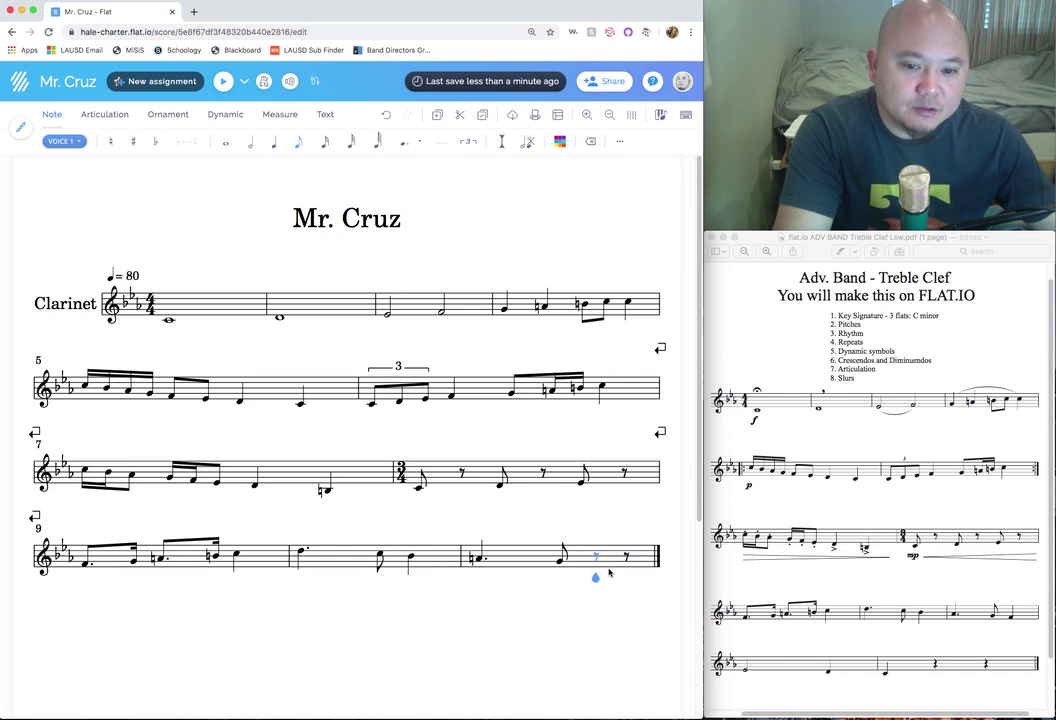
{"action": "left_click", "coordinate": [274, 141]}
{"action": "left_click", "coordinate": [603, 566]}
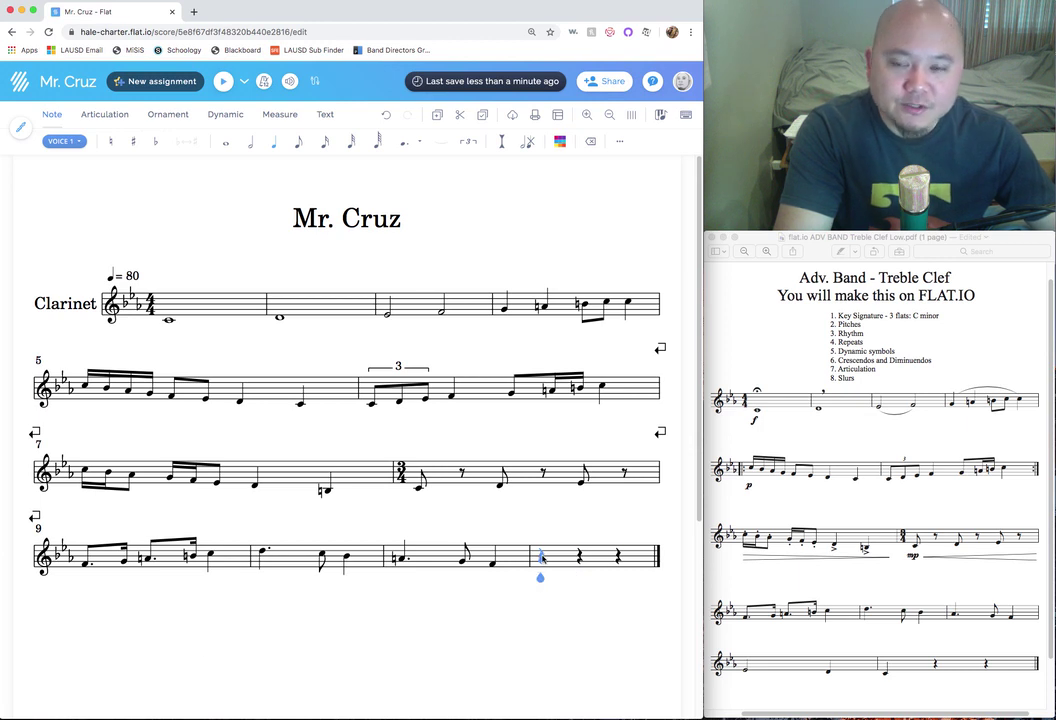
Start measure 12 on a new line and fill it with a half-note E and a quarter-note D
{"action": "left_click", "coordinate": [282, 117]}
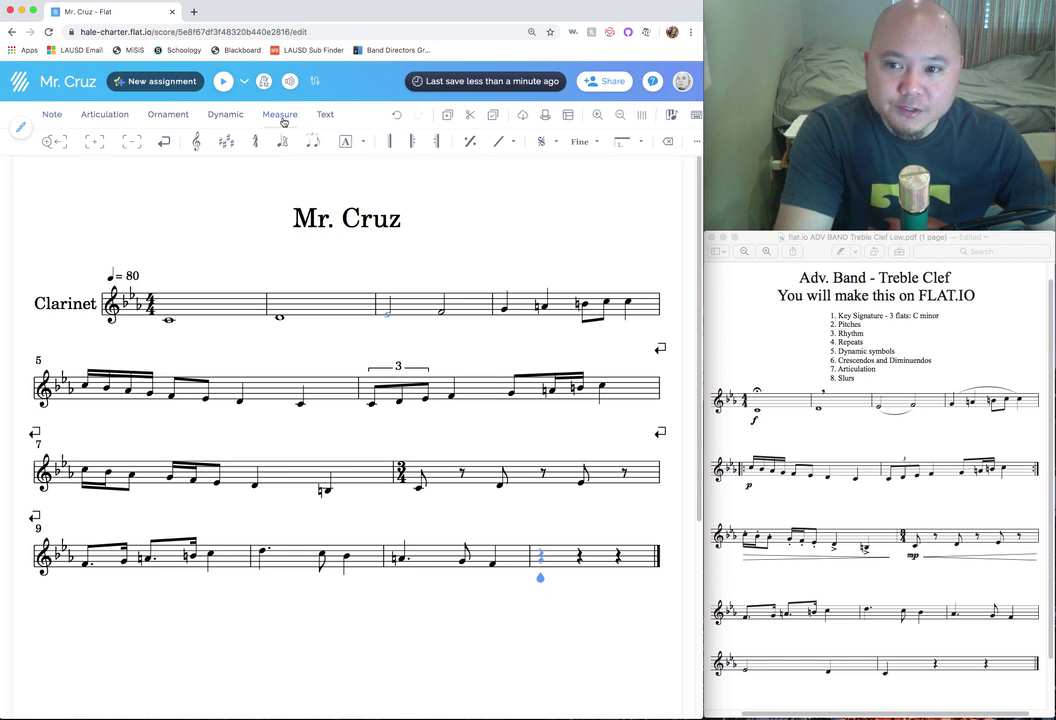
{"action": "left_click", "coordinate": [165, 144]}
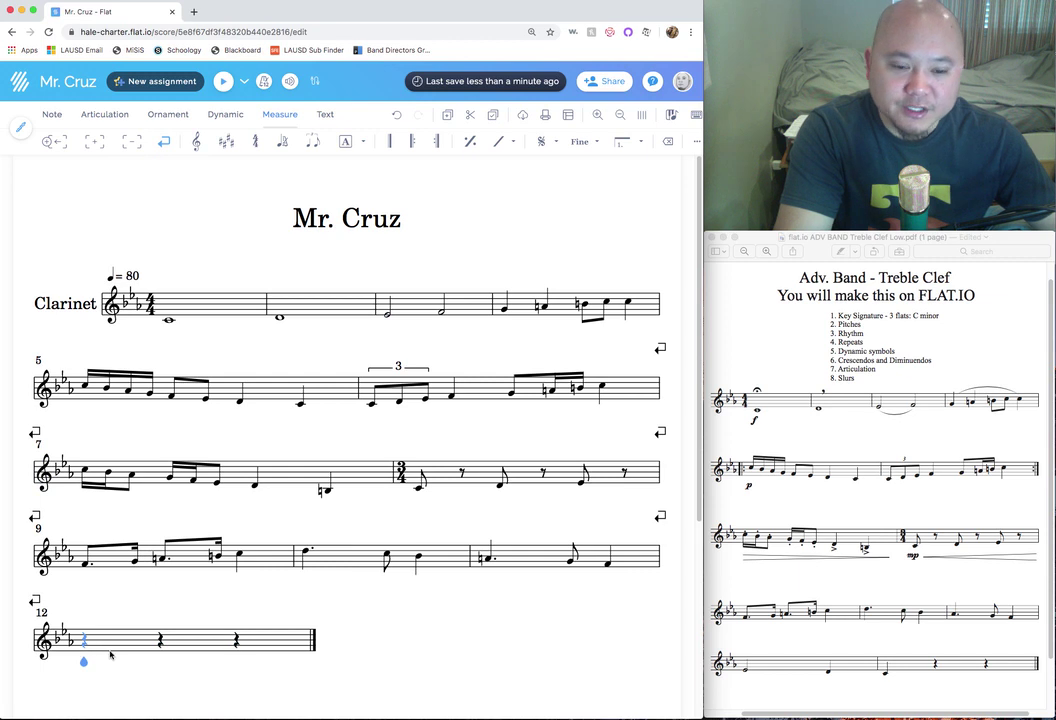
{"action": "scroll", "coordinate": [243, 637], "scroll_direction": "down", "scroll_amount": 2}
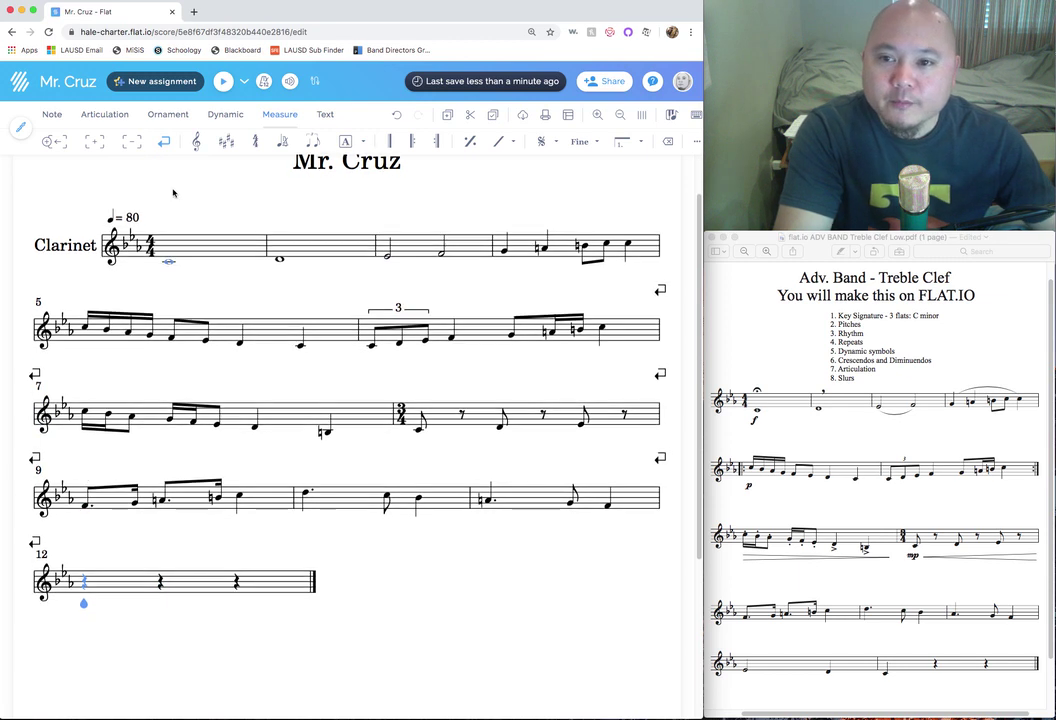
{"action": "left_click", "coordinate": [51, 114]}
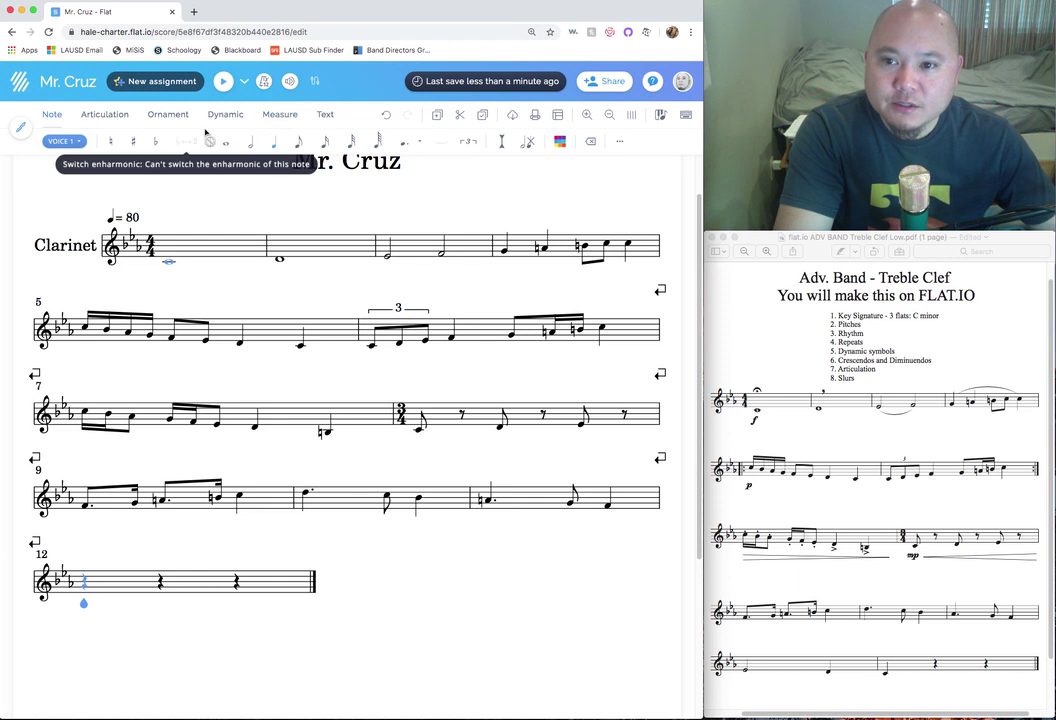
{"action": "left_click", "coordinate": [253, 148]}
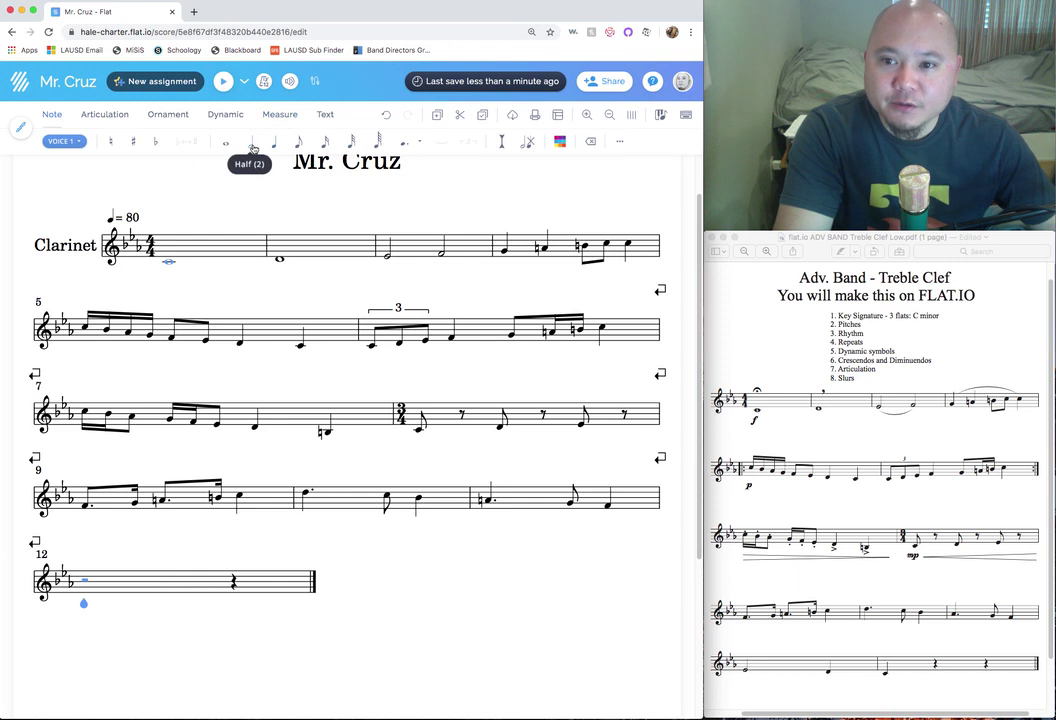
{"action": "left_click", "coordinate": [86, 597]}
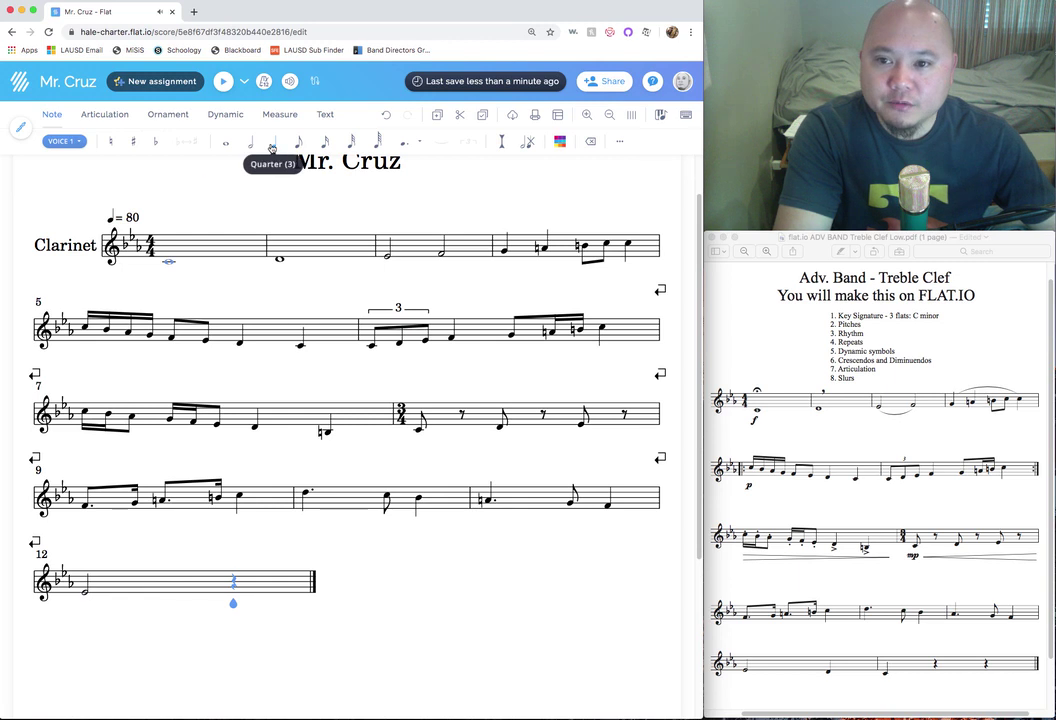
{"action": "left_click", "coordinate": [233, 596]}
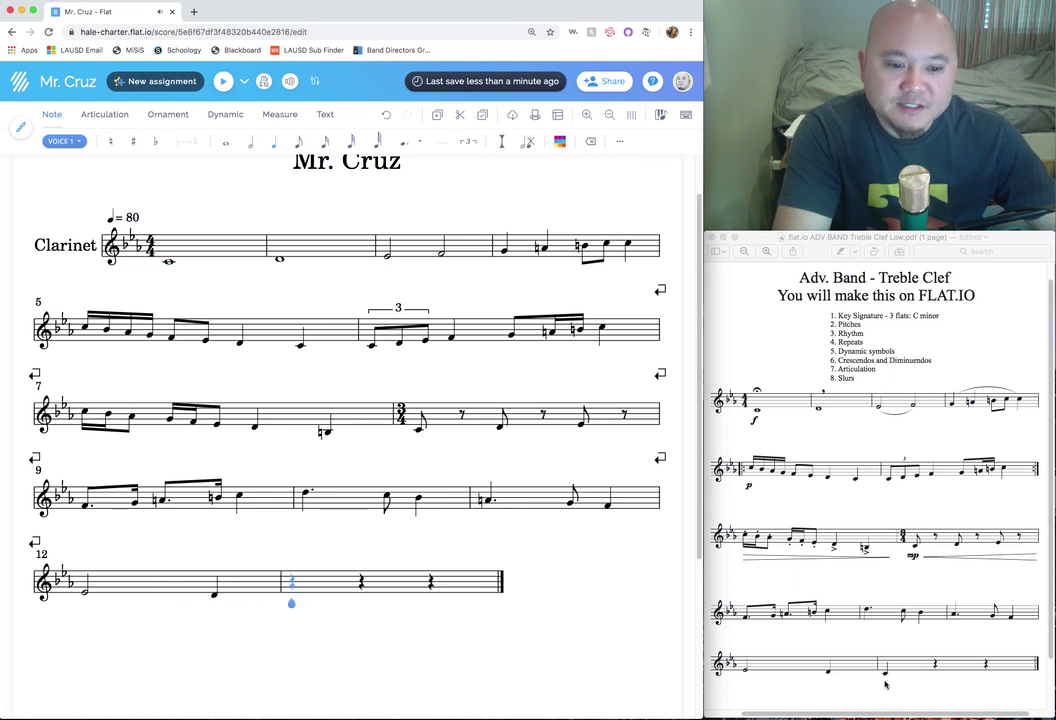
Enter a quarter-note low C at the start of measure 13, keeping the two quarter rests after it
{"action": "left_click", "coordinate": [273, 141]}
{"action": "left_click", "coordinate": [291, 603]}
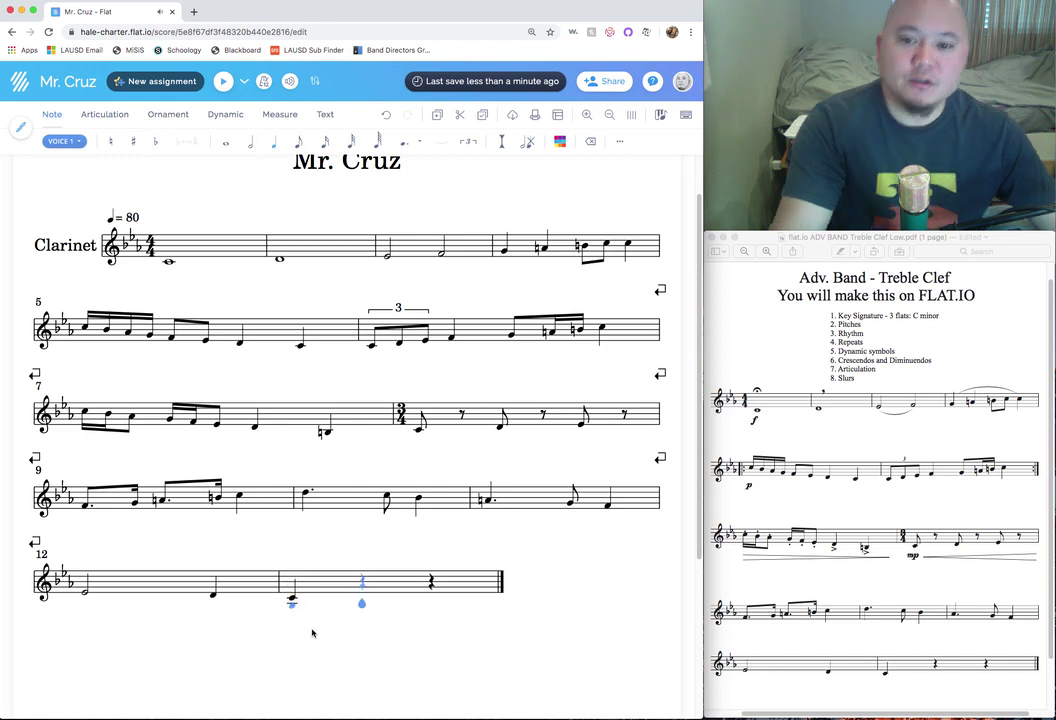
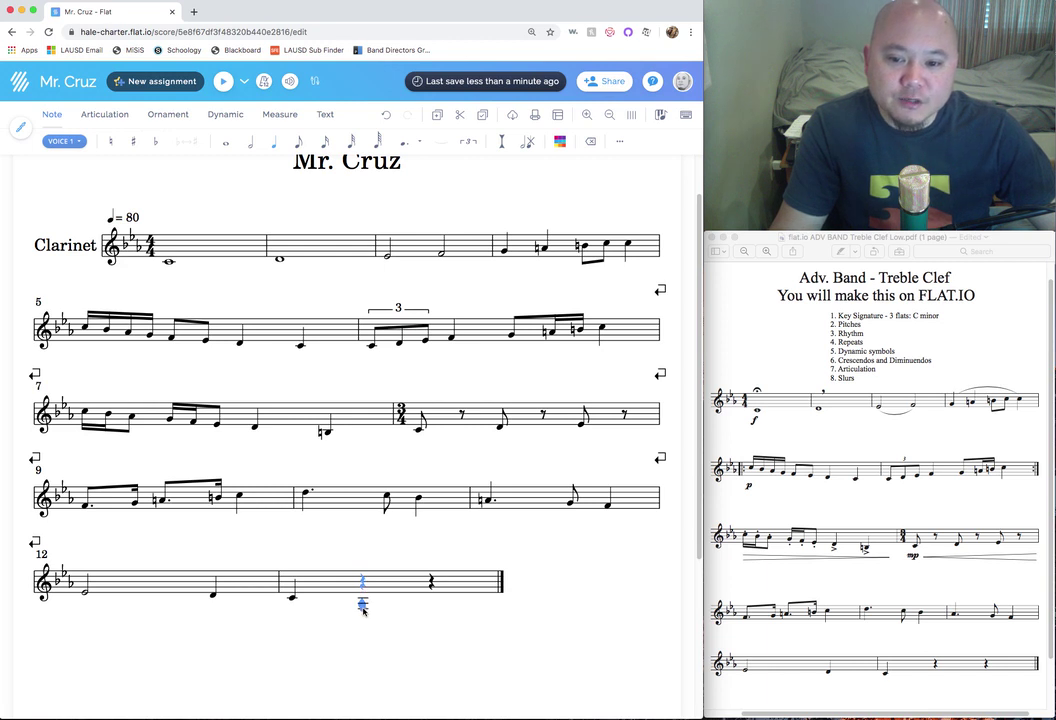
{"action": "left_click", "coordinate": [363, 608]}
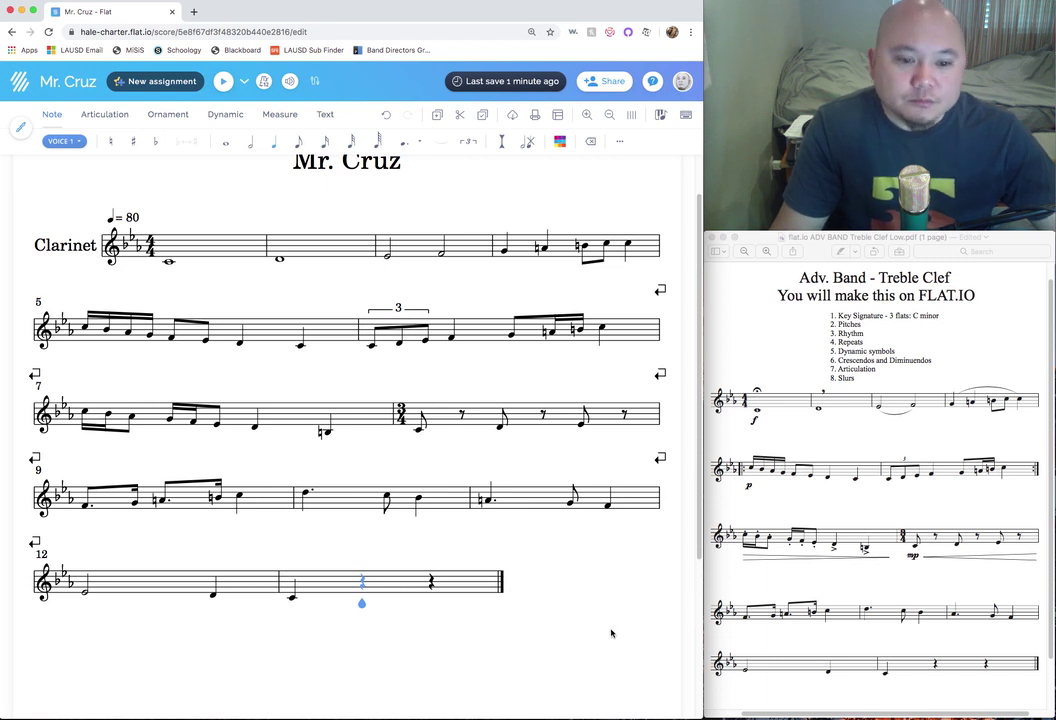
{"action": "key", "text": "shift+Right"}
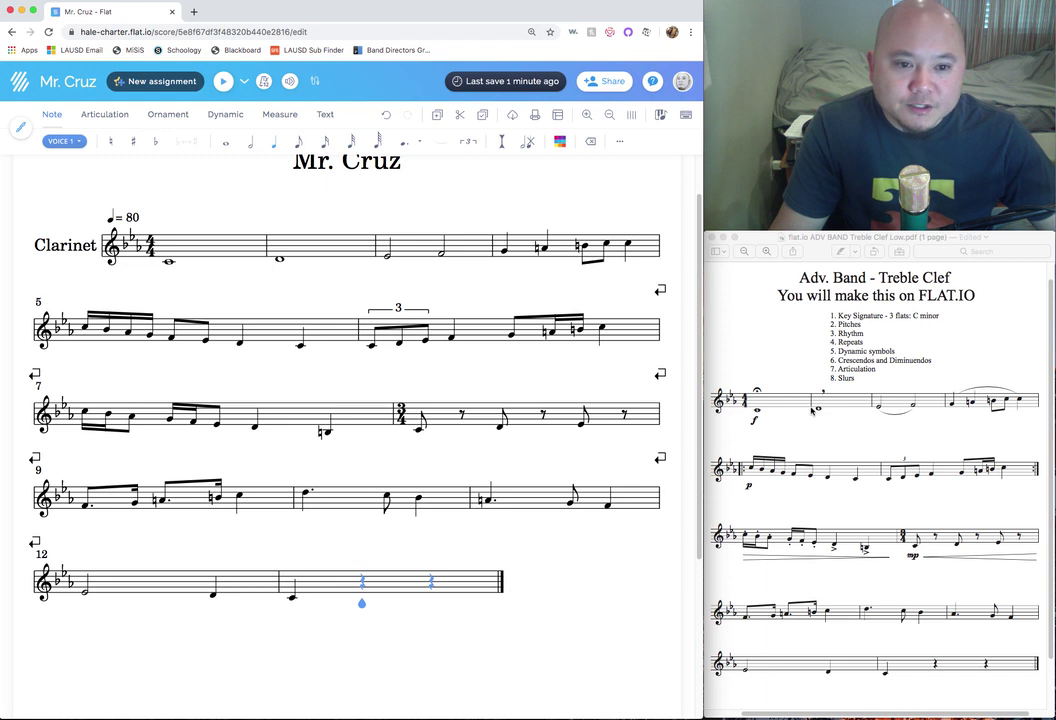
Add a left repeat barline at the start of measure 5, as in the reference sheet
{"action": "left_click_drag", "start_coordinate": [832, 322], "coordinate": [880, 343]}
{"action": "left_click", "coordinate": [828, 342]}
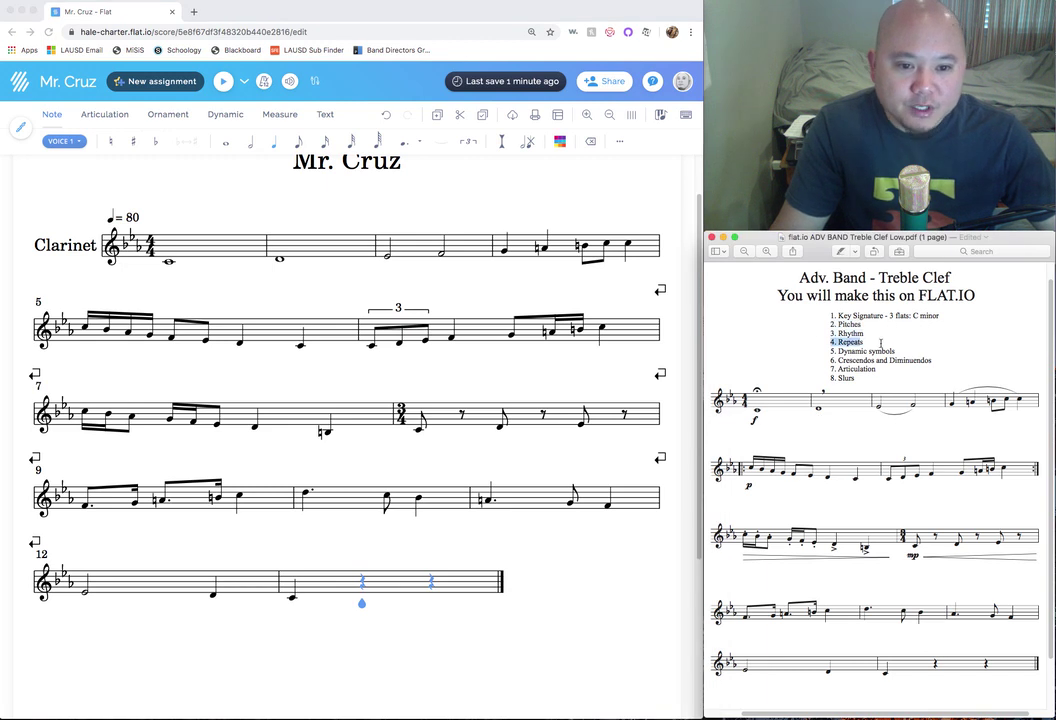
{"action": "left_click", "coordinate": [741, 484]}
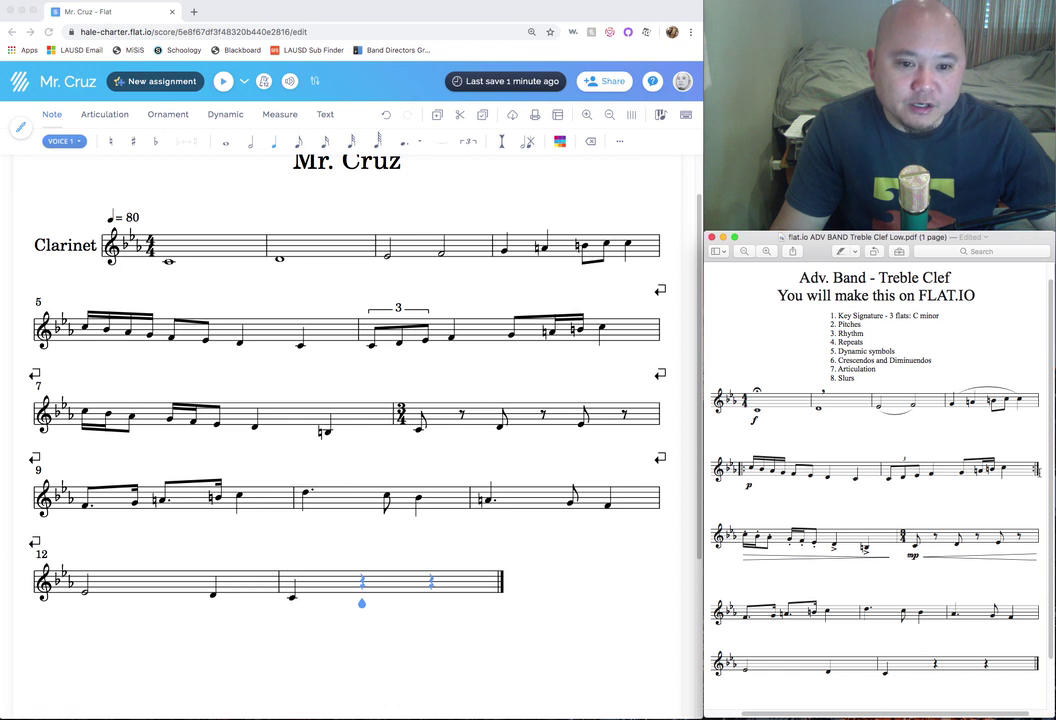
{"action": "left_click", "coordinate": [84, 328]}
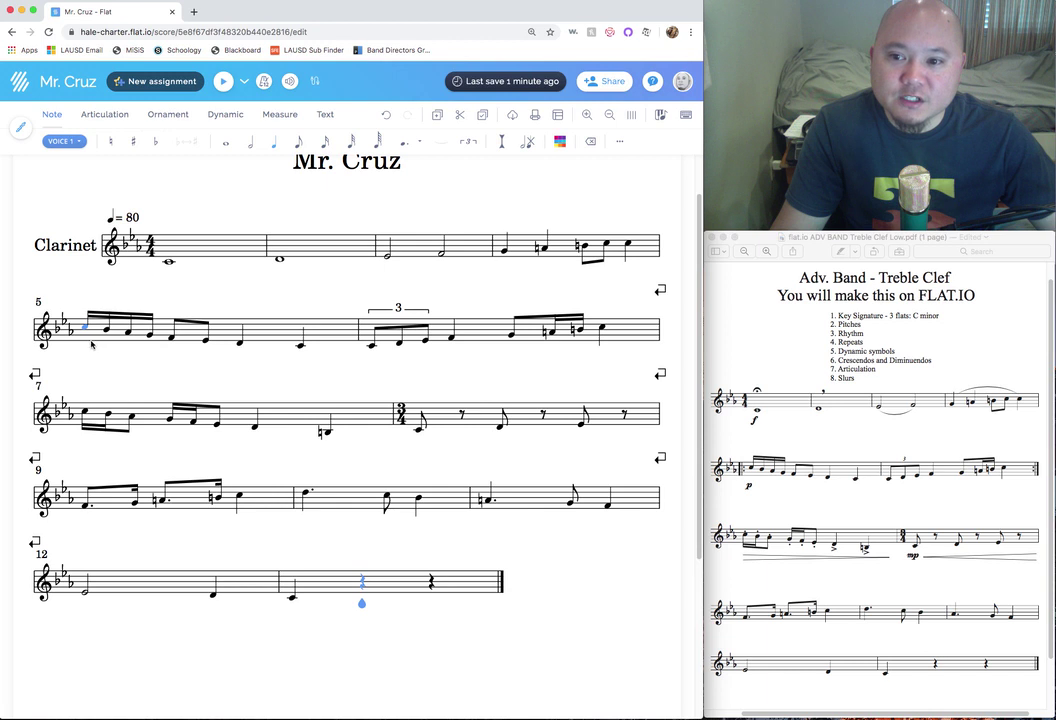
{"action": "left_click", "coordinate": [84, 330]}
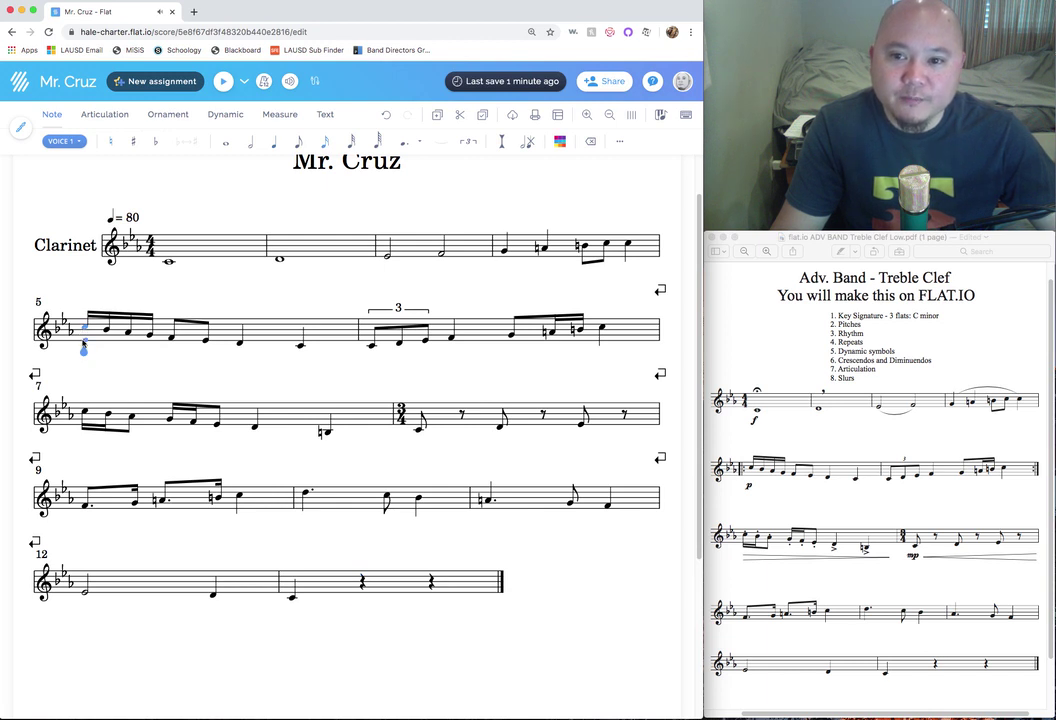
{"action": "left_click", "coordinate": [285, 116]}
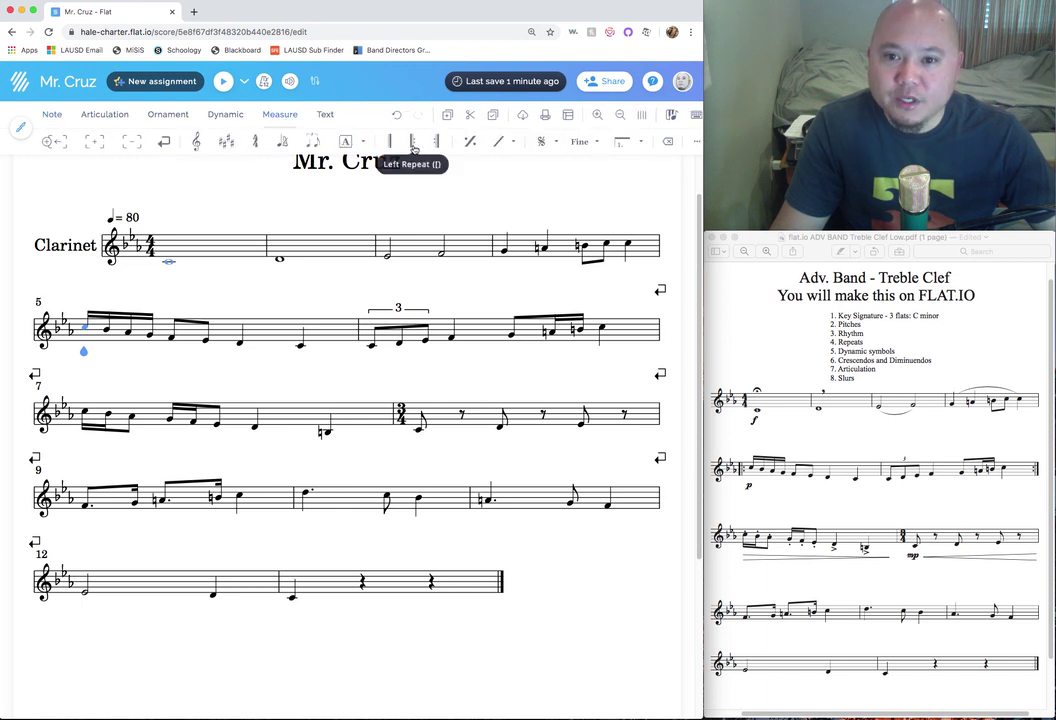
{"action": "left_click", "coordinate": [413, 145]}
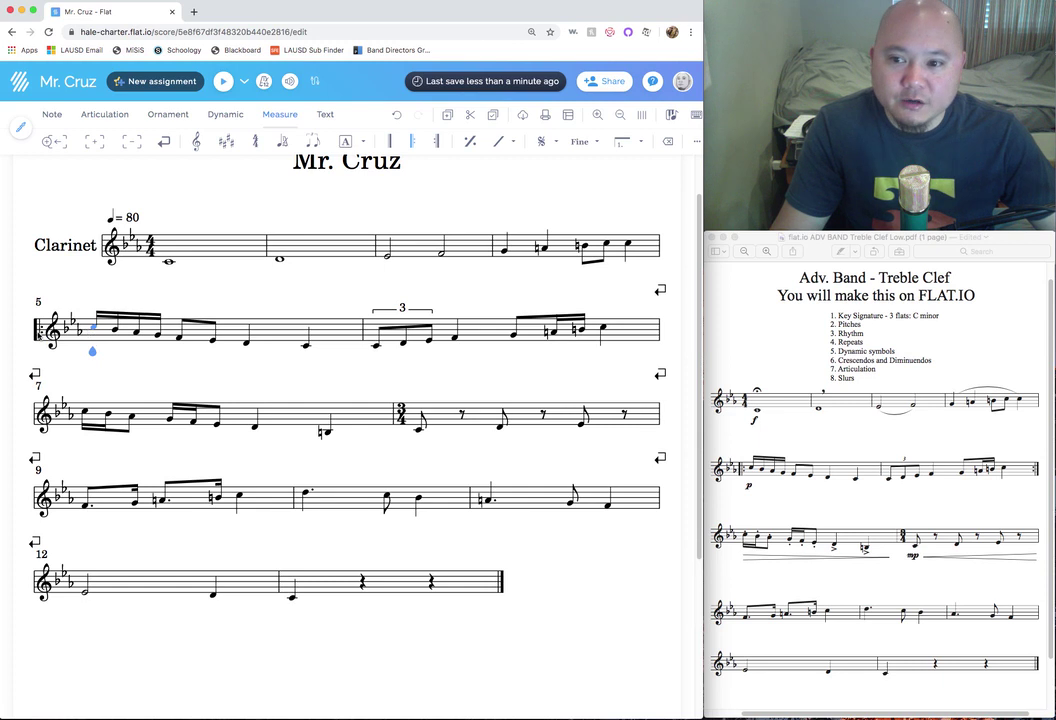
Add a right repeat barline at the end of measure 6
{"action": "left_click", "coordinate": [771, 358]}
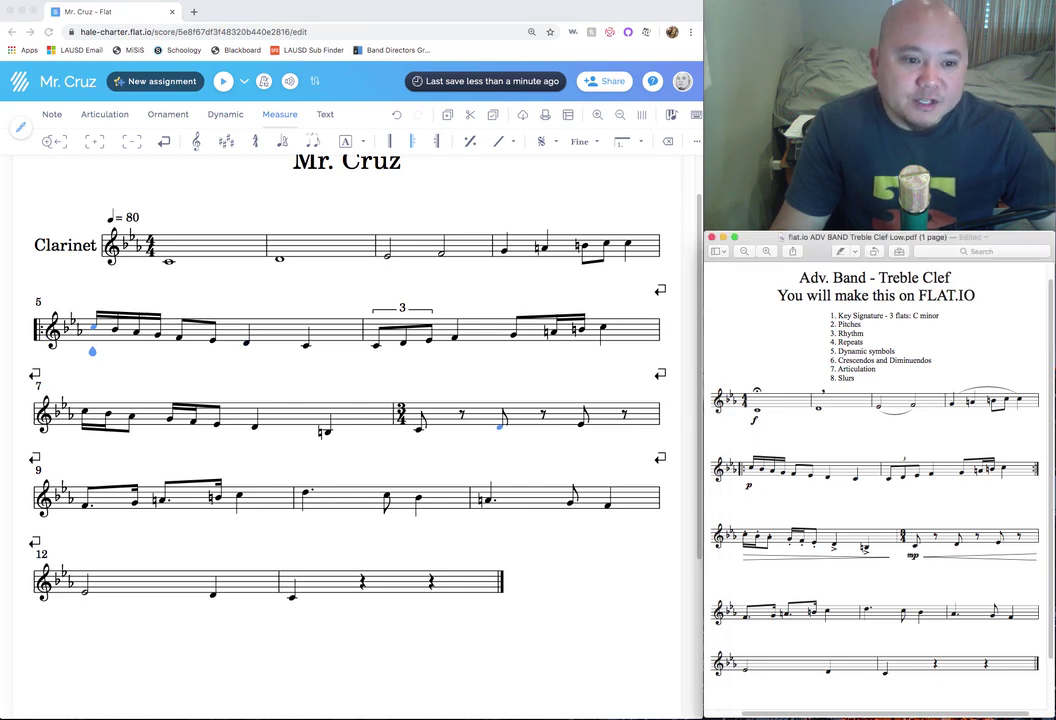
{"action": "left_click_drag", "start_coordinate": [1046, 470], "coordinate": [1025, 480]}
{"action": "left_click", "coordinate": [1023, 485]}
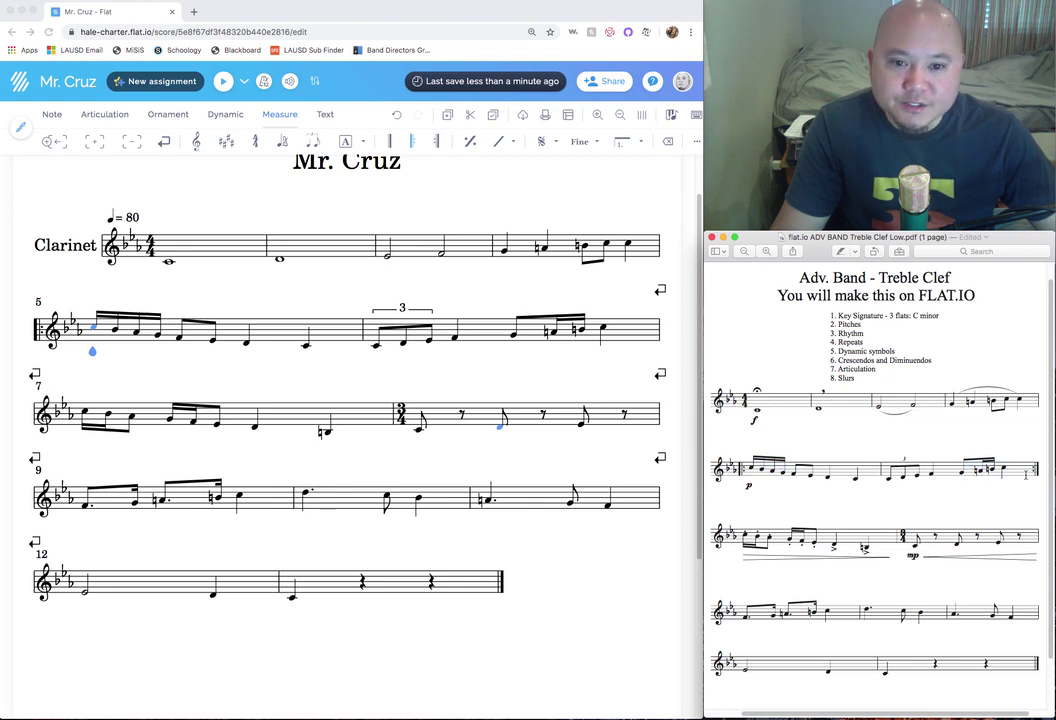
{"action": "left_click", "coordinate": [604, 330]}
{"action": "left_click", "coordinate": [603, 330]}
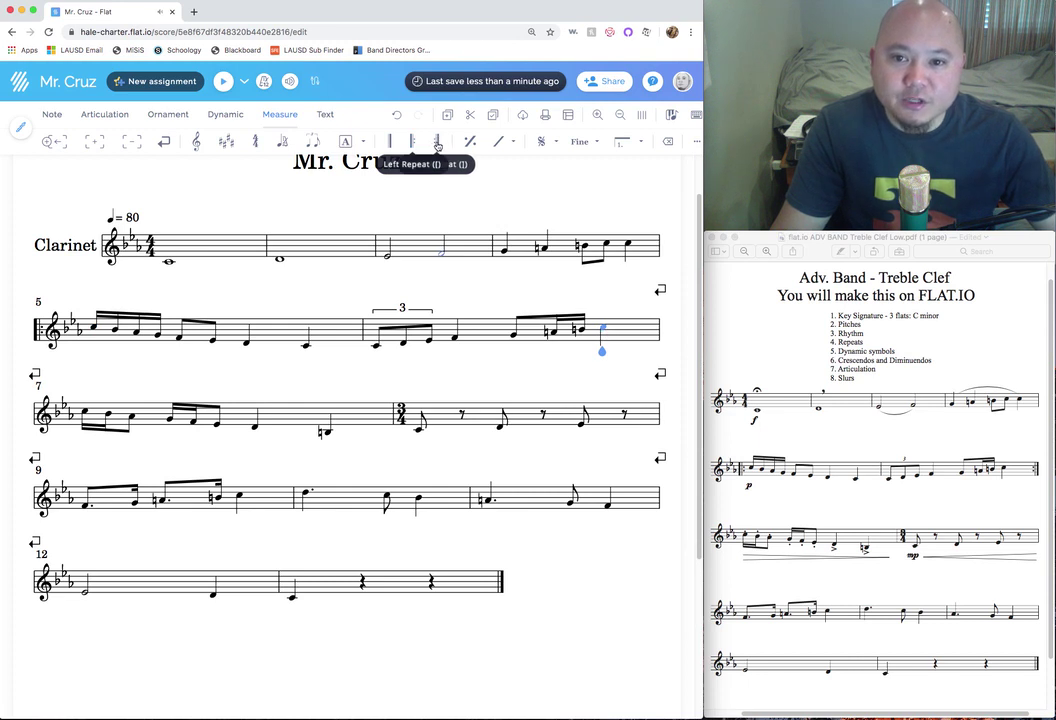
{"action": "left_click", "coordinate": [437, 146]}
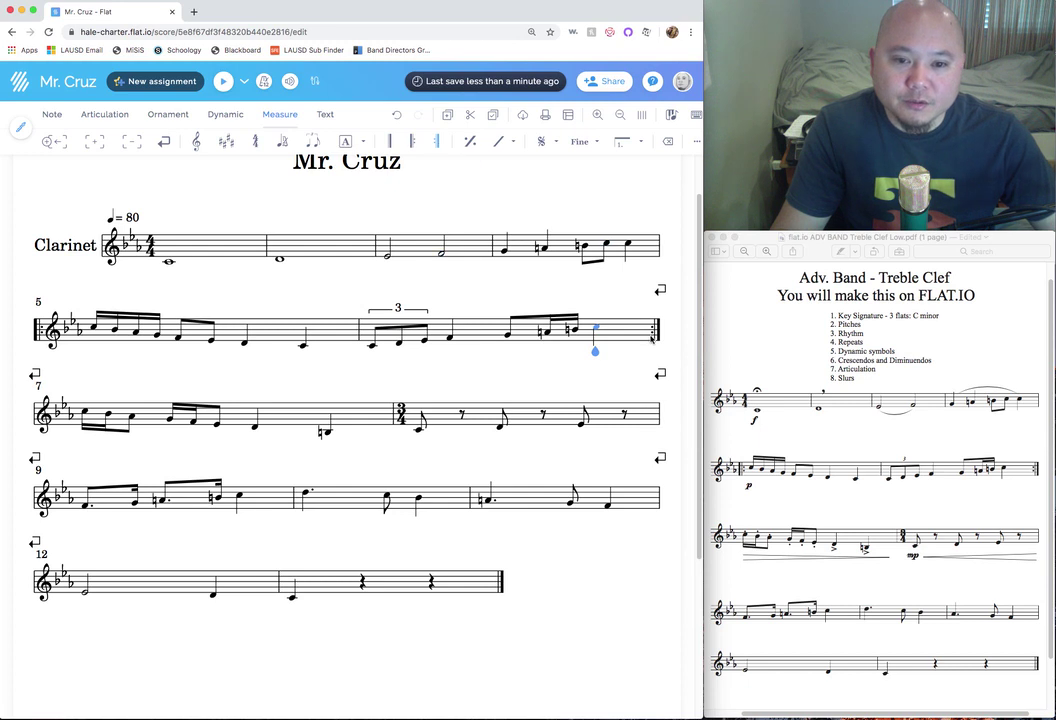
Add a forte (f) dynamic to the whole note in measure 1
{"action": "left_click", "coordinate": [833, 342]}
{"action": "left_click_drag", "start_coordinate": [830, 351], "coordinate": [919, 352]}
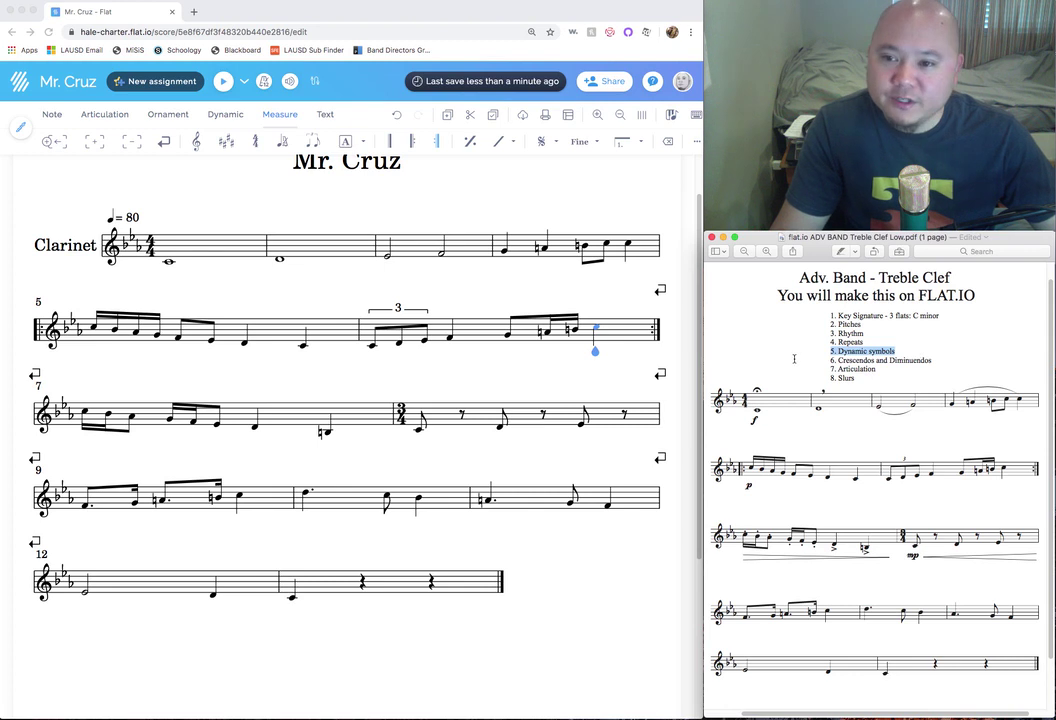
{"action": "left_click", "coordinate": [466, 301]}
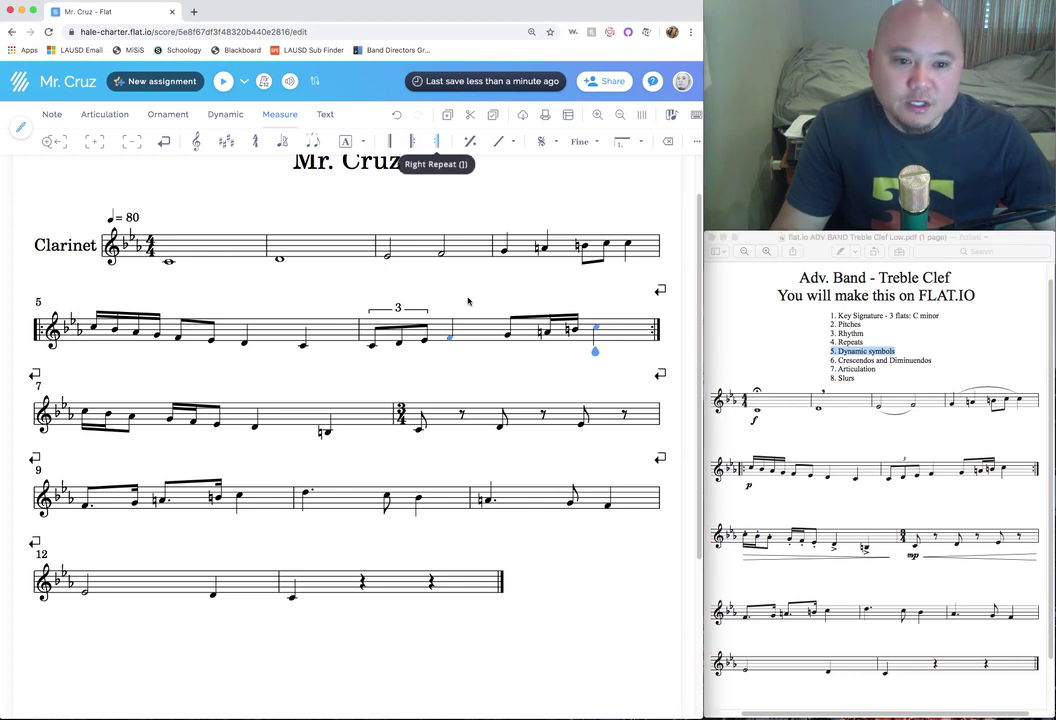
{"action": "key", "text": "super+Tab"}
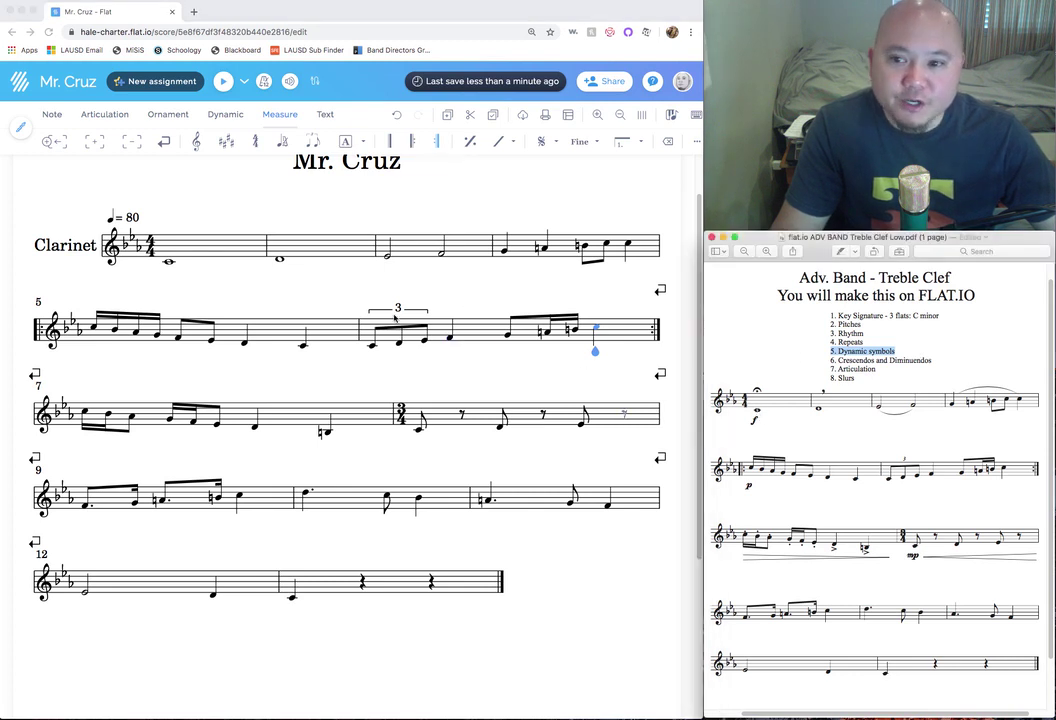
{"action": "key", "text": "super+Tab"}
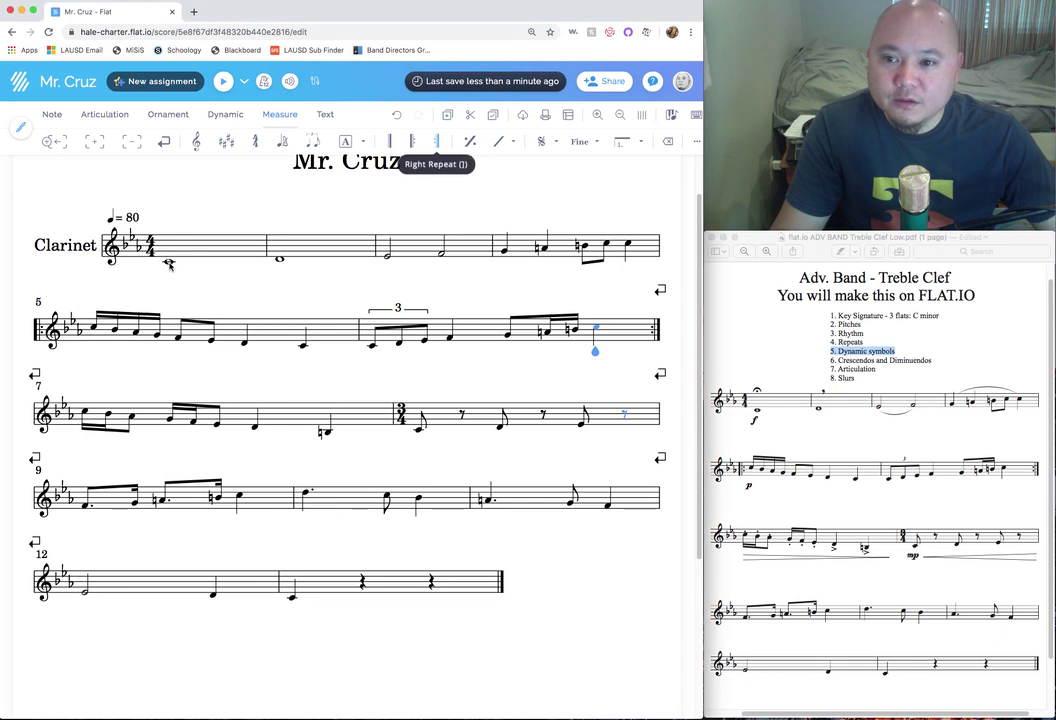
{"action": "left_click", "coordinate": [168, 262]}
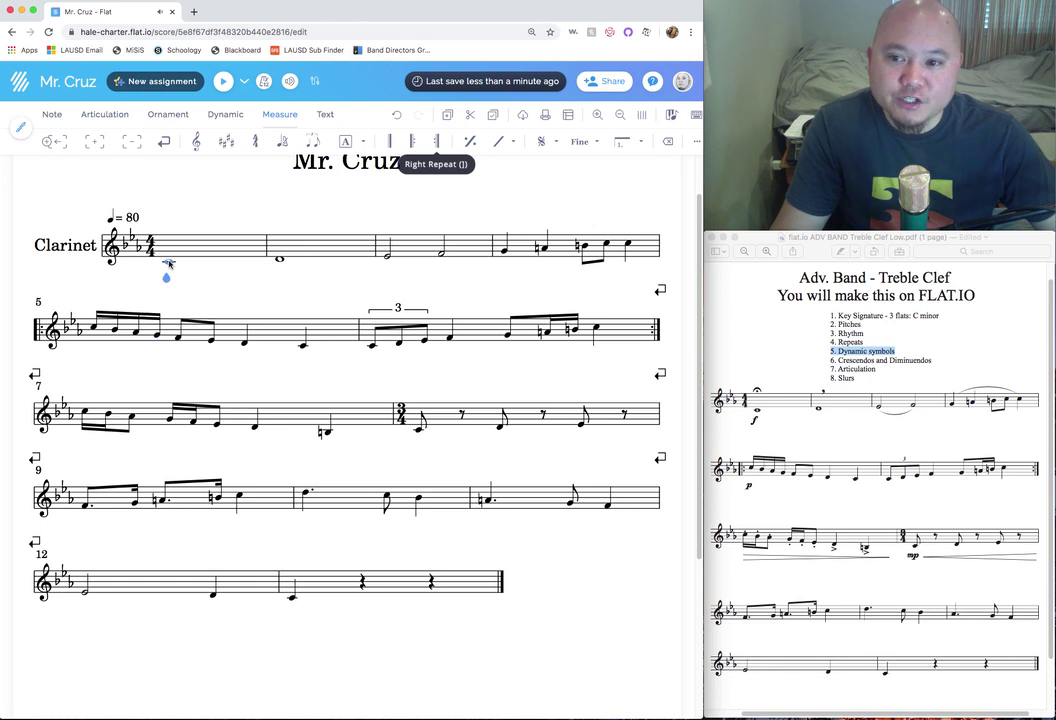
{"action": "left_click", "coordinate": [228, 116]}
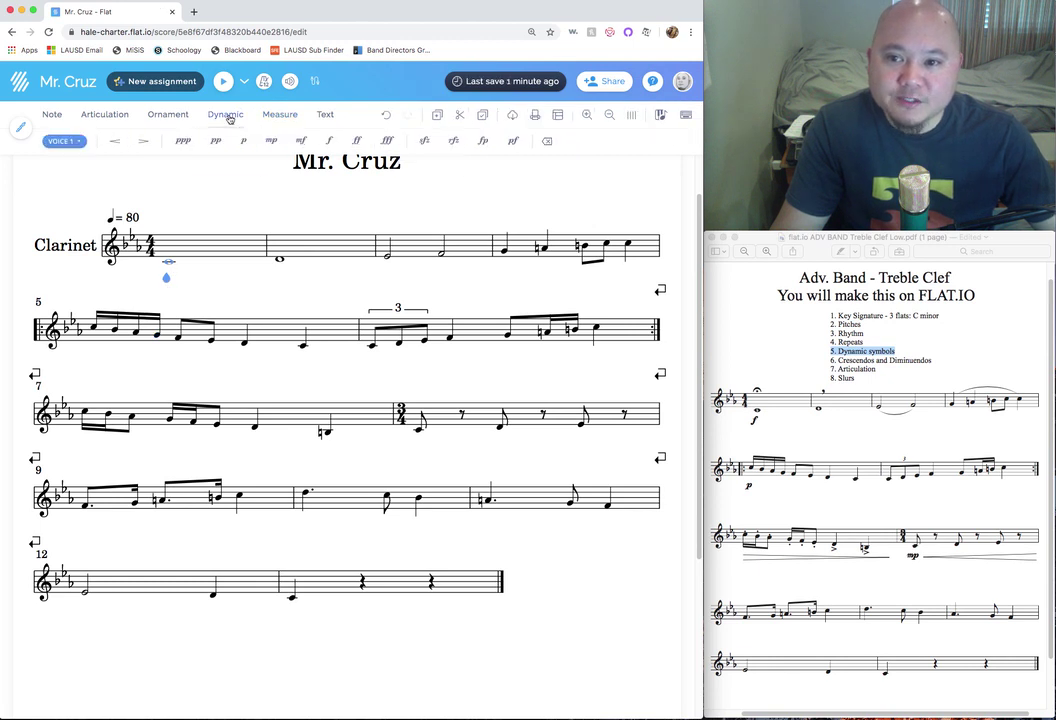
{"action": "left_click", "coordinate": [330, 146]}
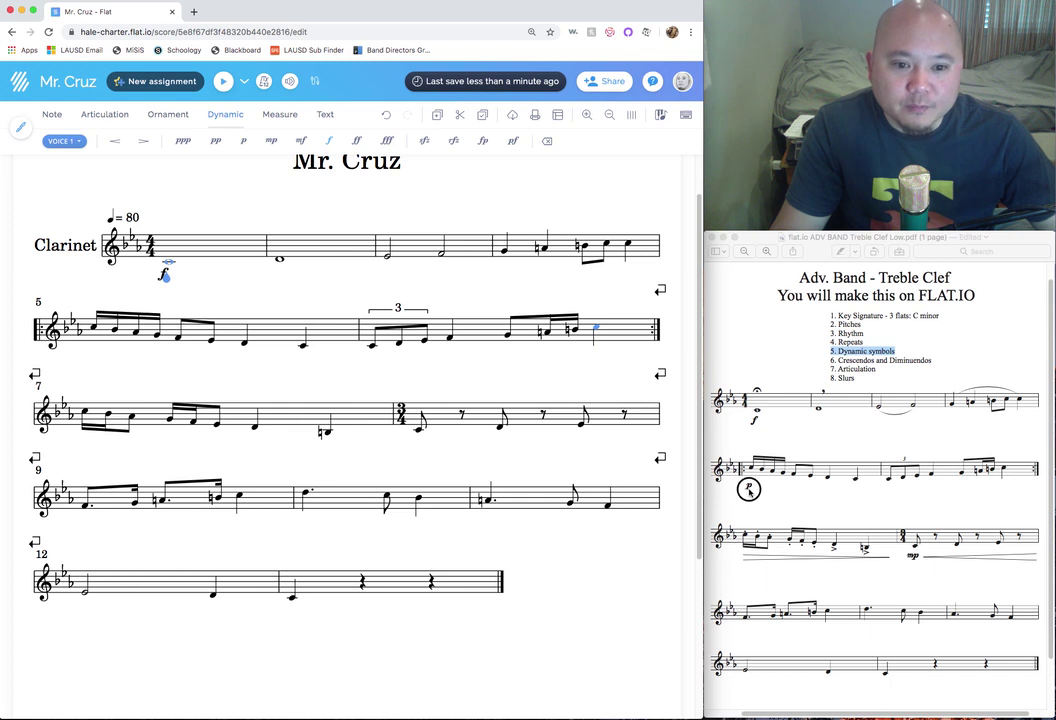
Add a piano (p) dynamic to the first note of measure 5
{"action": "left_click", "coordinate": [755, 488]}
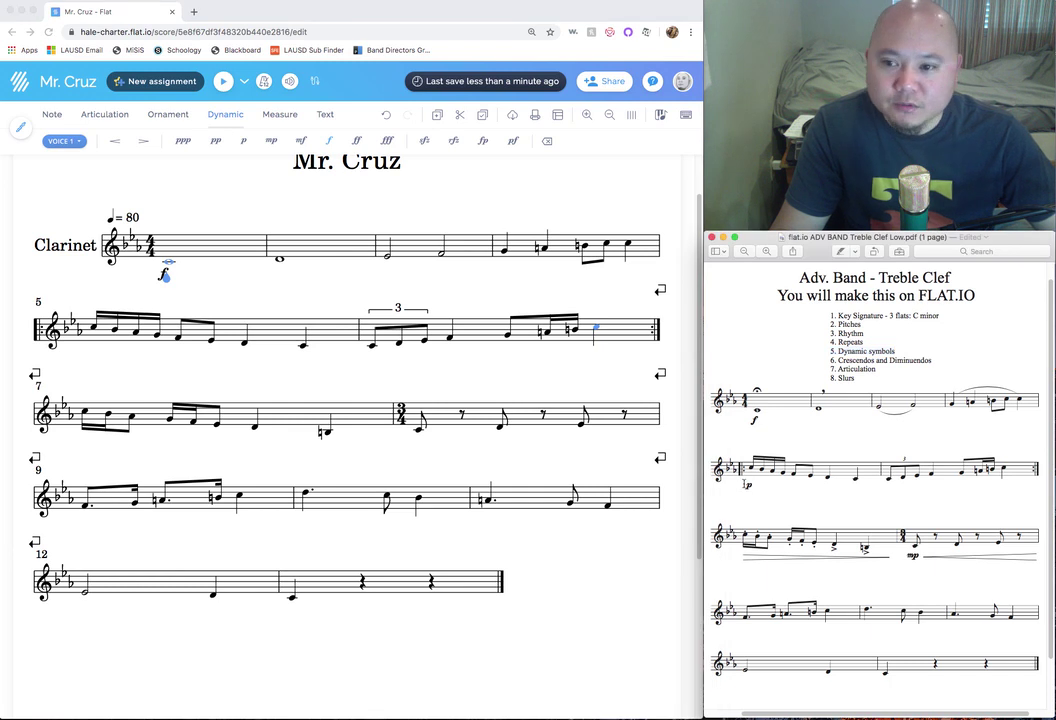
{"action": "left_click", "coordinate": [92, 327]}
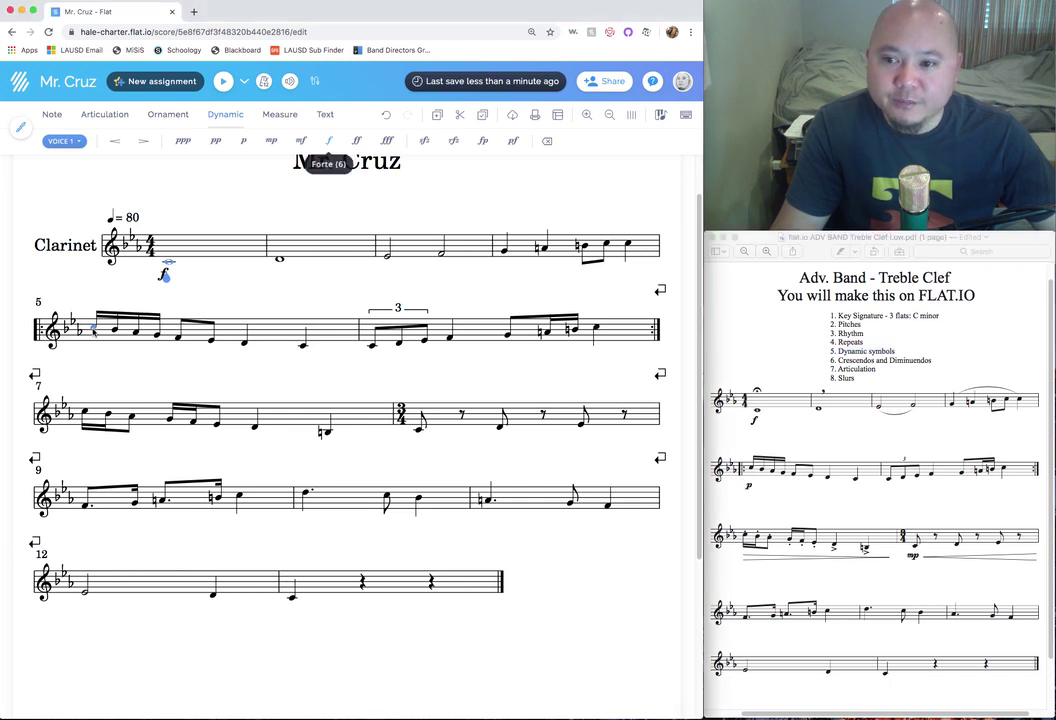
{"action": "left_click", "coordinate": [241, 145]}
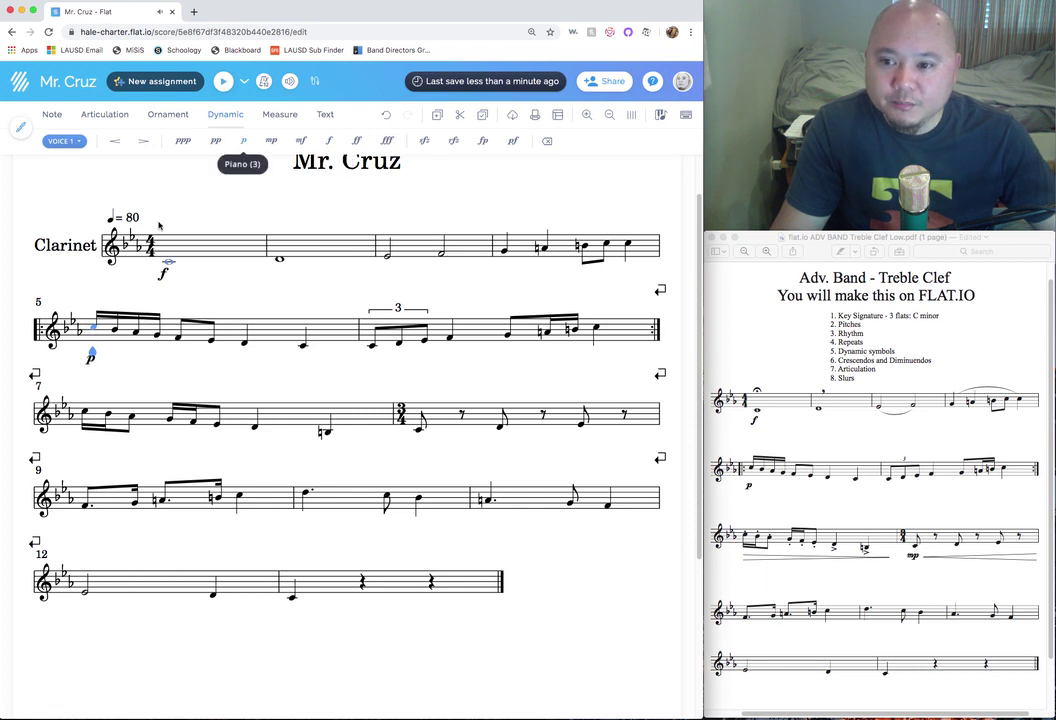
Add a piano (p) dynamic to the whole-note D in measure 2
{"action": "left_click", "coordinate": [243, 147]}
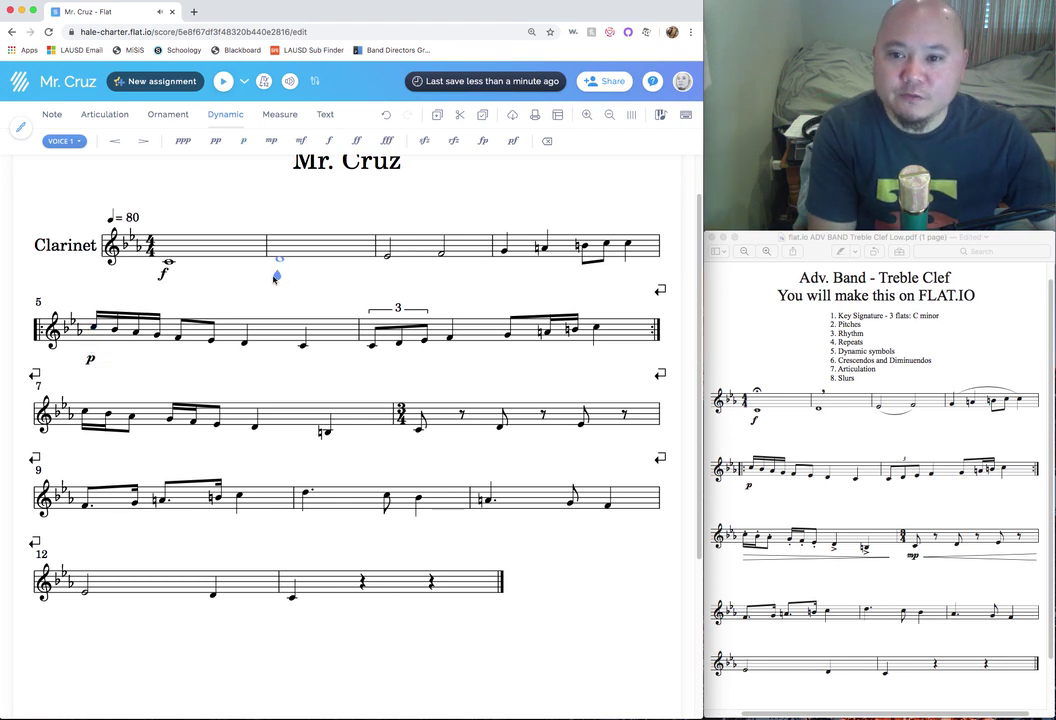
{"action": "left_click", "coordinate": [245, 146]}
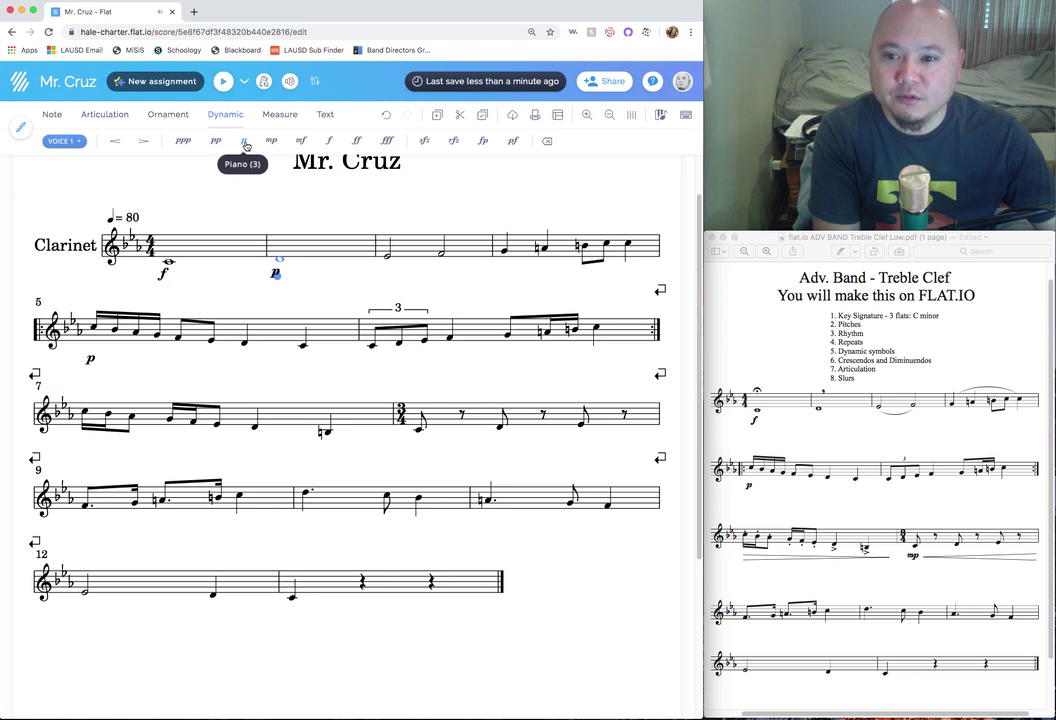
Add a piano (p) dynamic to both half notes in measure 3 and the first note of measure 4
{"action": "key", "text": "Right"}
{"action": "left_click", "coordinate": [245, 146]}
{"action": "key", "text": "Right"}
{"action": "left_click", "coordinate": [245, 146]}
{"action": "key", "text": "Right"}
{"action": "left_click", "coordinate": [245, 146]}
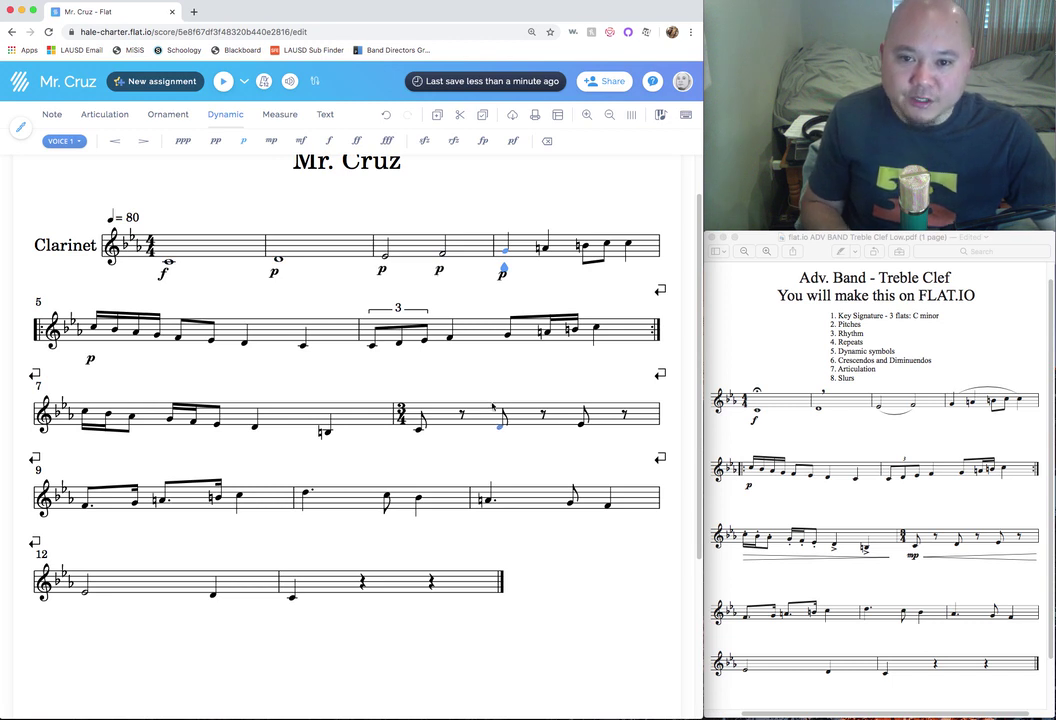
Undo the piano (p) dynamics added to the notes in measures 2, 3 and 4
{"action": "key", "text": "ctrl+z"}
{"action": "key", "text": "ctrl+z"}
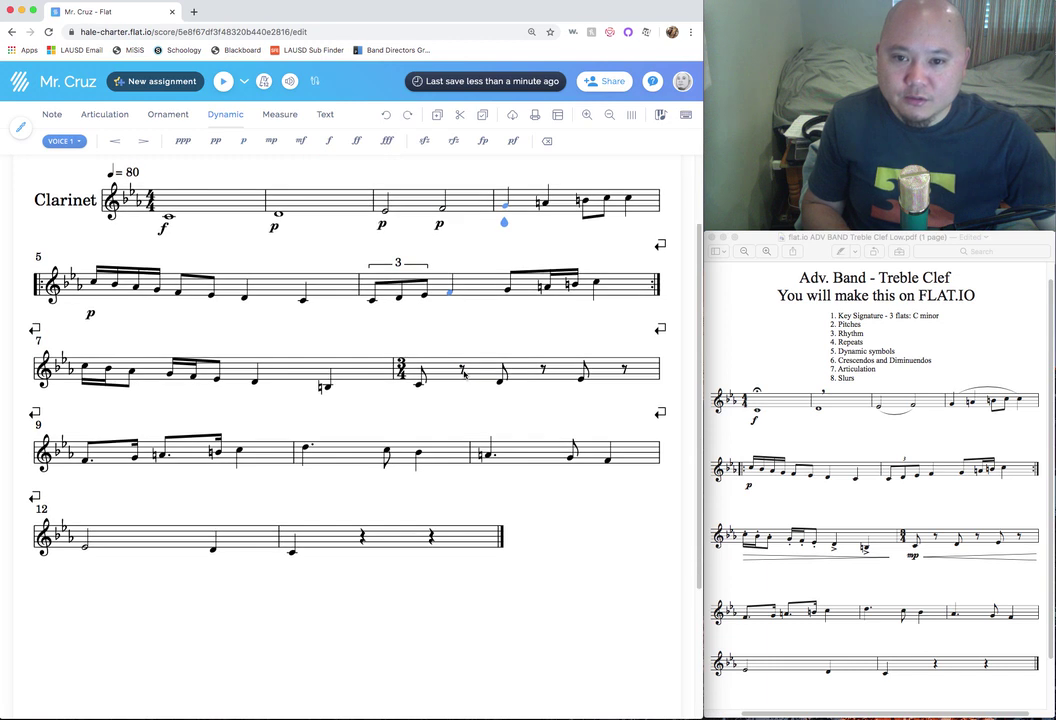
{"action": "key", "text": "ctrl+z"}
{"action": "key", "text": "ctrl+z"}
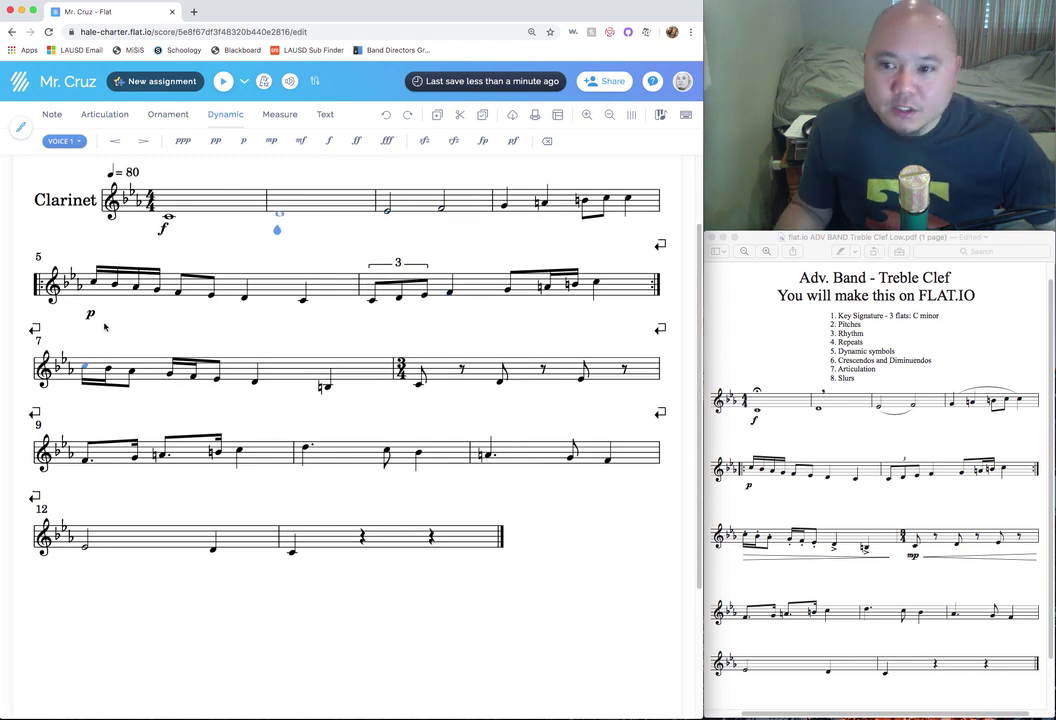
Add a mezzo-piano (mp) dynamic to the first note of measure 8
{"action": "left_click", "coordinate": [93, 284]}
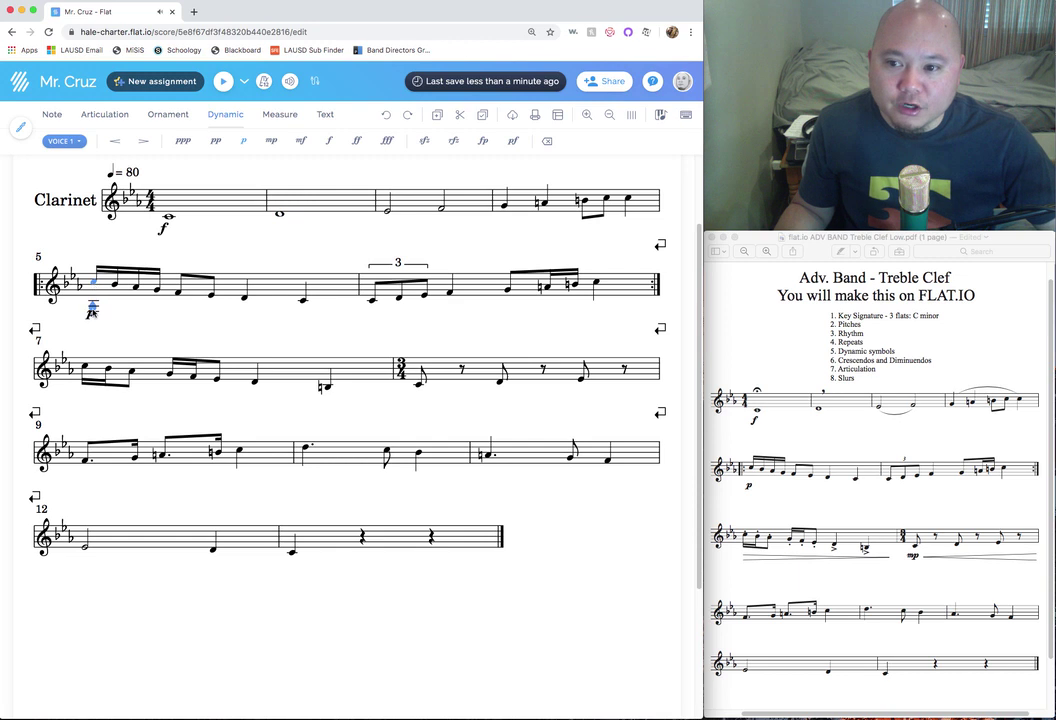
{"action": "left_click", "coordinate": [91, 311]}
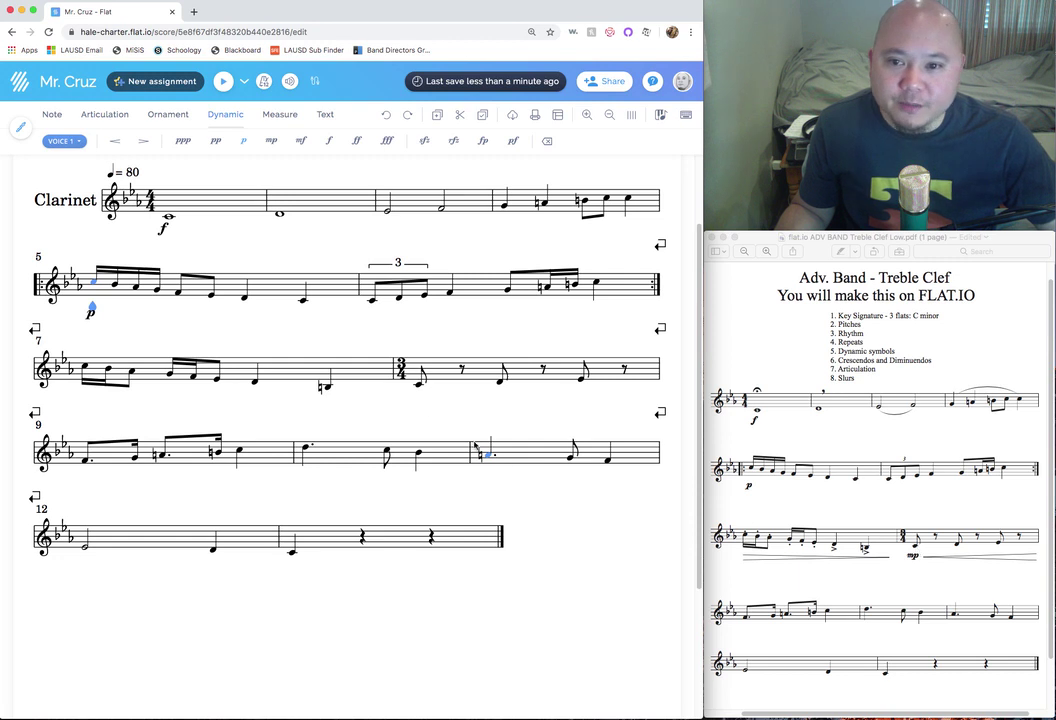
{"action": "left_click", "coordinate": [418, 386]}
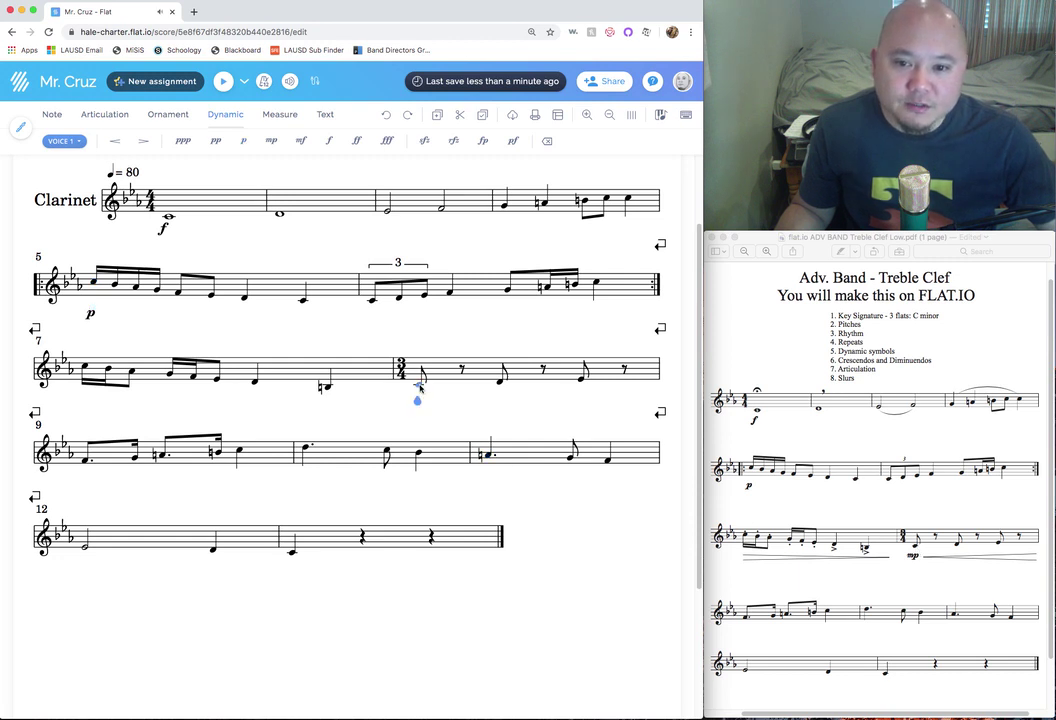
{"action": "left_click", "coordinate": [272, 141]}
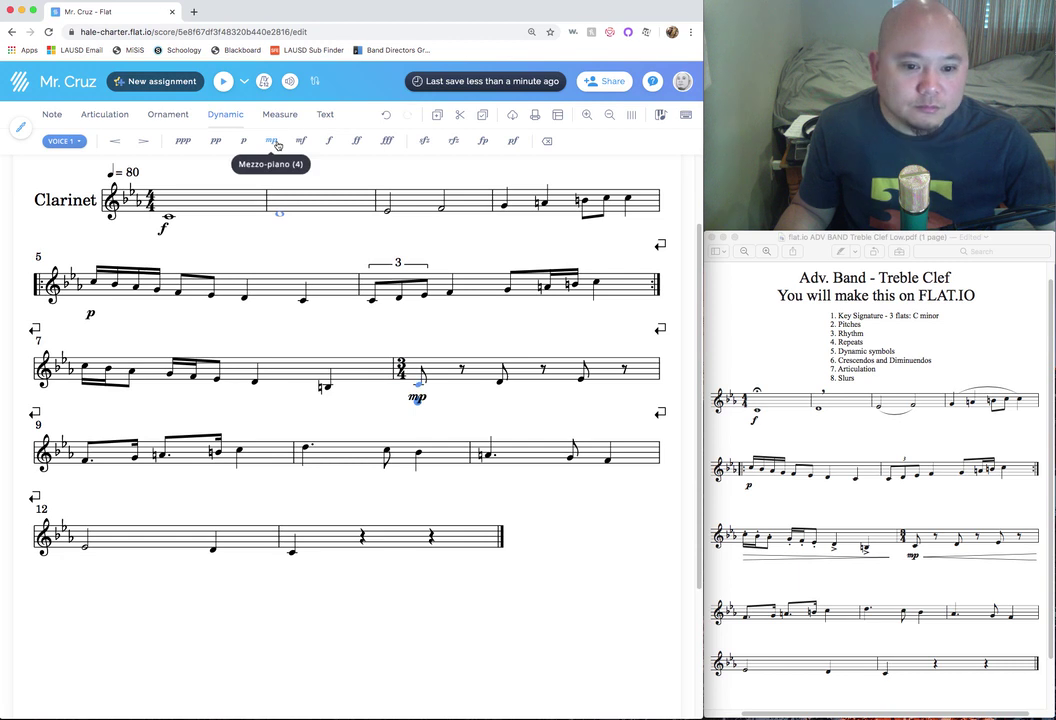
{"action": "left_click", "coordinate": [825, 352]}
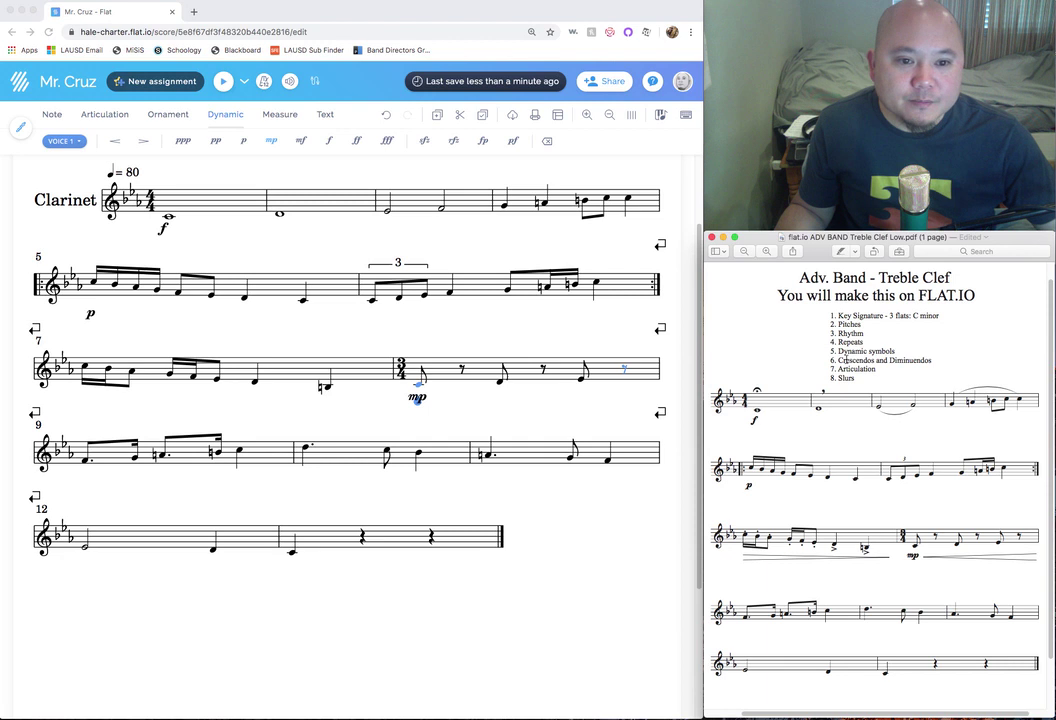
{"action": "left_click_drag", "start_coordinate": [830, 357], "coordinate": [880, 385]}
{"action": "left_click", "coordinate": [950, 360]}
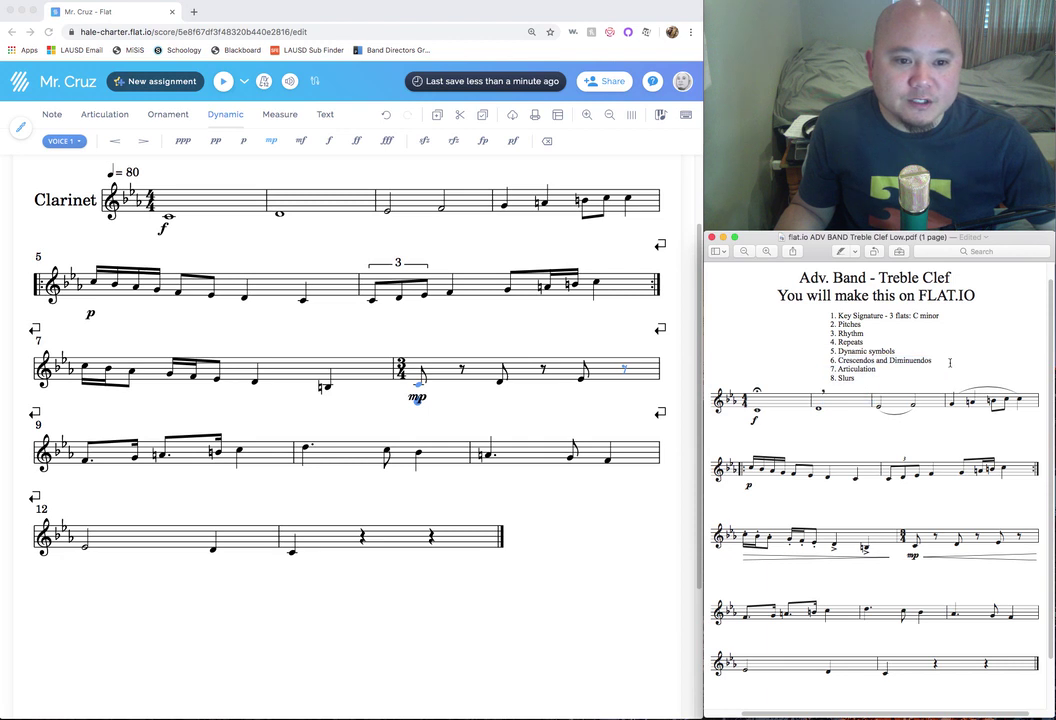
{"action": "left_click", "coordinate": [198, 172]}
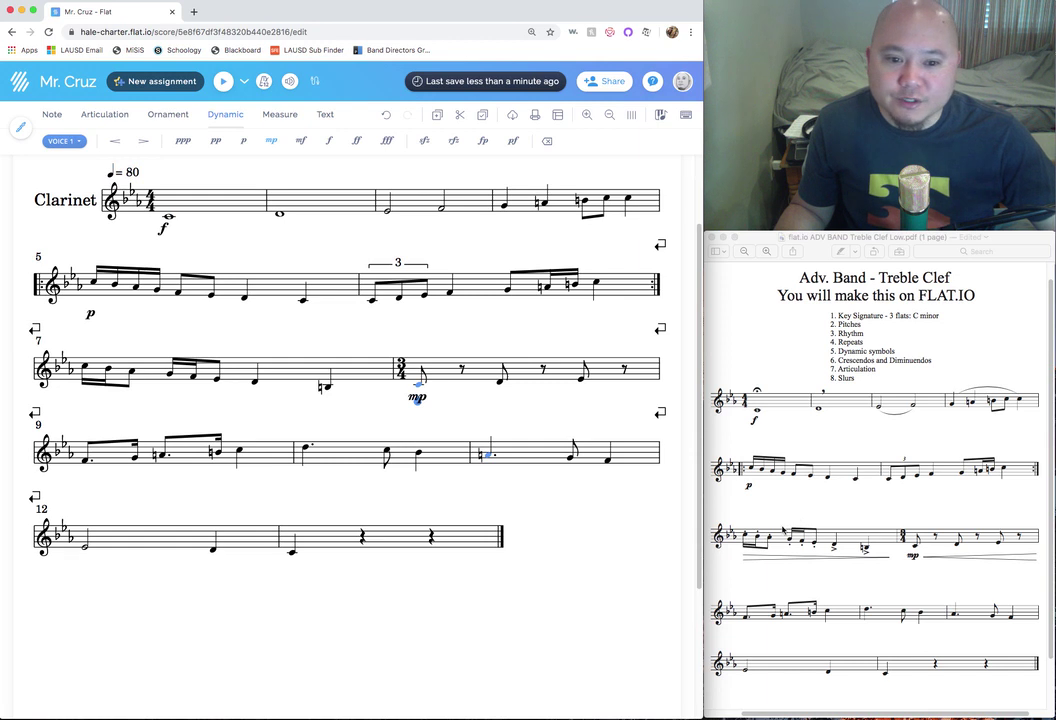
{"action": "left_click", "coordinate": [746, 538]}
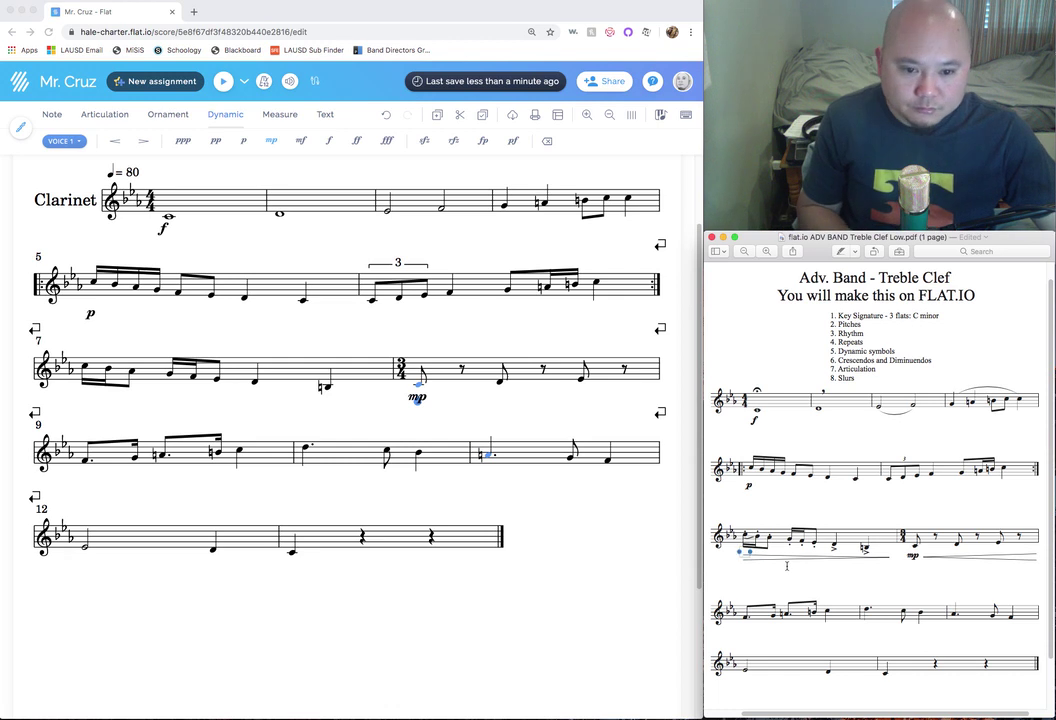
{"action": "left_click", "coordinate": [99, 401]}
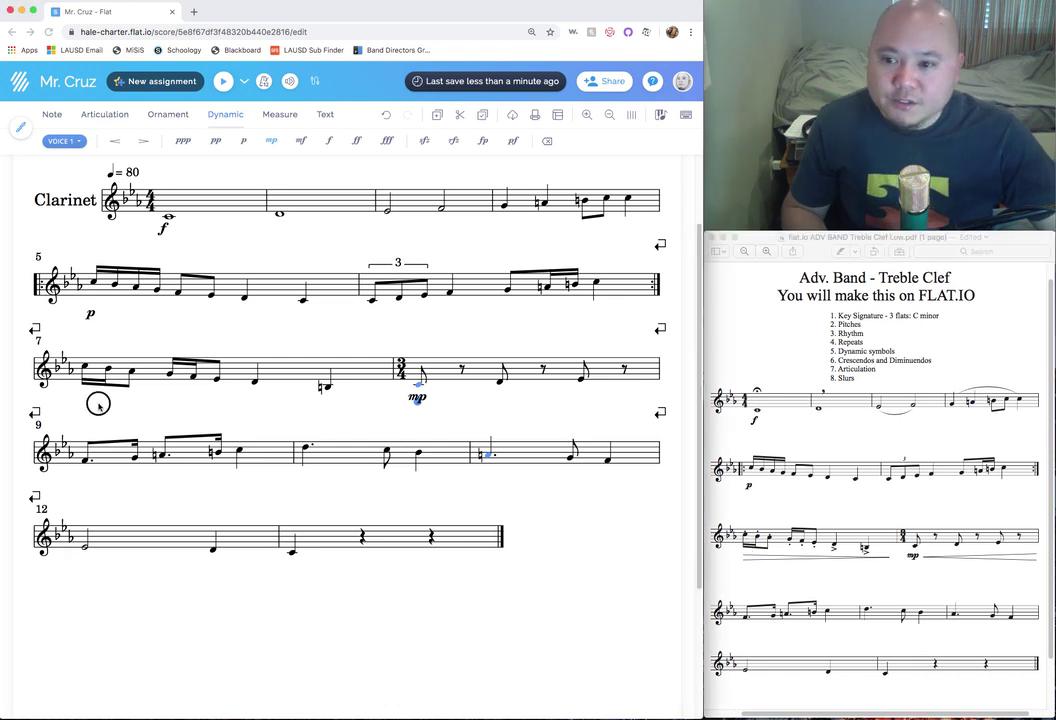
Add a diminuendo below measure 7, starting at its first note and ending at the measure's end
{"action": "left_click", "coordinate": [85, 369]}
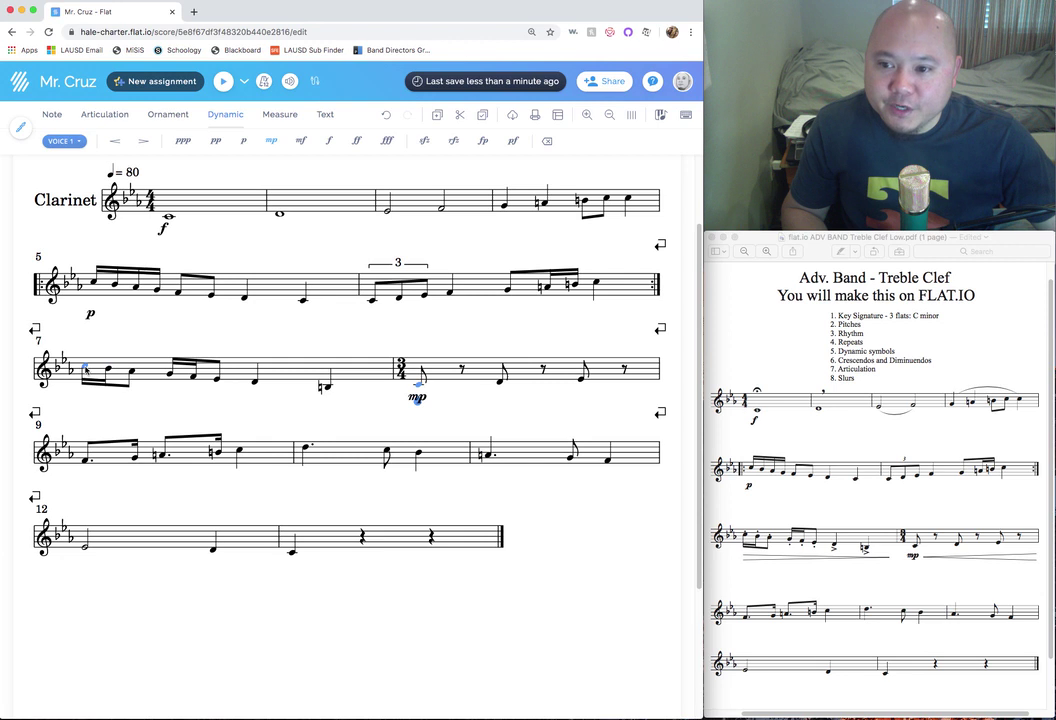
{"action": "left_click", "coordinate": [85, 392]}
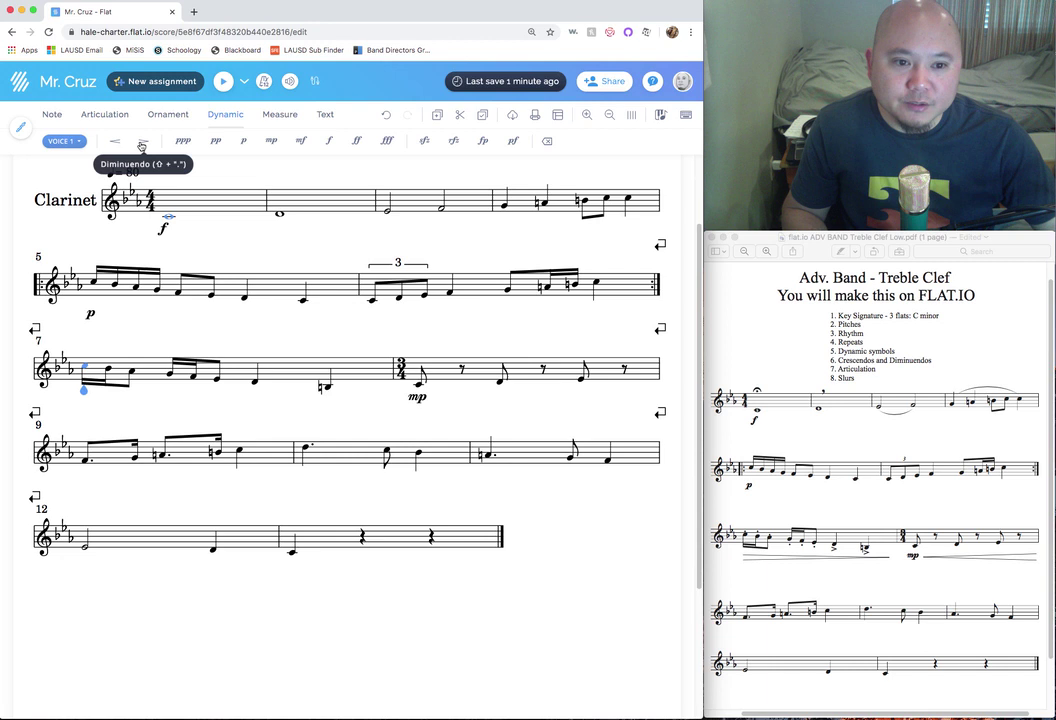
{"action": "left_click", "coordinate": [142, 143]}
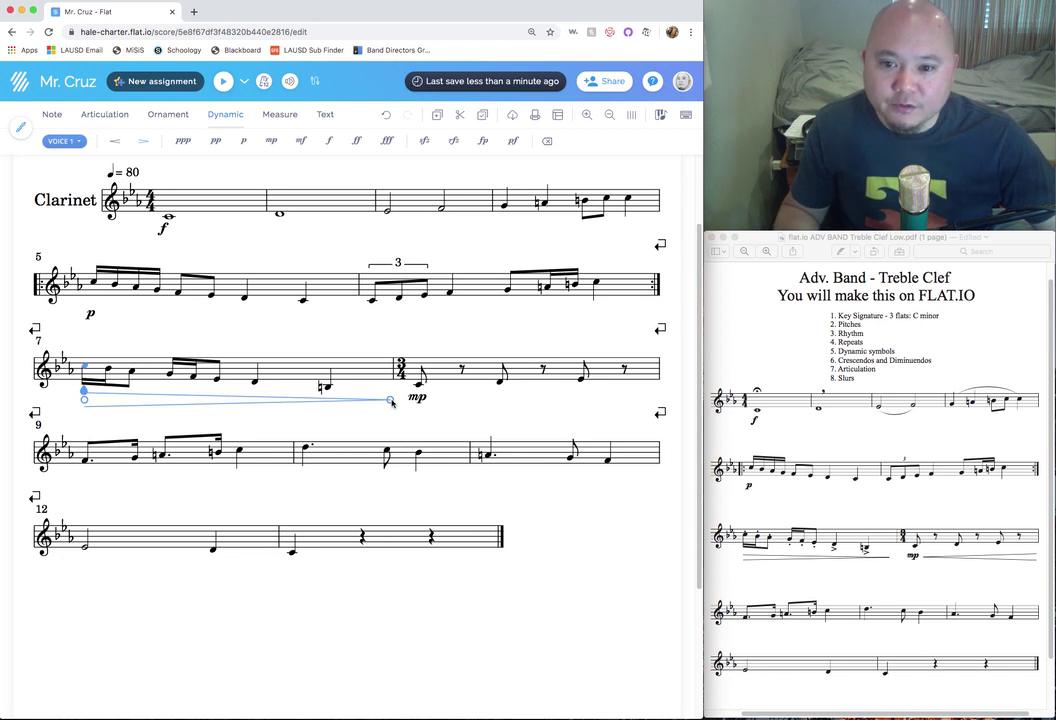
{"action": "left_click_drag", "start_coordinate": [391, 401], "coordinate": [368, 405]}
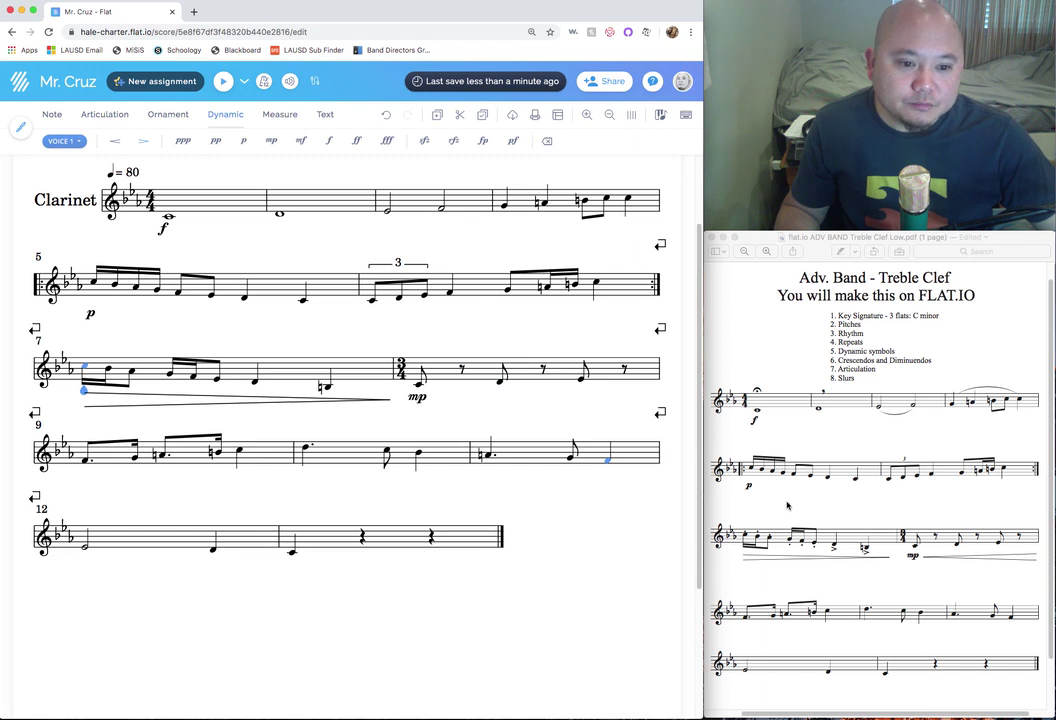
Add a crescendo in measure 8 from the second eighth note (D) to the end of the measure
{"action": "left_click", "coordinate": [500, 384]}
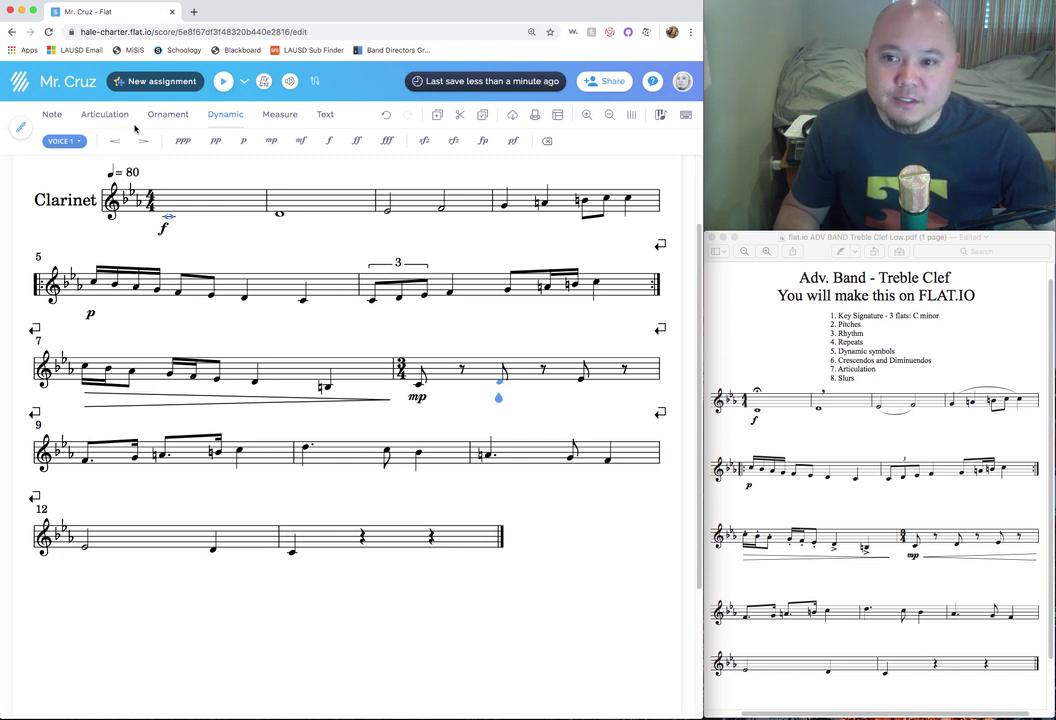
{"action": "left_click", "coordinate": [116, 145]}
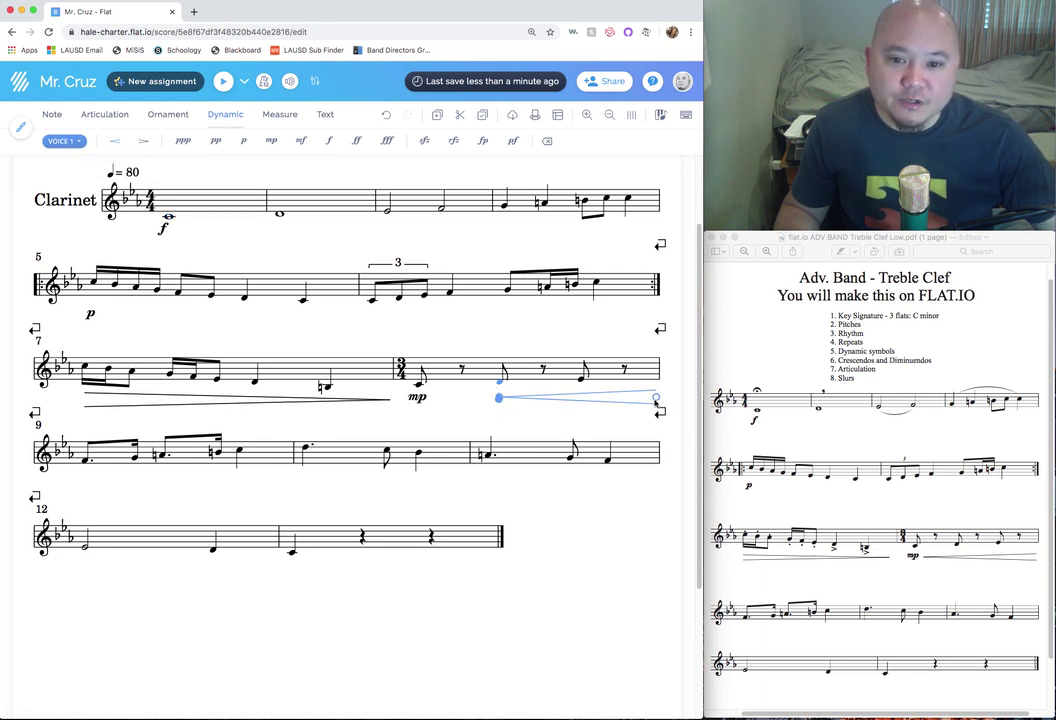
{"action": "left_click", "coordinate": [531, 331]}
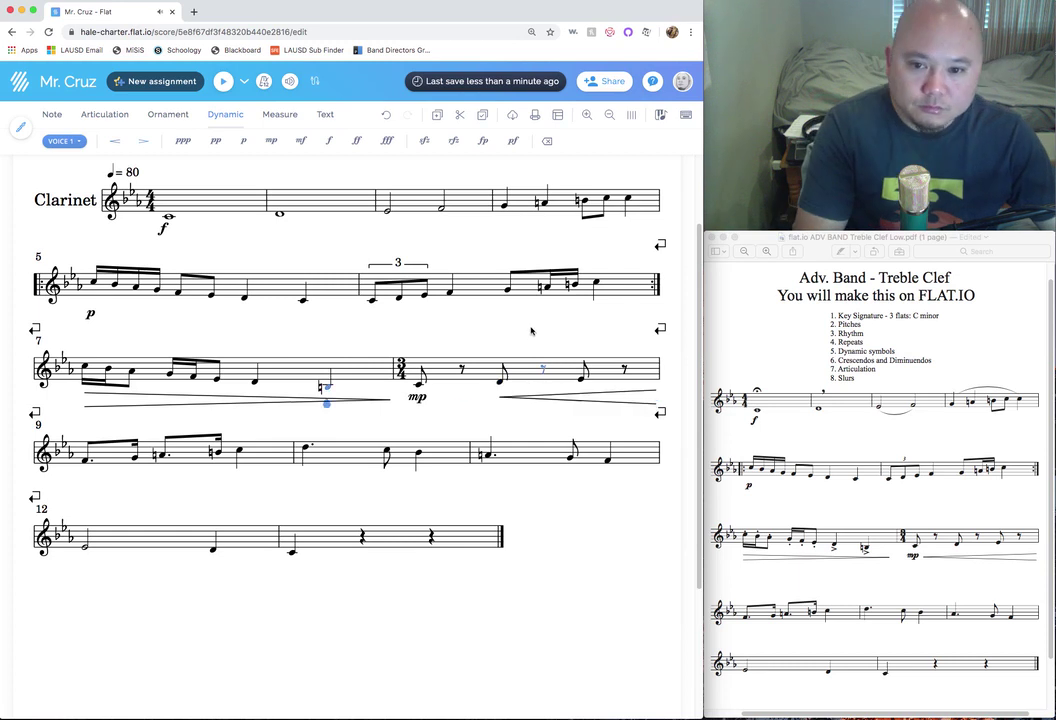
{"action": "left_click", "coordinate": [1000, 565]}
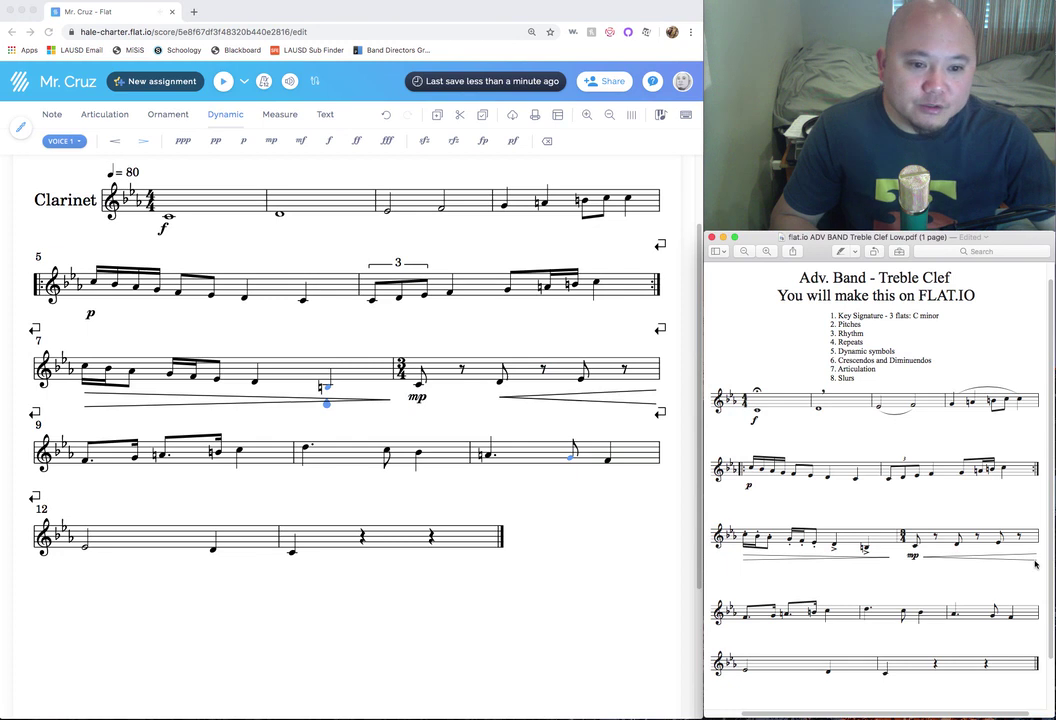
Extend the start of the measure 8 crescendo back to just after the mp marking
{"action": "left_click", "coordinate": [583, 406]}
{"action": "left_click", "coordinate": [584, 405]}
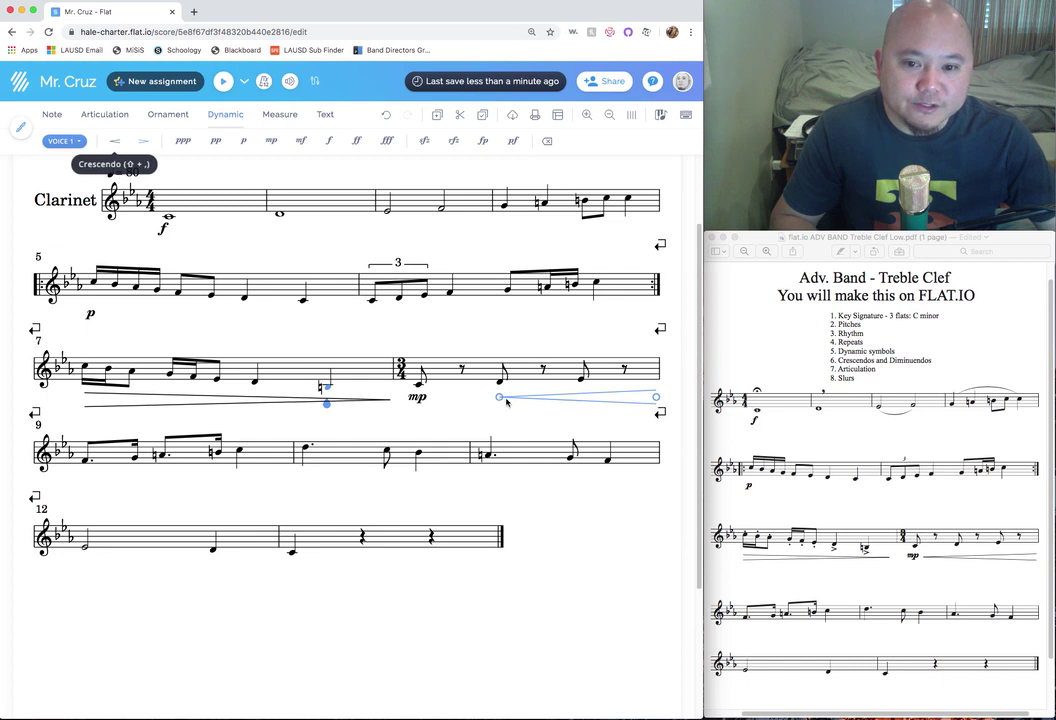
{"action": "left_click_drag", "start_coordinate": [500, 398], "coordinate": [431, 402]}
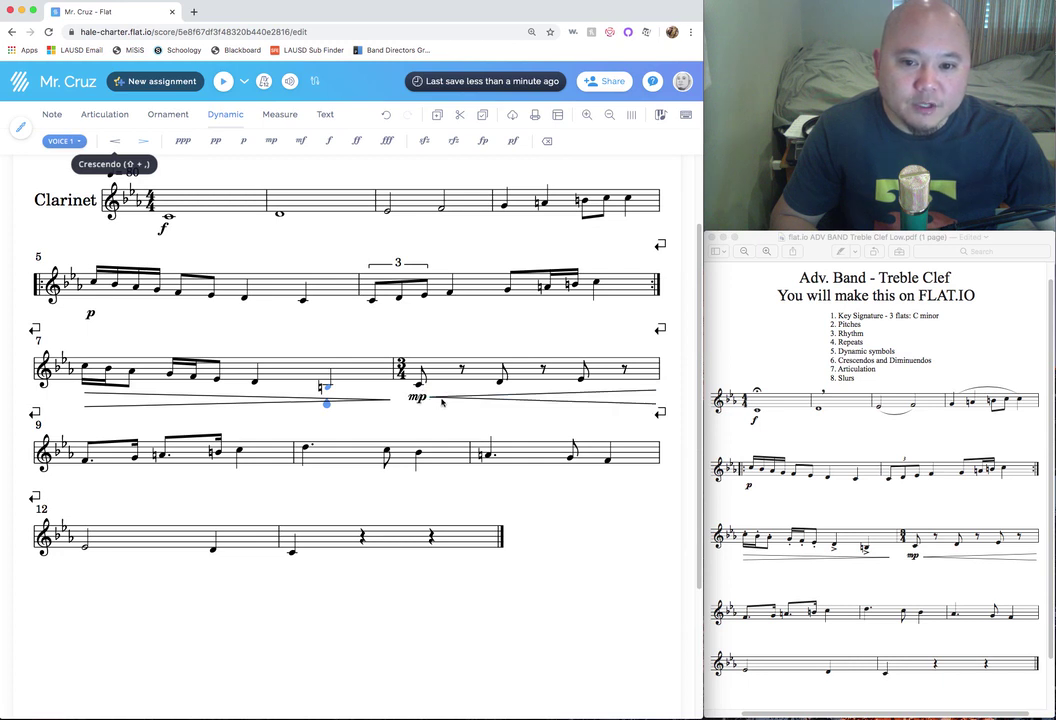
{"action": "left_click", "coordinate": [433, 401]}
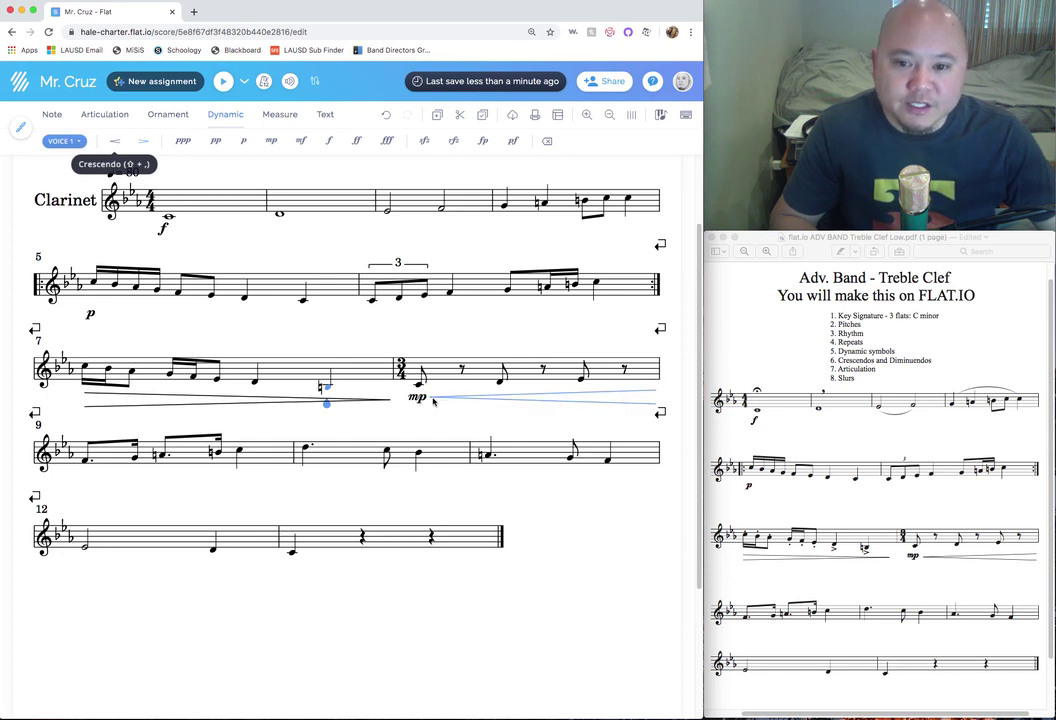
{"action": "left_click", "coordinate": [230, 404]}
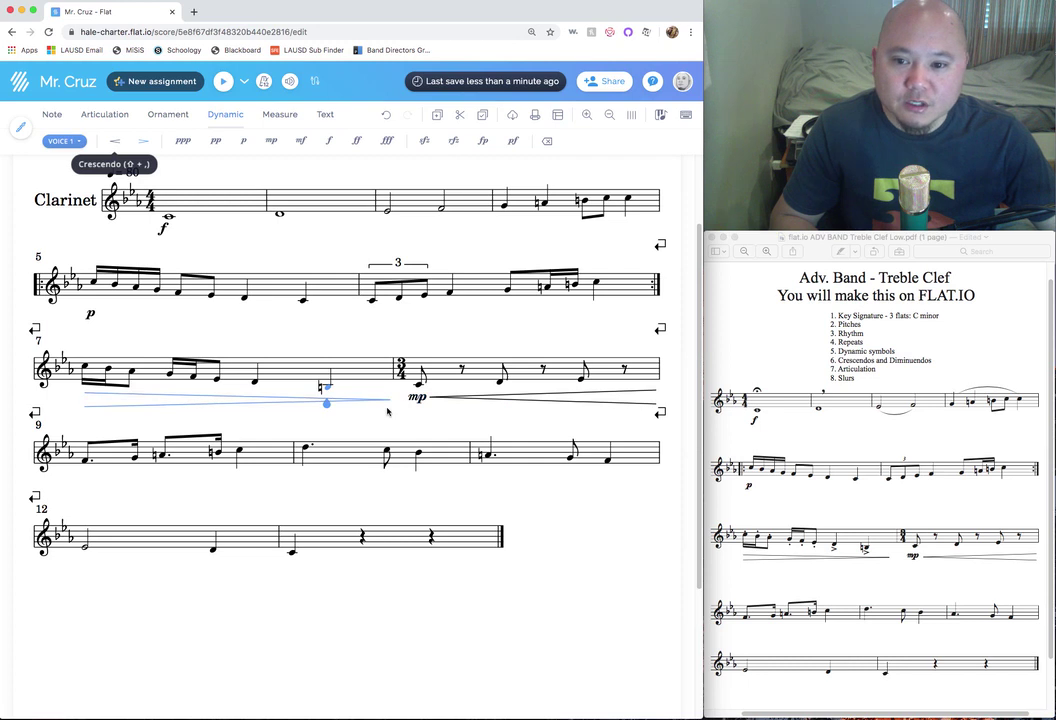
{"action": "left_click", "coordinate": [419, 398]}
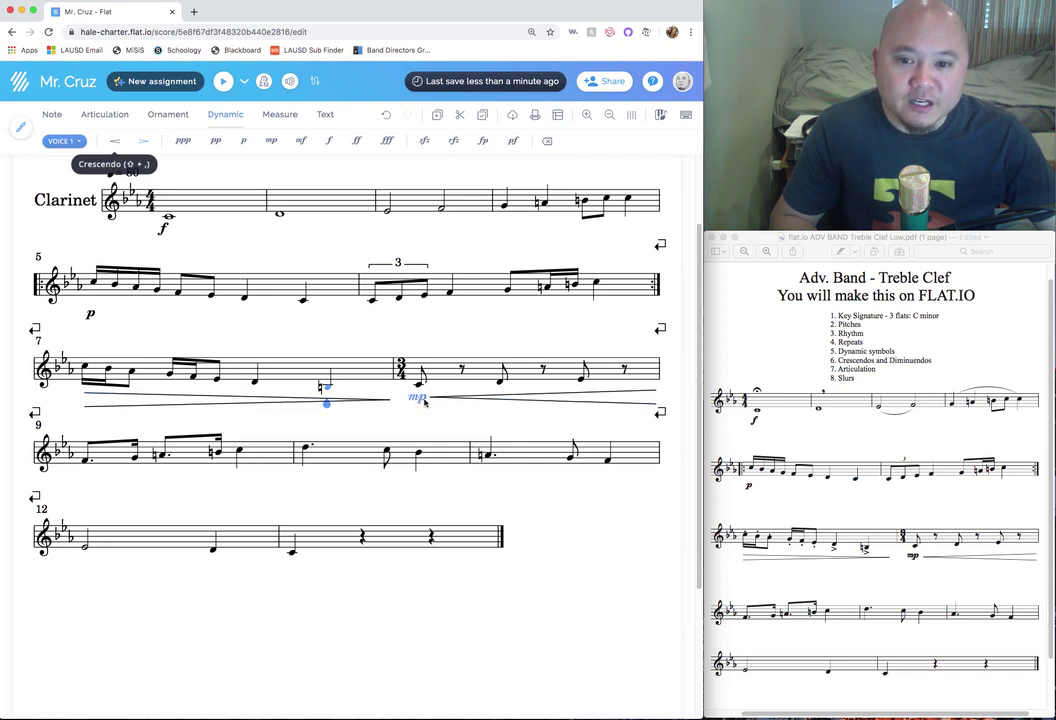
{"action": "left_click", "coordinate": [606, 397]}
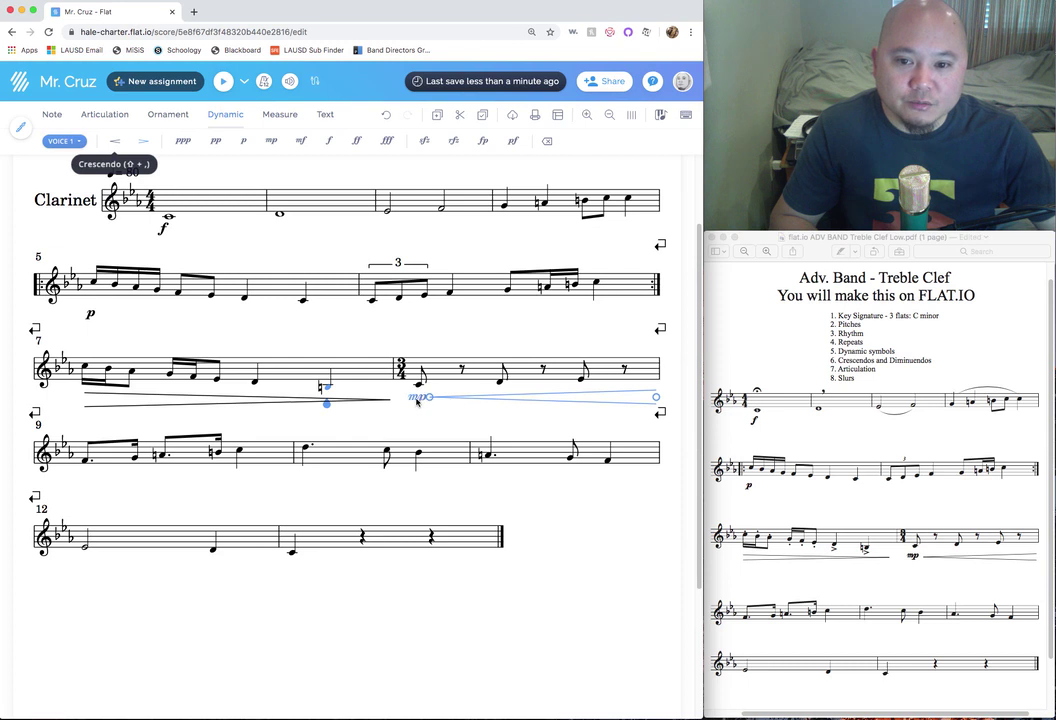
{"action": "mouse_move", "coordinate": [427, 400]}
{"action": "left_mouse_down"}
{"action": "mouse_move", "coordinate": [395, 400]}
{"action": "mouse_move", "coordinate": [443, 399]}
{"action": "mouse_move", "coordinate": [430, 398]}
{"action": "left_mouse_up"}
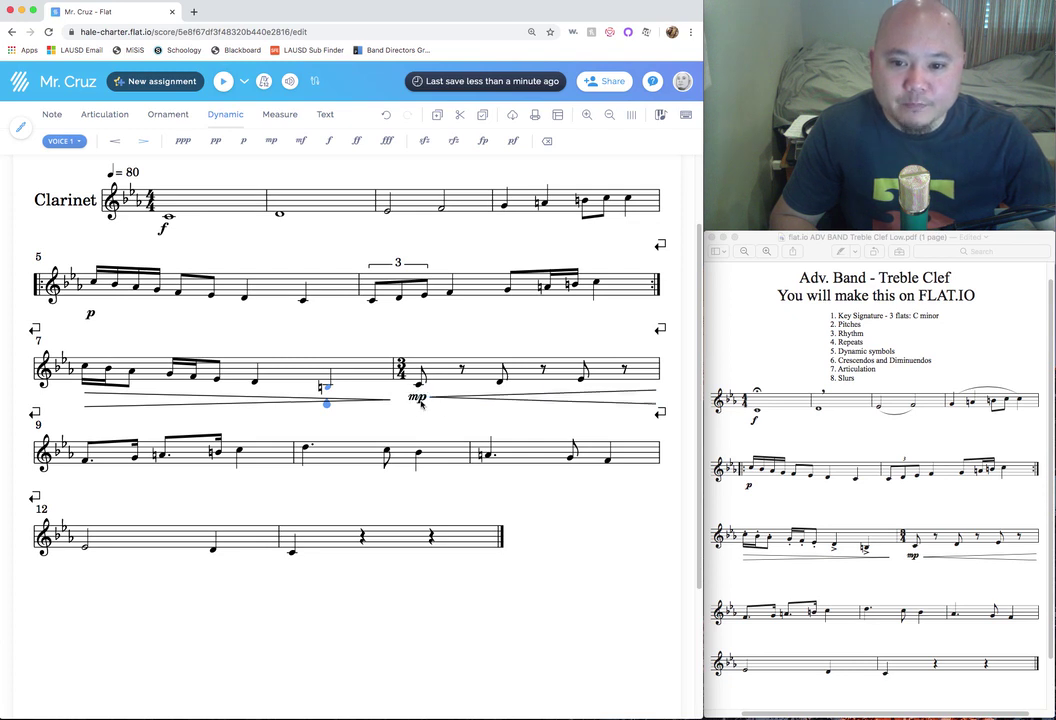
{"action": "left_click_drag", "start_coordinate": [657, 400], "coordinate": [634, 403]}
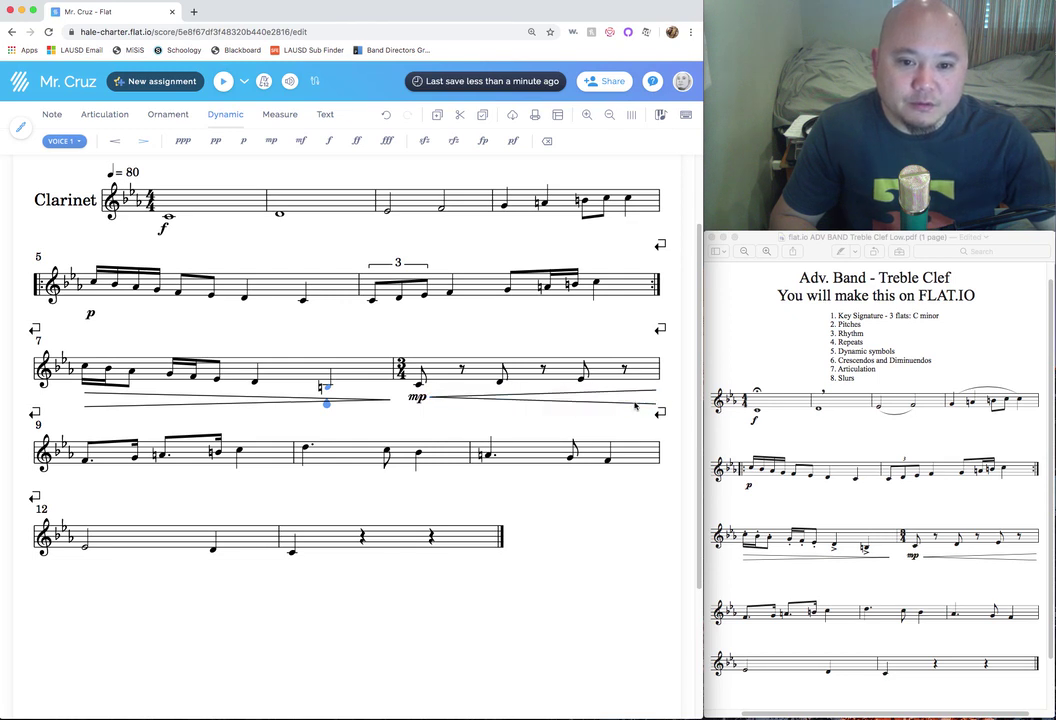
{"action": "left_click", "coordinate": [150, 200]}
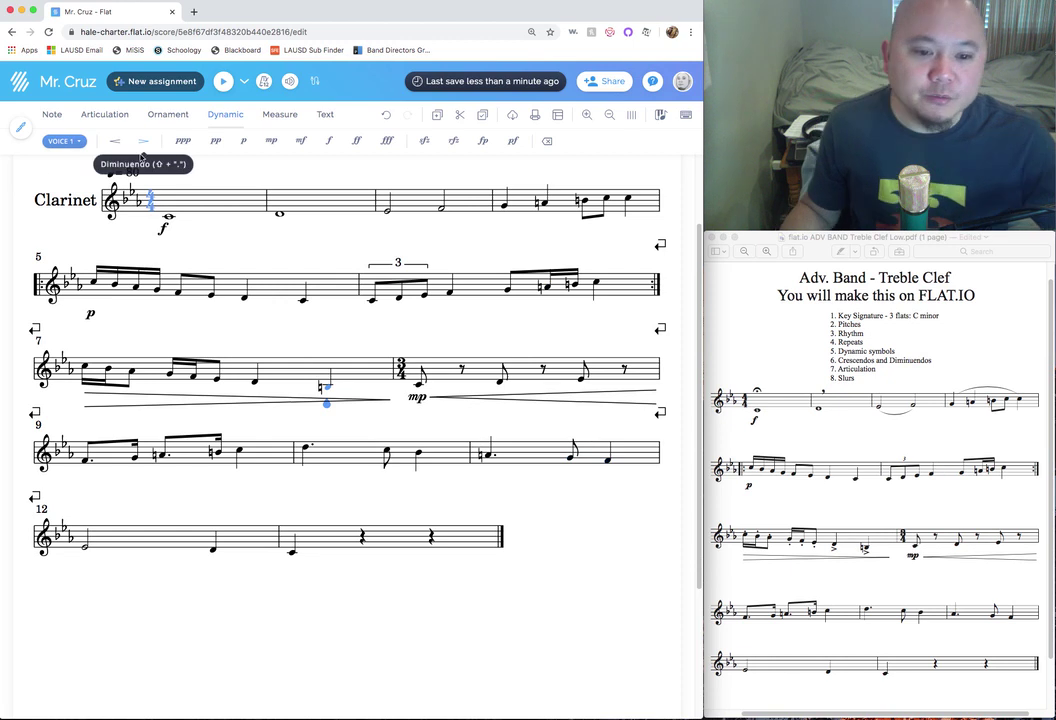
{"action": "left_click", "coordinate": [871, 369]}
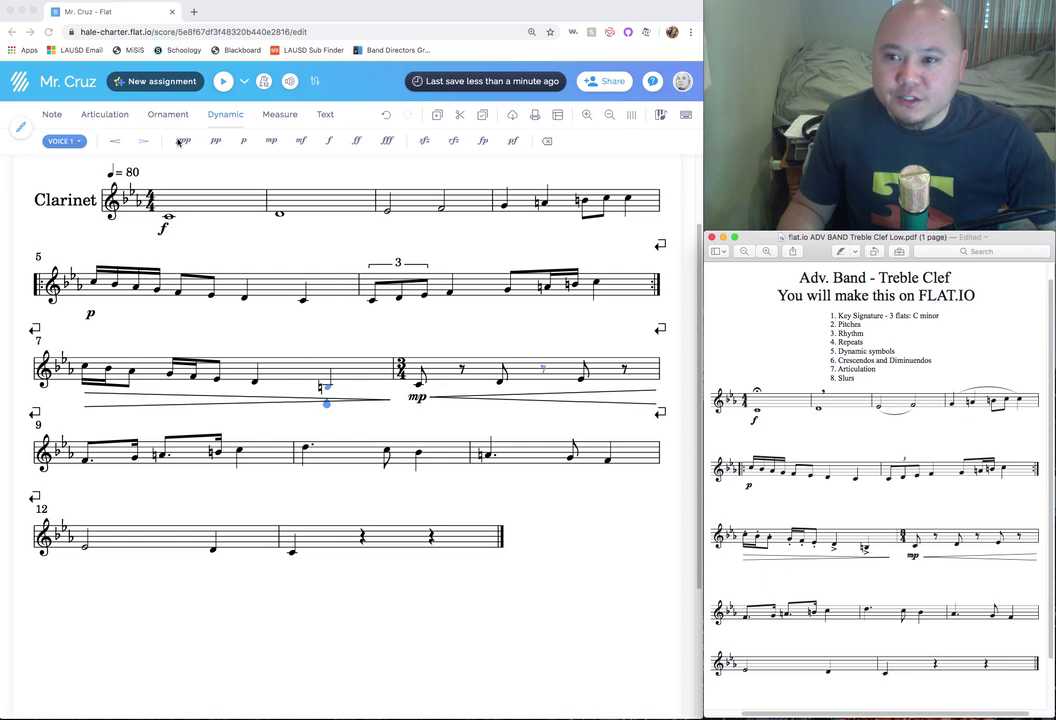
Add a fermata articulation to the whole note in measure 1
{"action": "left_click", "coordinate": [110, 114]}
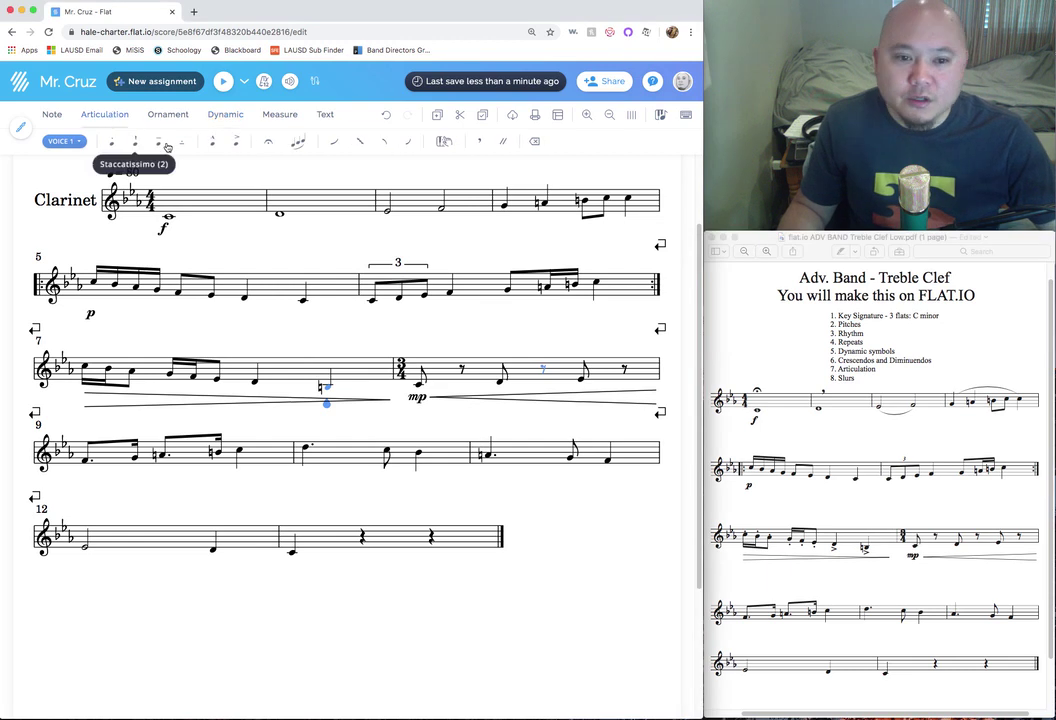
{"action": "left_click", "coordinate": [821, 393]}
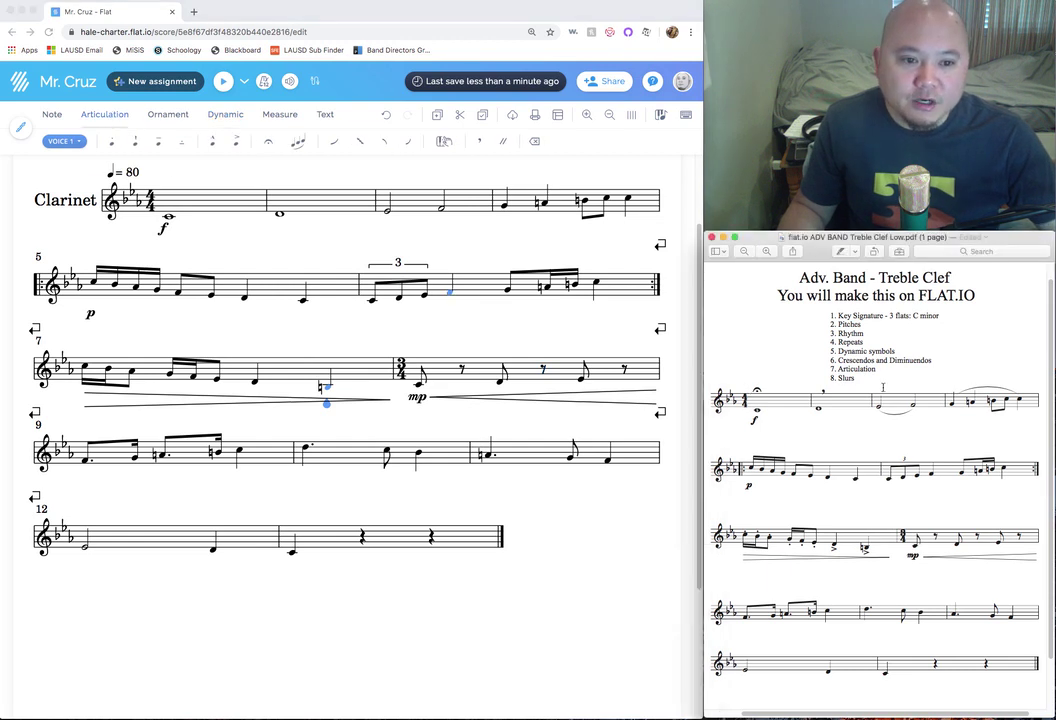
{"action": "left_click_drag", "start_coordinate": [744, 516], "coordinate": [933, 548]}
{"action": "left_click", "coordinate": [933, 548]}
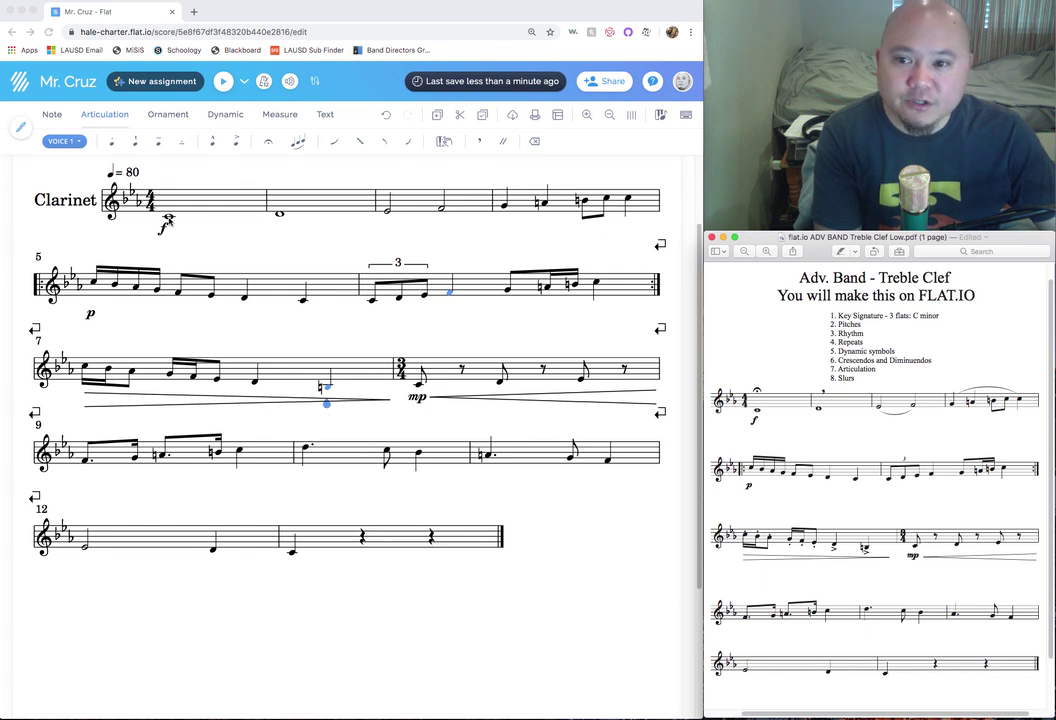
{"action": "left_click", "coordinate": [168, 221]}
{"action": "left_click", "coordinate": [165, 227]}
{"action": "scroll", "coordinate": [220, 281], "scroll_direction": "up", "scroll_amount": 2}
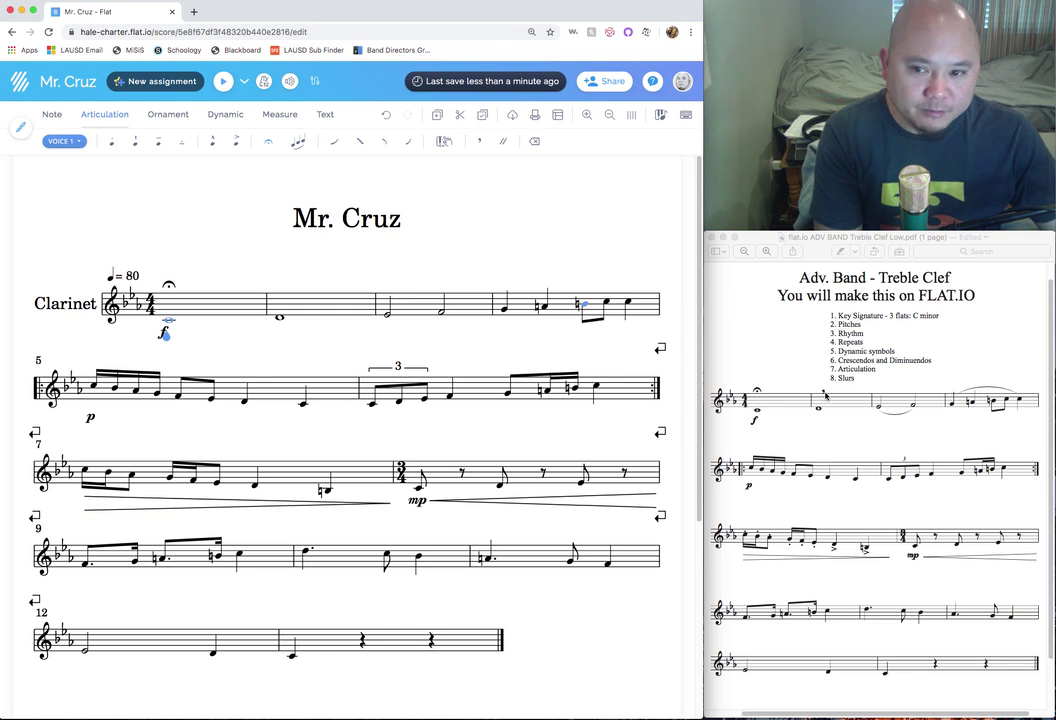
Add a breath mark to the whole note in measure 2
{"action": "left_click", "coordinate": [279, 330]}
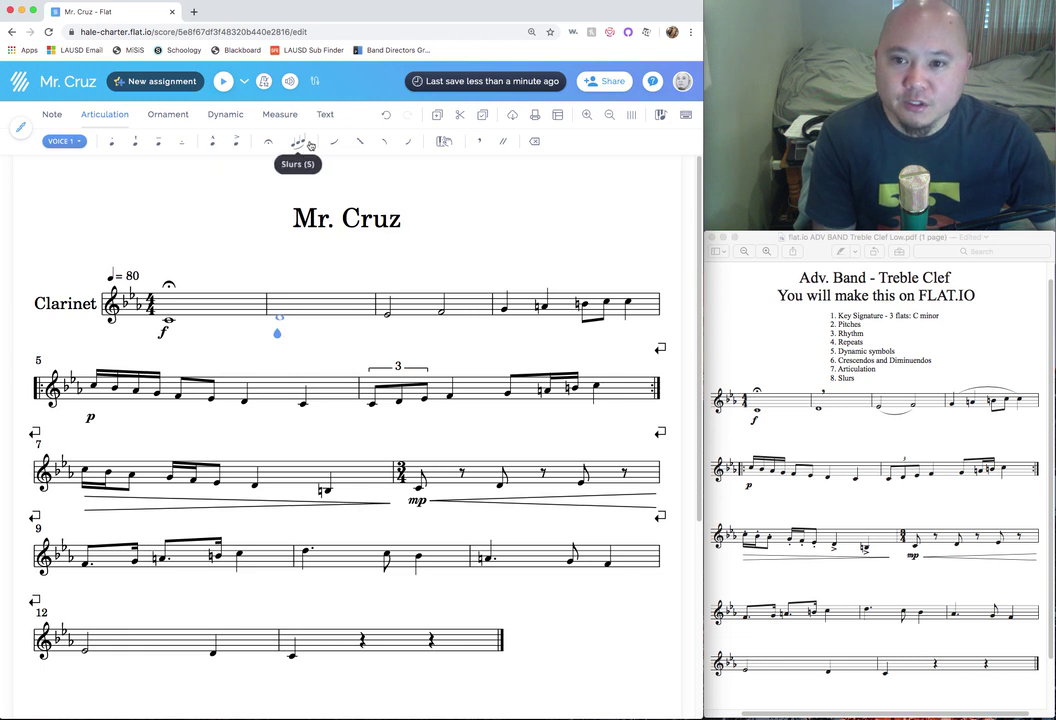
{"action": "left_click", "coordinate": [83, 100]}
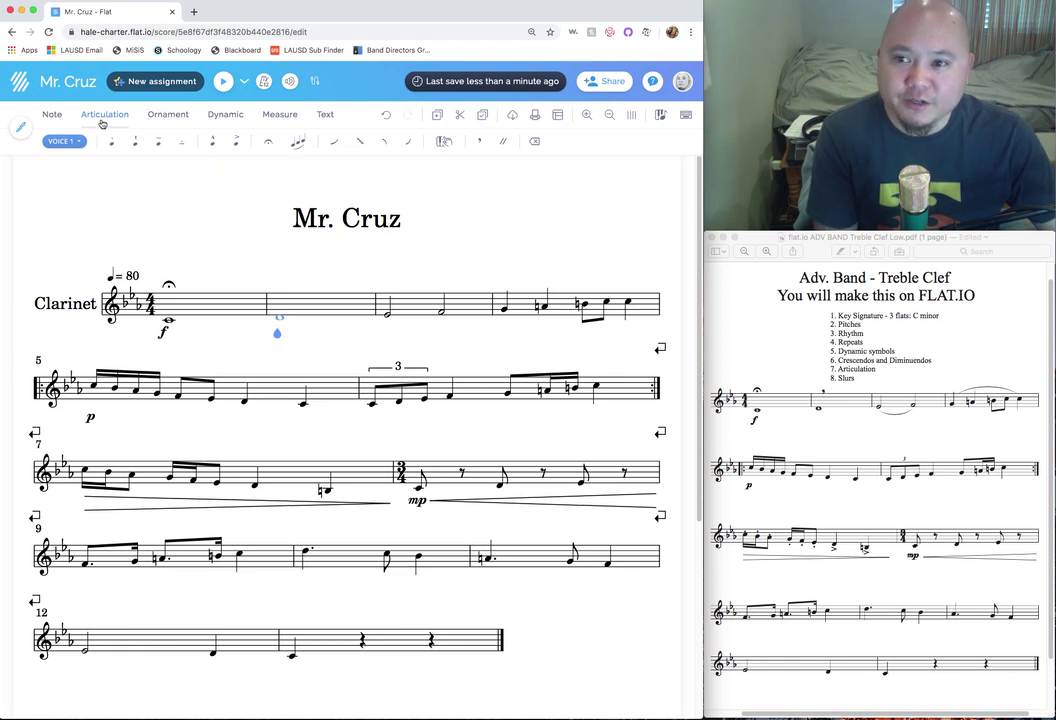
{"action": "left_click", "coordinate": [479, 142]}
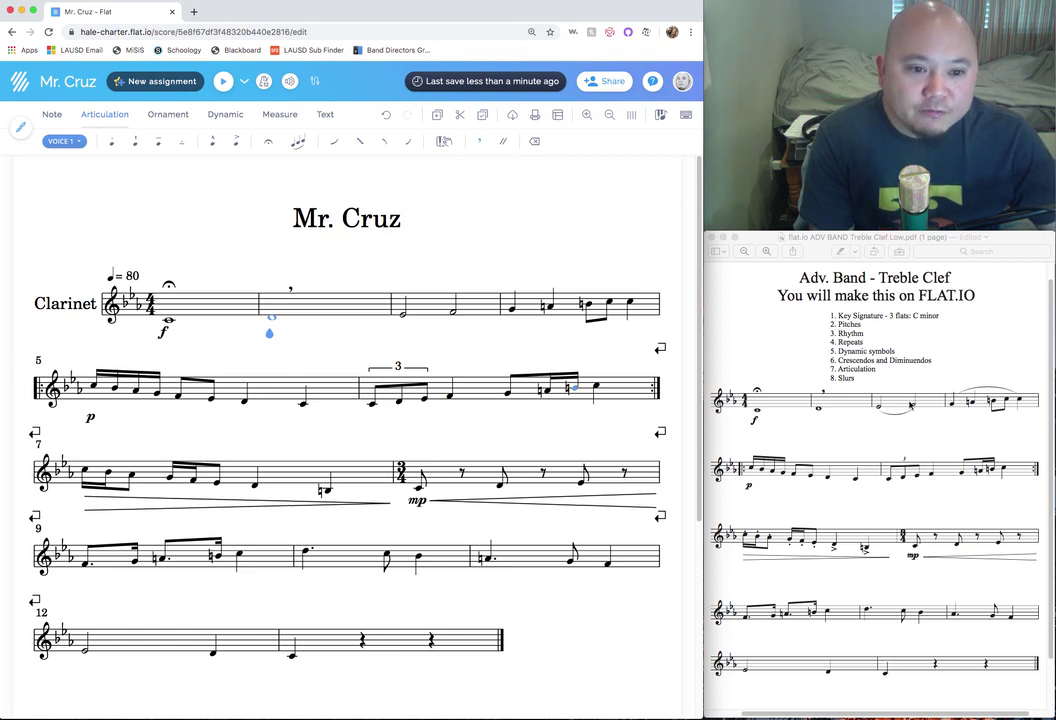
Add staccato marks to the three notes of the first beamed group in measure 7 (C, B, A)
{"action": "left_click", "coordinate": [911, 404]}
{"action": "left_click_drag", "start_coordinate": [743, 515], "coordinate": [770, 548]}
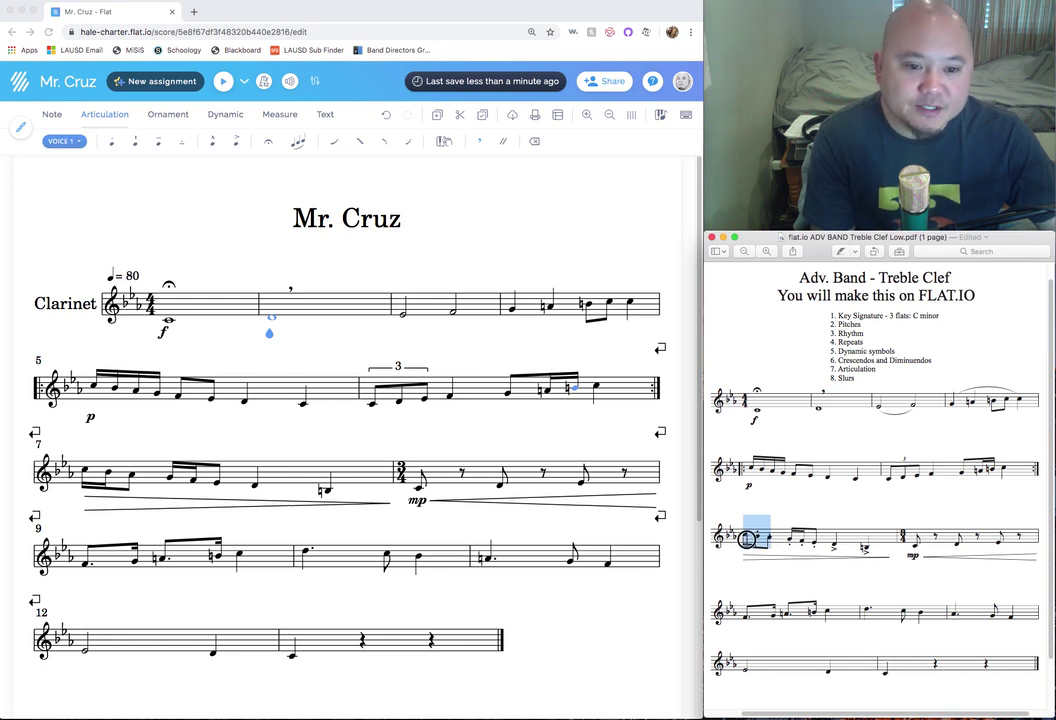
{"action": "left_click", "coordinate": [479, 141]}
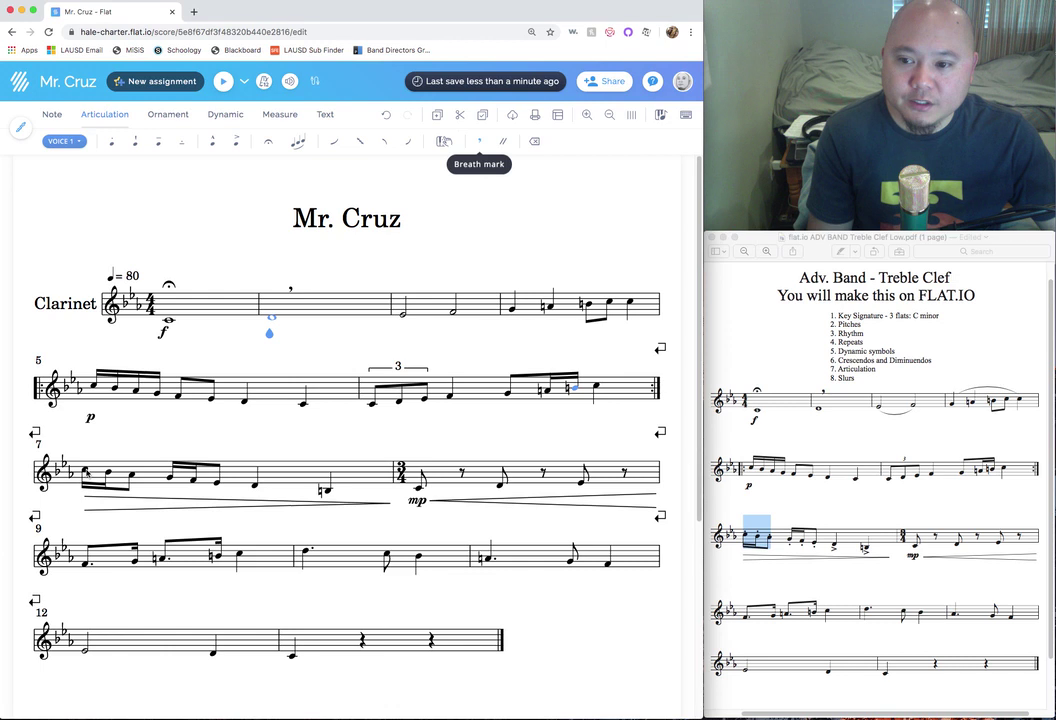
{"action": "left_click", "coordinate": [84, 470]}
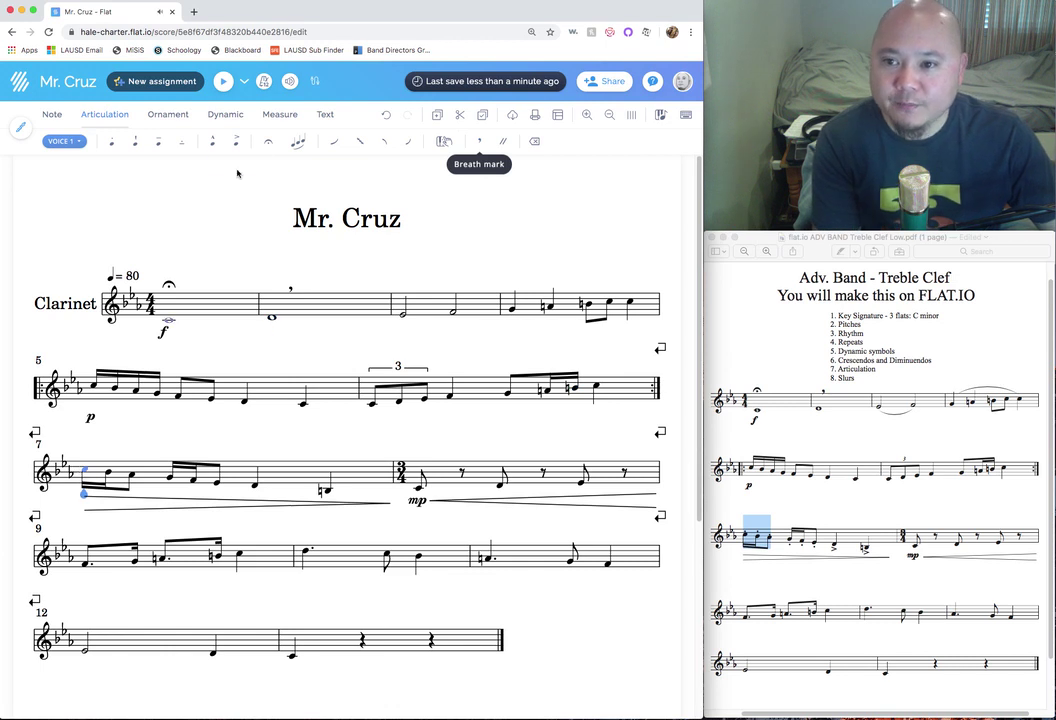
{"action": "left_click", "coordinate": [112, 145]}
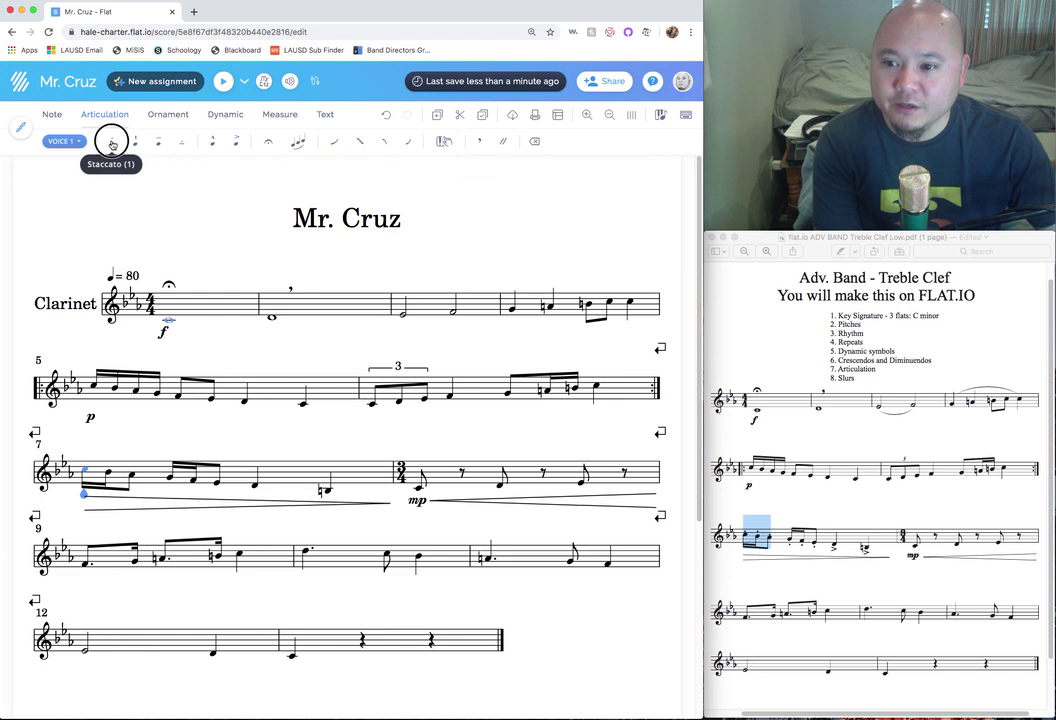
{"action": "key", "text": "Right"}
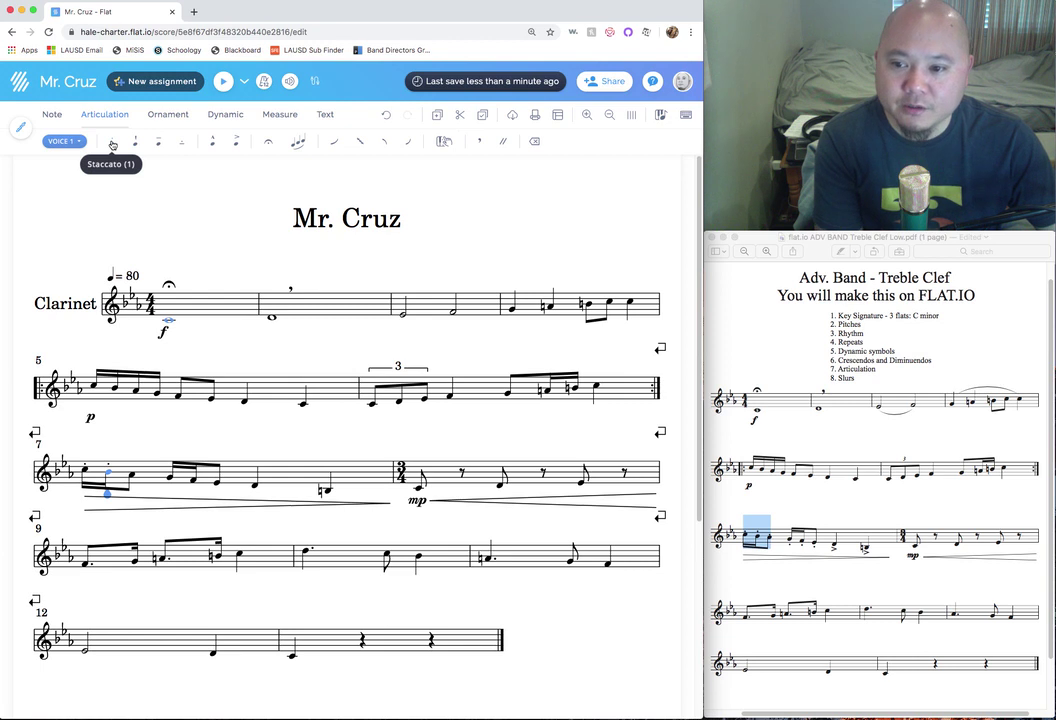
{"action": "left_click", "coordinate": [112, 145]}
{"action": "key", "text": "Right"}
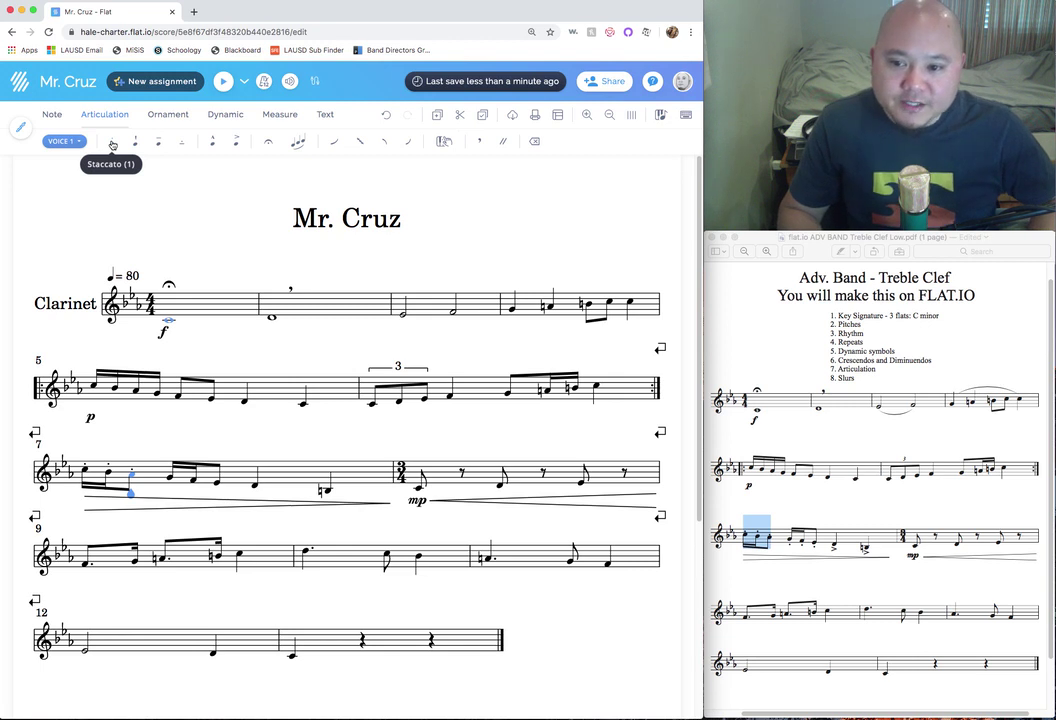
{"action": "left_click", "coordinate": [112, 145]}
{"action": "key", "text": "Right"}
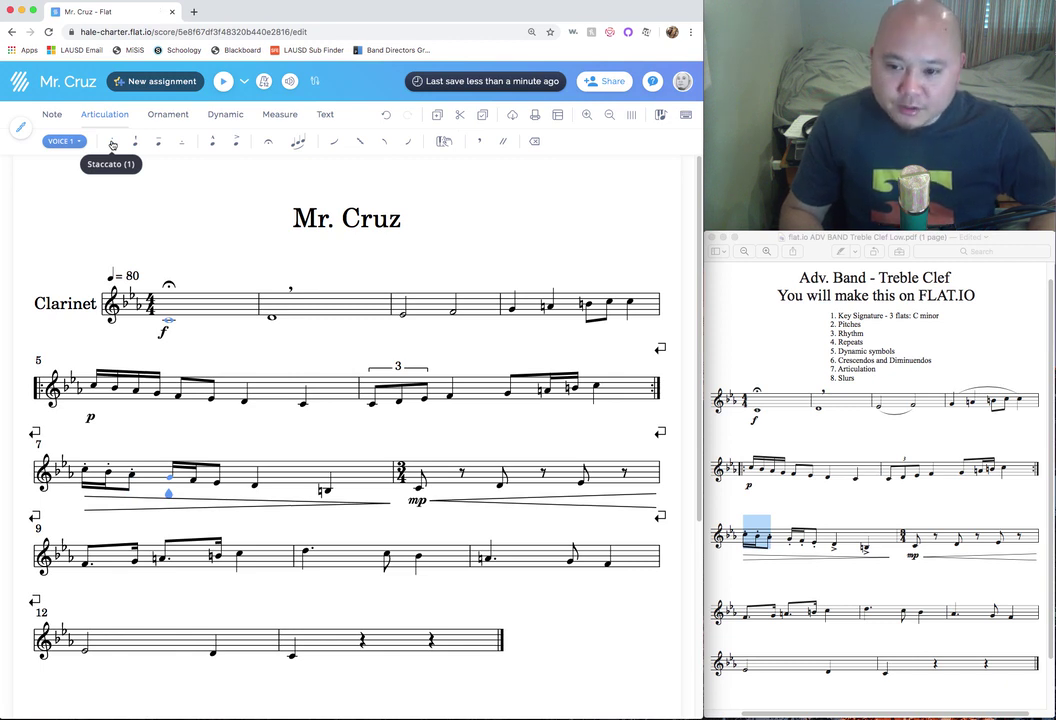
Add staccato marks to the three notes of the second beamed group in measure 7 (G, F, E)
{"action": "scroll", "coordinate": [112, 145], "scroll_direction": "down", "scroll_amount": 5}
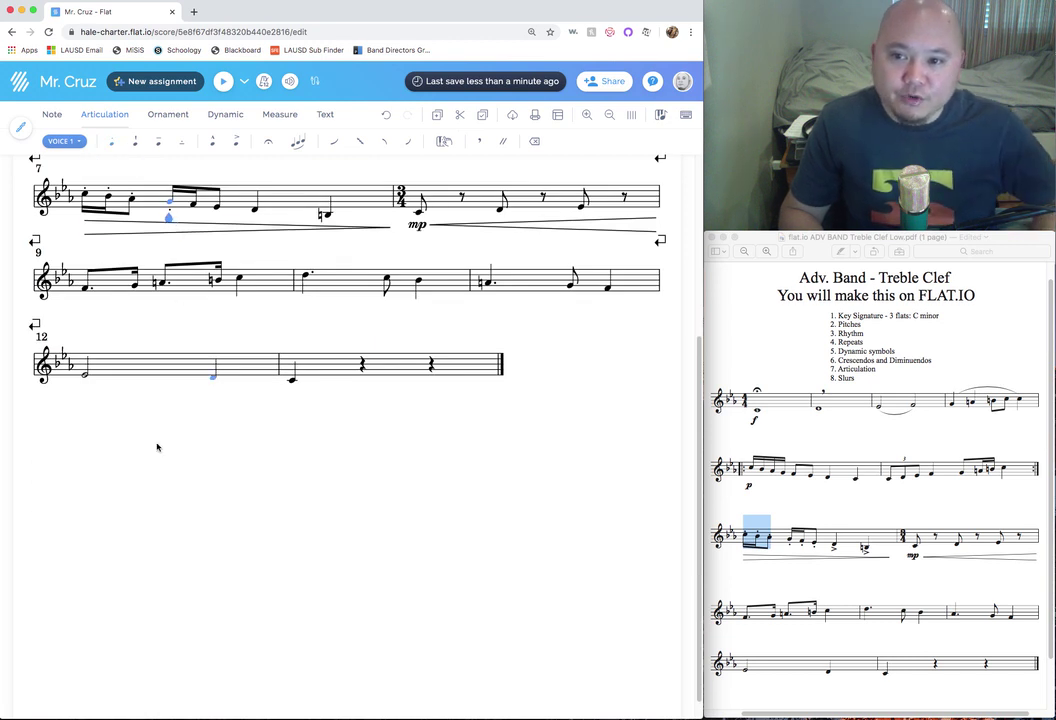
{"action": "key", "text": "Right"}
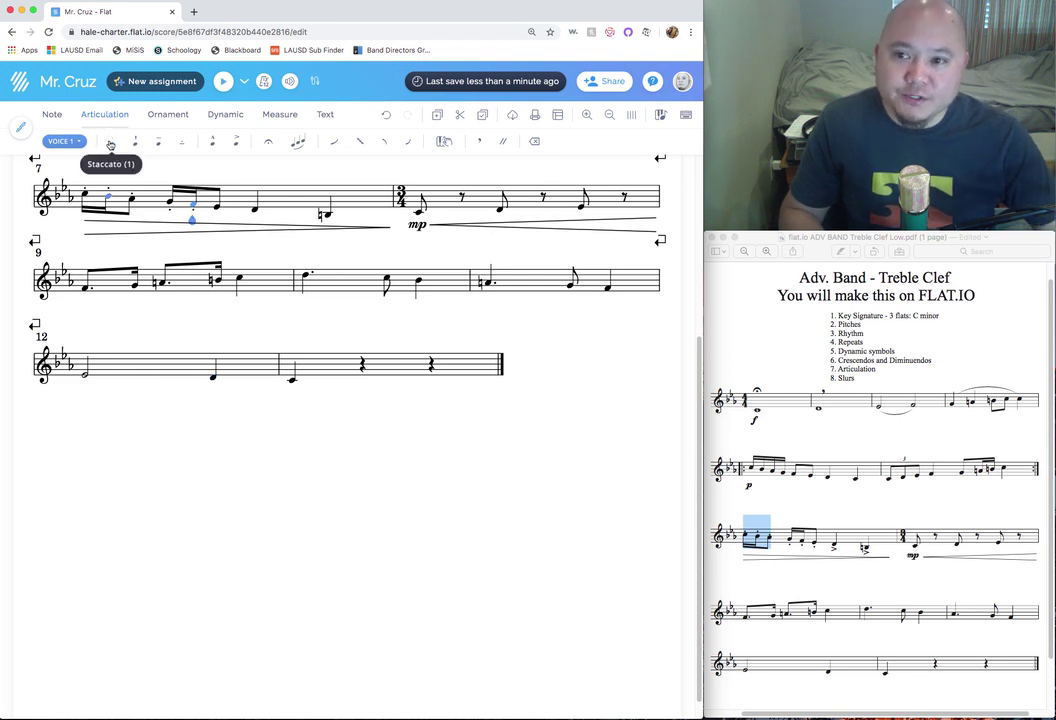
{"action": "left_click", "coordinate": [163, 116]}
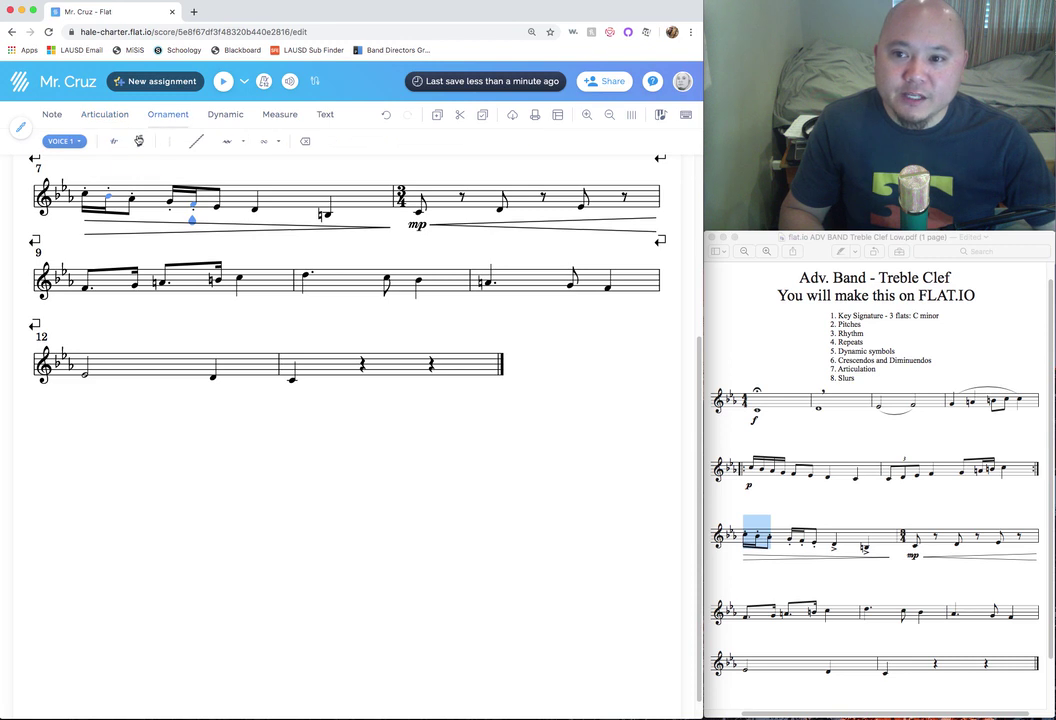
{"action": "left_click", "coordinate": [48, 113]}
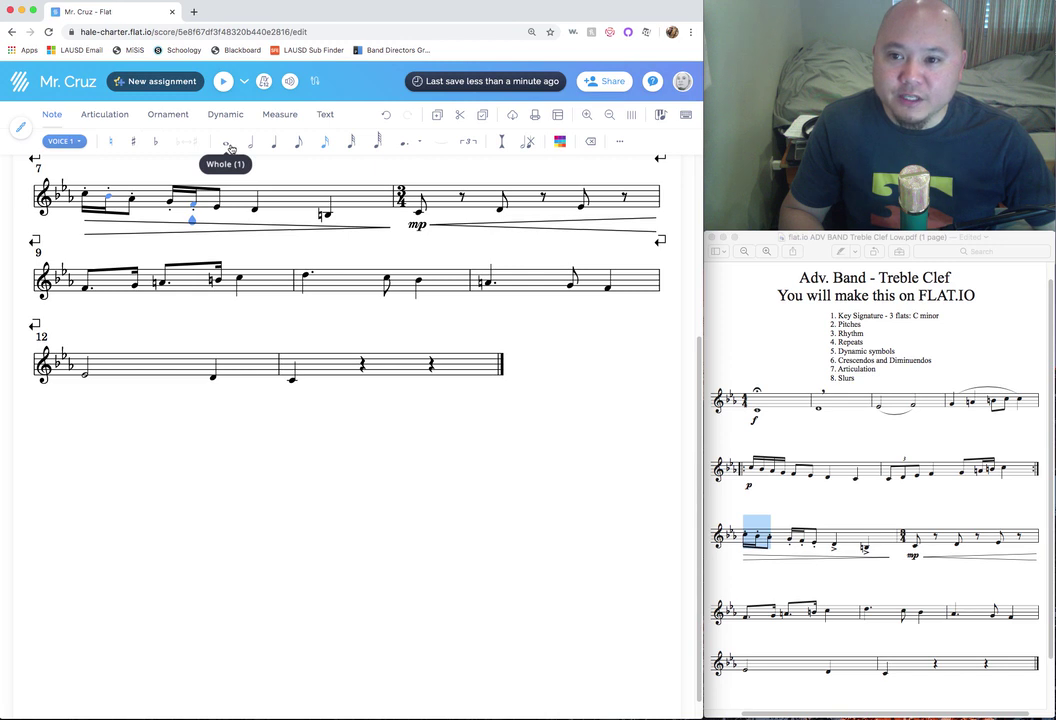
{"action": "left_click", "coordinate": [92, 115]}
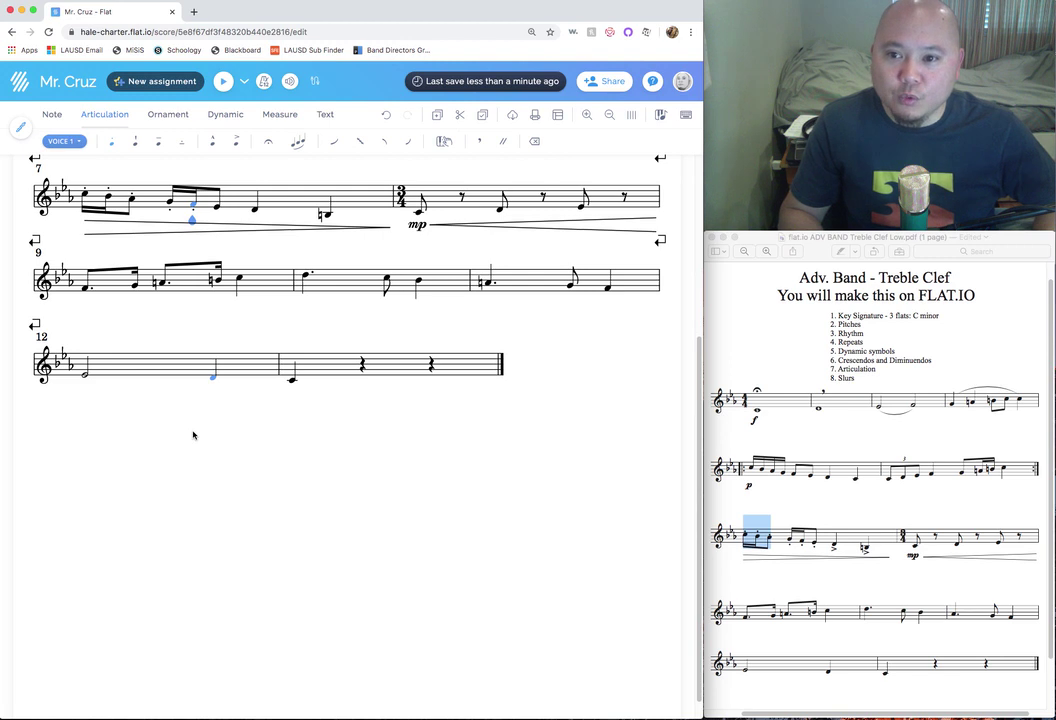
{"action": "key", "text": "Right"}
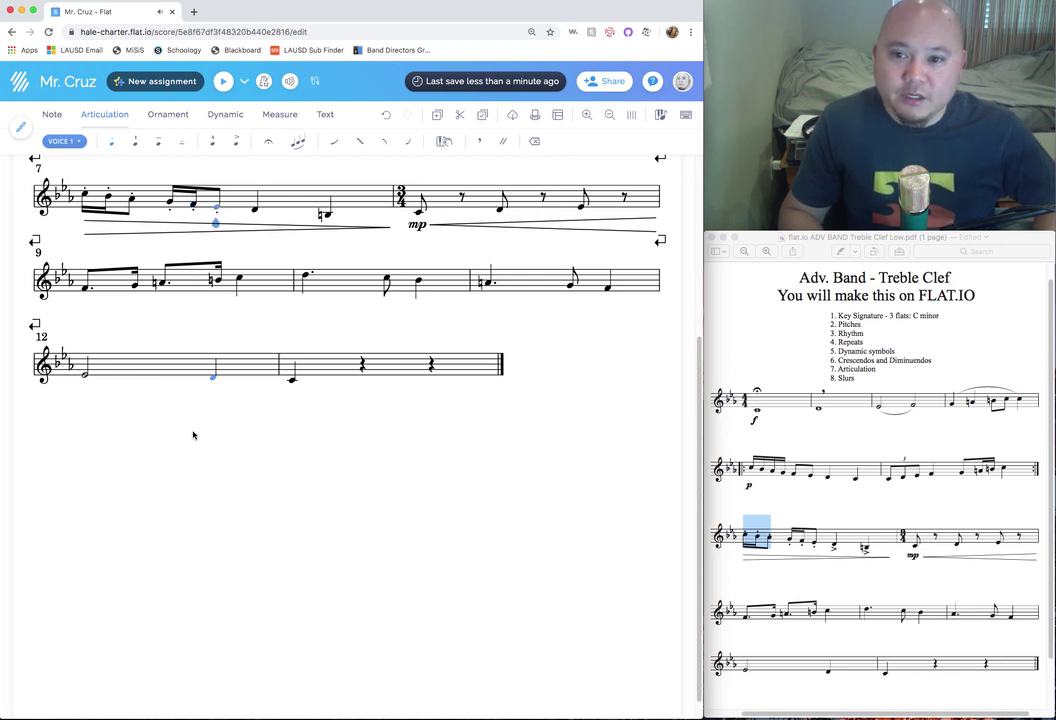
Add accents to the two quarter notes at the end of measure 7 (D and B natural)
{"action": "key", "text": "Right"}
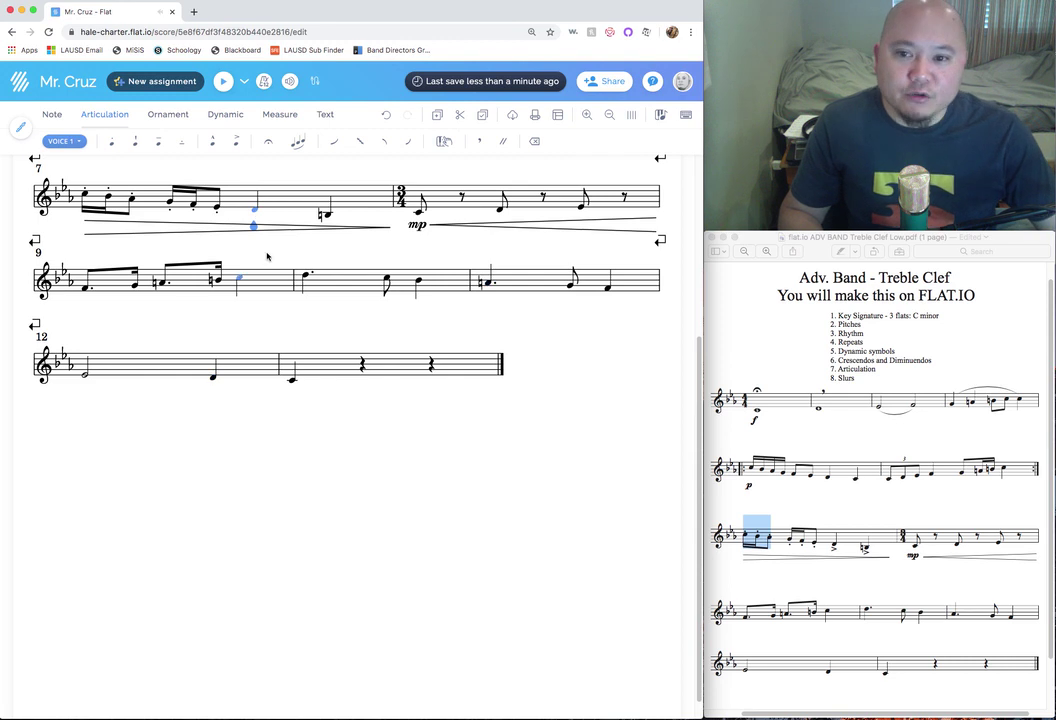
{"action": "scroll", "coordinate": [262, 242], "scroll_direction": "up", "scroll_amount": 2}
{"action": "left_click", "coordinate": [158, 141]}
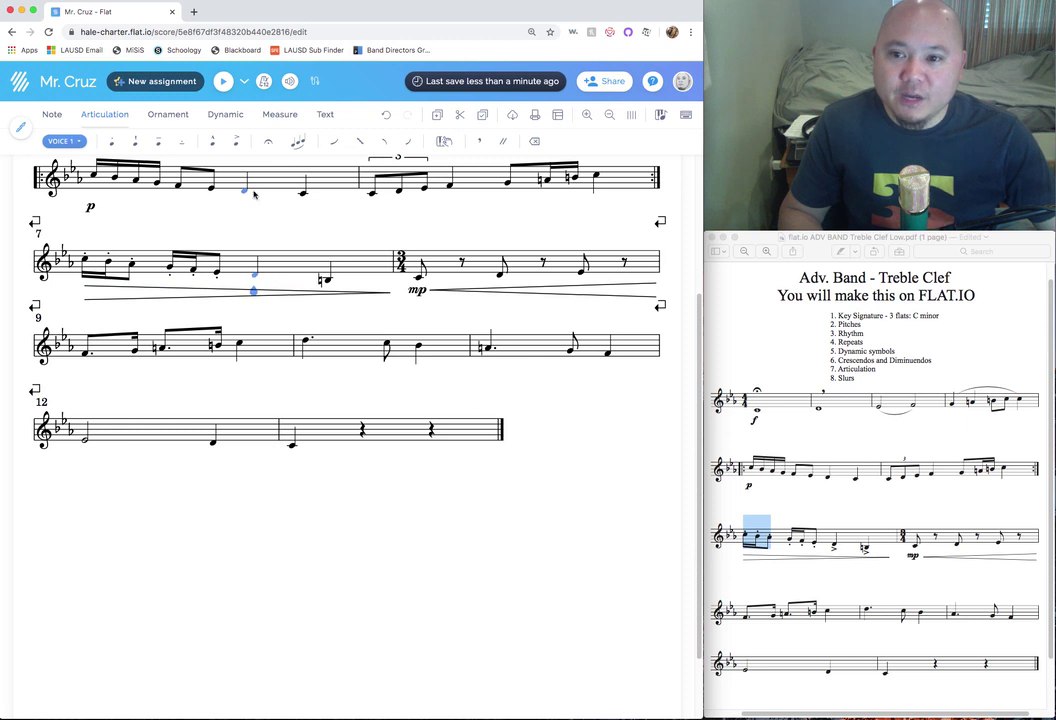
{"action": "left_click", "coordinate": [237, 143]}
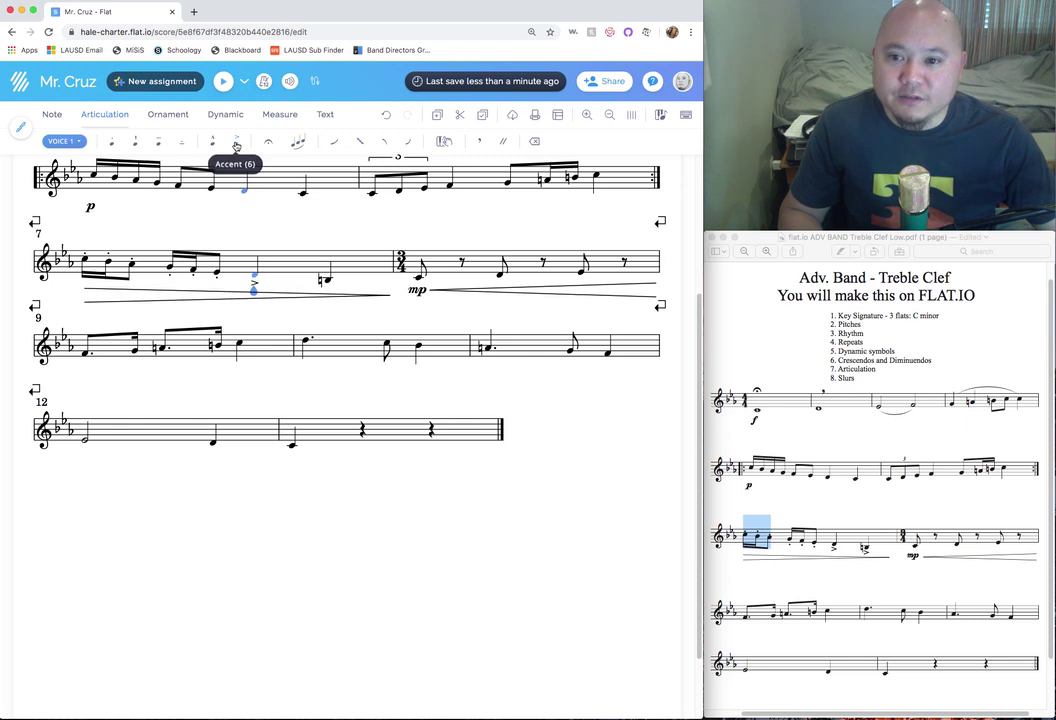
{"action": "key", "text": "Right"}
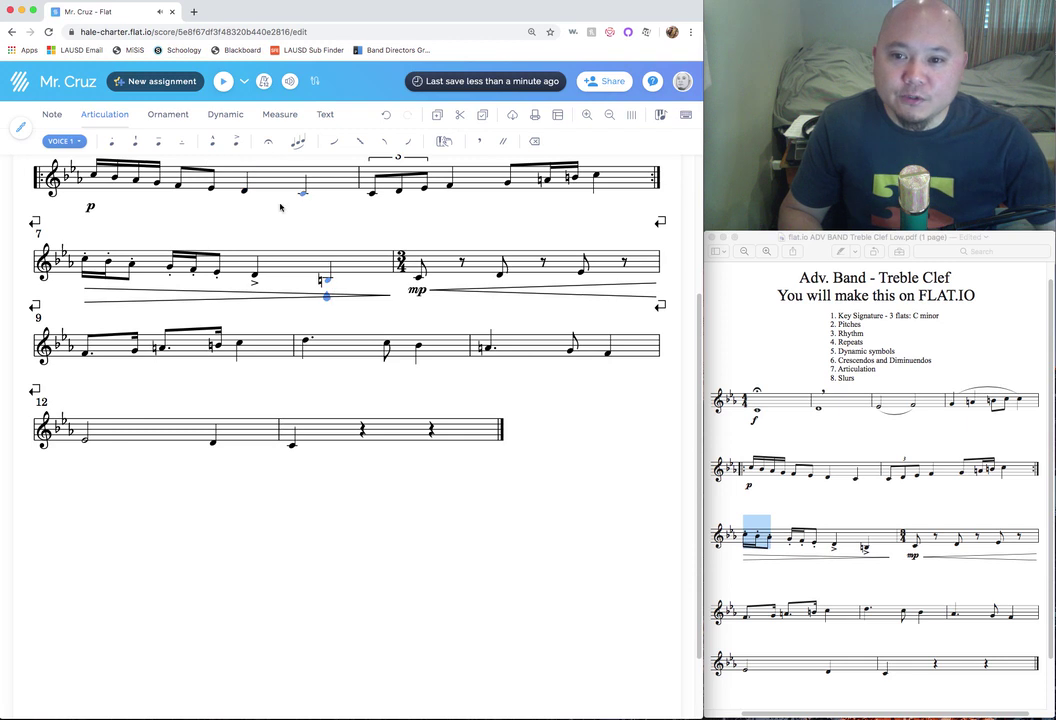
{"action": "left_click", "coordinate": [237, 143]}
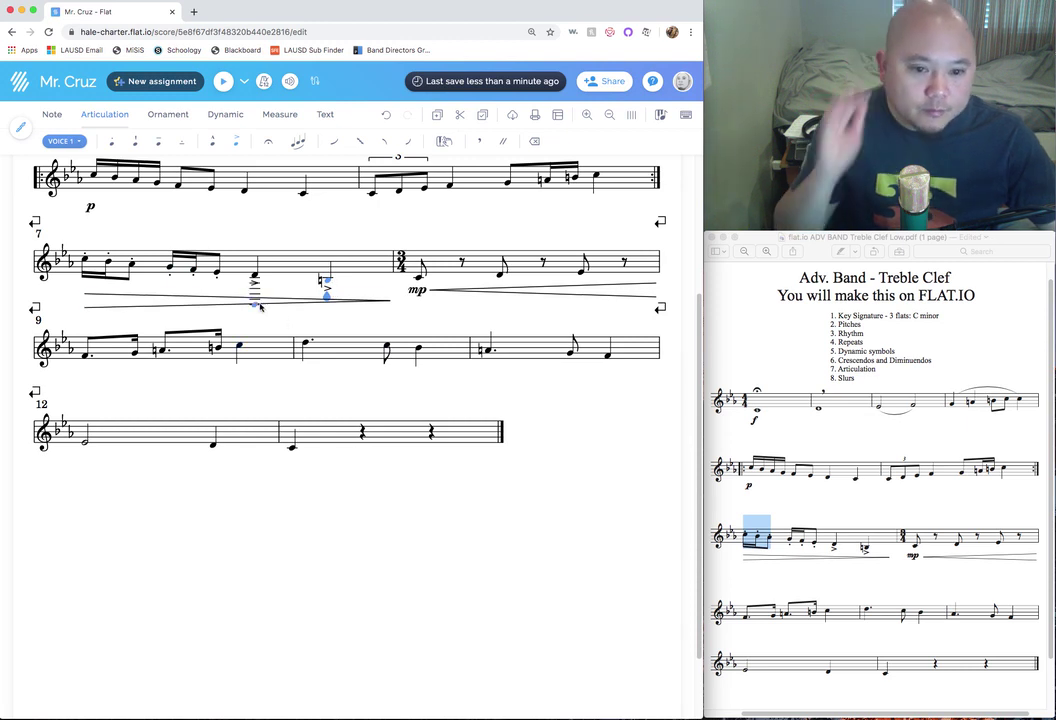
{"action": "left_click", "coordinate": [255, 307]}
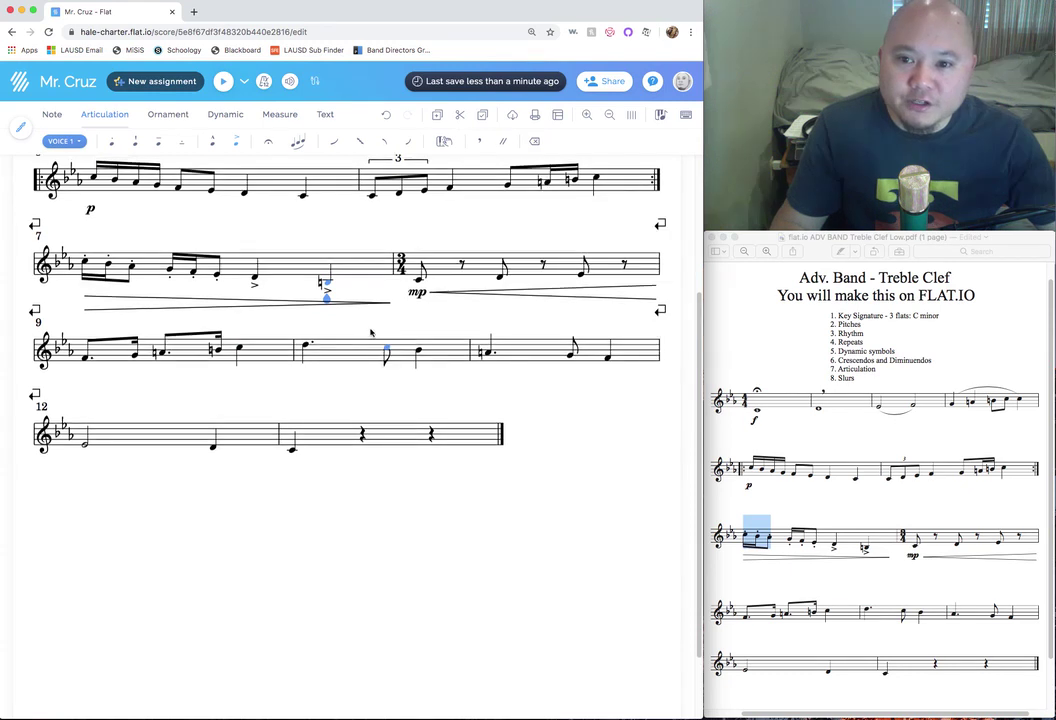
Add a slur connecting the two half notes in measure 3, as in the reference sheet
{"action": "scroll", "coordinate": [370, 335], "scroll_direction": "up", "scroll_amount": 5}
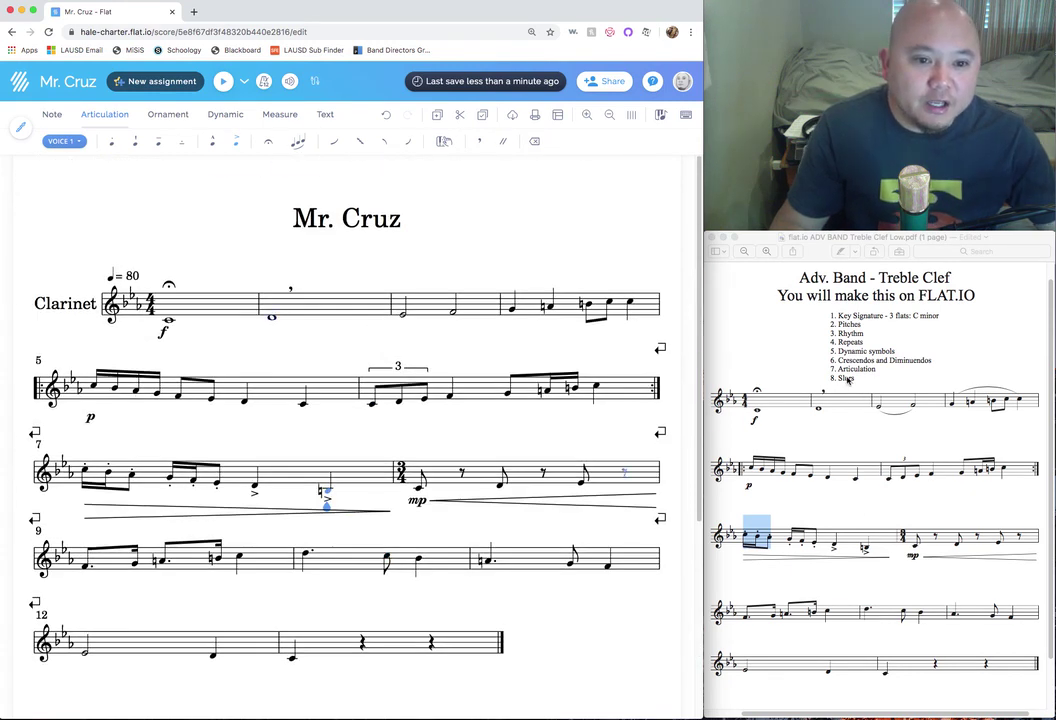
{"action": "left_click", "coordinate": [872, 433]}
{"action": "left_click_drag", "start_coordinate": [840, 402], "coordinate": [853, 378]}
{"action": "left_click", "coordinate": [847, 377]}
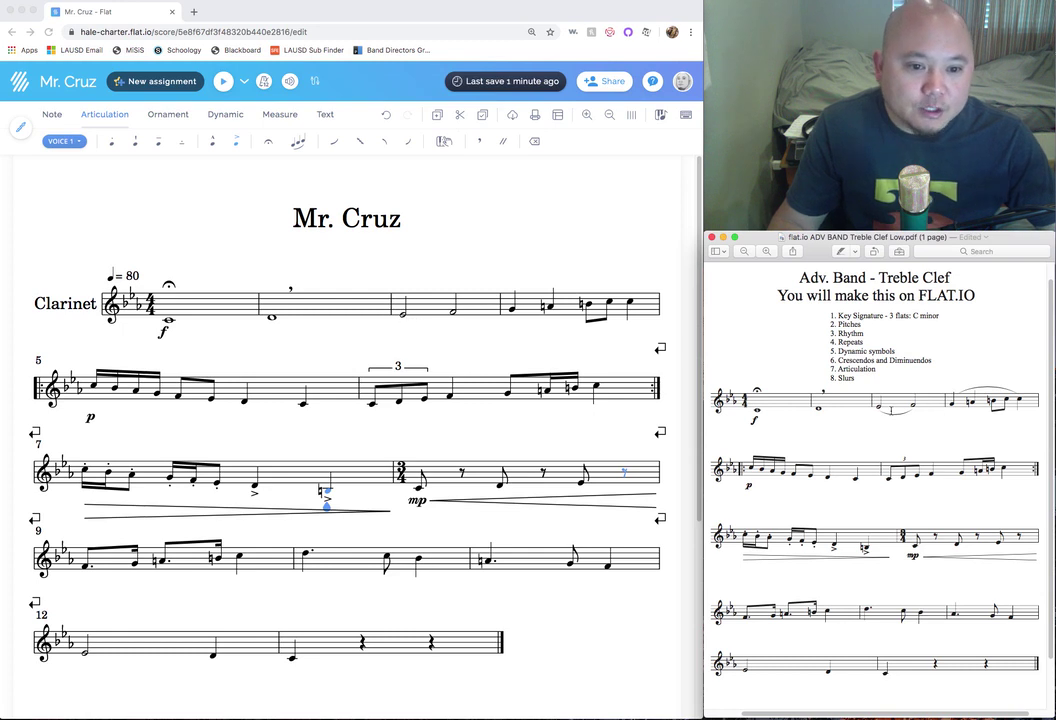
{"action": "left_click", "coordinate": [877, 403]}
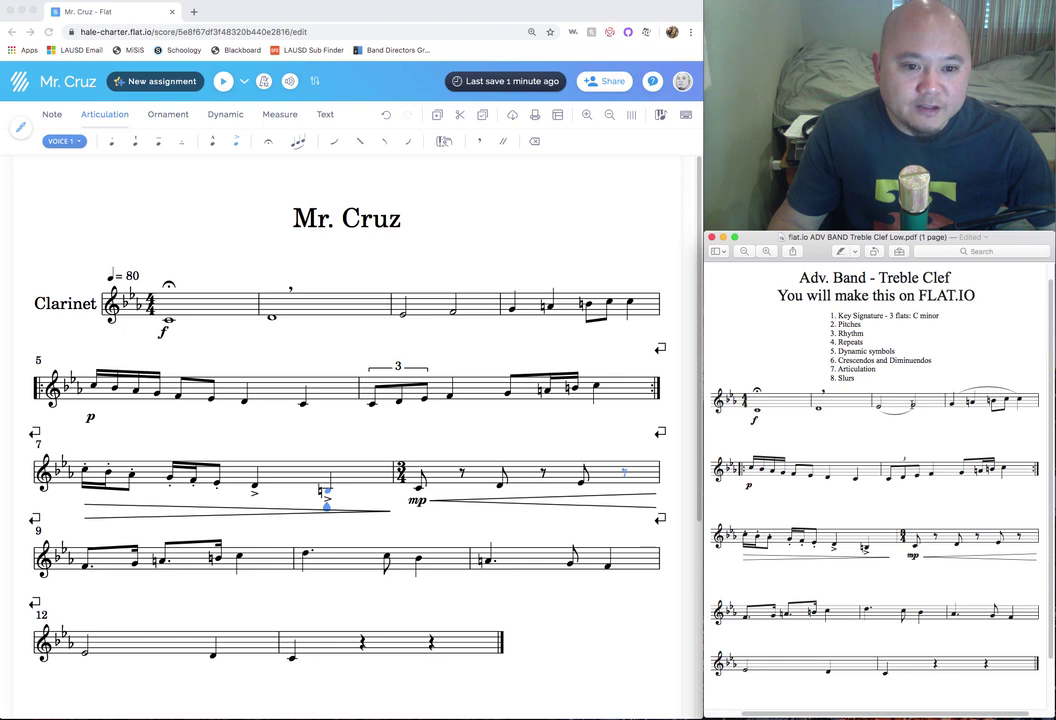
{"action": "left_click", "coordinate": [403, 318]}
{"action": "left_click", "coordinate": [401, 318]}
{"action": "left_click_drag", "start_coordinate": [395, 340], "coordinate": [395, 245]}
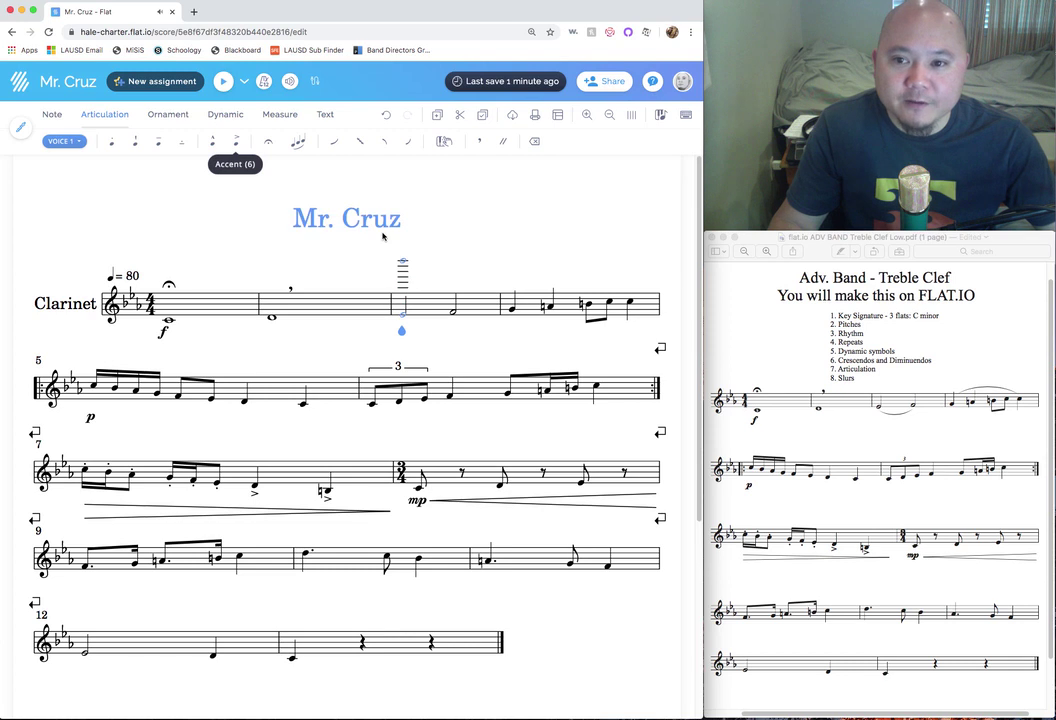
{"action": "left_click", "coordinate": [297, 143]}
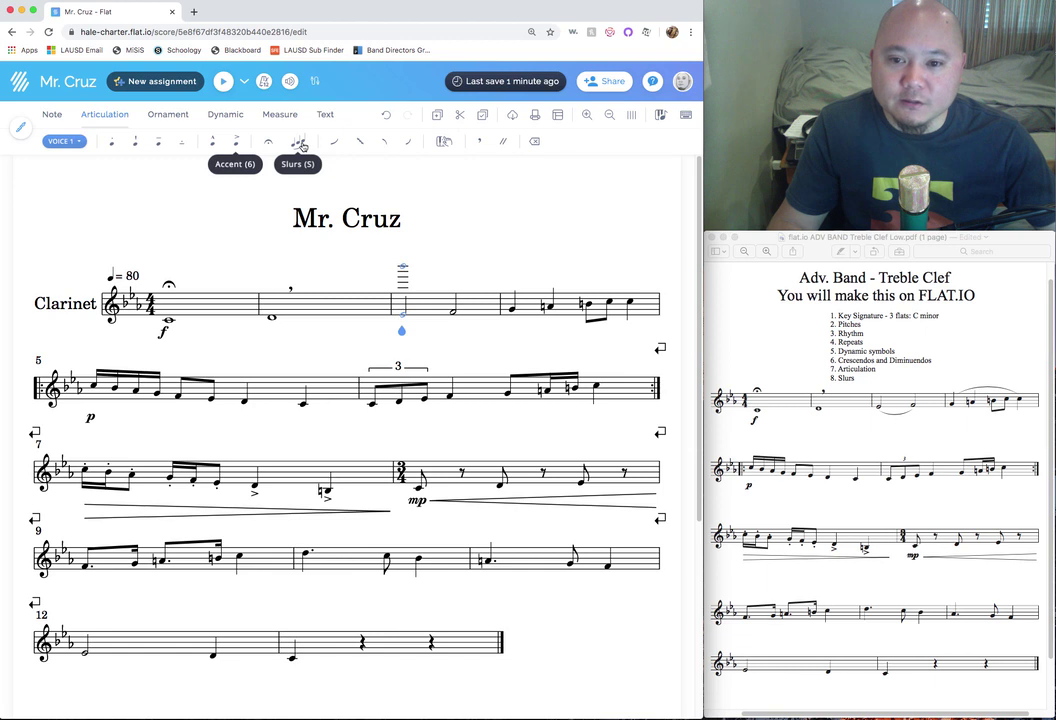
{"action": "left_click", "coordinate": [300, 144]}
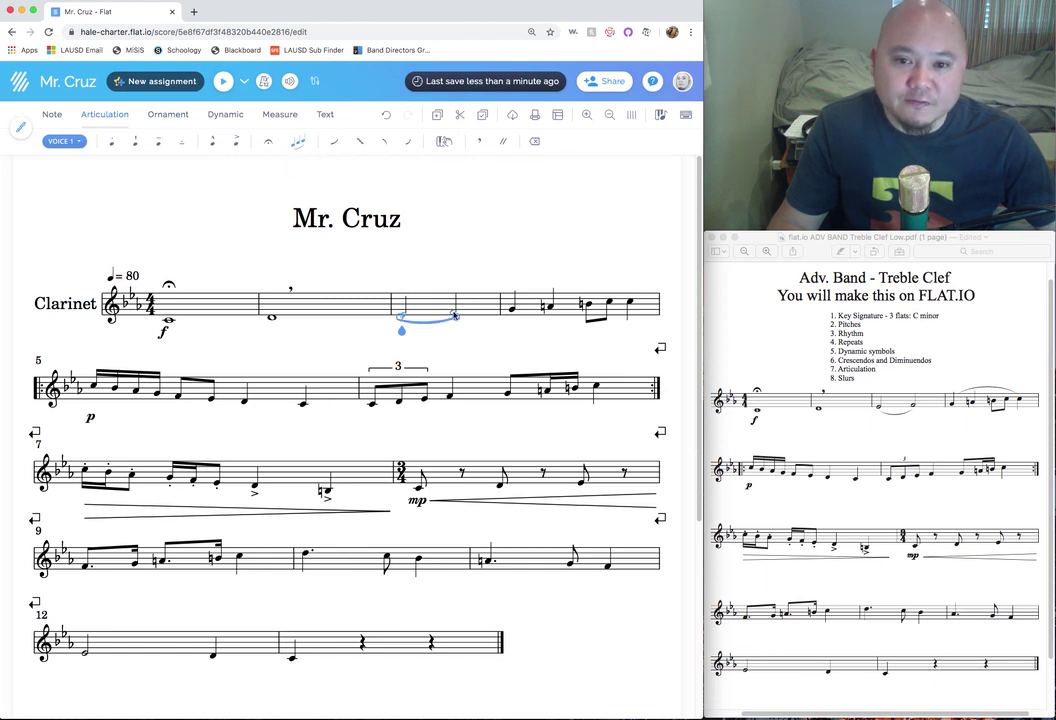
{"action": "left_click", "coordinate": [457, 318]}
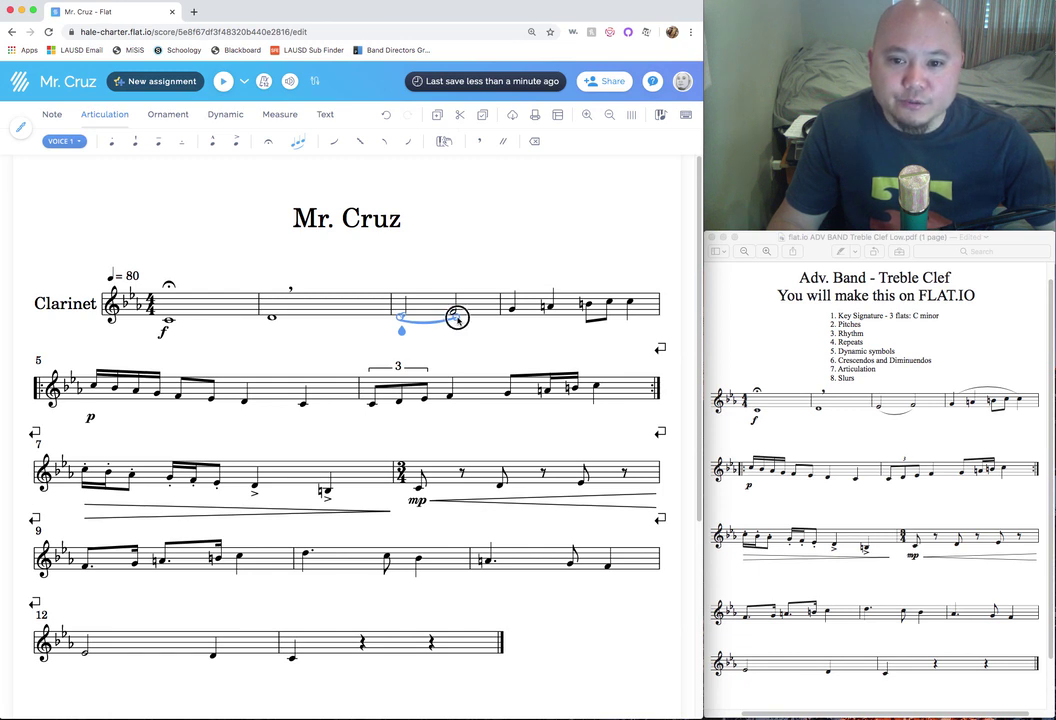
{"action": "left_click", "coordinate": [435, 324]}
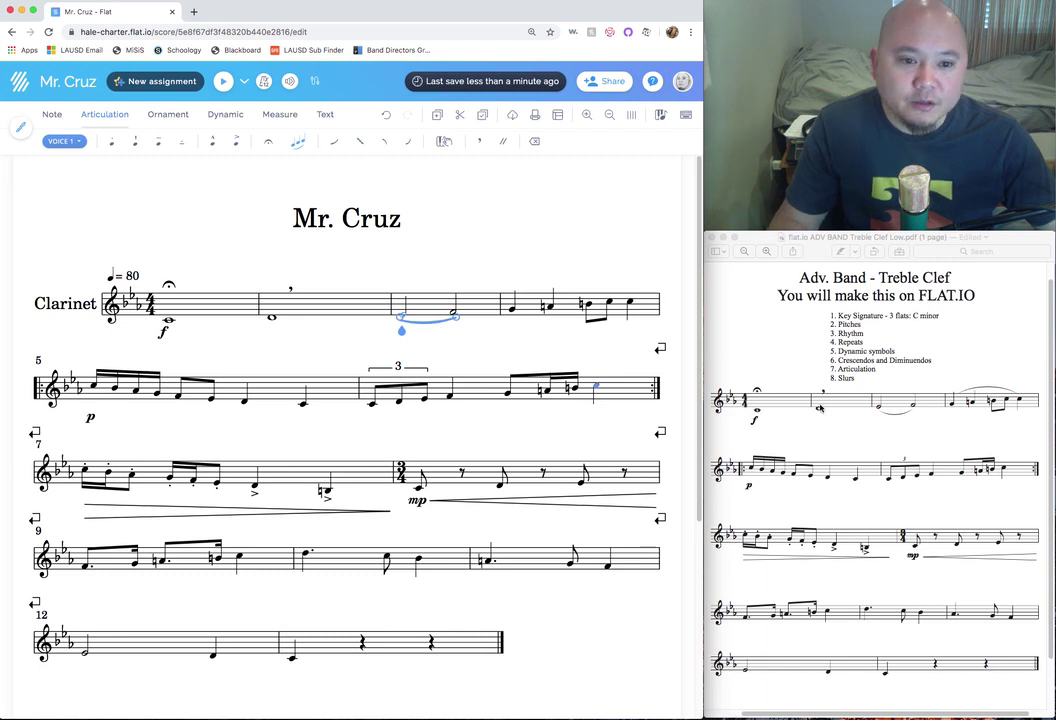
Add a slur in measure 4 from the first quarter note (G) to the last quarter note (C)
{"action": "left_click", "coordinate": [960, 404]}
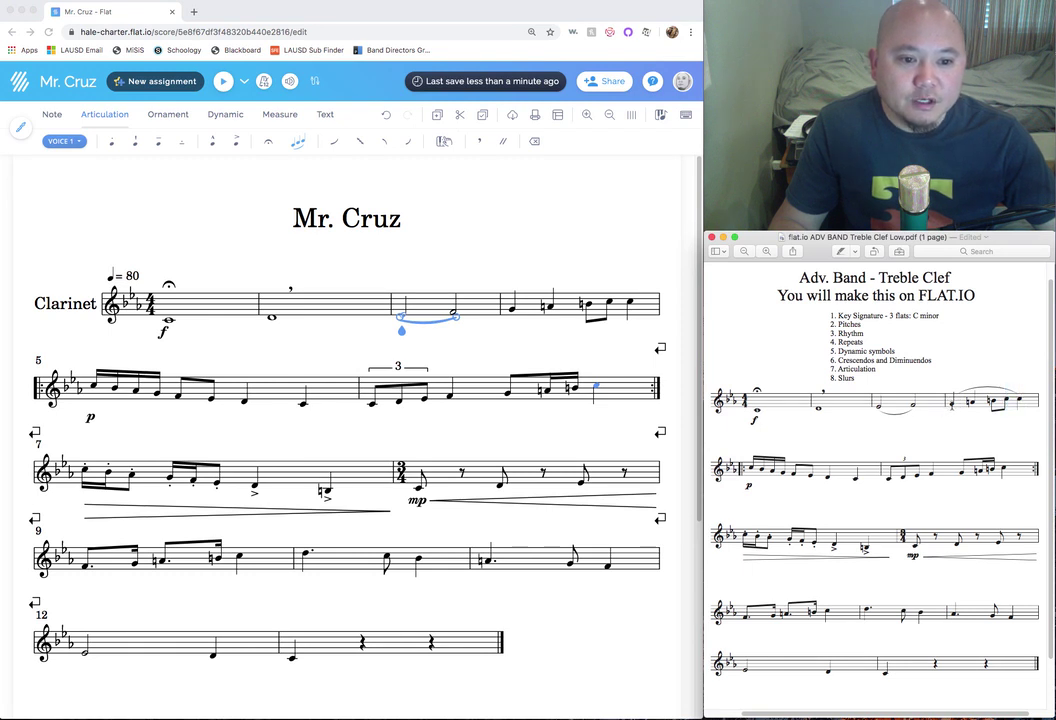
{"action": "key", "text": "Right"}
{"action": "left_click", "coordinate": [522, 327]}
{"action": "left_click", "coordinate": [522, 329]}
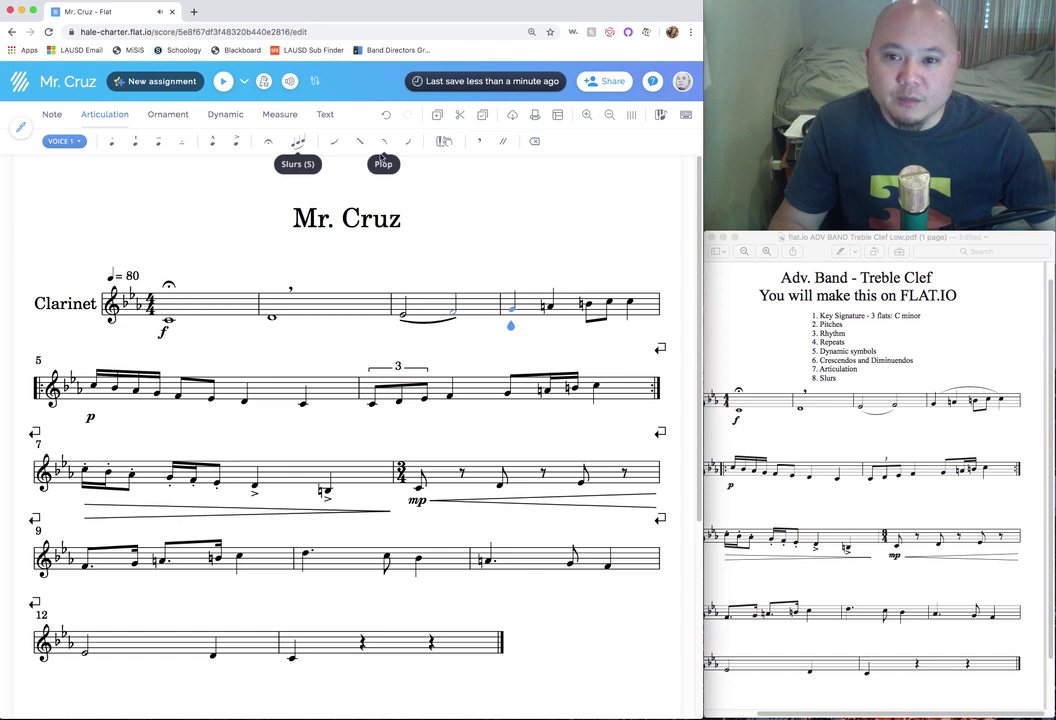
{"action": "left_click", "coordinate": [298, 145]}
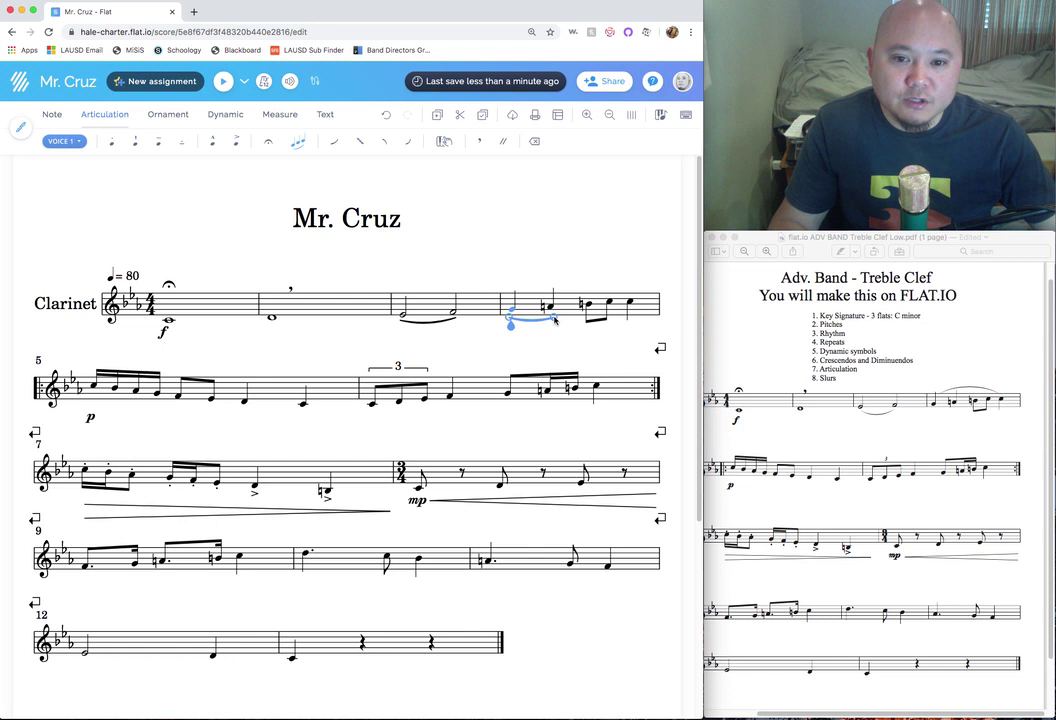
{"action": "left_click_drag", "start_coordinate": [555, 319], "coordinate": [631, 306]}
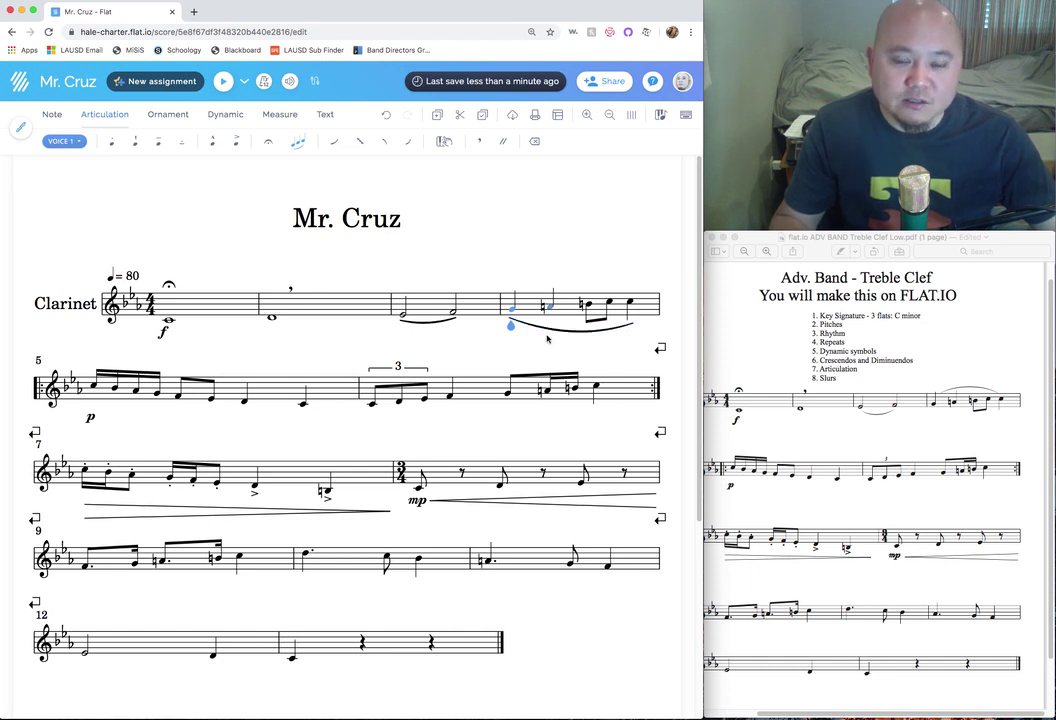
{"action": "left_click", "coordinate": [631, 300]}
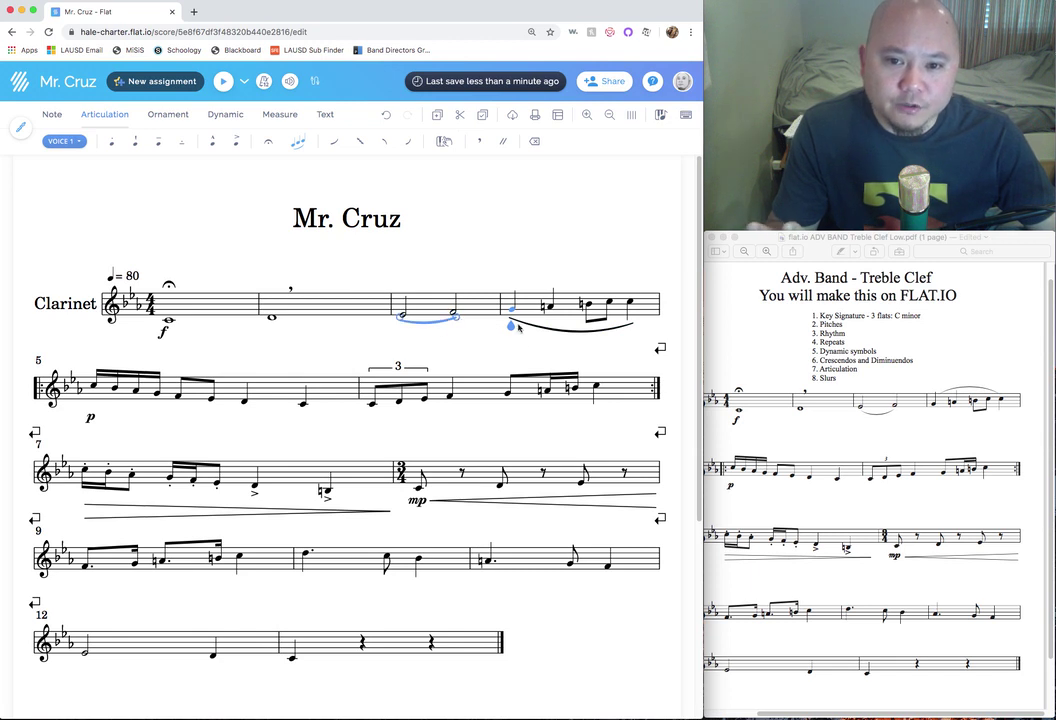
Compare the measure 4 slur and the rest of the clarinet score with the reference sheet
{"action": "left_click", "coordinate": [586, 335]}
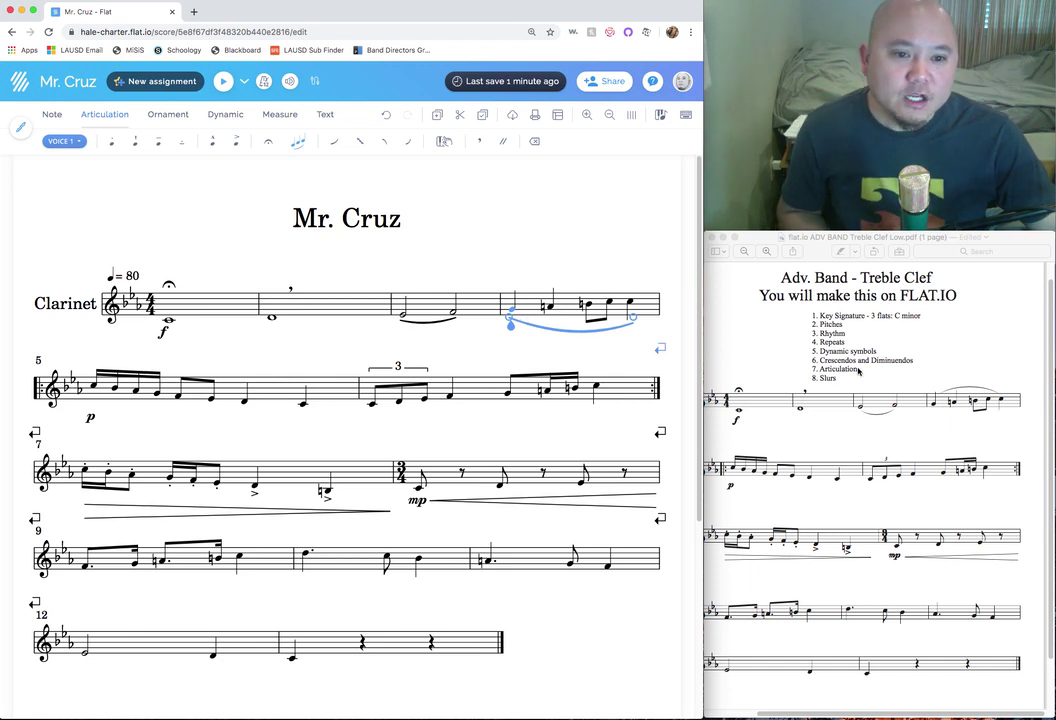
{"action": "left_click", "coordinate": [953, 388]}
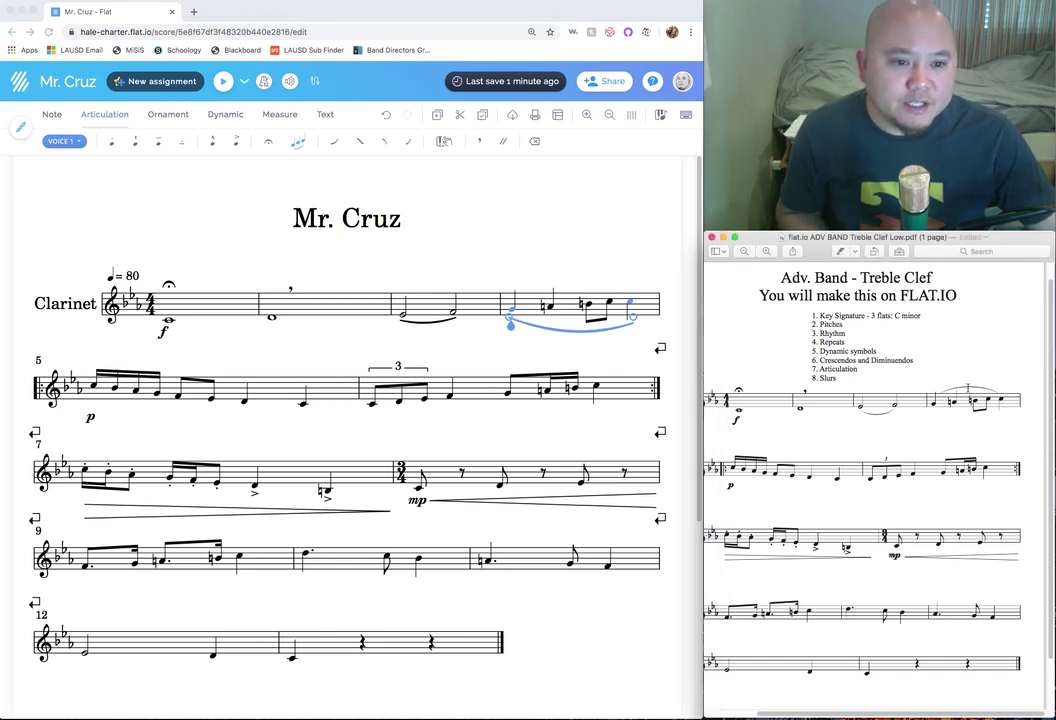
{"action": "left_click", "coordinate": [557, 334]}
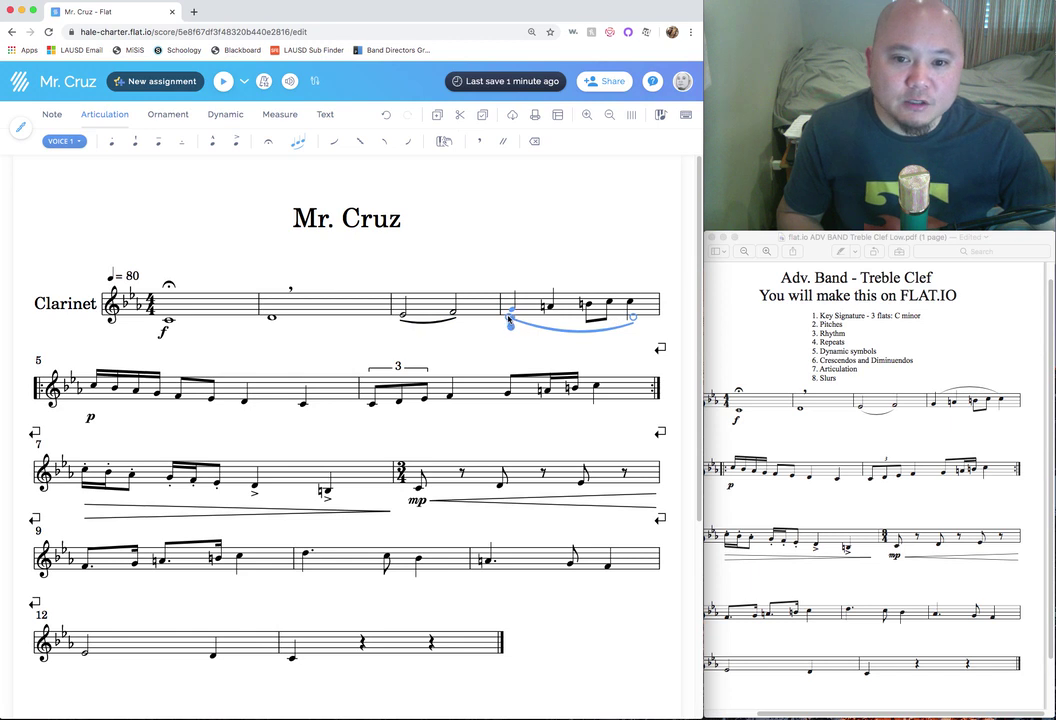
{"action": "left_click", "coordinate": [645, 505]}
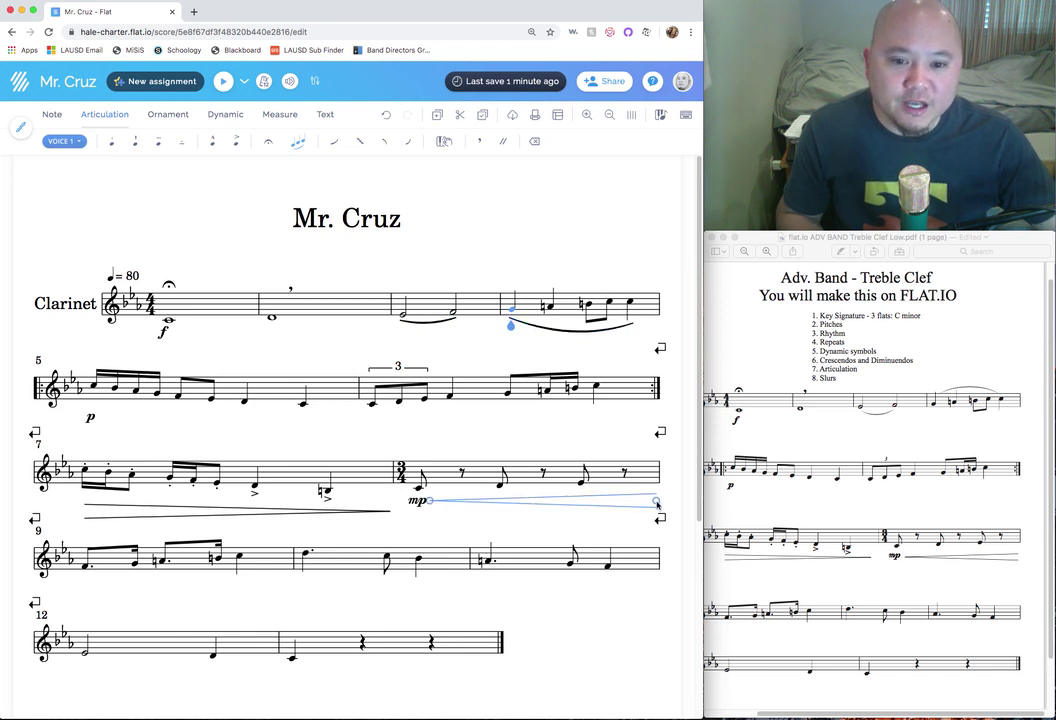
{"action": "left_click", "coordinate": [569, 331]}
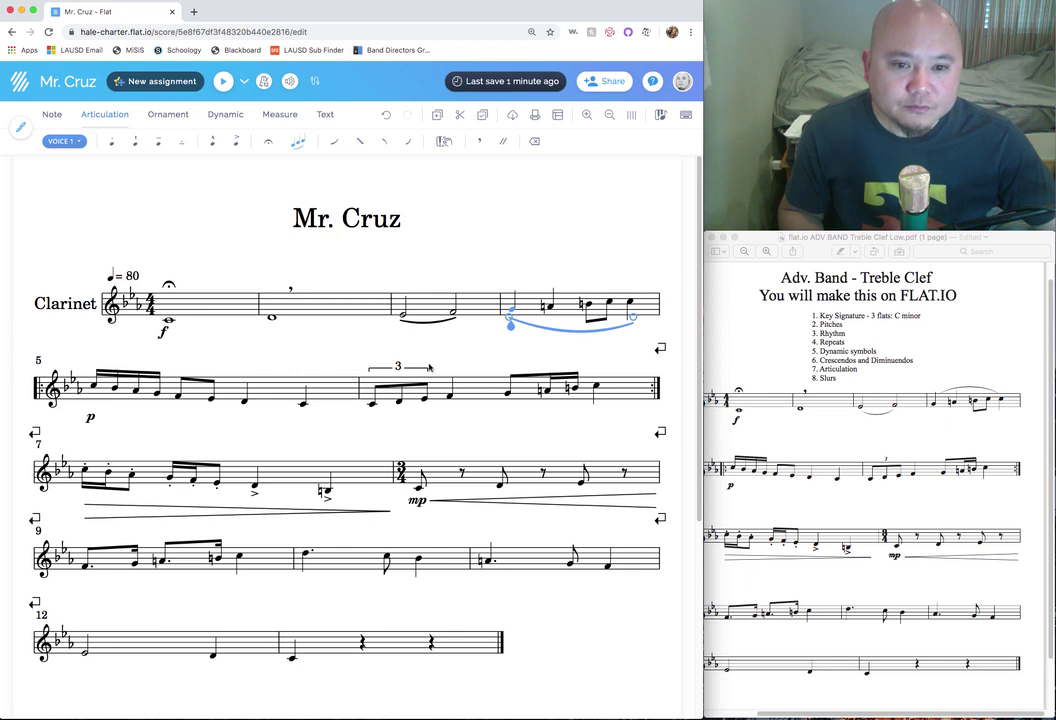
{"action": "scroll", "coordinate": [458, 377], "scroll_direction": "down", "scroll_amount": 1}
{"action": "scroll", "coordinate": [458, 377], "scroll_direction": "down", "scroll_amount": 1}
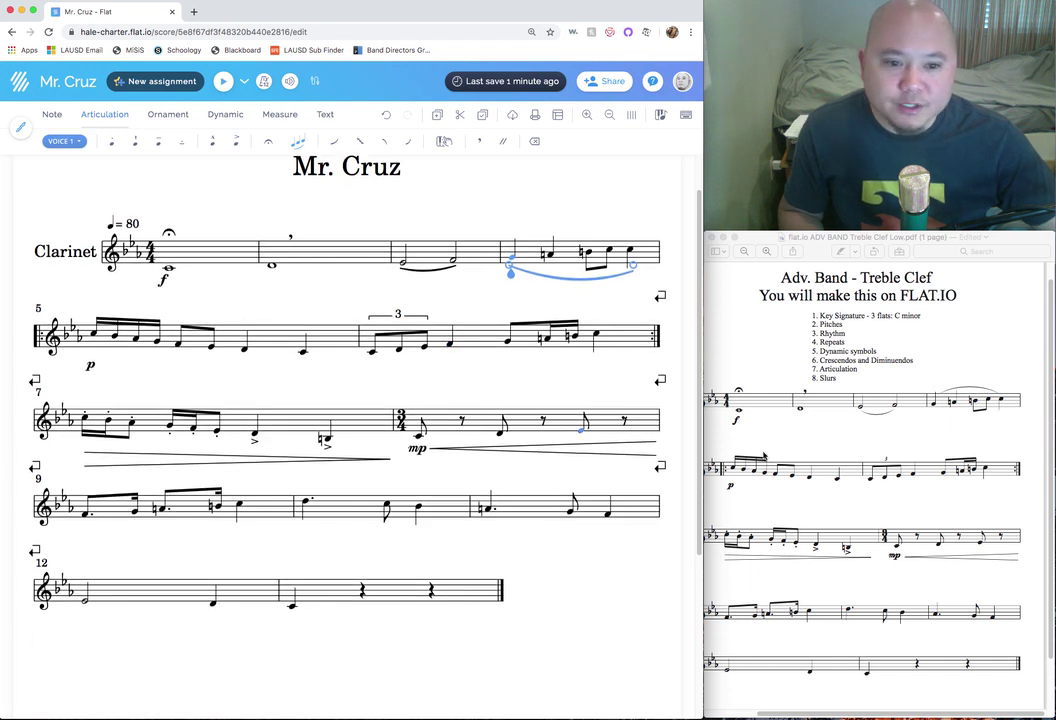
{"action": "scroll", "coordinate": [410, 472], "scroll_direction": "up", "scroll_amount": 3}
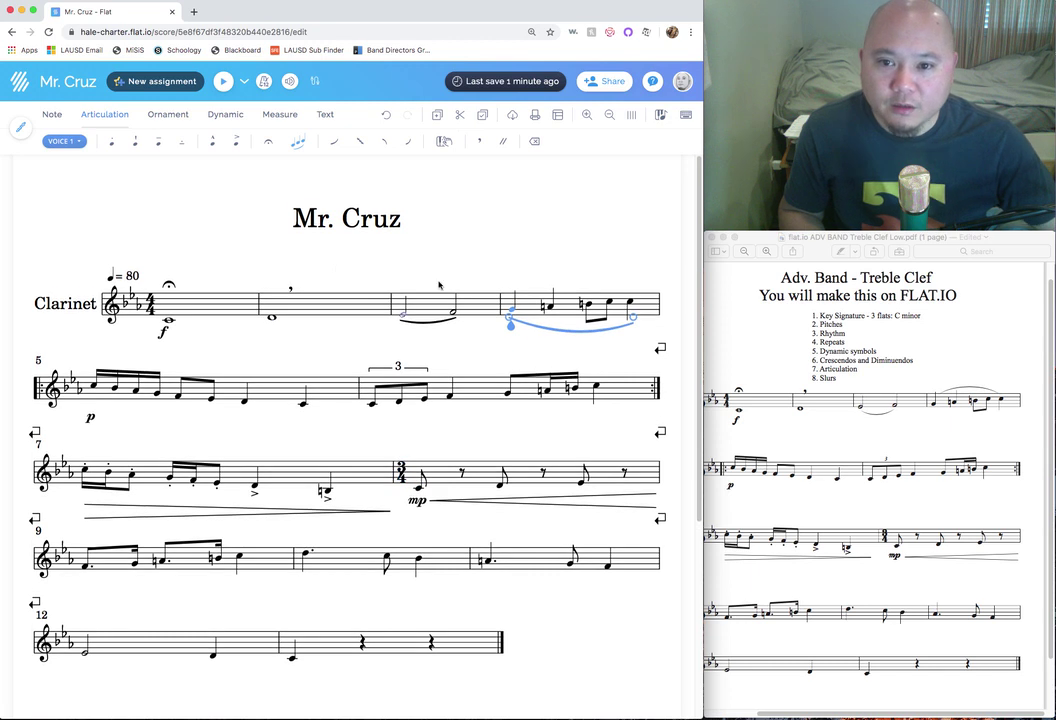
{"action": "left_click", "coordinate": [820, 574]}
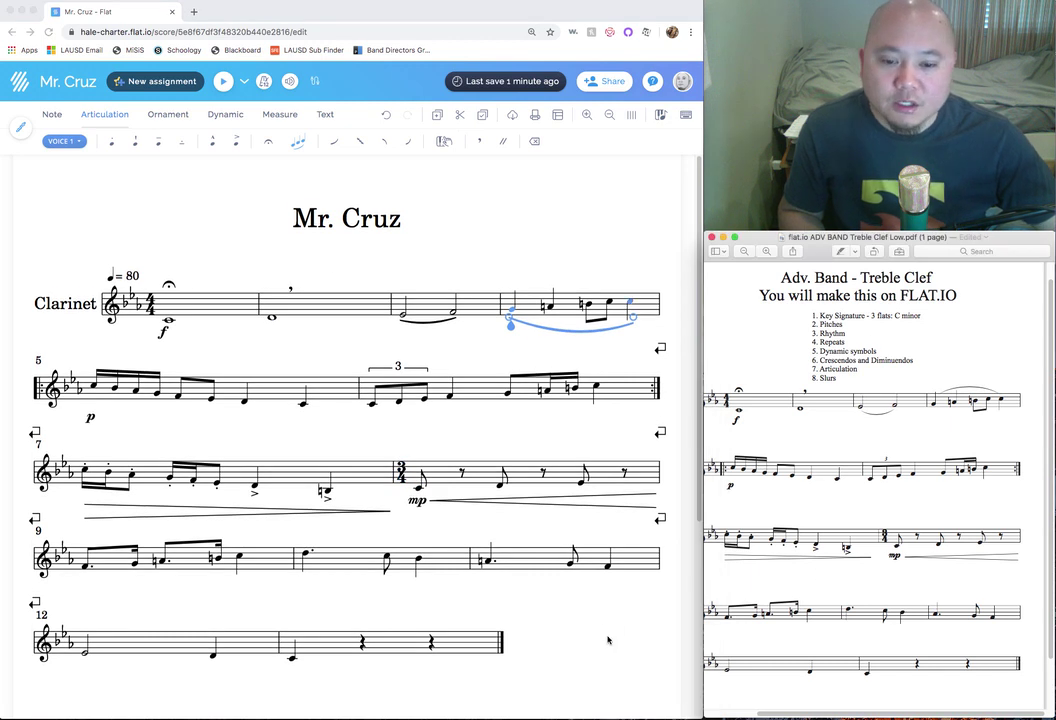
{"action": "left_click", "coordinate": [613, 640]}
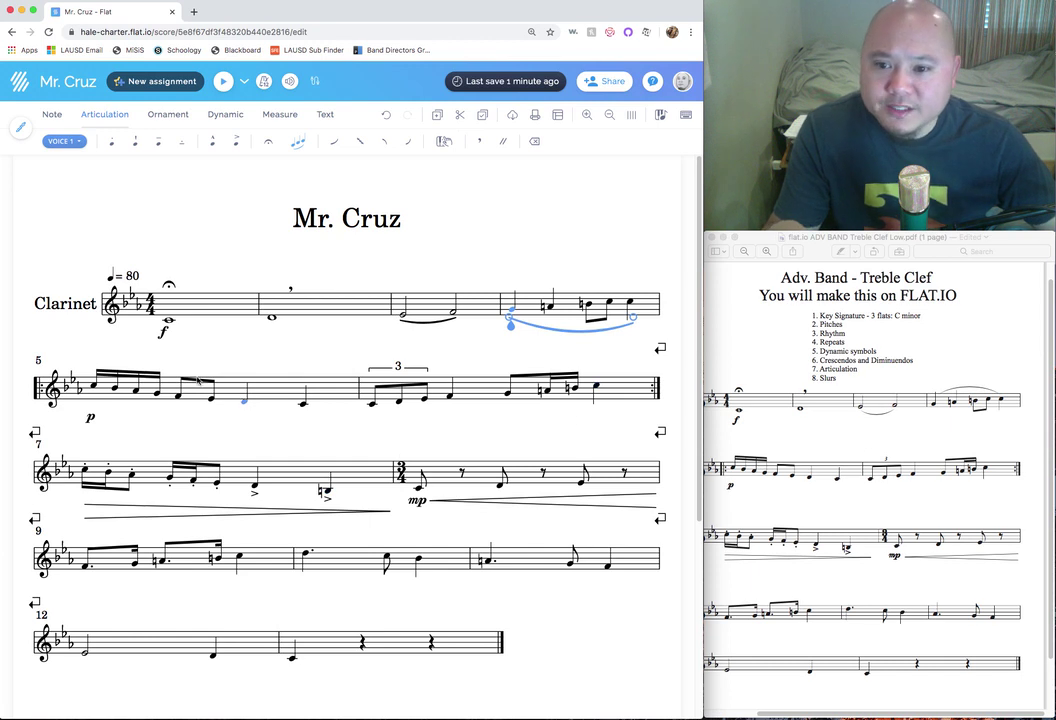
{"action": "scroll", "coordinate": [299, 394], "scroll_direction": "down", "scroll_amount": 1}
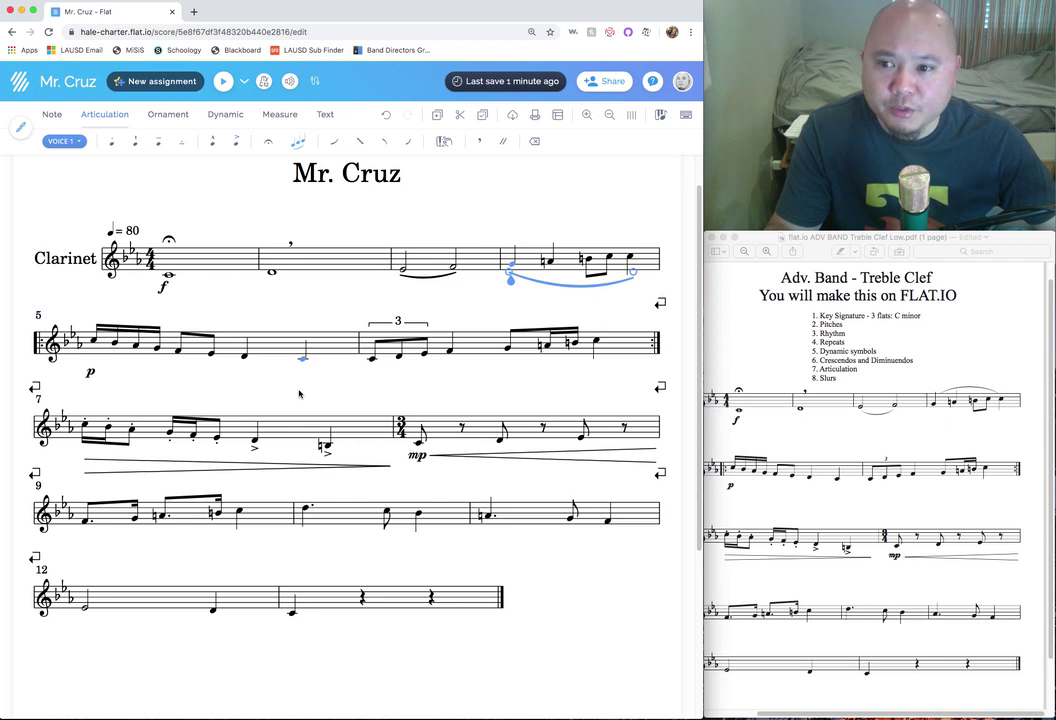
{"action": "scroll", "coordinate": [299, 392], "scroll_direction": "up", "scroll_amount": 1}
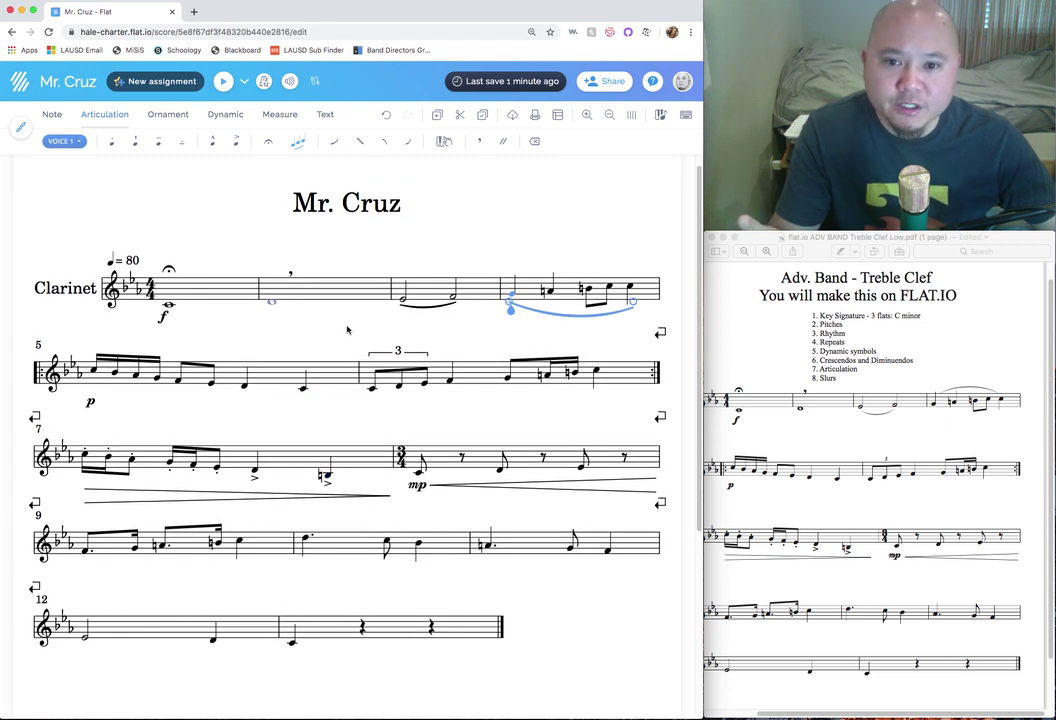
{"action": "scroll", "coordinate": [349, 320], "scroll_direction": "up", "scroll_amount": 1}
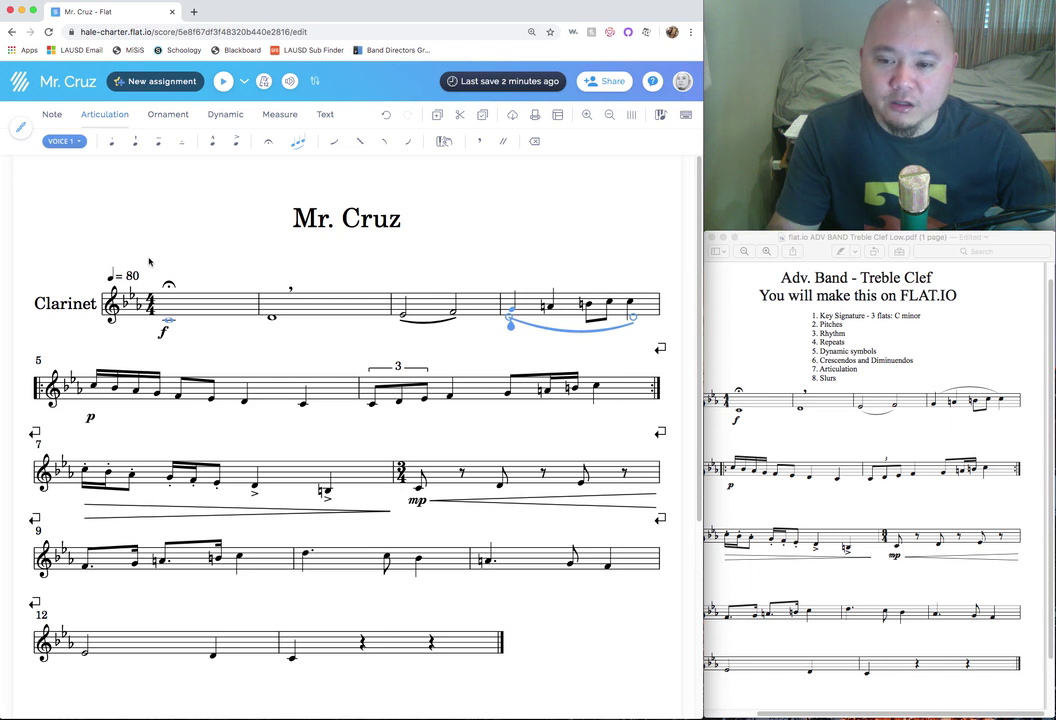
{"action": "left_click_drag", "start_coordinate": [150, 255], "coordinate": [493, 667]}
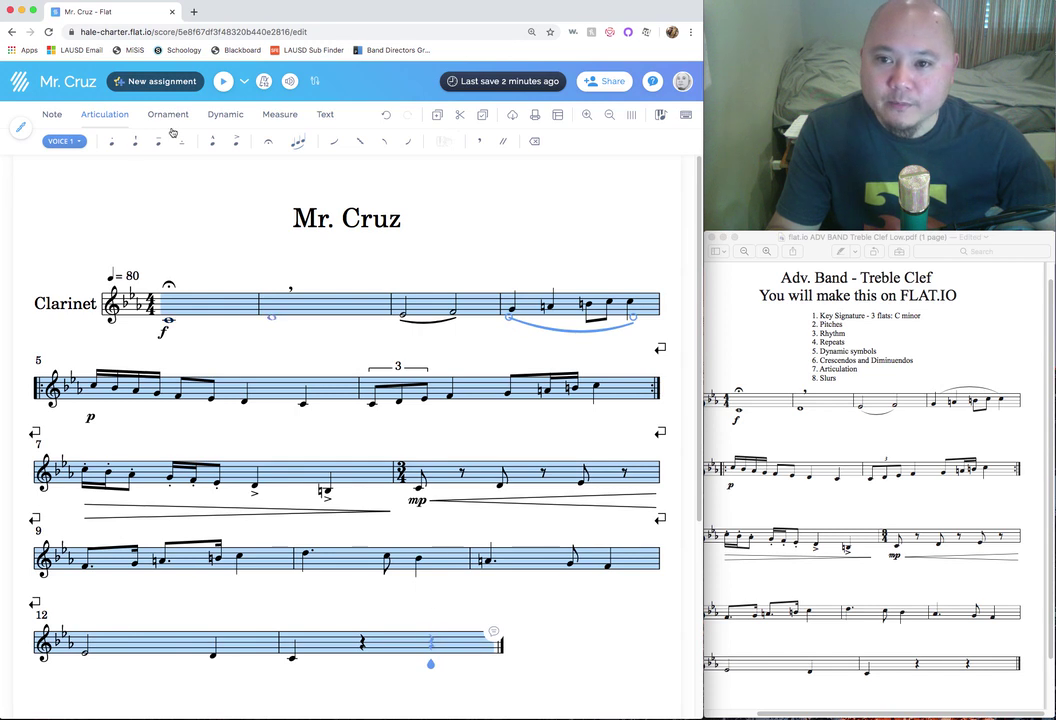
{"action": "left_click", "coordinate": [277, 116]}
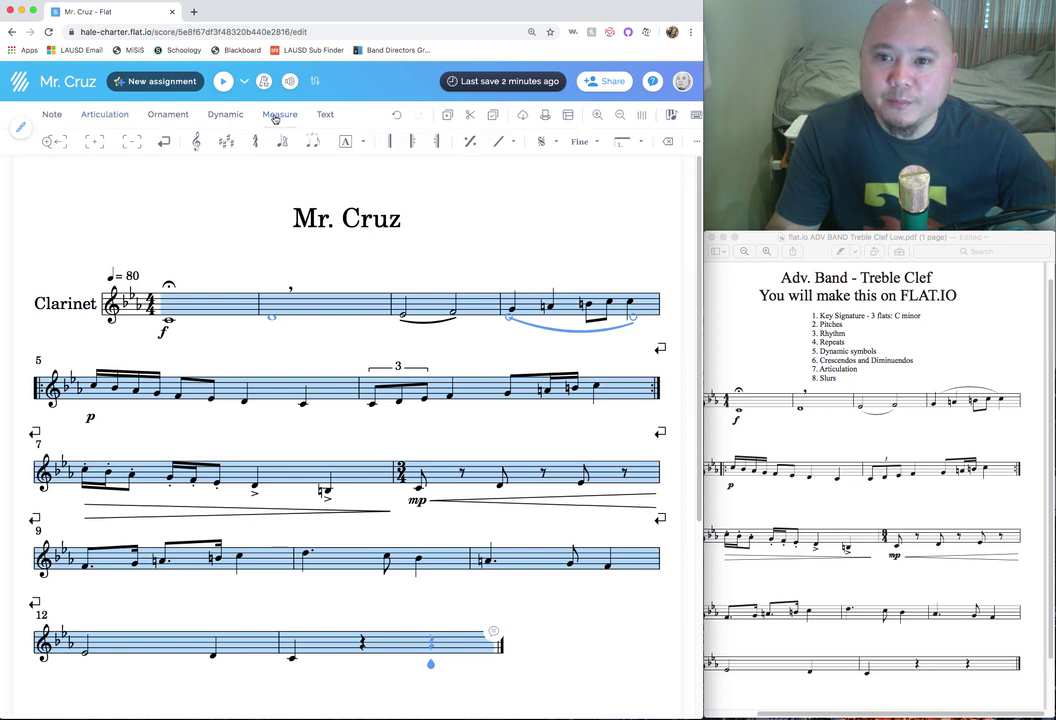
{"action": "left_click", "coordinate": [57, 115]}
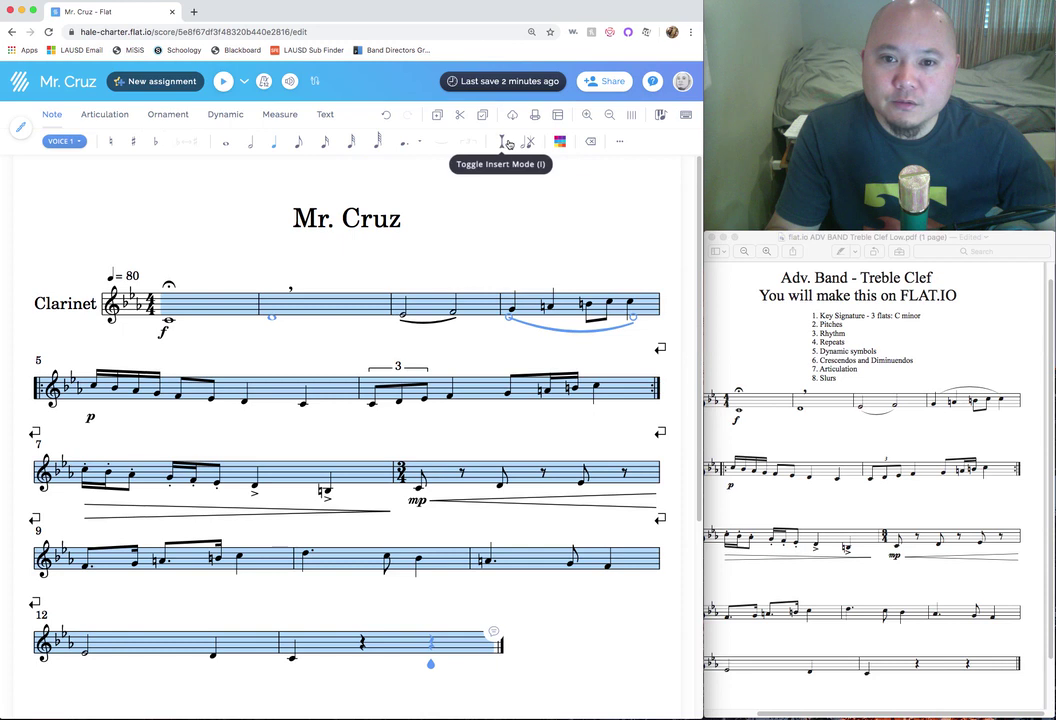
{"action": "left_click", "coordinate": [621, 145]}
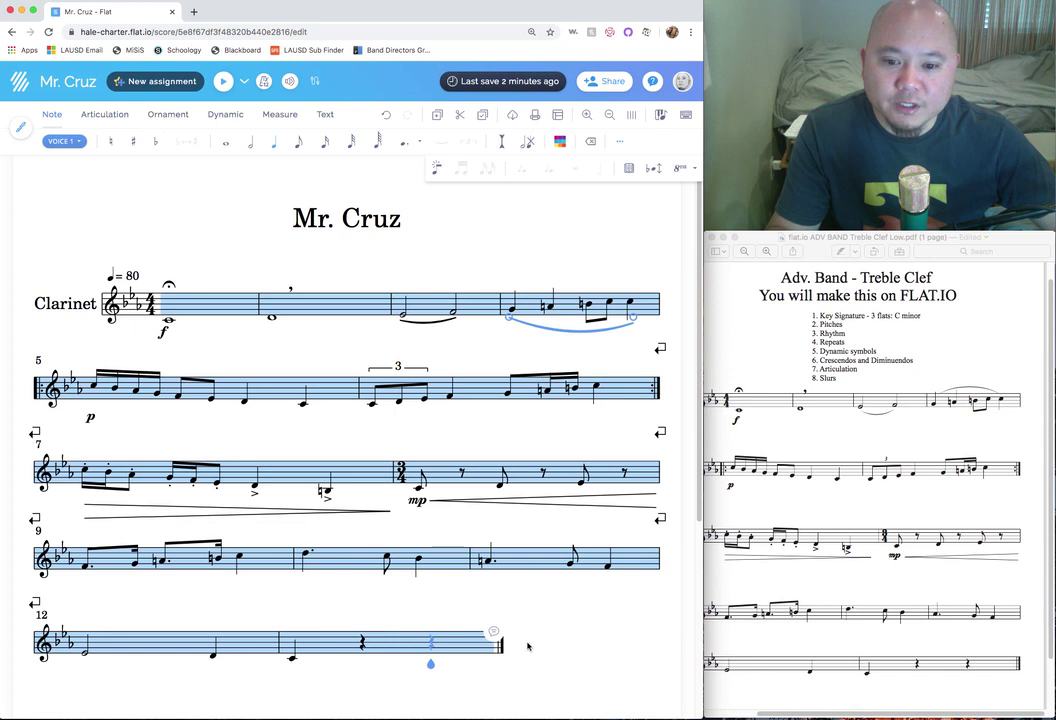
{"action": "left_click", "coordinate": [194, 295]}
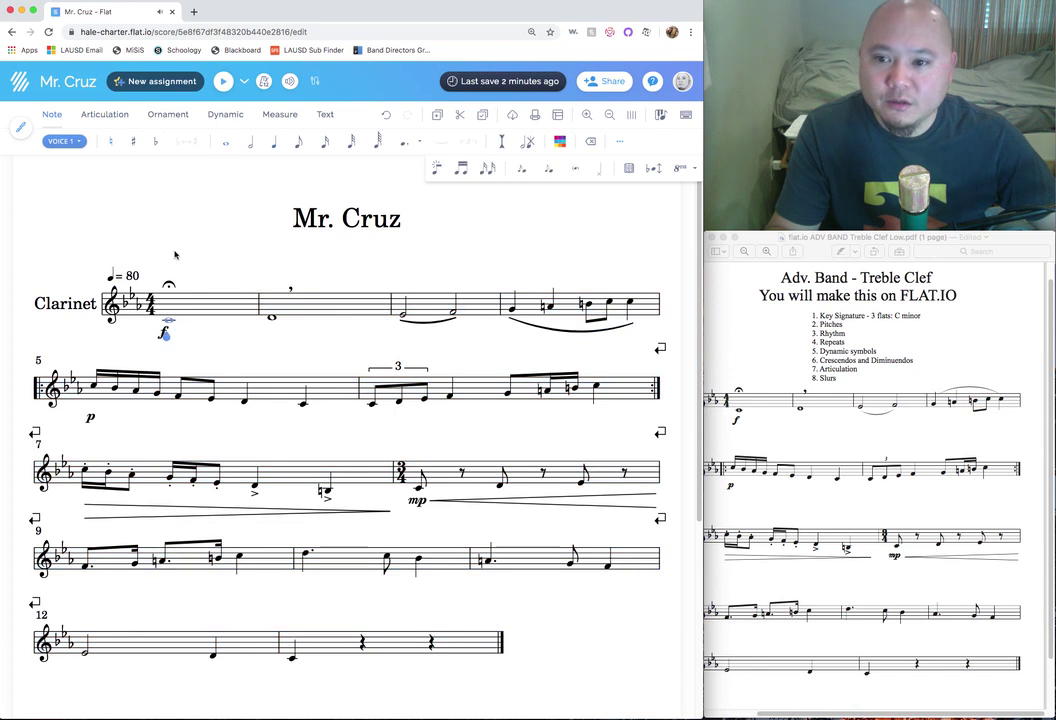
Transpose all measures of the clarinet score up 1 octave, with a perfect unison interval
{"action": "left_click_drag", "start_coordinate": [147, 255], "coordinate": [495, 637]}
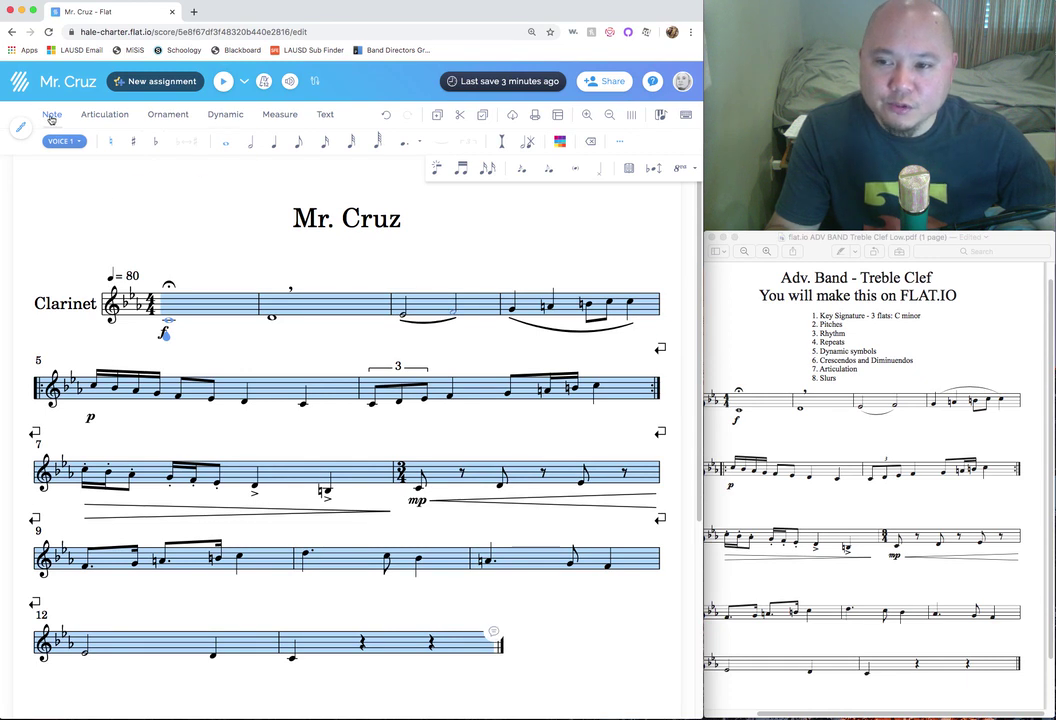
{"action": "left_click", "coordinate": [654, 170]}
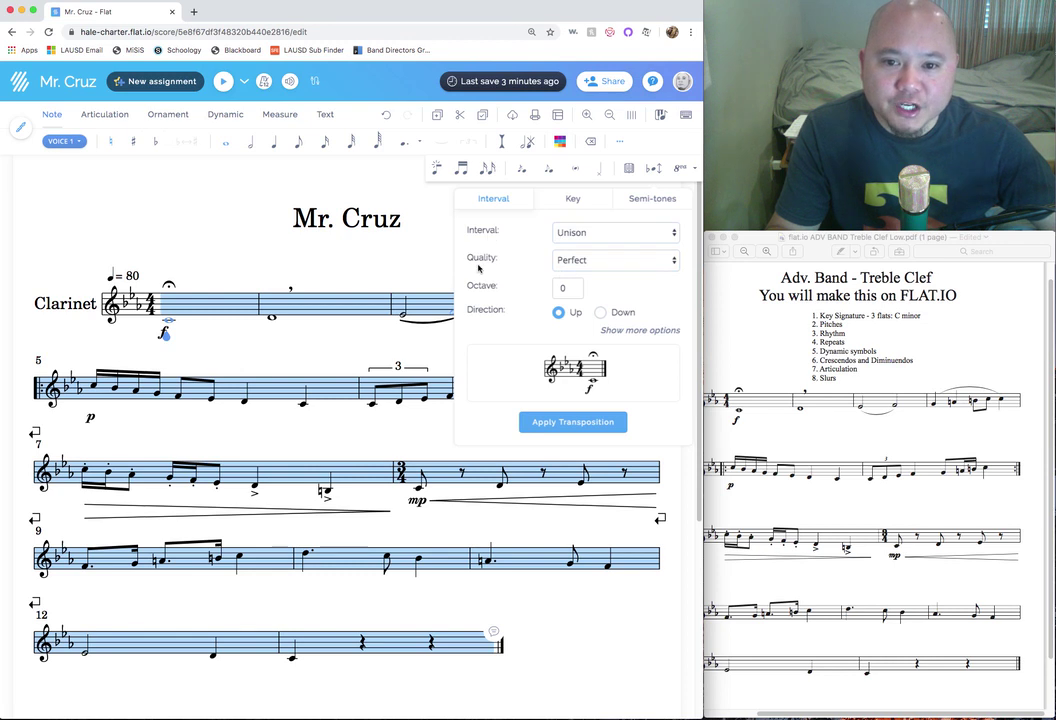
{"action": "left_click", "coordinate": [590, 262]}
{"action": "left_click", "coordinate": [517, 266]}
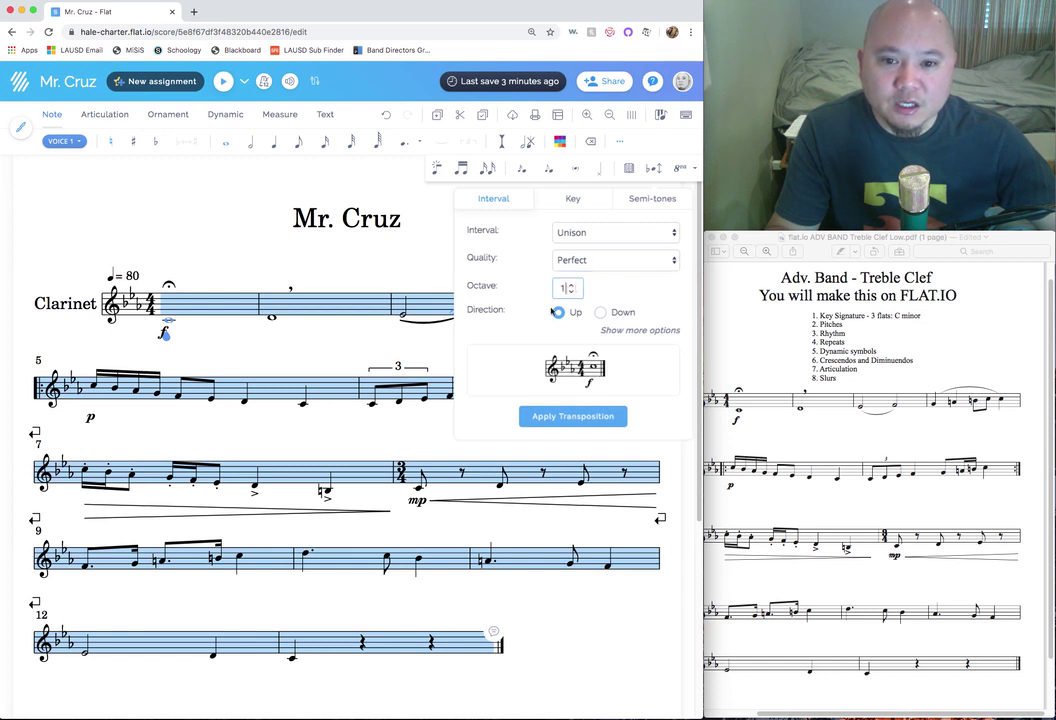
{"action": "left_click", "coordinate": [559, 312]}
{"action": "left_click", "coordinate": [562, 290]}
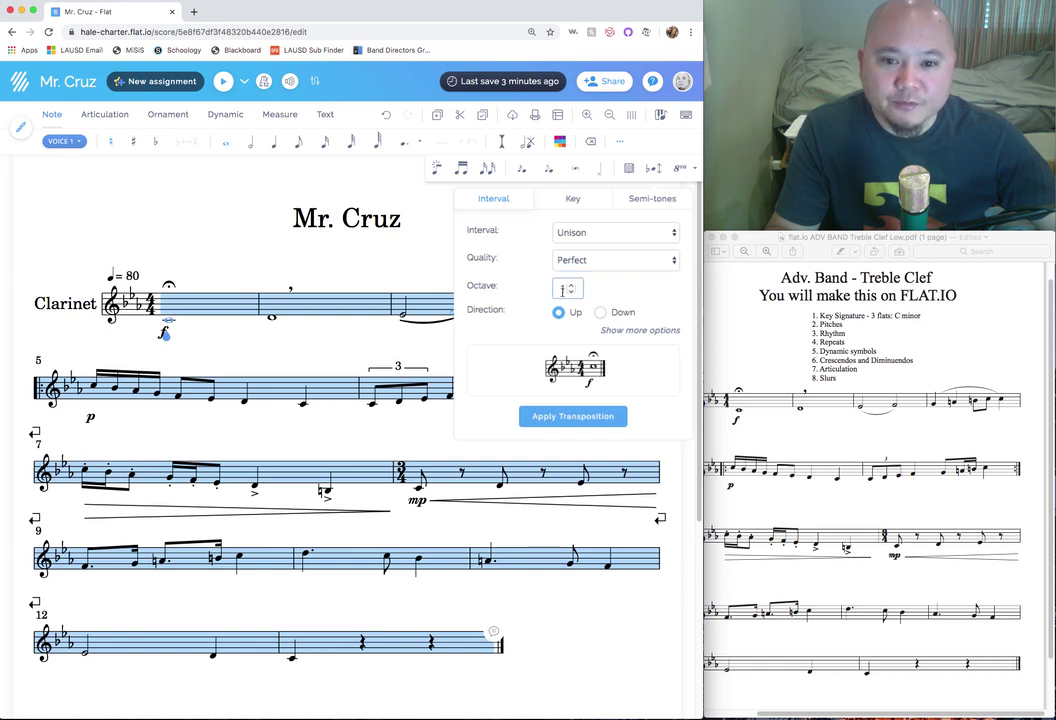
{"action": "left_click", "coordinate": [560, 414]}
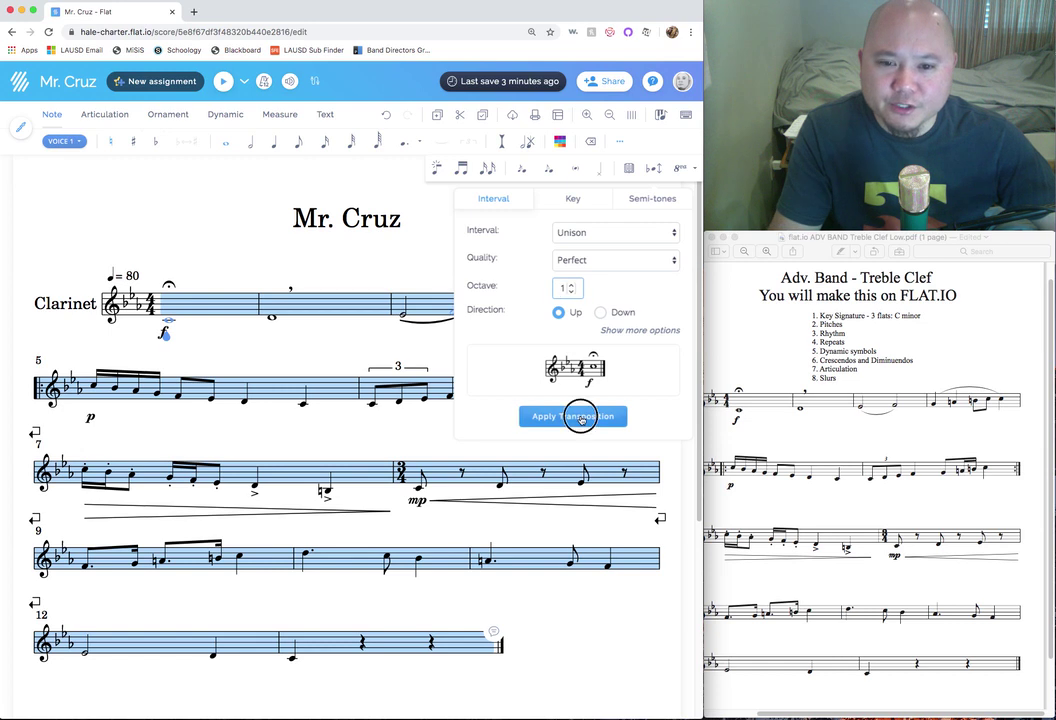
{"action": "left_click", "coordinate": [581, 419]}
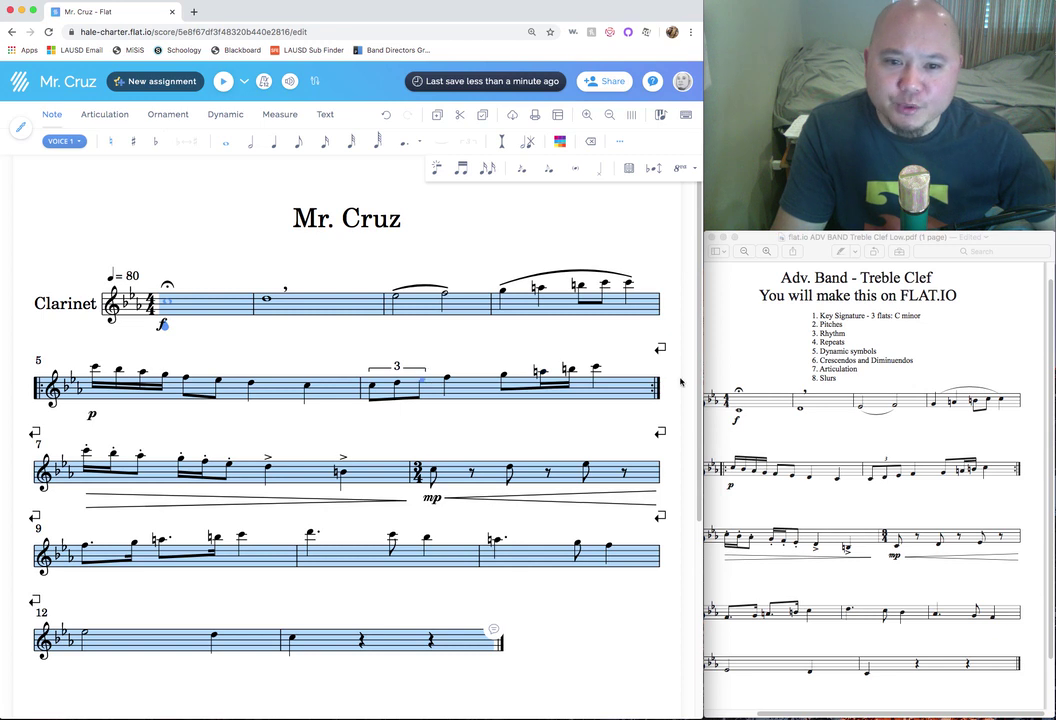
Undo the octave transposition of the clarinet score
{"action": "left_click", "coordinate": [773, 356]}
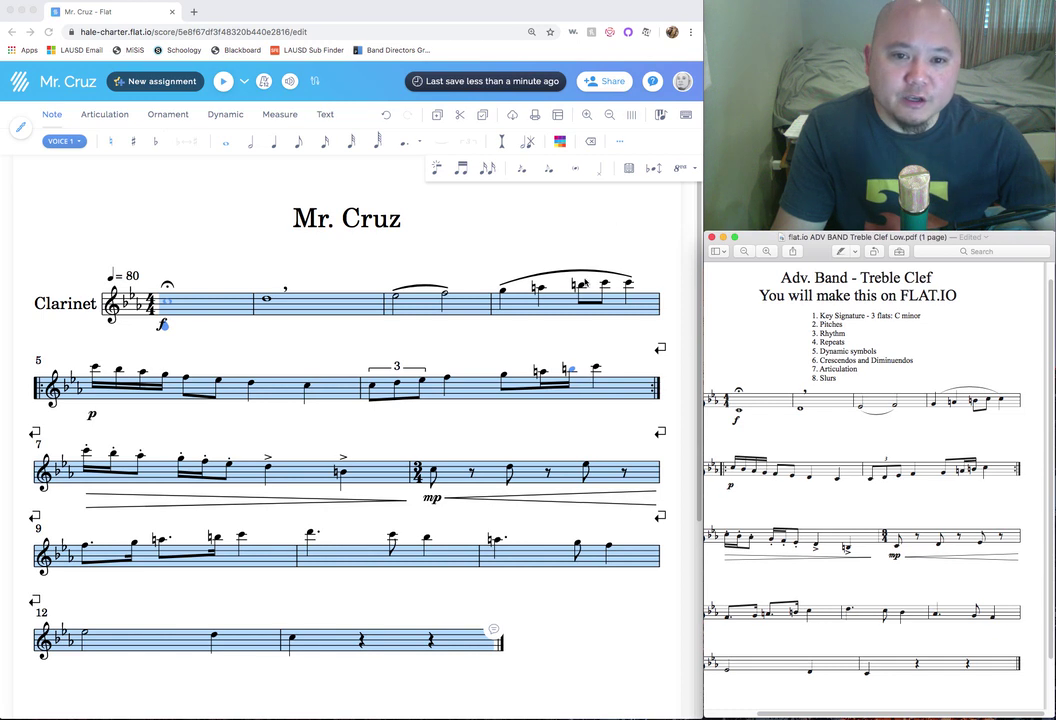
{"action": "left_click", "coordinate": [430, 245]}
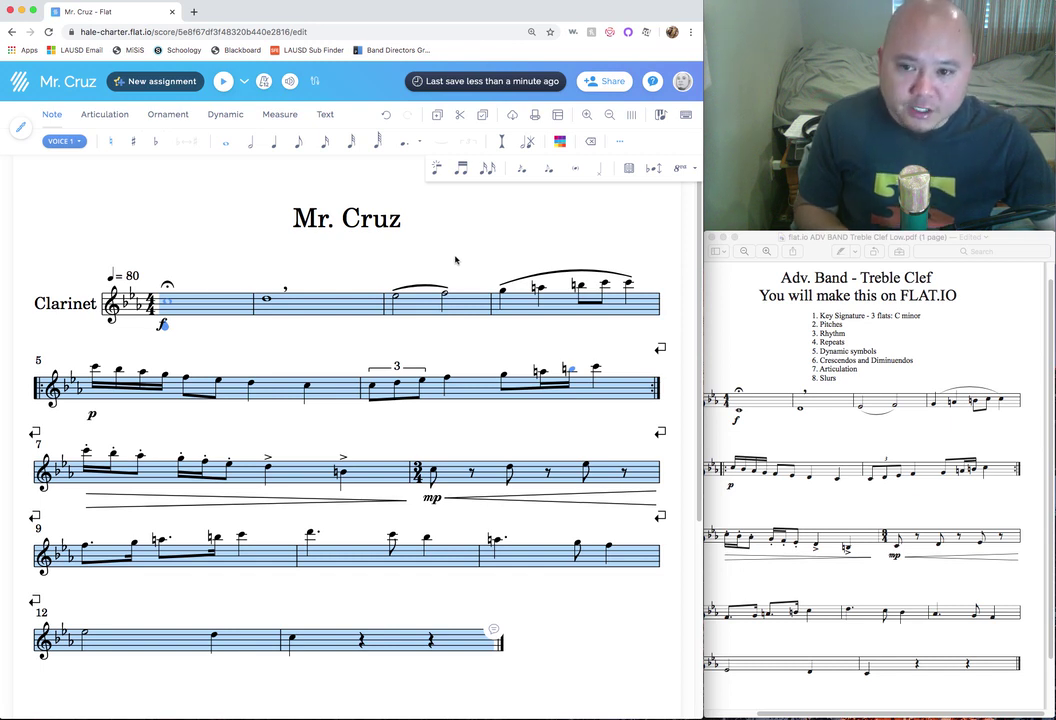
{"action": "key", "text": "ctrl+Down"}
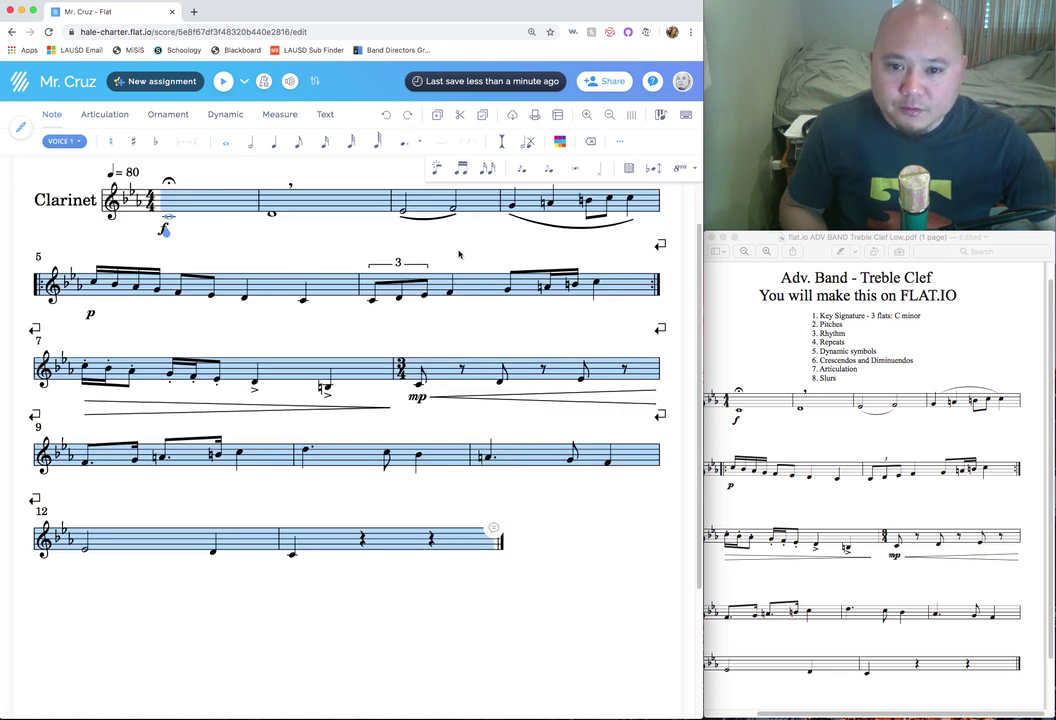
Play back the score from the quarter note F in measure 6 and stop the playback
{"action": "left_click", "coordinate": [443, 389]}
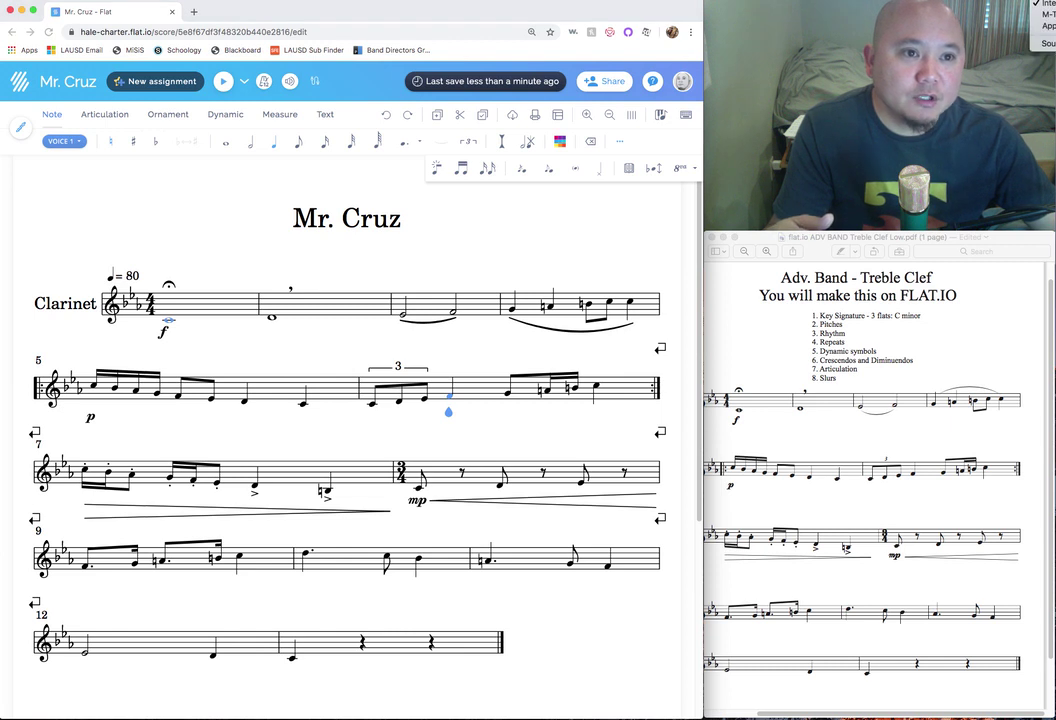
{"action": "left_click", "coordinate": [472, 226]}
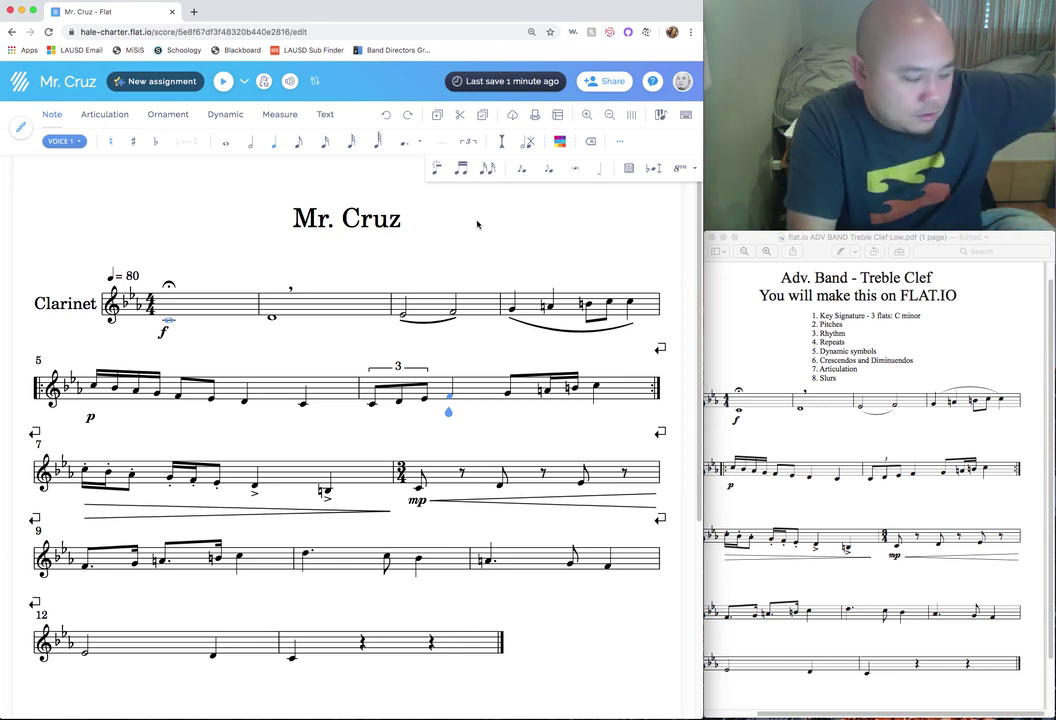
{"action": "left_click", "coordinate": [224, 82]}
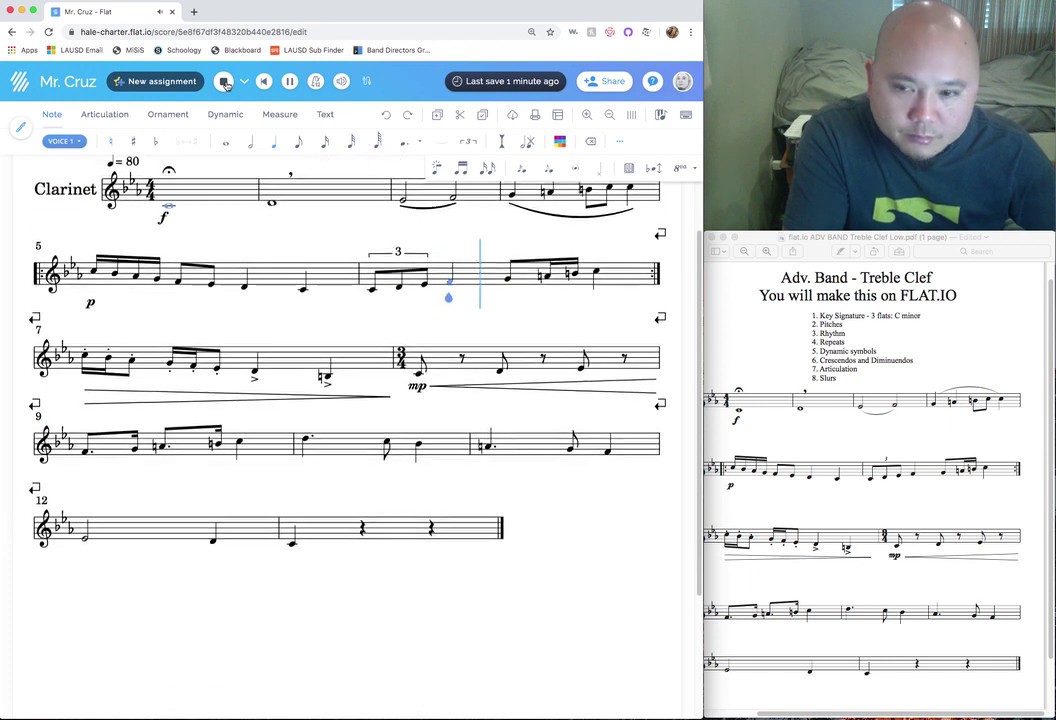
{"action": "left_click", "coordinate": [225, 82]}
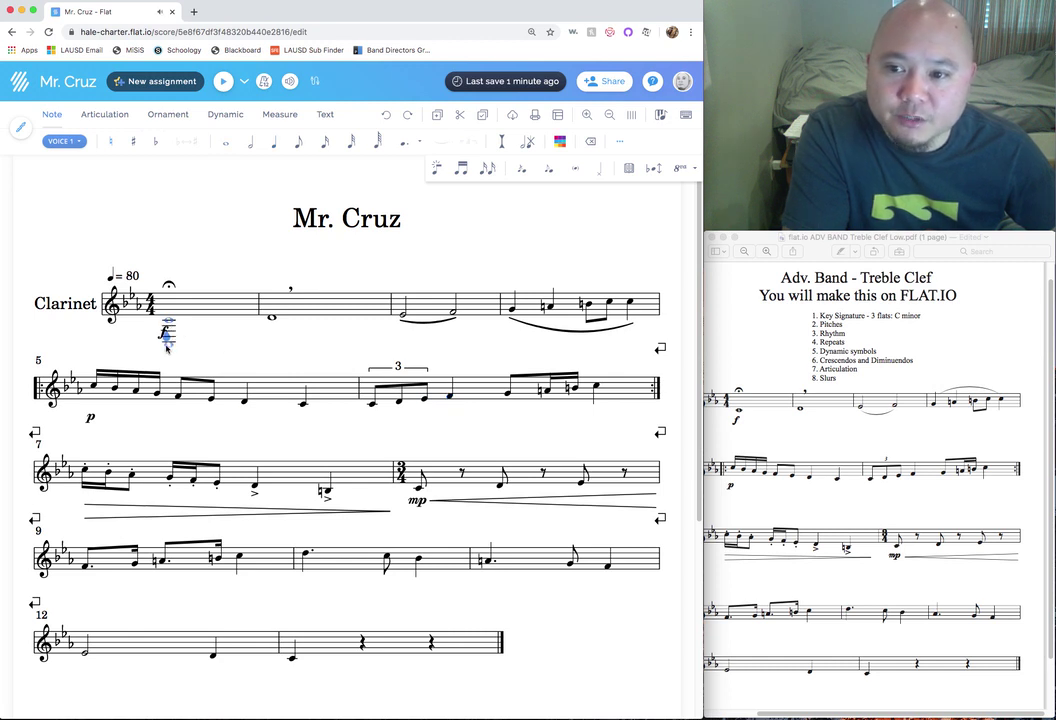
Play the score through from its first note, and replay the beginning before stopping playback
{"action": "left_click", "coordinate": [222, 83]}
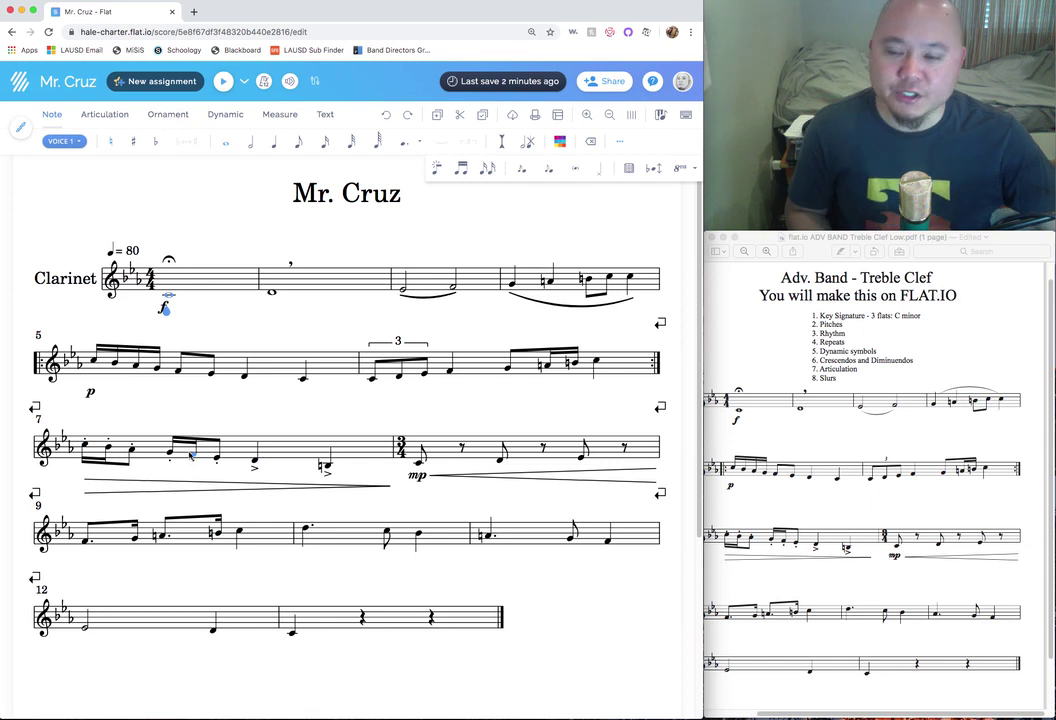
{"action": "scroll", "coordinate": [442, 580], "scroll_direction": "up", "scroll_amount": 1}
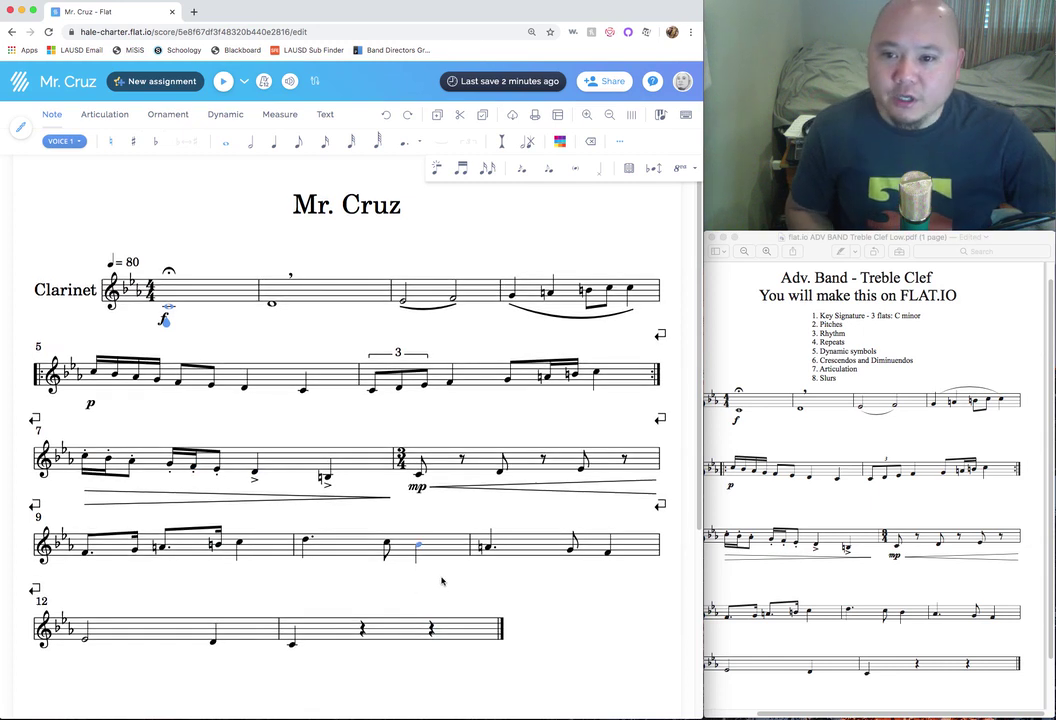
{"action": "scroll", "coordinate": [441, 578], "scroll_direction": "up", "scroll_amount": 1}
{"action": "scroll", "coordinate": [400, 580], "scroll_direction": "up", "scroll_amount": 1}
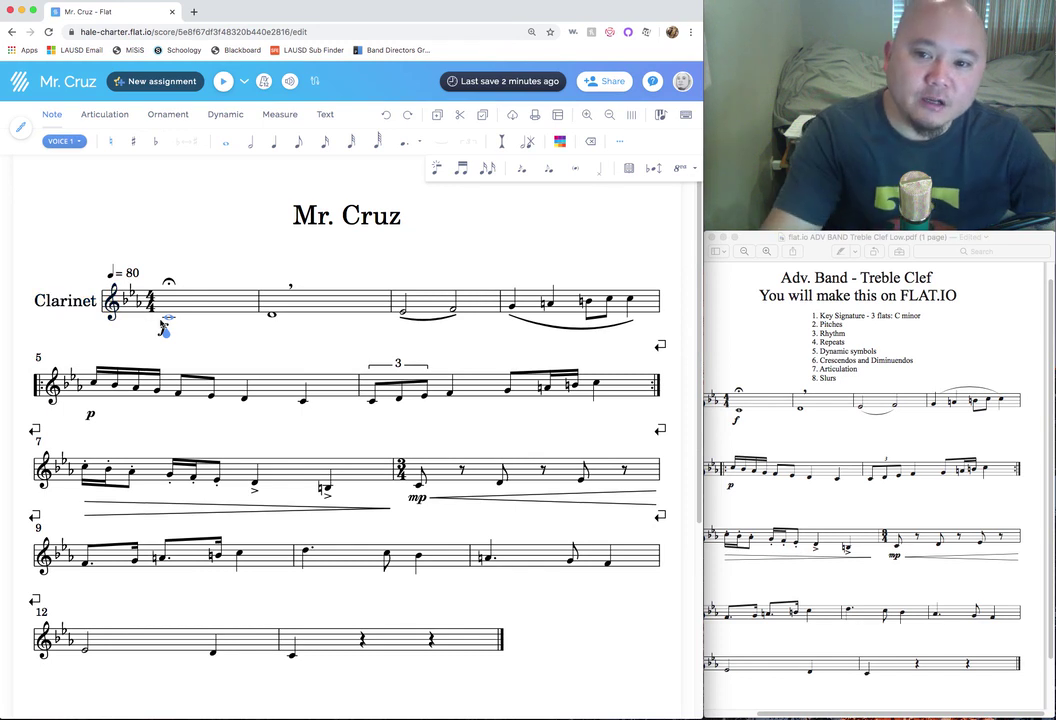
{"action": "left_click", "coordinate": [222, 83]}
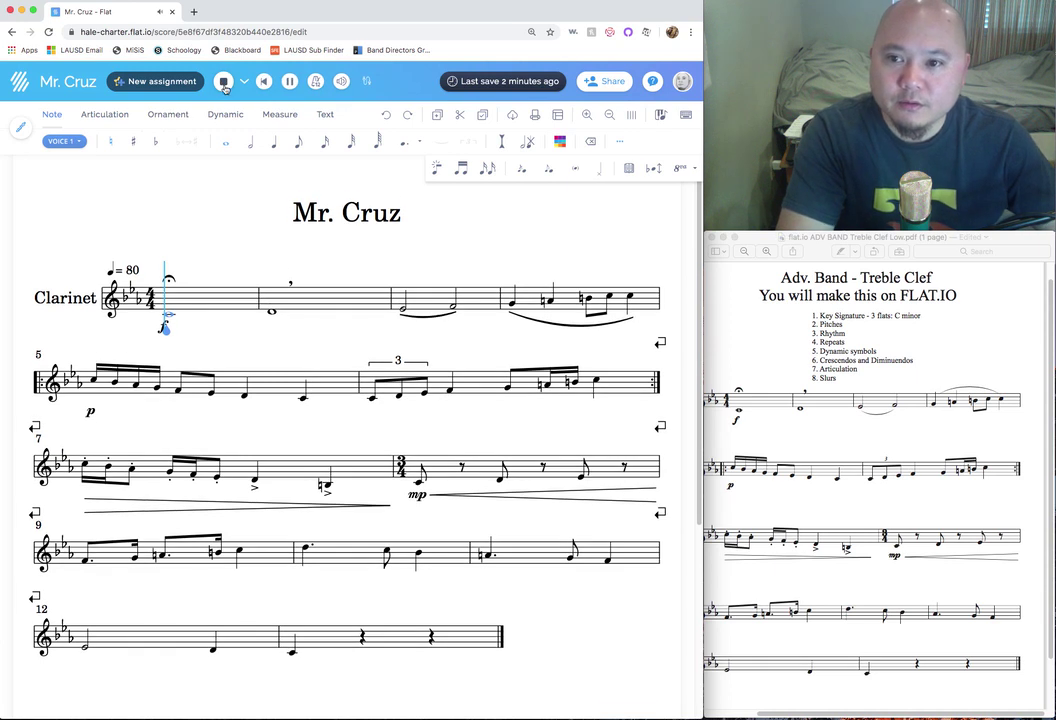
{"action": "key", "text": "space"}
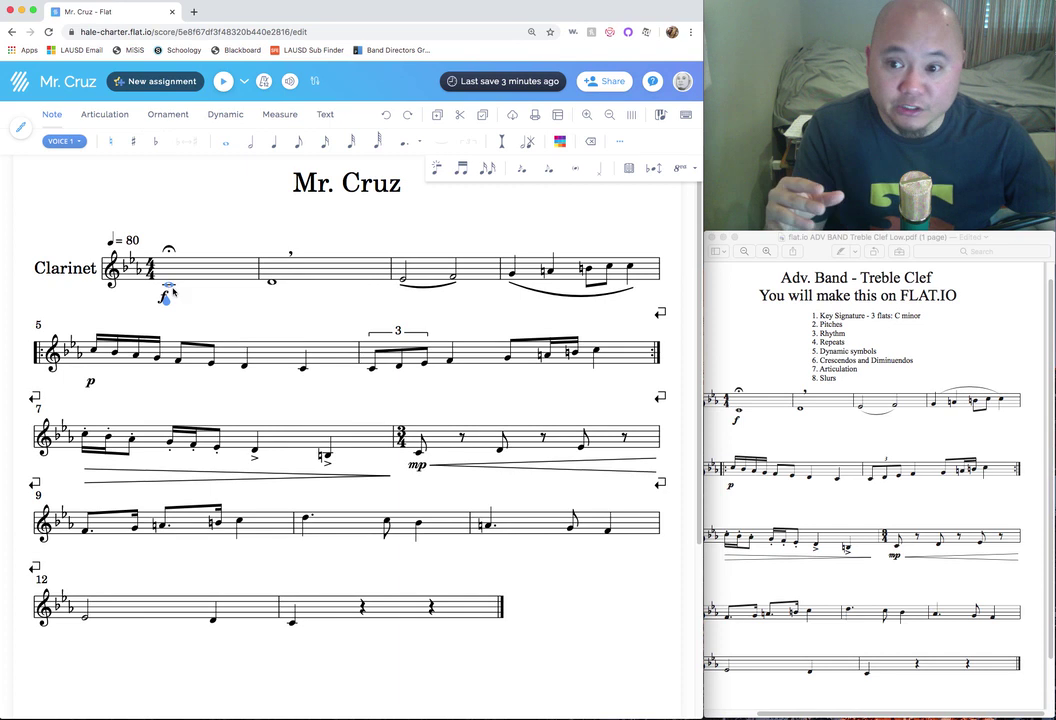
Set the tempo marking at the start of the clarinet score to 68
{"action": "scroll", "coordinate": [190, 260], "scroll_direction": "up", "scroll_amount": 1}
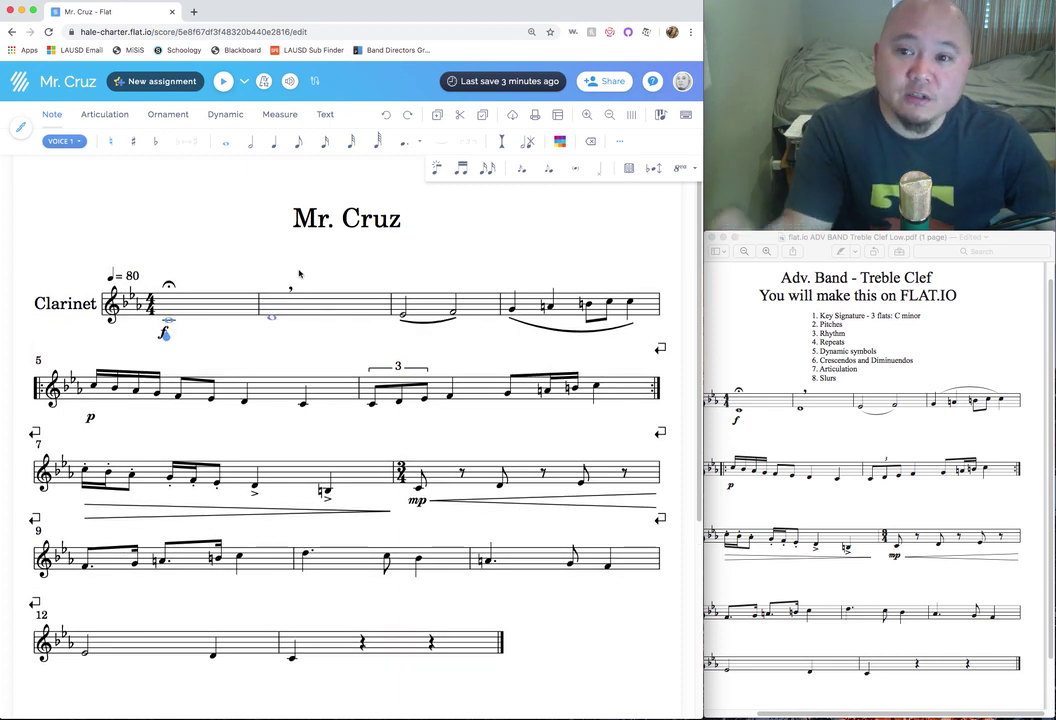
{"action": "key", "text": "e"}
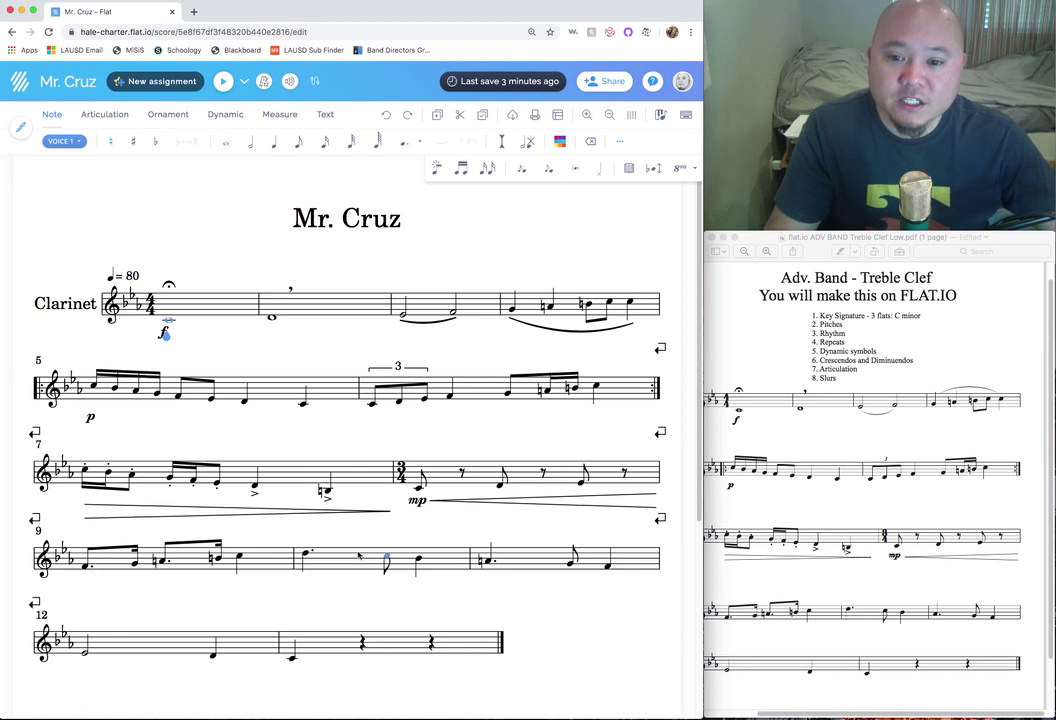
{"action": "left_click", "coordinate": [133, 280]}
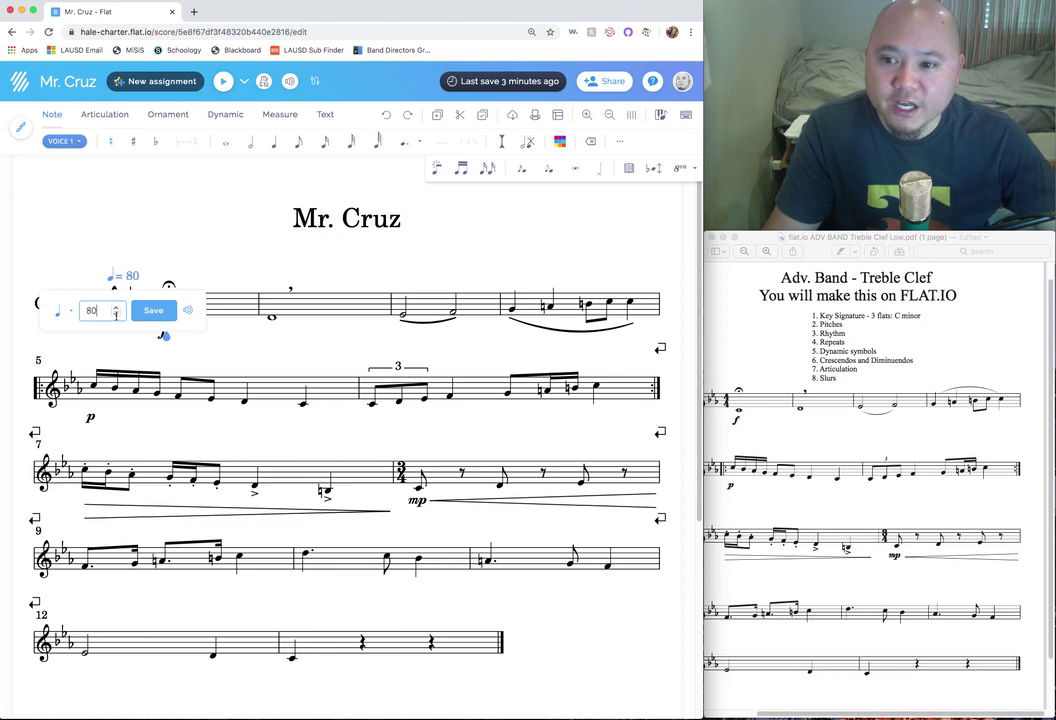
{"action": "left_click", "coordinate": [116, 315]}
{"action": "left_click", "coordinate": [116, 315]}
{"action": "left_click", "coordinate": [116, 316]}
{"action": "left_click", "coordinate": [116, 316]}
{"action": "left_click", "coordinate": [116, 316]}
{"action": "left_click", "coordinate": [116, 316]}
{"action": "left_click", "coordinate": [116, 316]}
{"action": "left_click", "coordinate": [116, 316]}
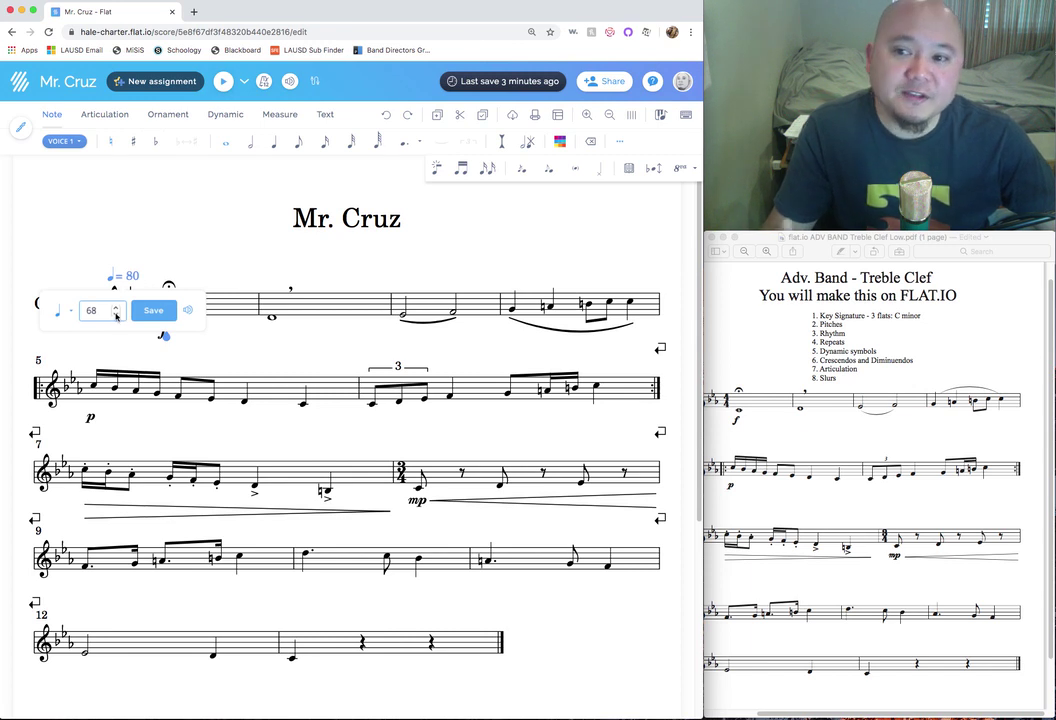
{"action": "left_click", "coordinate": [152, 310]}
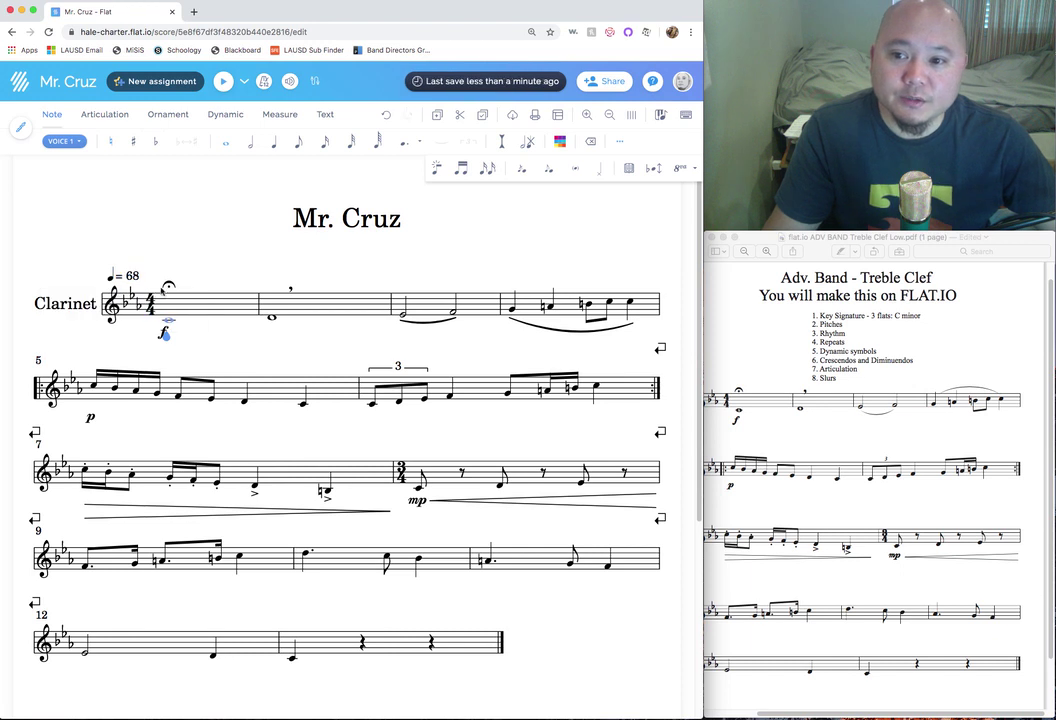
Change the opening tempo marking to half note = 120
{"action": "left_click", "coordinate": [133, 280]}
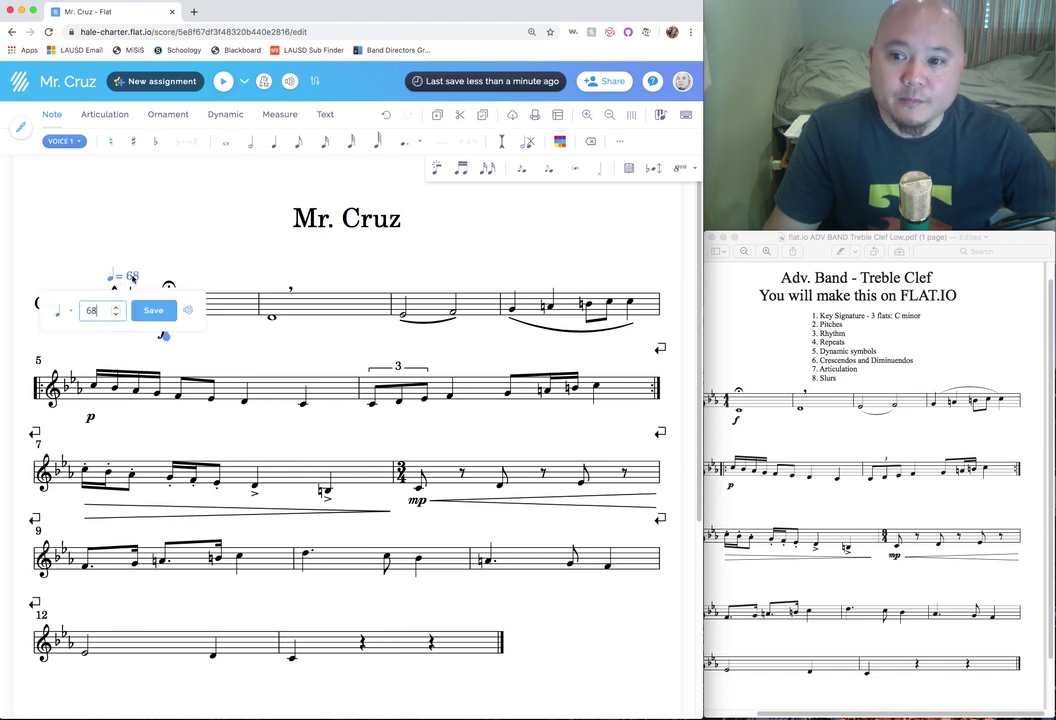
{"action": "left_click", "coordinate": [72, 316]}
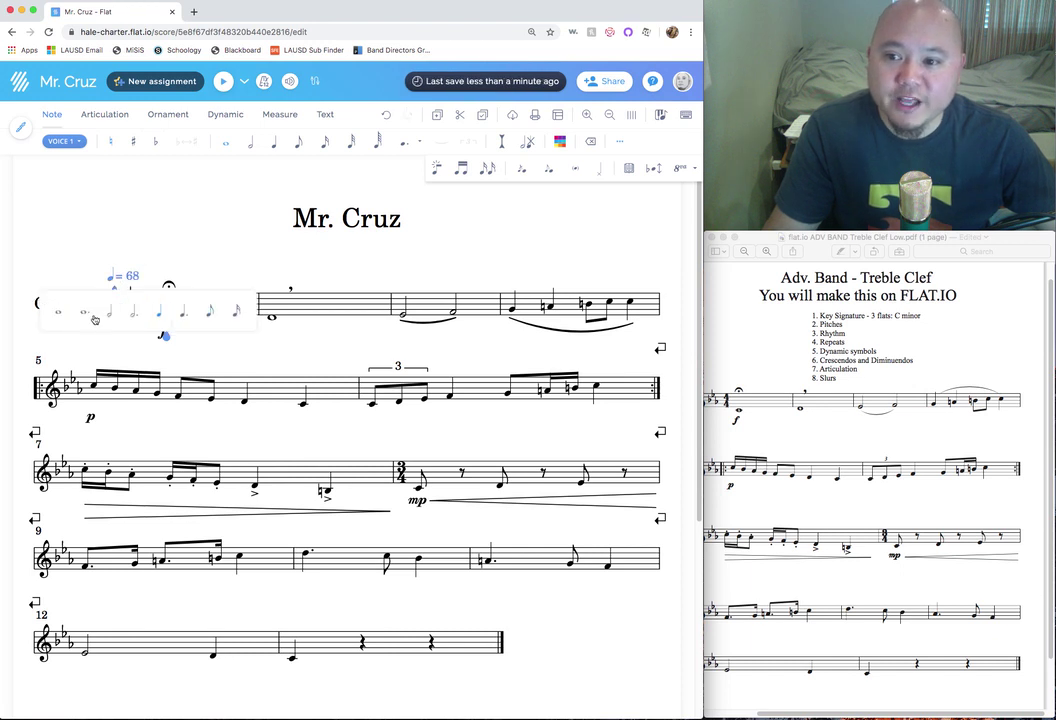
{"action": "left_click", "coordinate": [110, 316]}
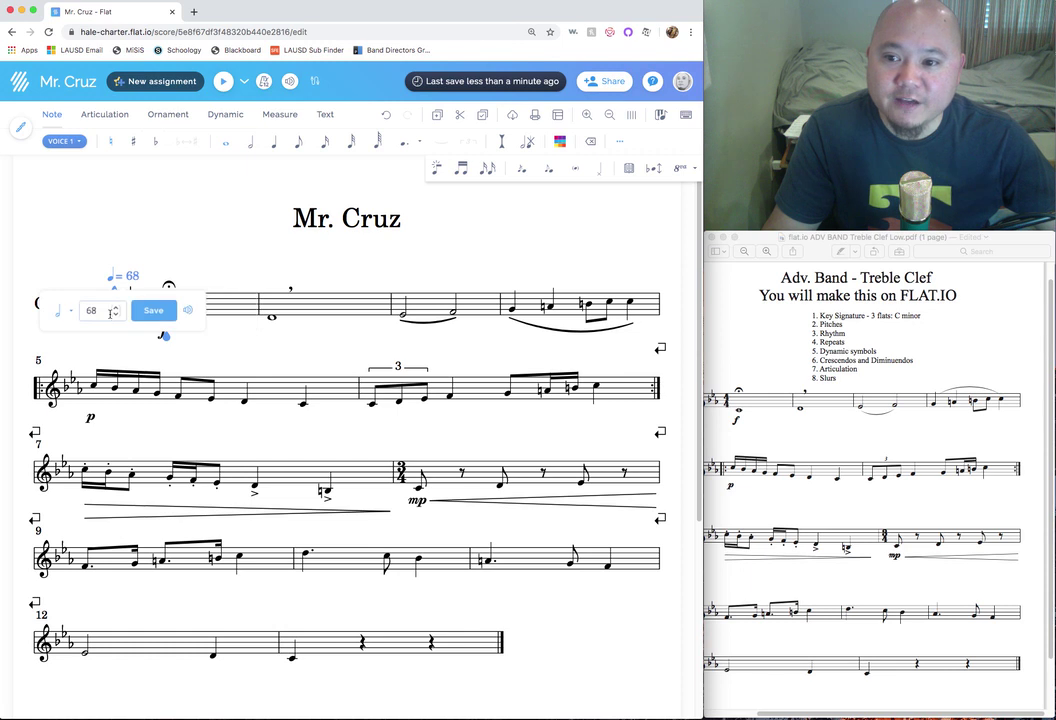
{"action": "left_click", "coordinate": [116, 308]}
{"action": "left_click", "coordinate": [116, 308]}
{"action": "left_click", "coordinate": [116, 308]}
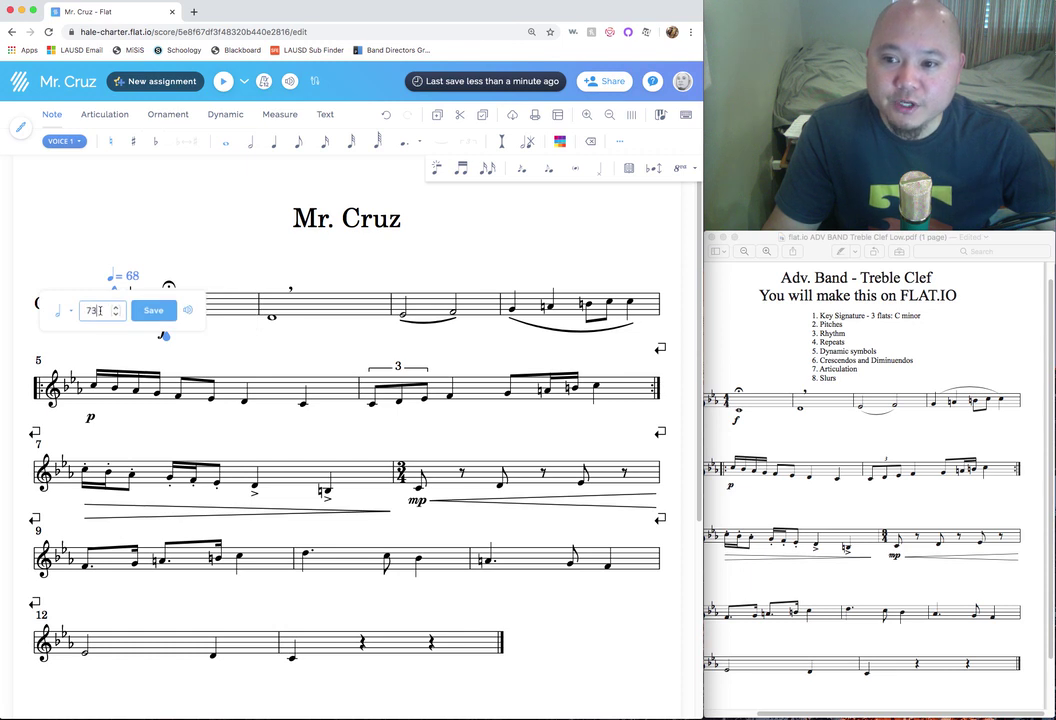
{"action": "key", "text": "BackSpace"}
{"action": "key", "text": "BackSpace"}
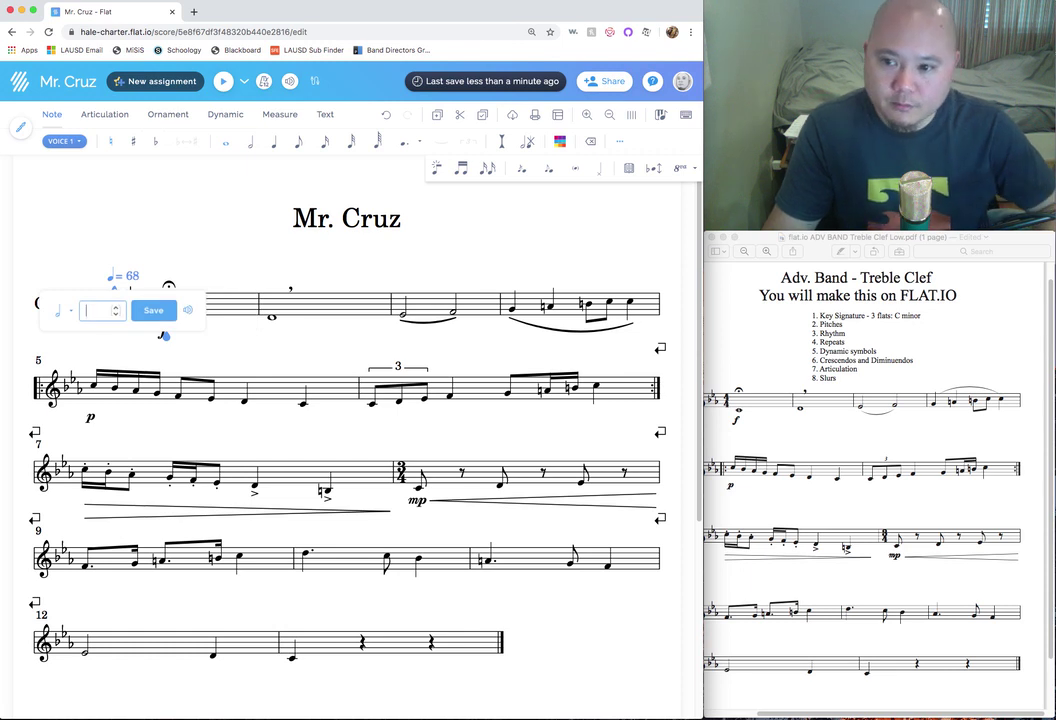
{"action": "type", "text": "120"}
{"action": "left_click", "coordinate": [153, 310]}
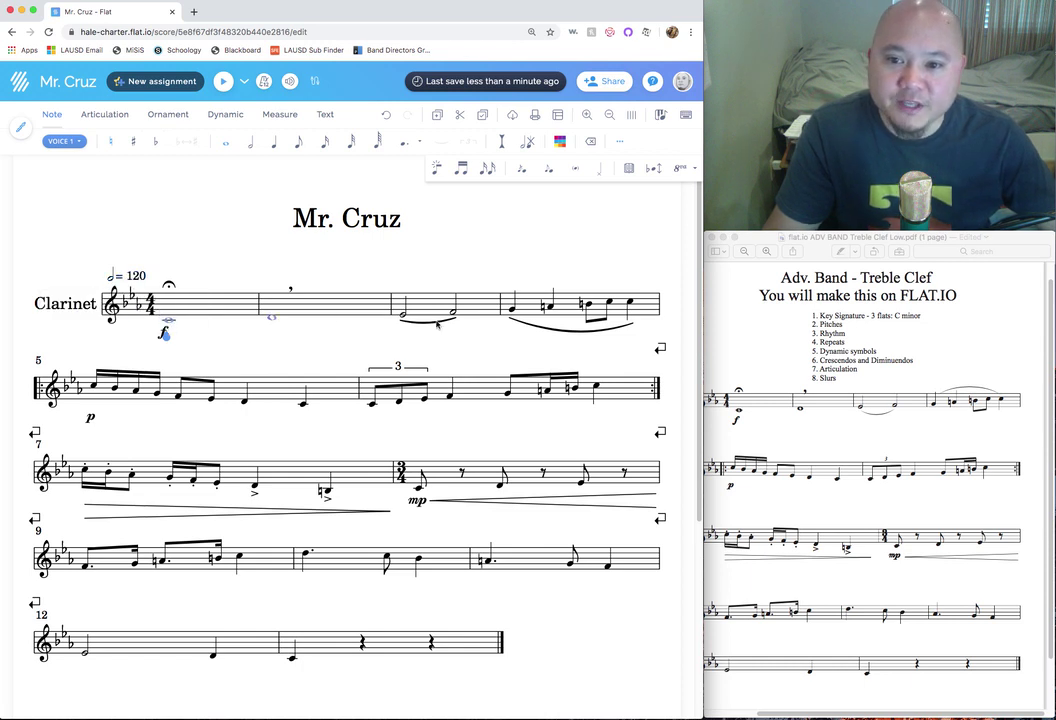
Change the tempo marking's beat unit to a quarter note
{"action": "left_click", "coordinate": [128, 276]}
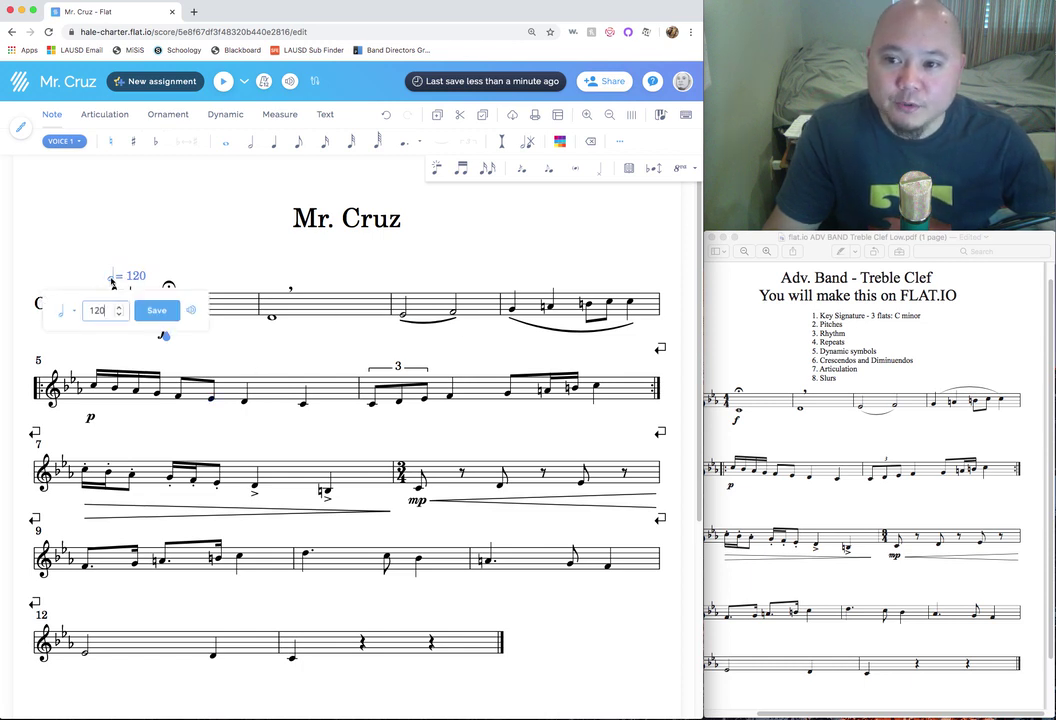
{"action": "left_click", "coordinate": [68, 317]}
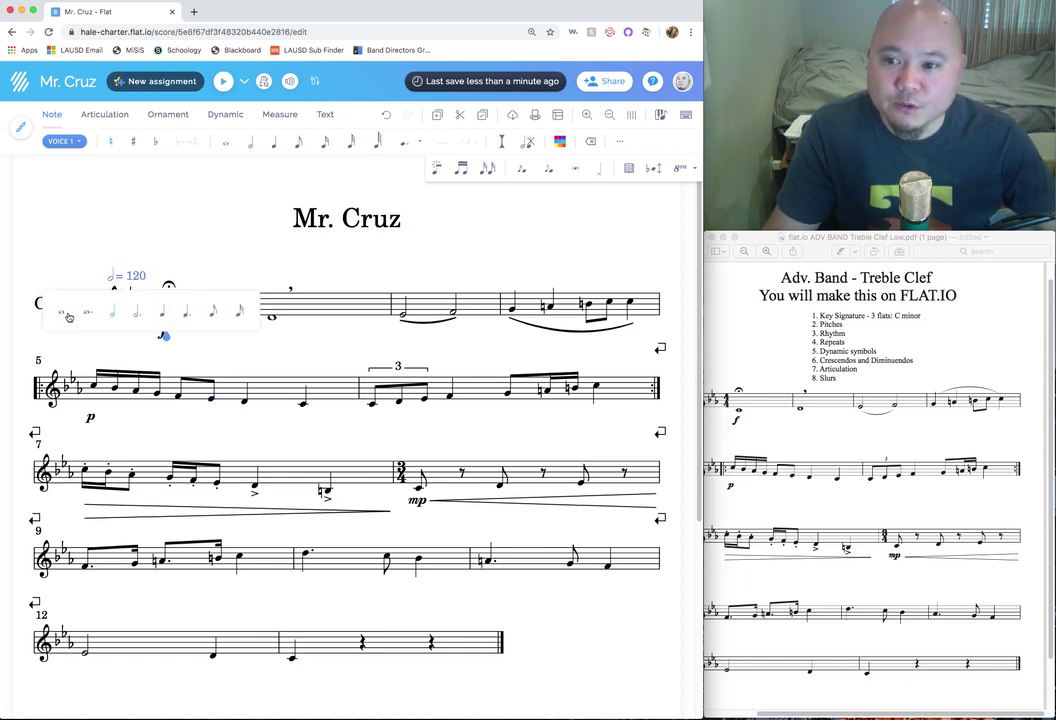
{"action": "left_click", "coordinate": [162, 312]}
{"action": "left_click", "coordinate": [153, 310]}
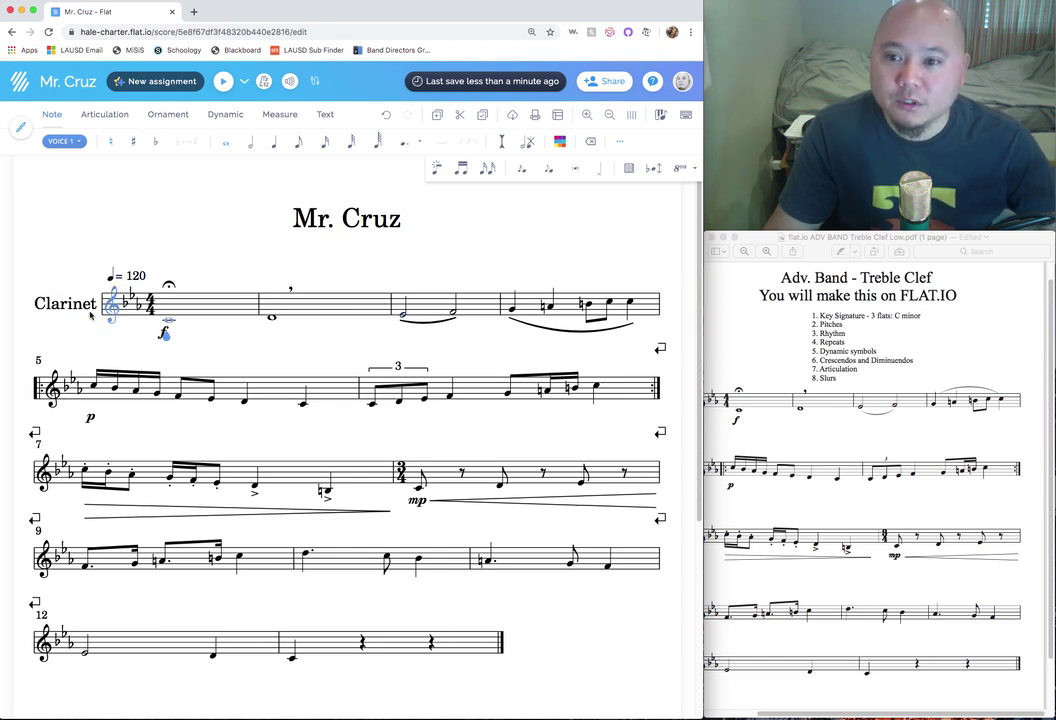
{"action": "scroll", "coordinate": [301, 477], "scroll_direction": "down", "scroll_amount": 5}
{"action": "scroll", "coordinate": [301, 477], "scroll_direction": "up", "scroll_amount": 4}
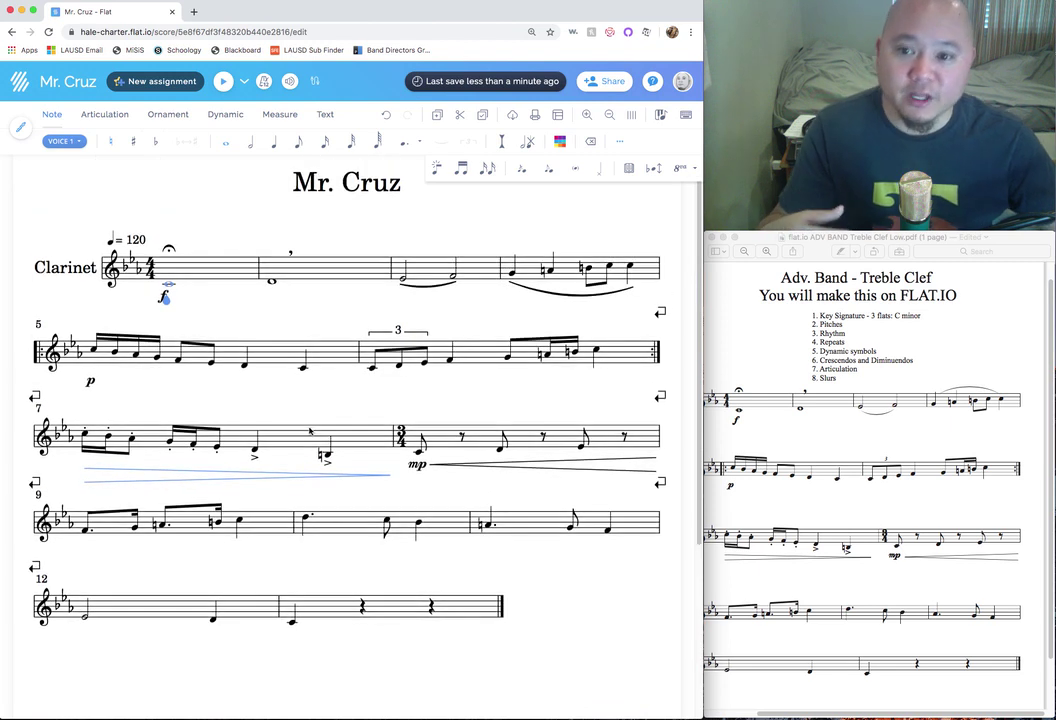
{"action": "scroll", "coordinate": [253, 363], "scroll_direction": "up", "scroll_amount": 1}
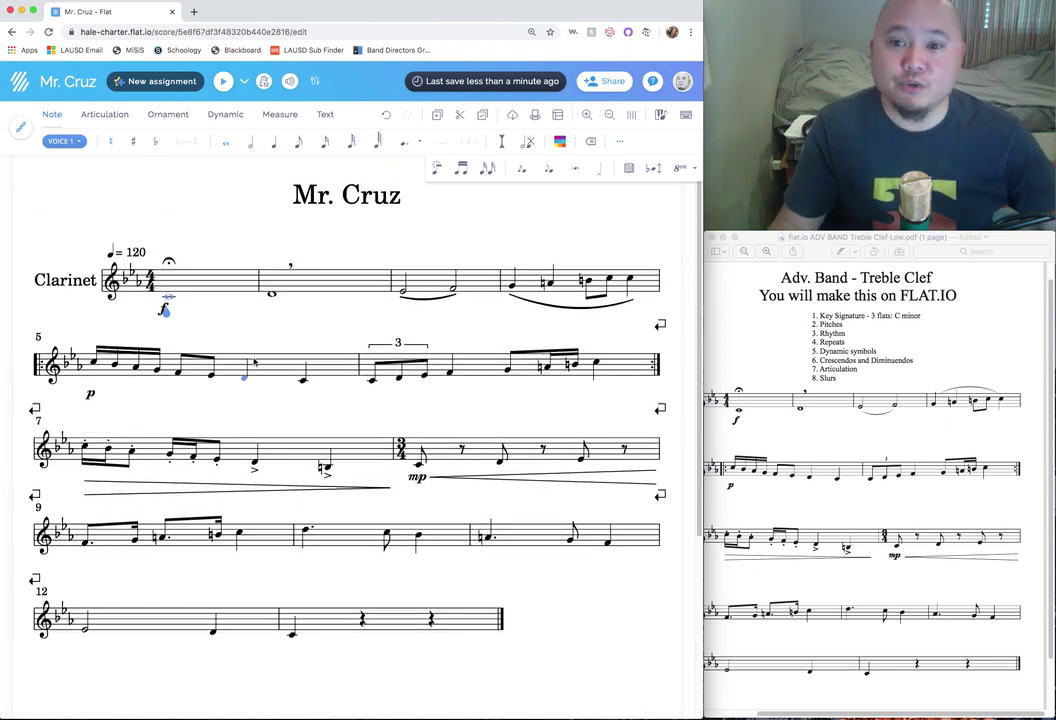
{"action": "left_click", "coordinate": [300, 348]}
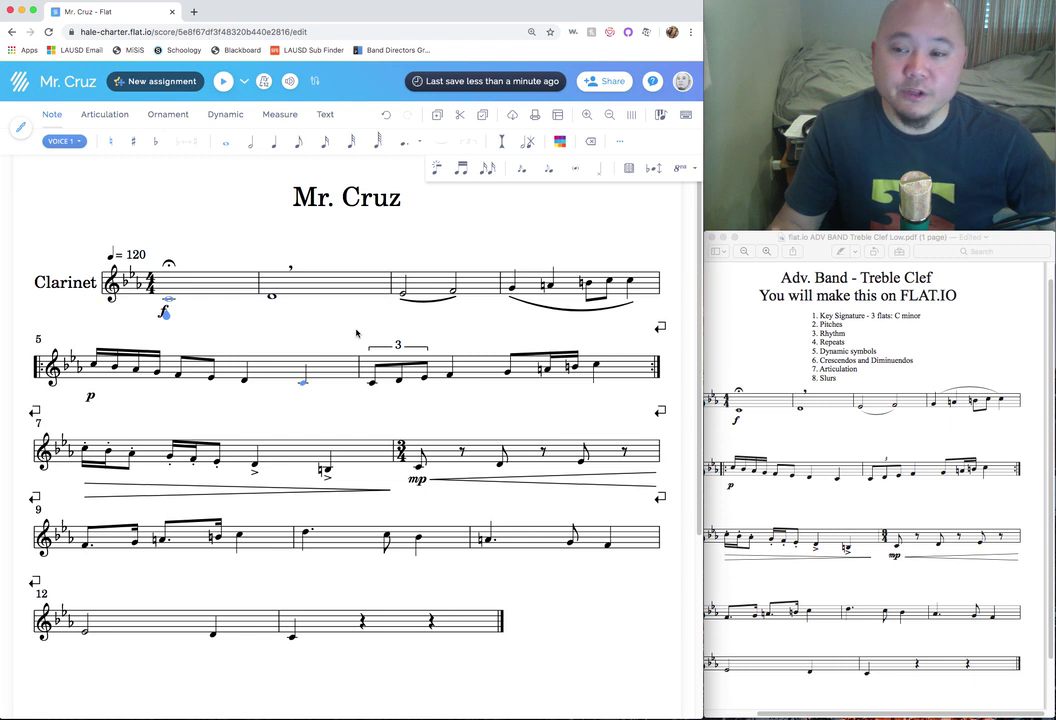
{"action": "left_click", "coordinate": [308, 286]}
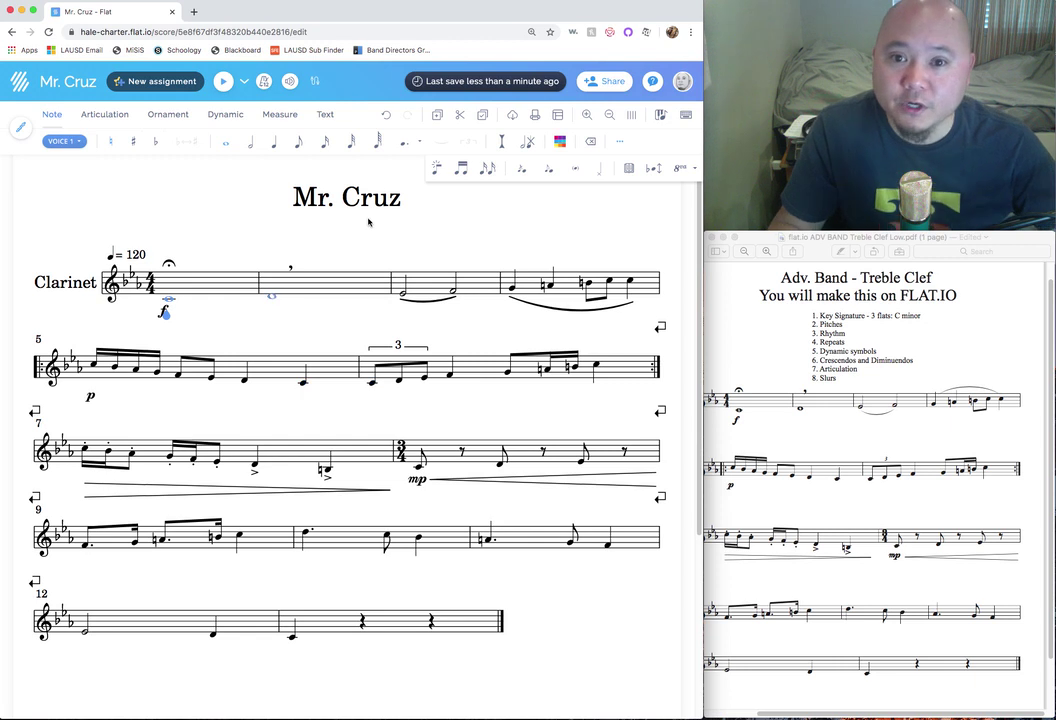
{"action": "scroll", "coordinate": [516, 235], "scroll_direction": "up", "scroll_amount": 2}
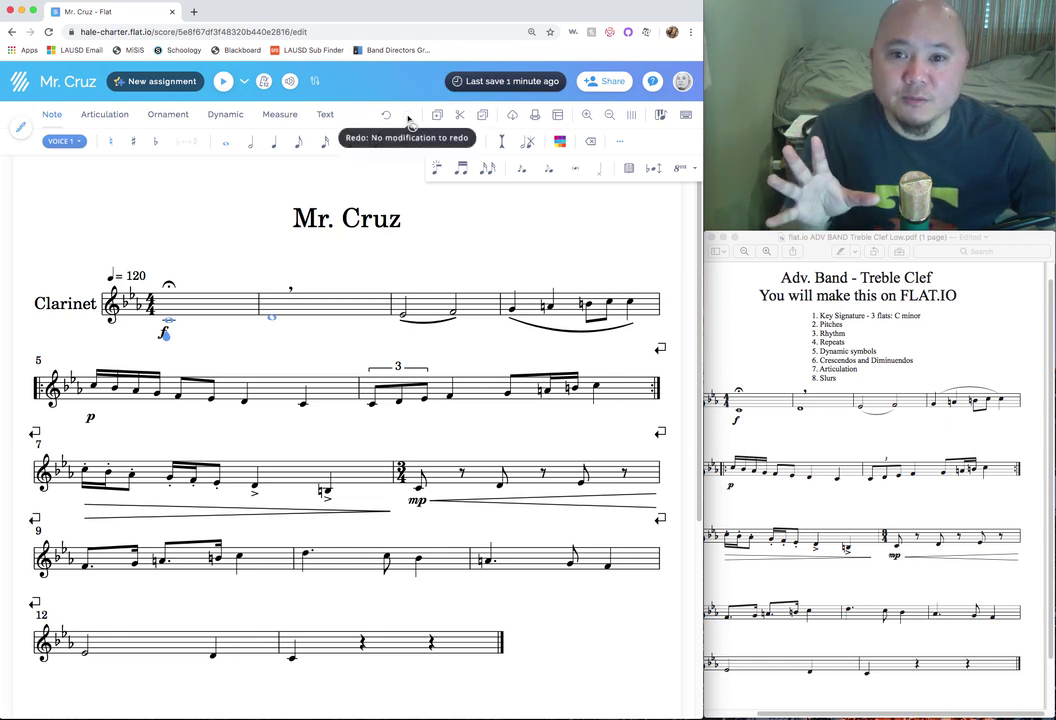
Start printing the full score and examine the destinations offered for the printout
{"action": "left_click", "coordinate": [535, 118]}
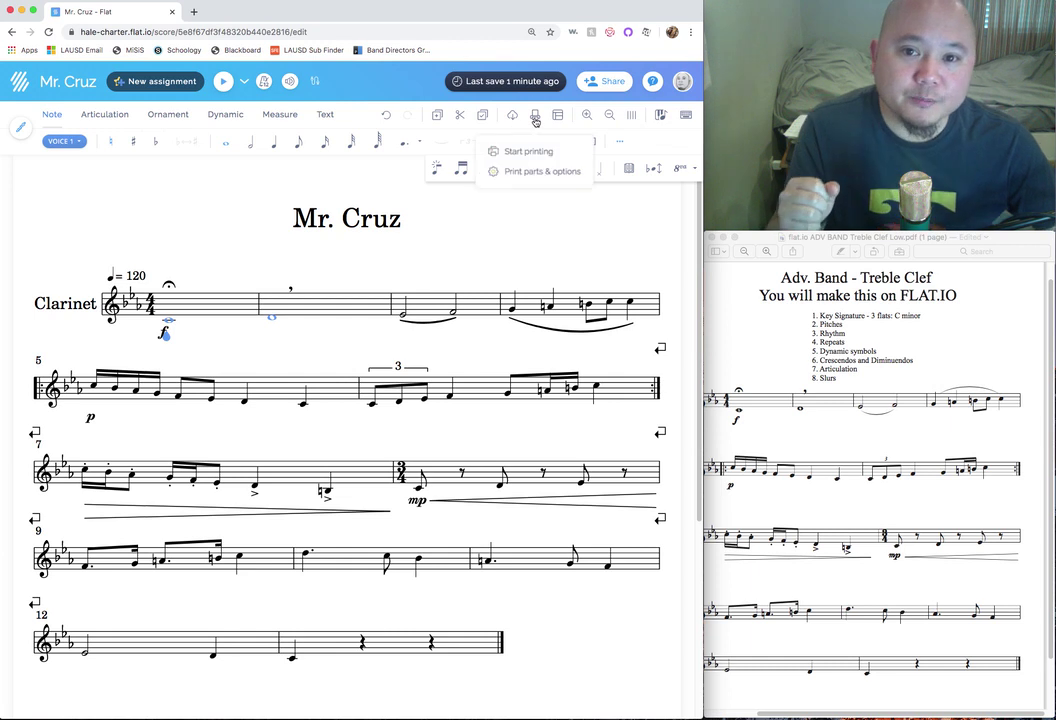
{"action": "left_click", "coordinate": [530, 152]}
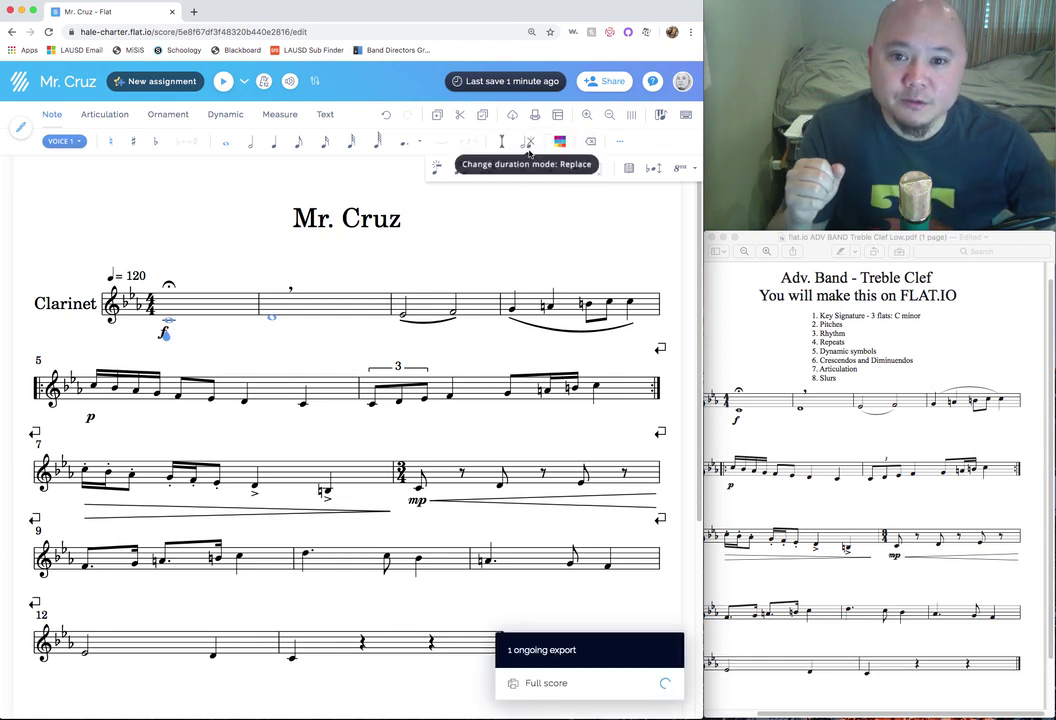
{"action": "left_click", "coordinate": [474, 262]}
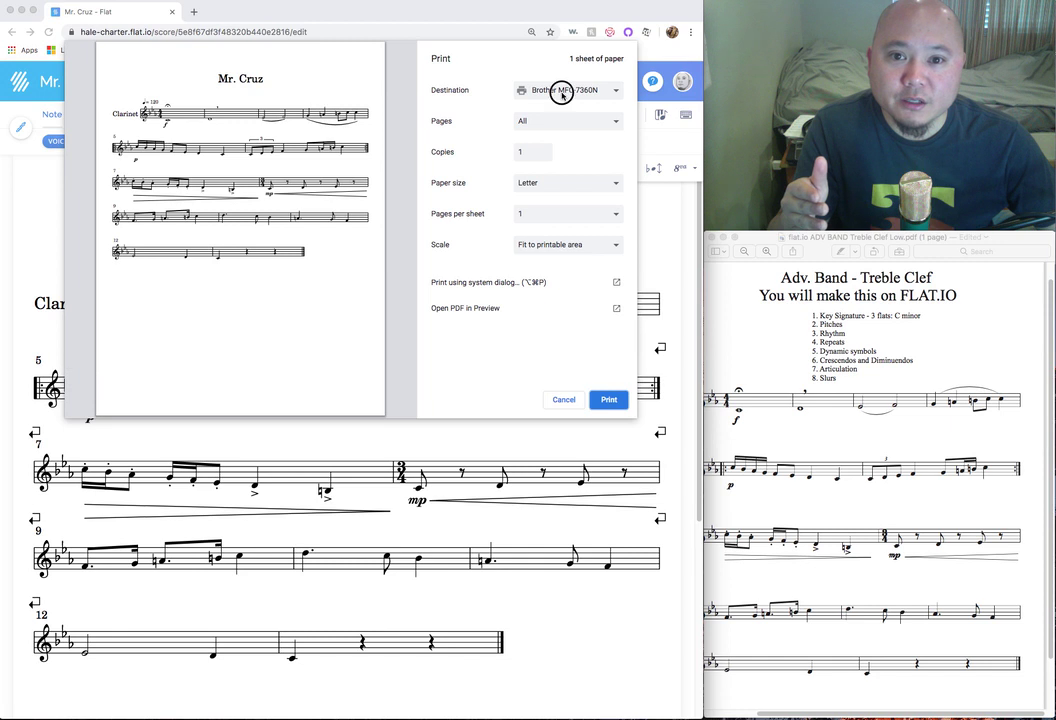
{"action": "left_click", "coordinate": [562, 94]}
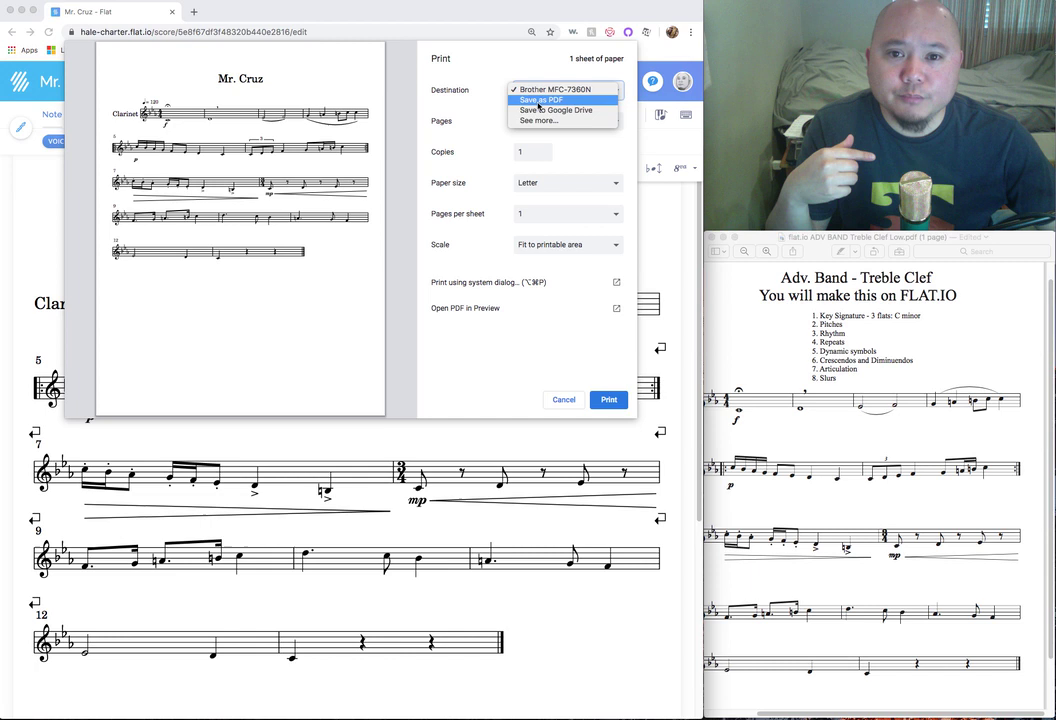
{"action": "left_click", "coordinate": [488, 109]}
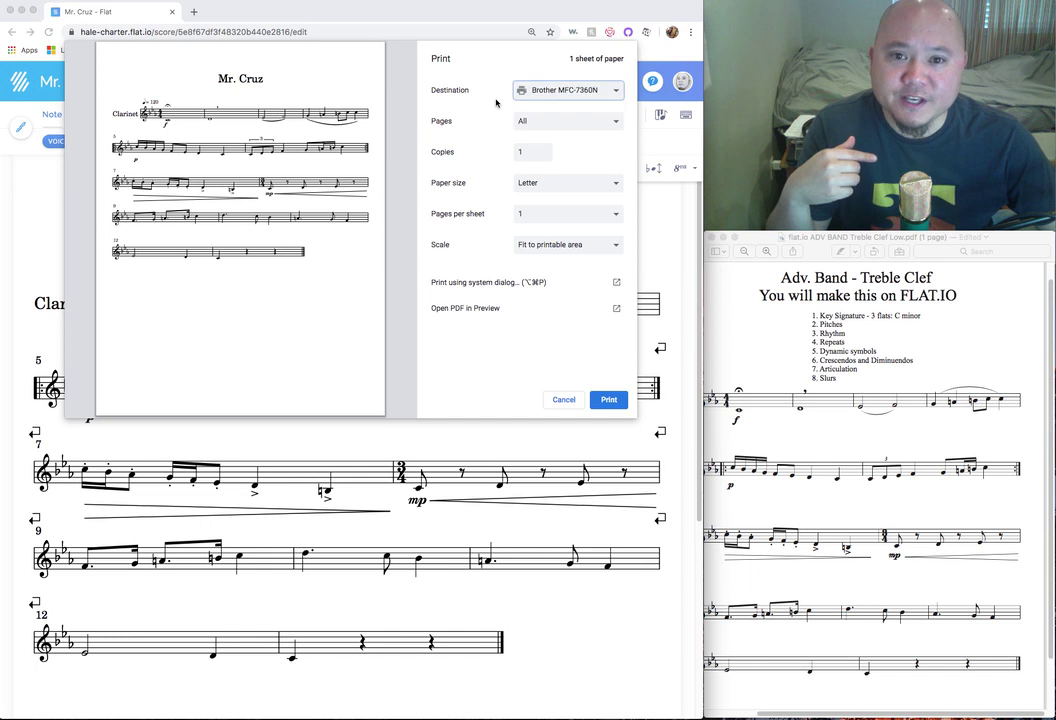
{"action": "left_click", "coordinate": [546, 91]}
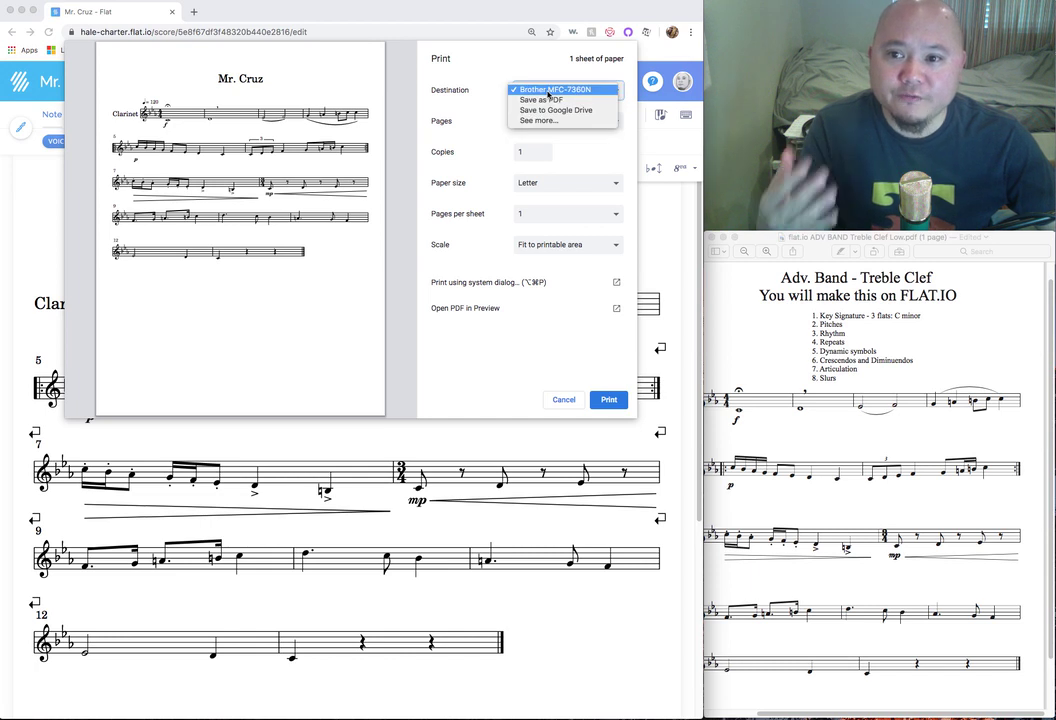
{"action": "left_click", "coordinate": [541, 91]}
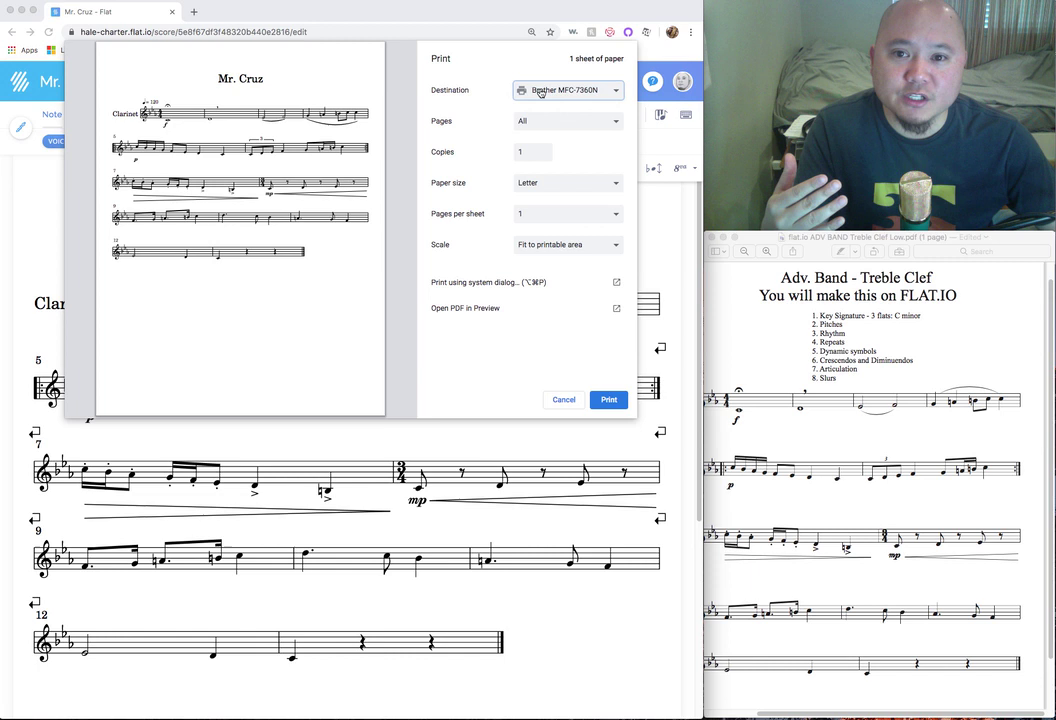
{"action": "left_click", "coordinate": [541, 91]}
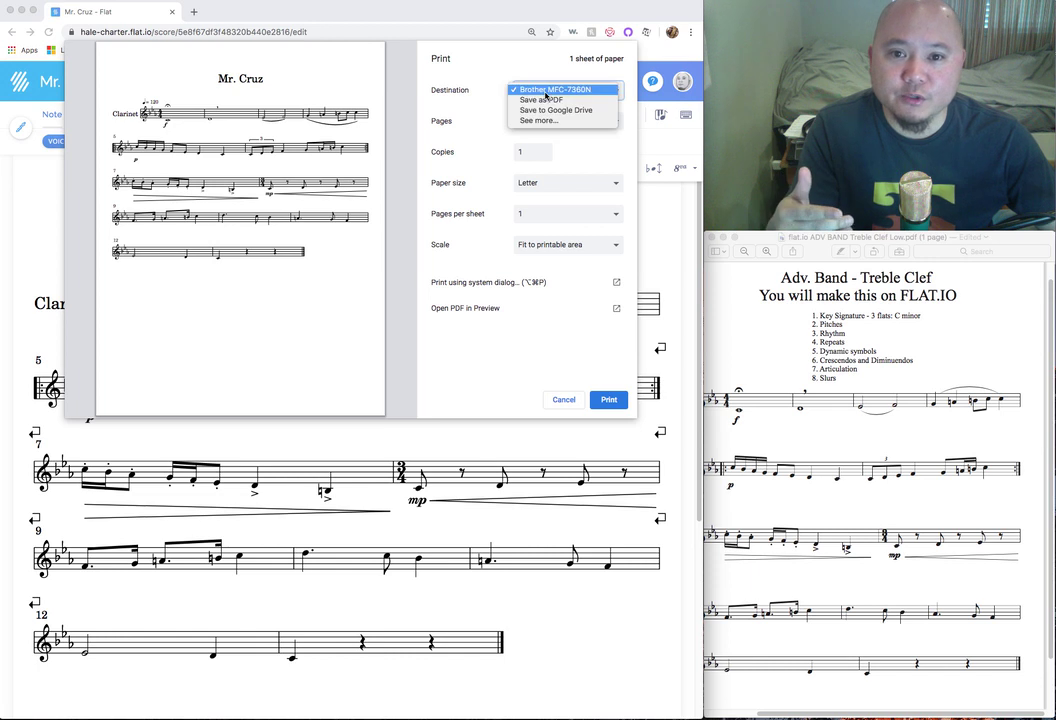
{"action": "left_click", "coordinate": [517, 103]}
{"action": "left_click", "coordinate": [509, 96]}
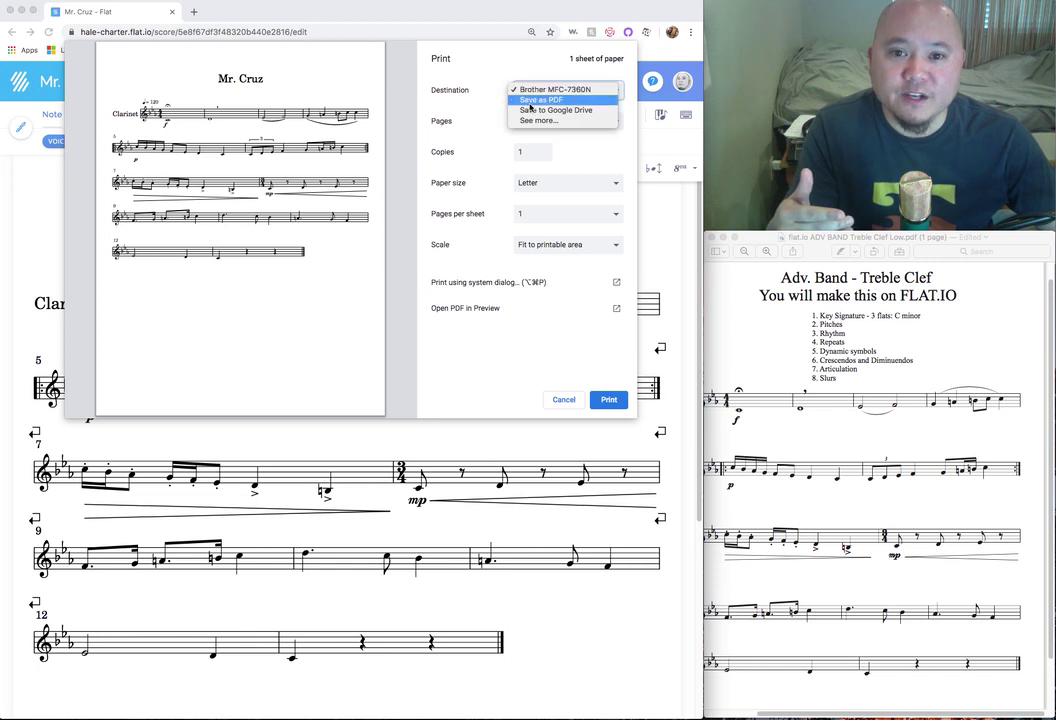
Try Save as PDF as the print destination, check the other destinations, and cancel the printing
{"action": "left_click", "coordinate": [530, 103]}
{"action": "left_click", "coordinate": [535, 91]}
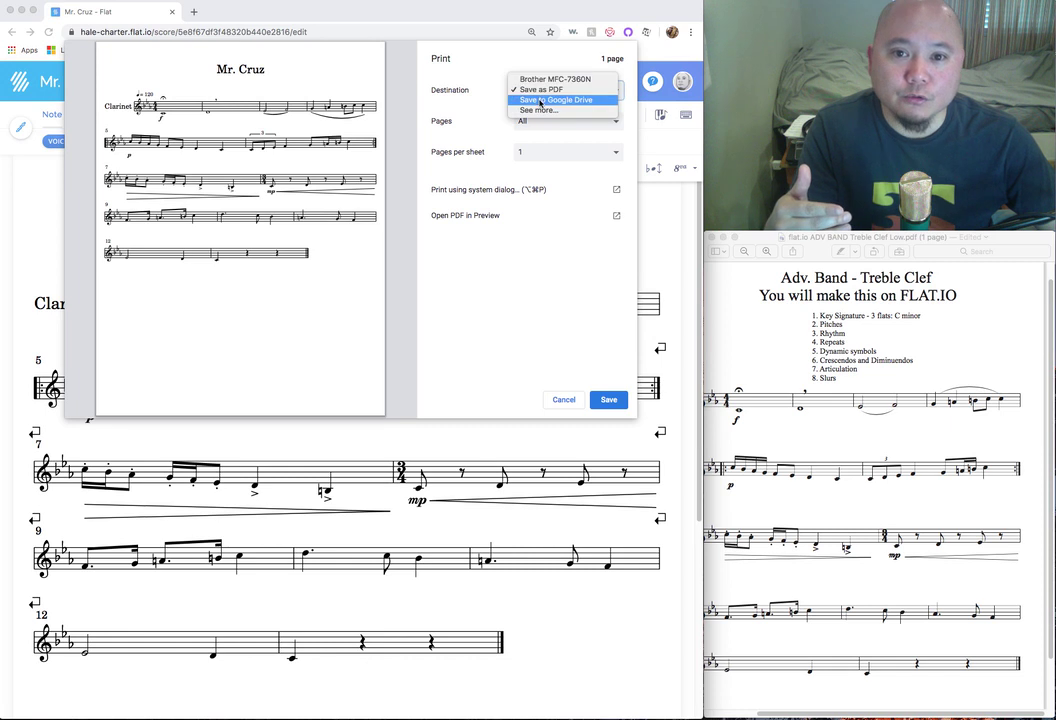
{"action": "left_click", "coordinate": [396, 85]}
{"action": "left_click", "coordinate": [564, 400]}
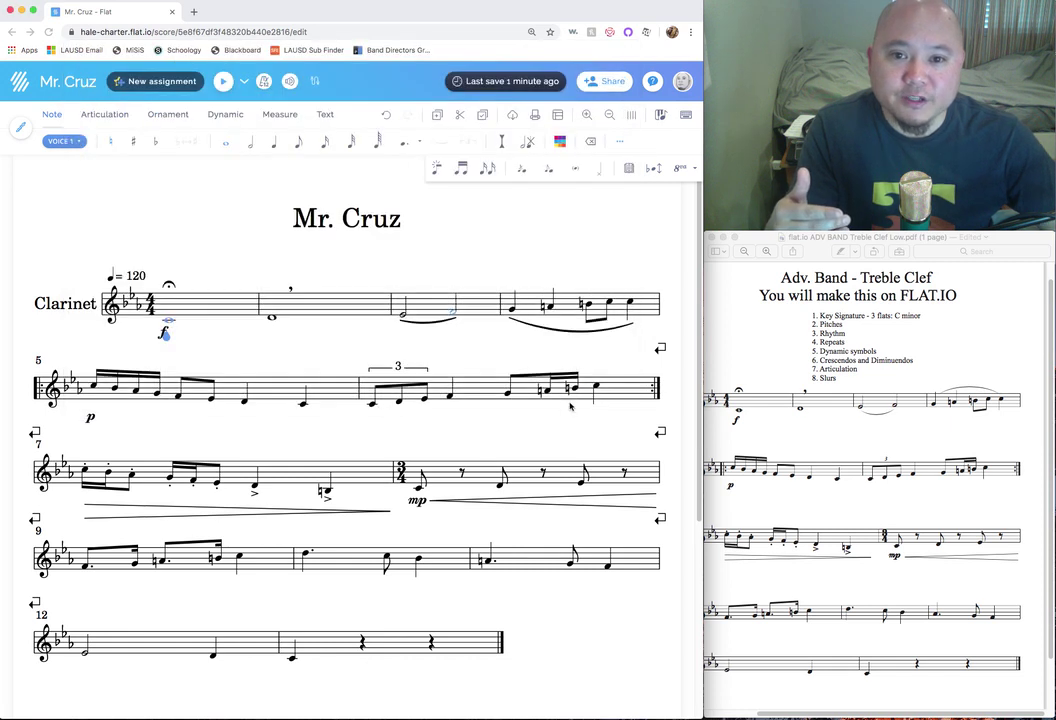
Export the score as a printable PDF with all export options off, and open the downloaded file
{"action": "left_click", "coordinate": [515, 120]}
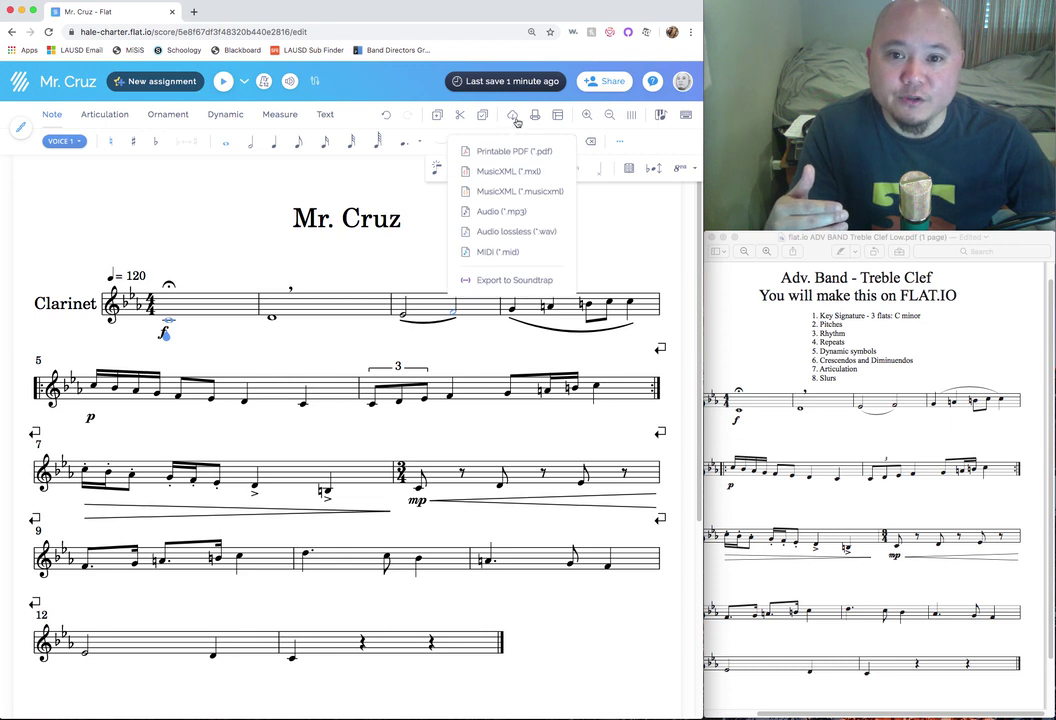
{"action": "left_click", "coordinate": [514, 121]}
{"action": "left_click", "coordinate": [516, 122]}
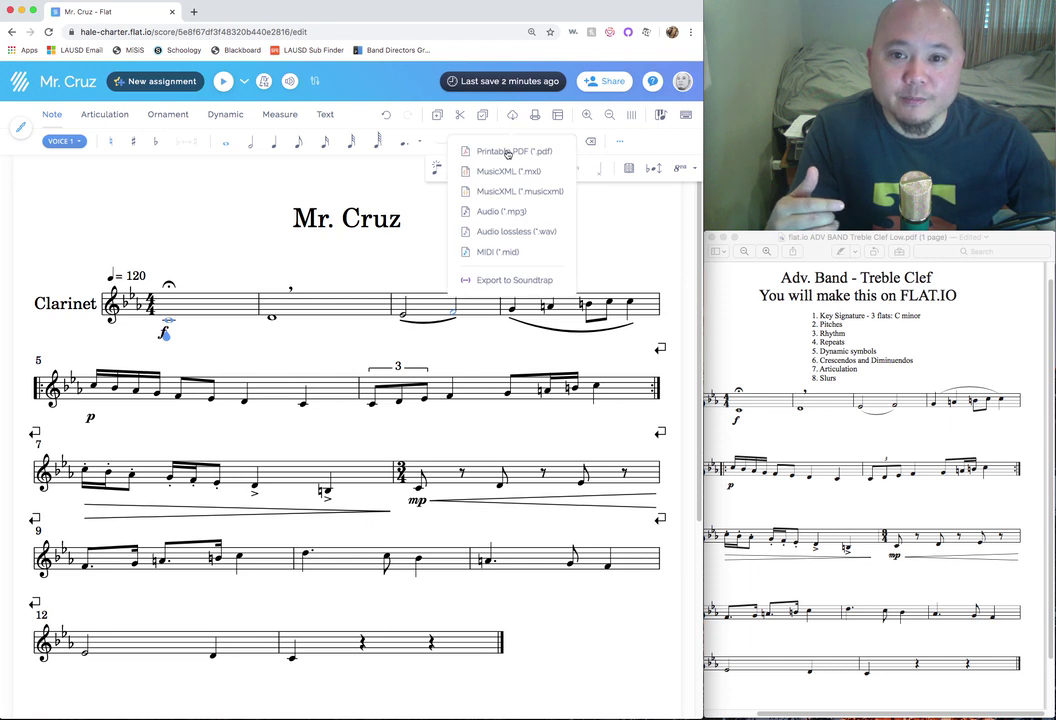
{"action": "left_click", "coordinate": [503, 154]}
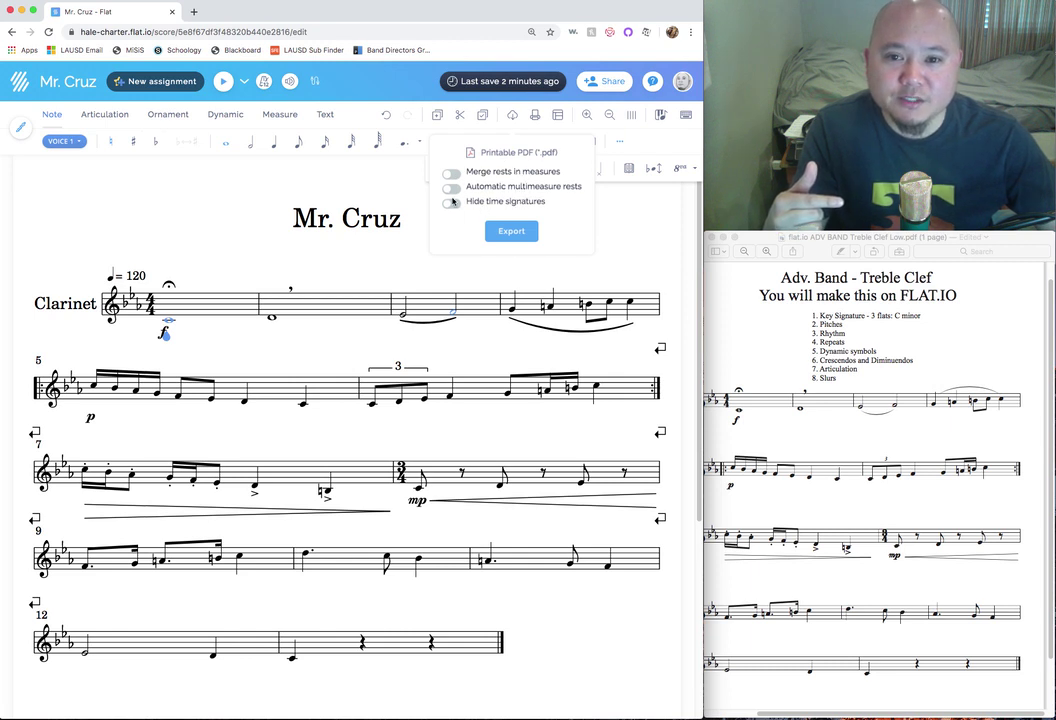
{"action": "left_click", "coordinate": [511, 233]}
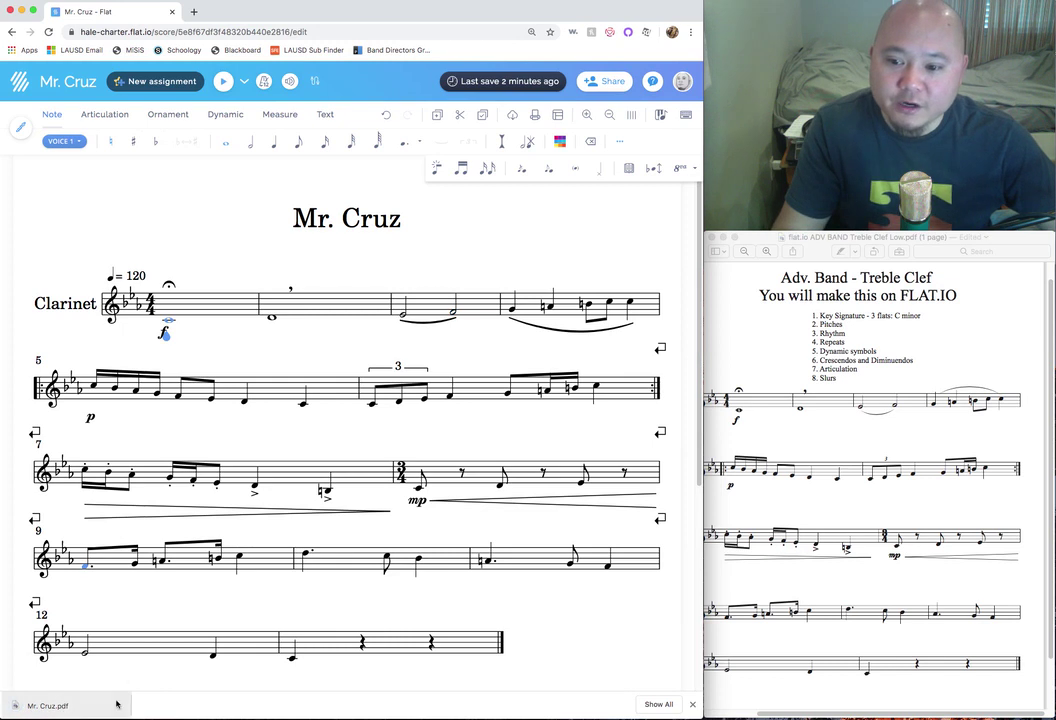
{"action": "left_click", "coordinate": [47, 708]}
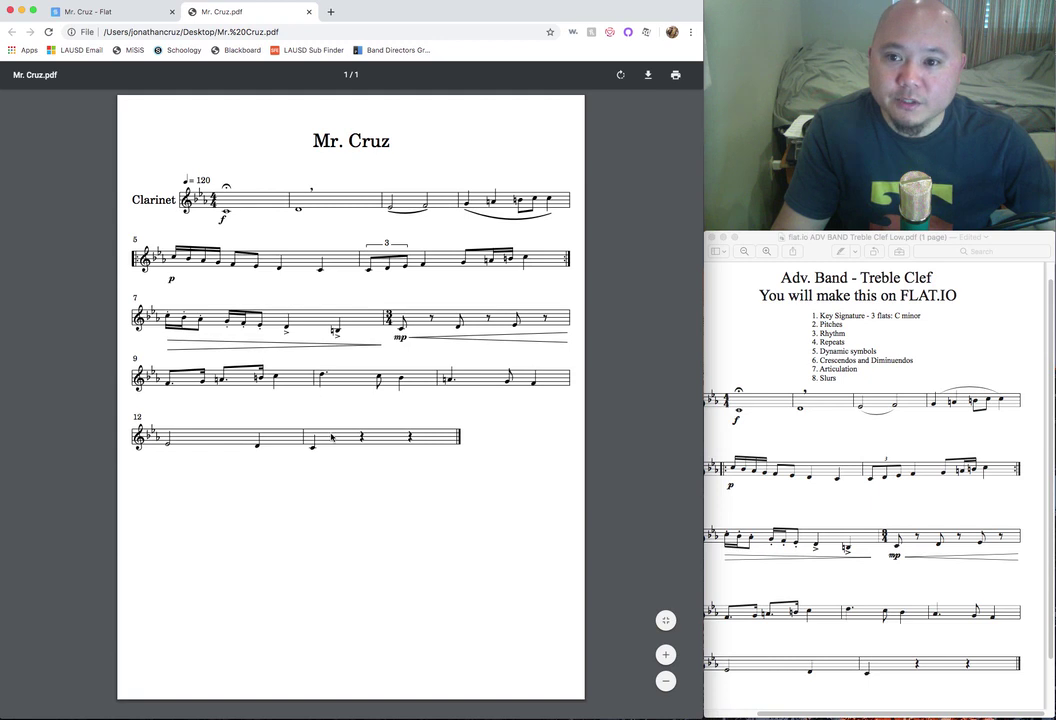
Return to the clarinet score in Flat and compare its notes, rhythms, and markings with the Adv. Band treble clef reference sheet
{"action": "left_click", "coordinate": [124, 15]}
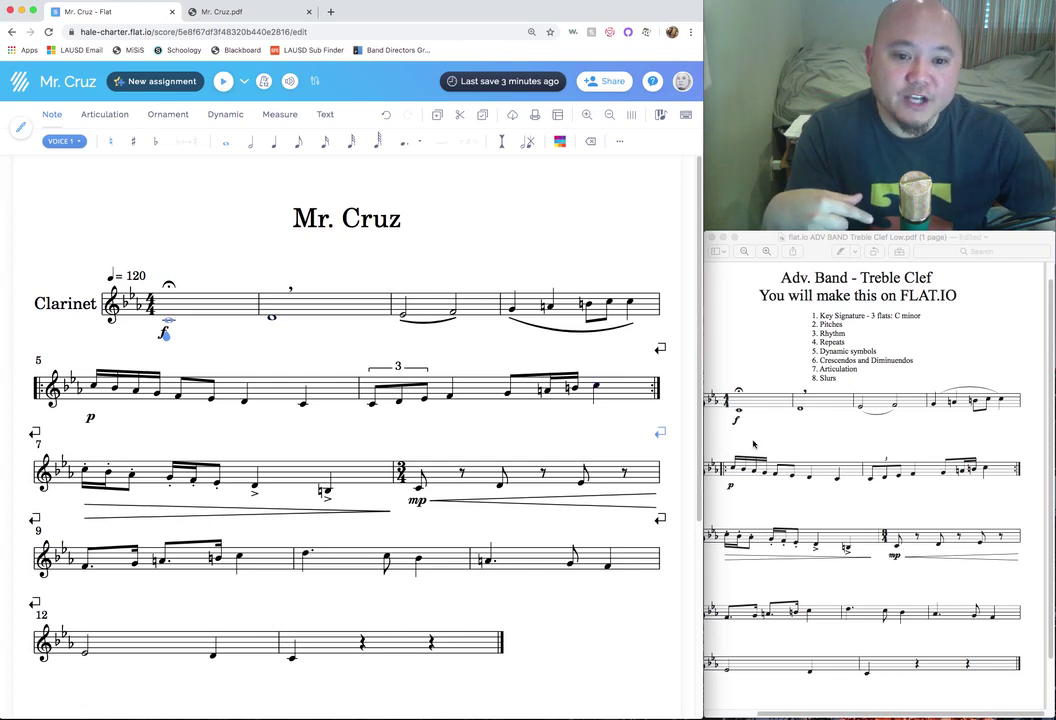
{"action": "key", "text": "super+Tab"}
{"action": "left_click", "coordinate": [546, 432]}
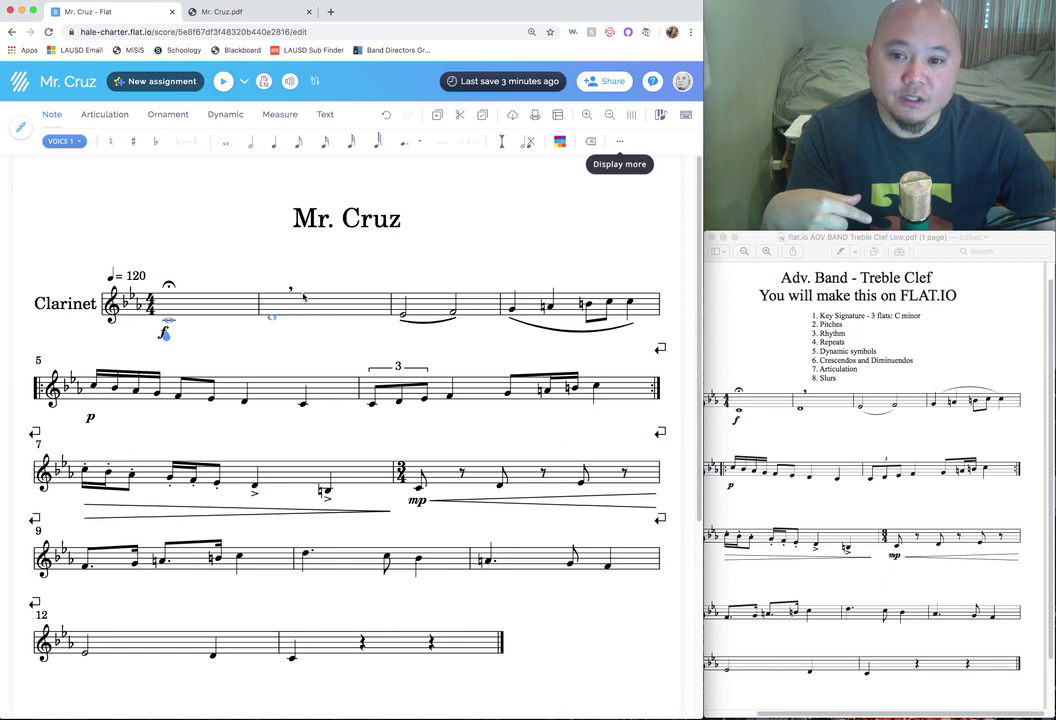
{"action": "left_click", "coordinate": [369, 280]}
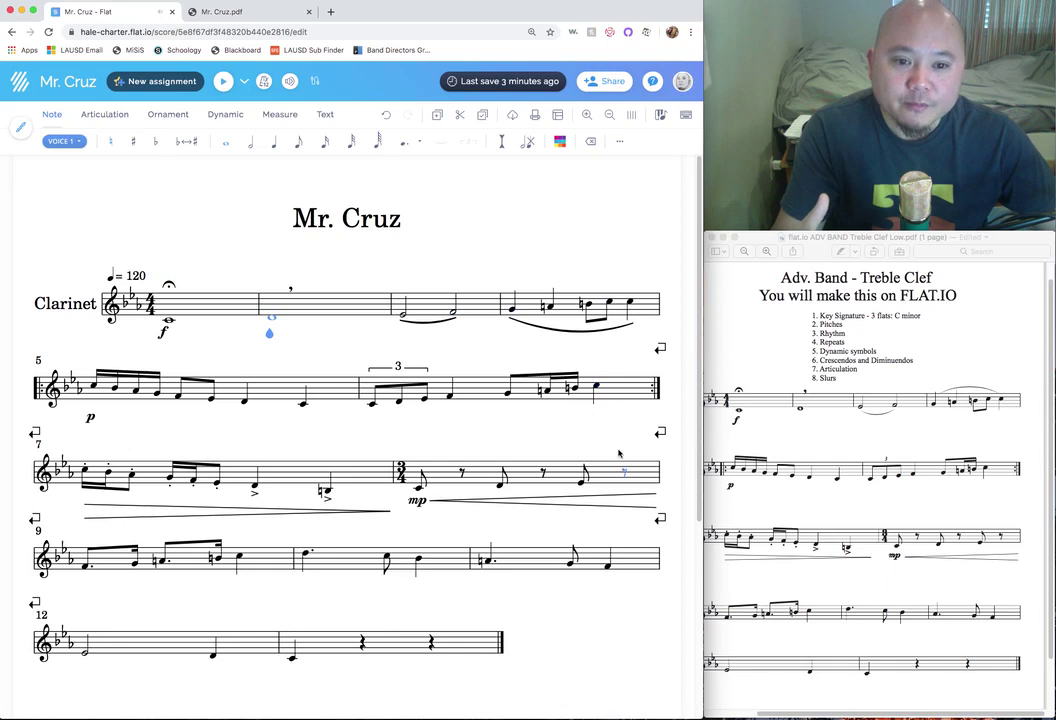
{"action": "left_click", "coordinate": [756, 432]}
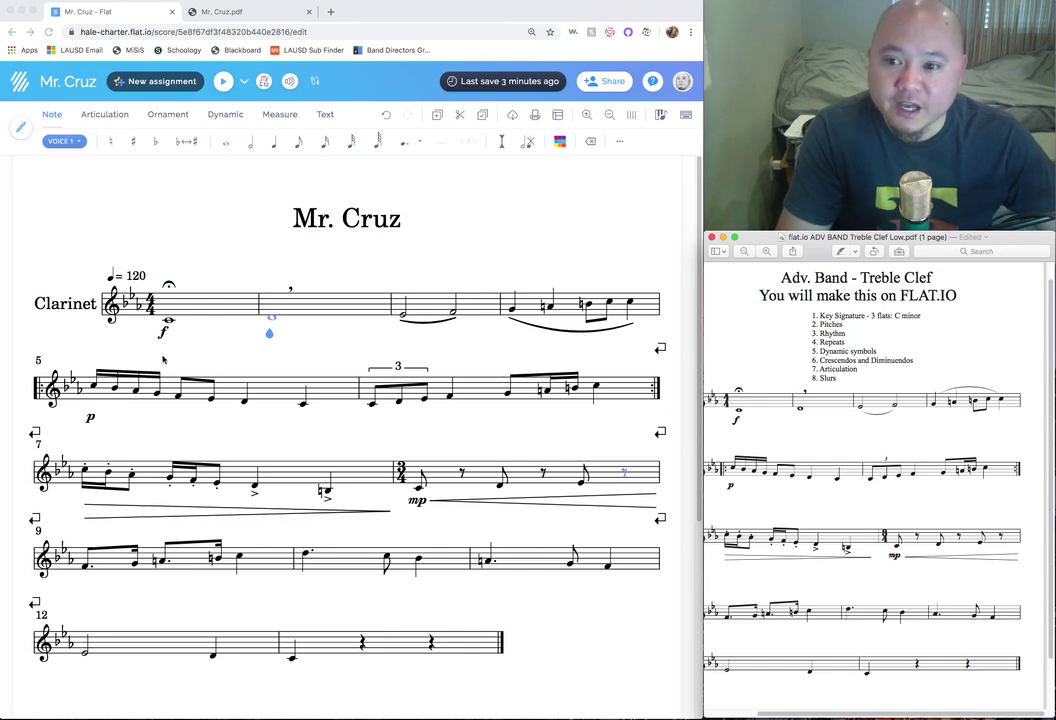
{"action": "left_click", "coordinate": [441, 426]}
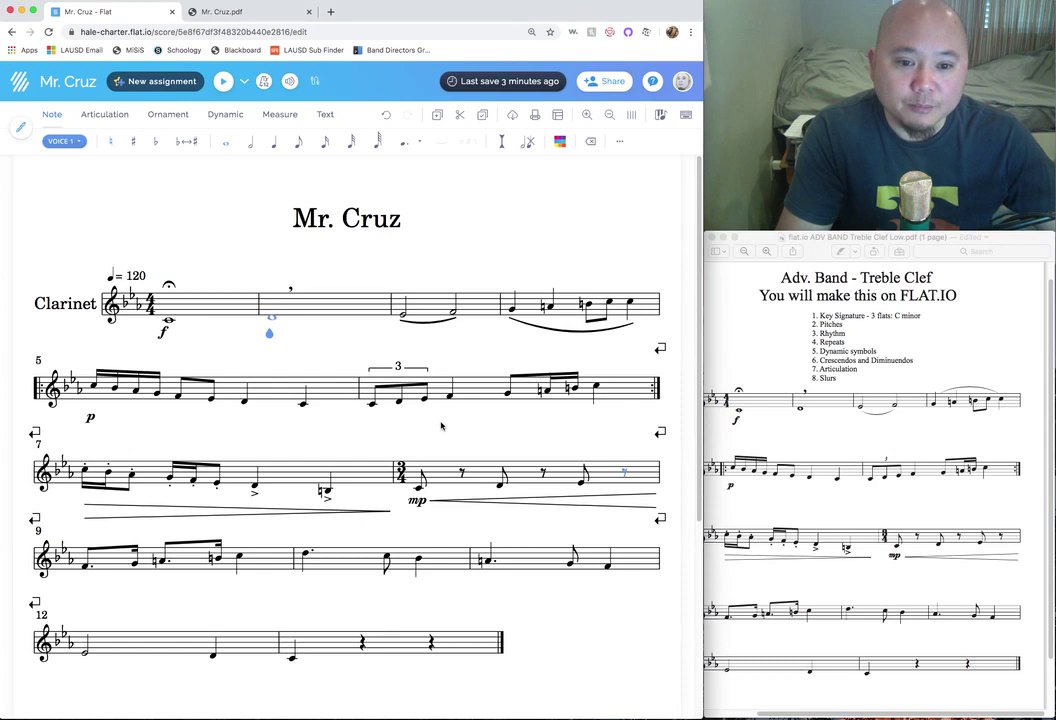
{"action": "left_click", "coordinate": [244, 376]}
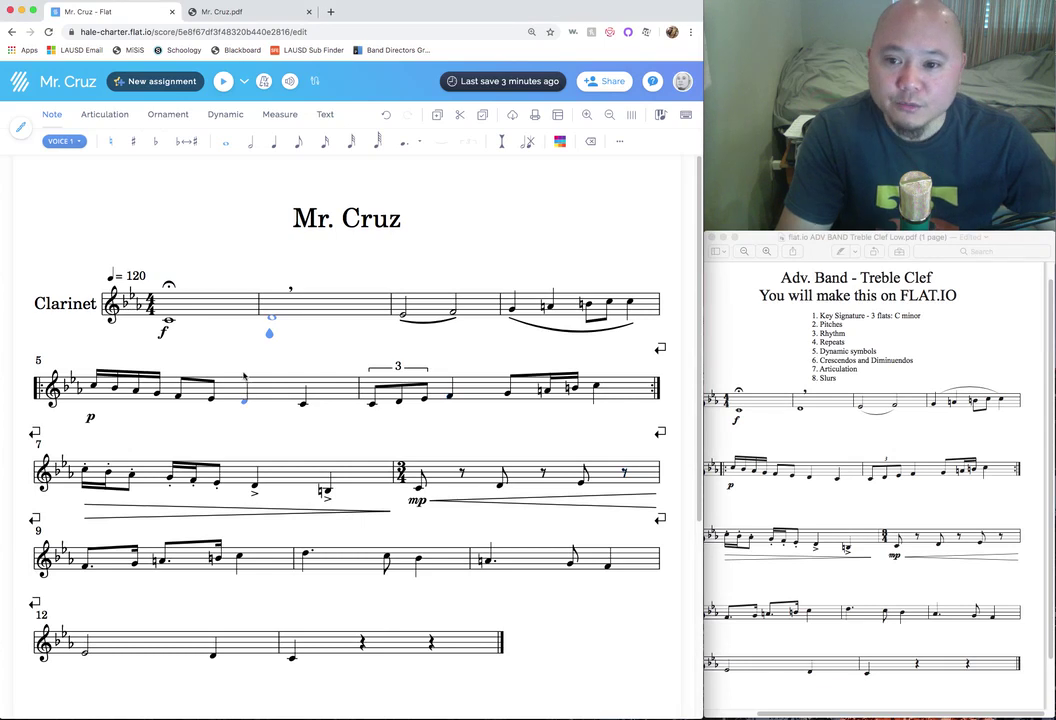
{"action": "left_click", "coordinate": [797, 430]}
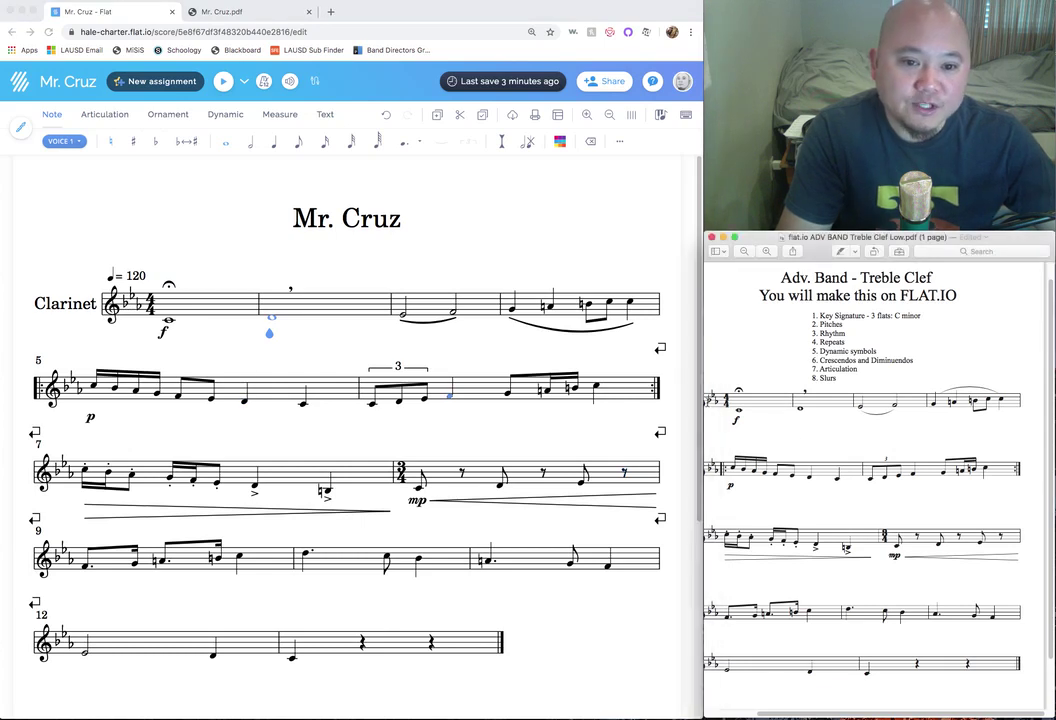
{"action": "left_click_drag", "start_coordinate": [714, 460], "coordinate": [975, 395]}
{"action": "left_click", "coordinate": [772, 445]}
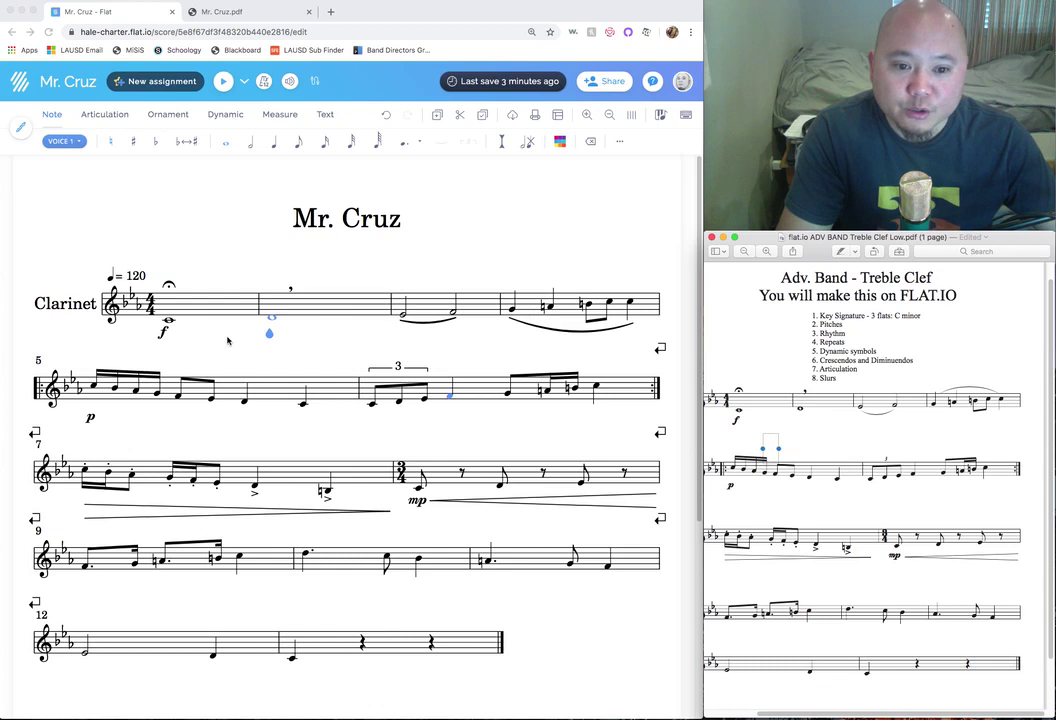
{"action": "left_click", "coordinate": [252, 350]}
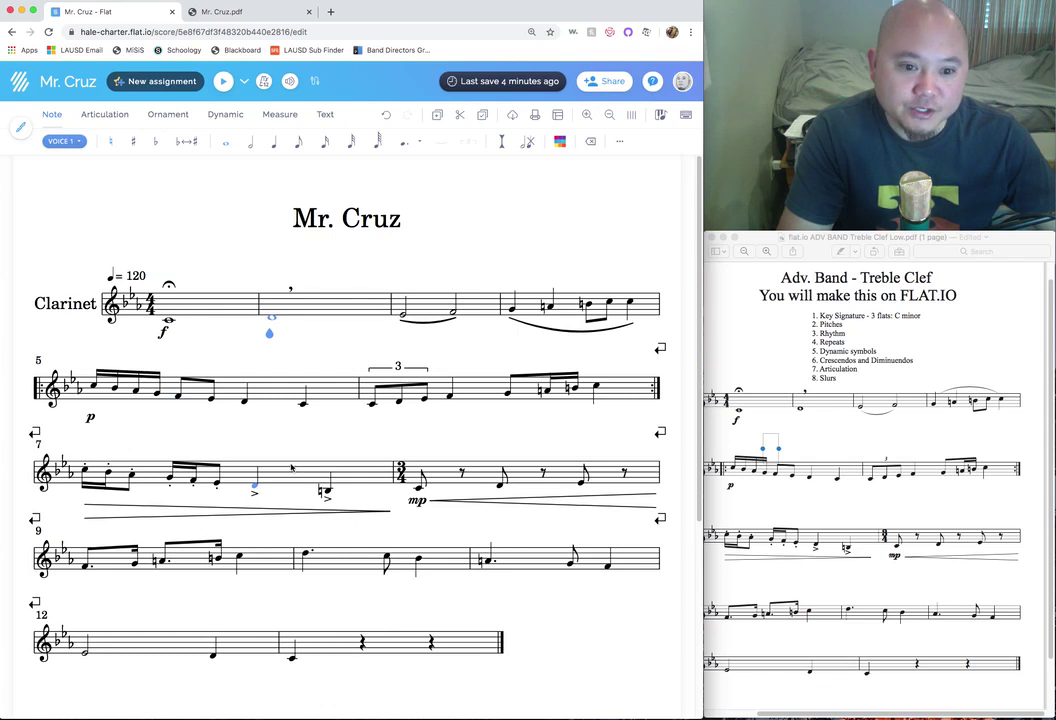
{"action": "scroll", "coordinate": [585, 635], "scroll_direction": "down", "scroll_amount": 2}
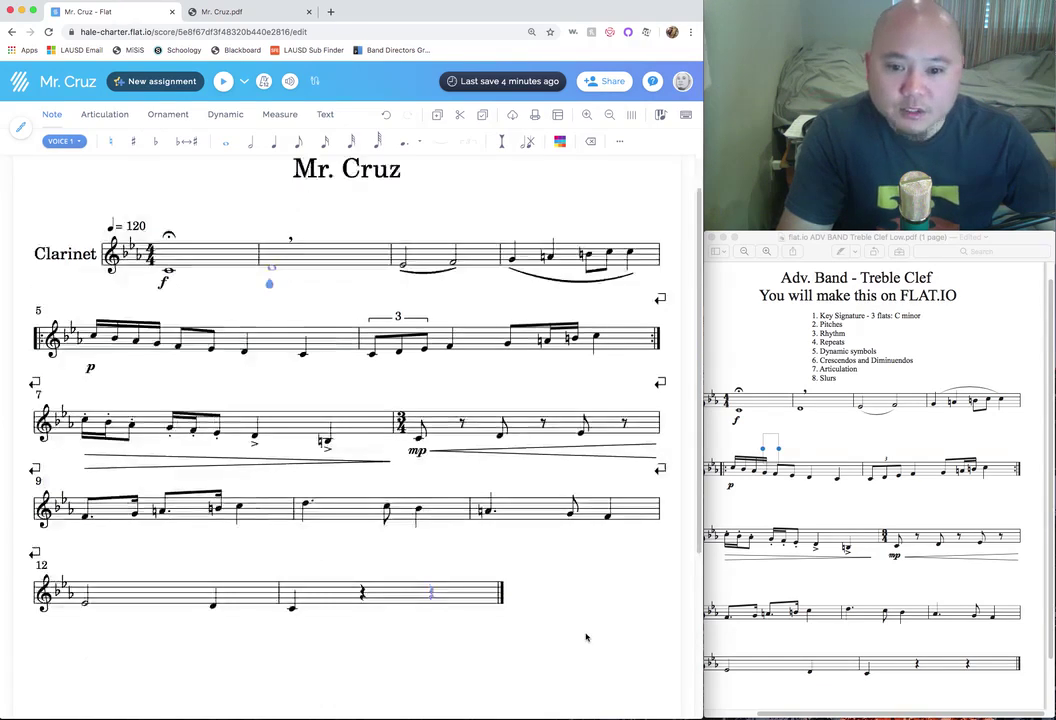
{"action": "left_click", "coordinate": [578, 498]}
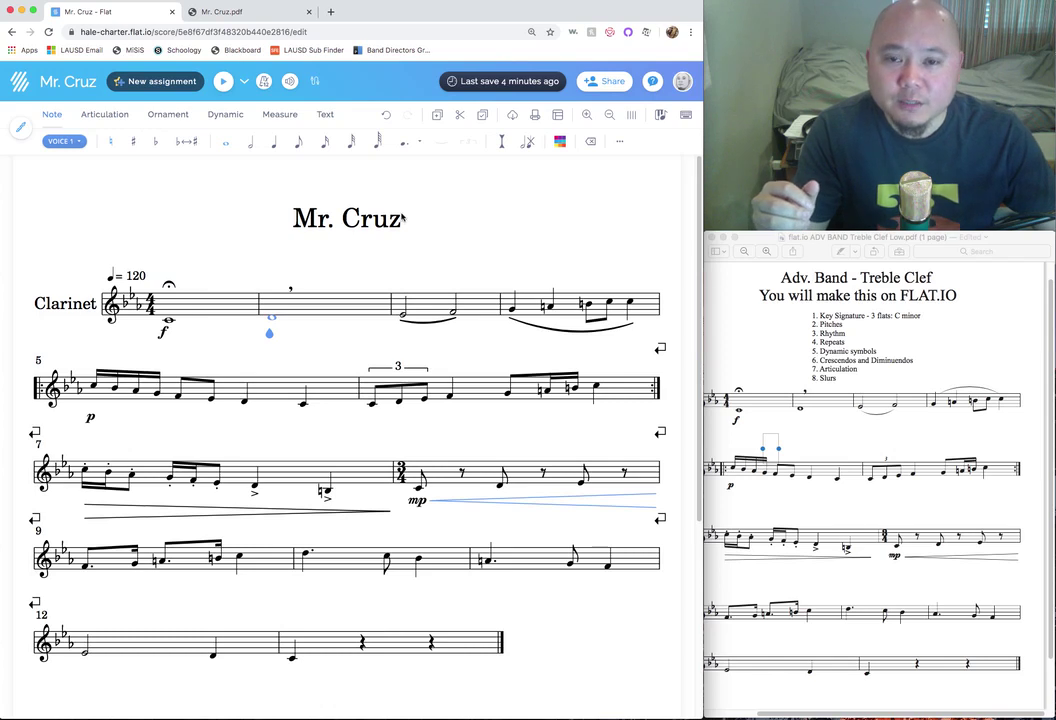
{"action": "left_click", "coordinate": [634, 613]}
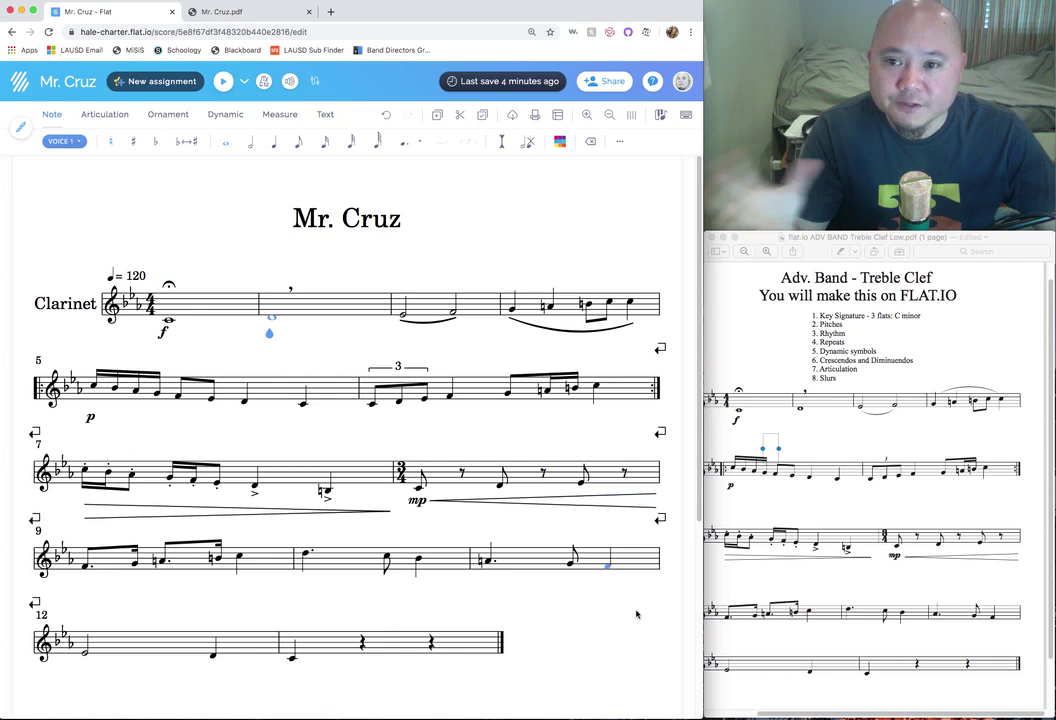